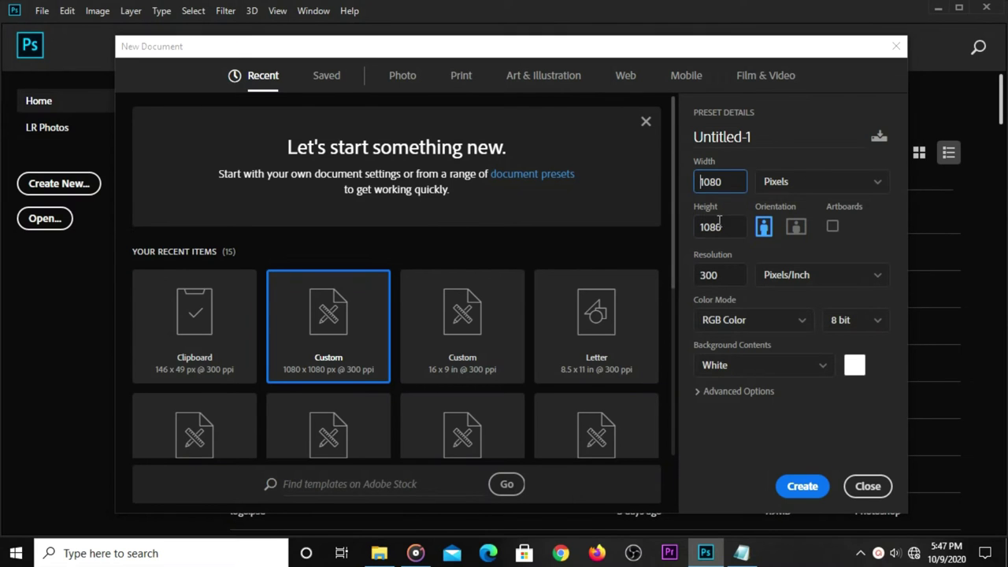
Create a 1080 × 1080 px, 300 ppi RGB document with a white background.
double_click(718, 221)
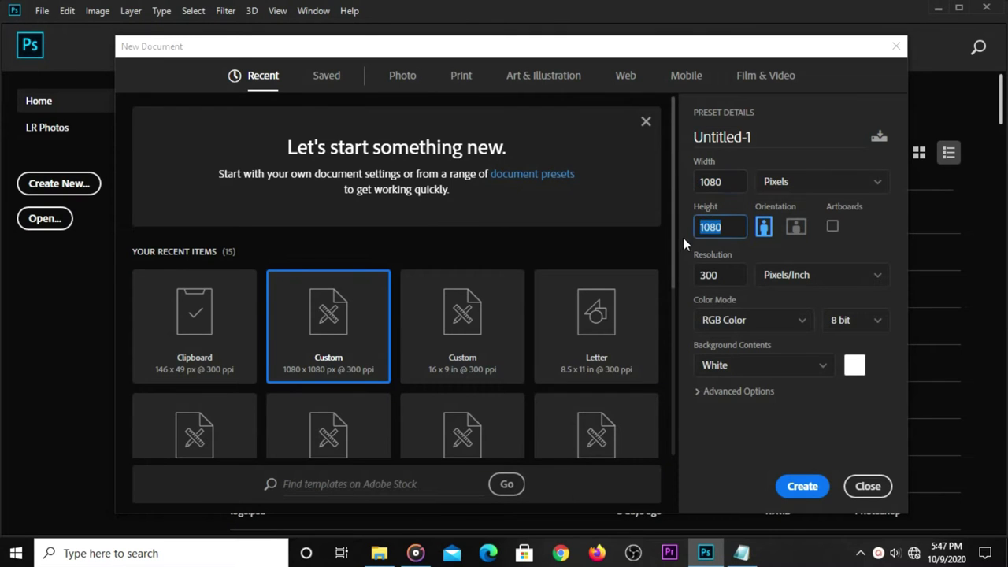
double_click(727, 182)
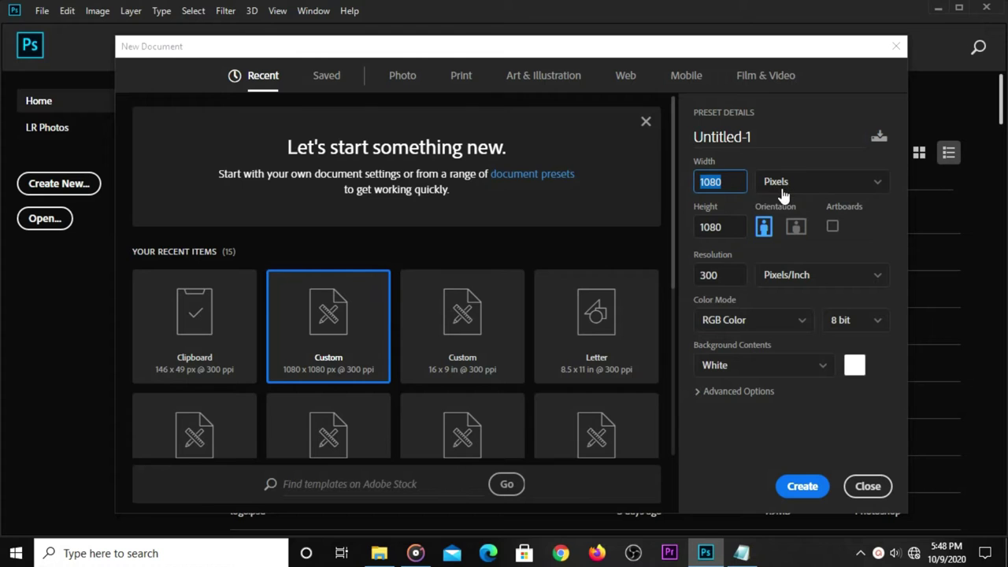
click(686, 285)
click(791, 483)
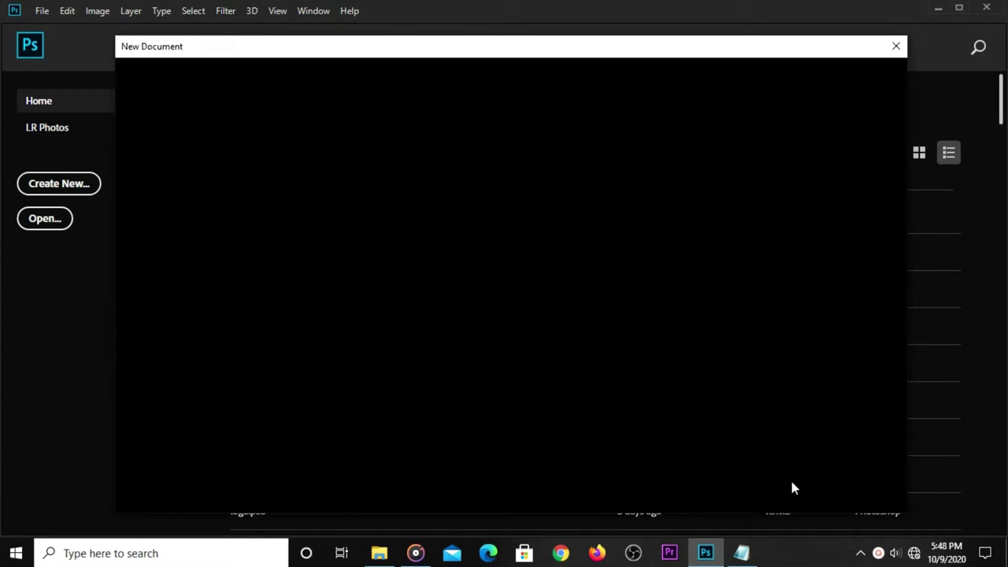
Add a Solid Color fill layer using hex 001f3e copied from the notes.
click(921, 525)
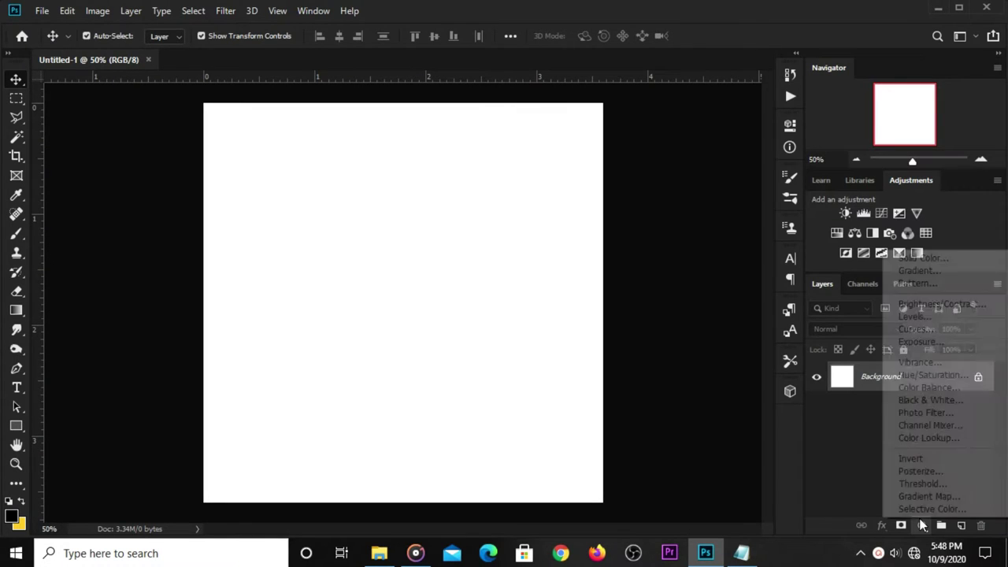
click(918, 257)
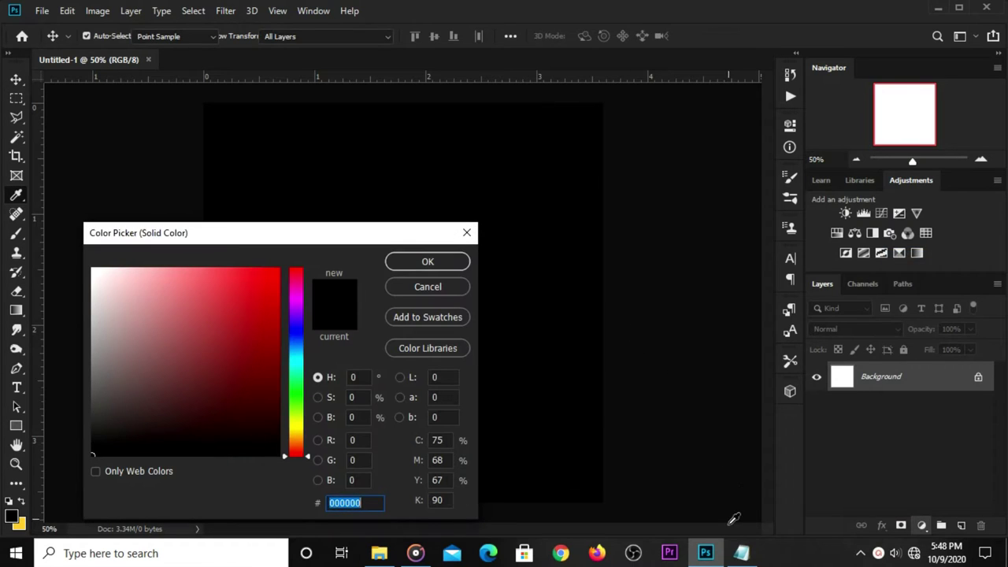
click(741, 553)
double_click(560, 221)
right_click(536, 222)
click(573, 271)
click(358, 502)
right_click(366, 502)
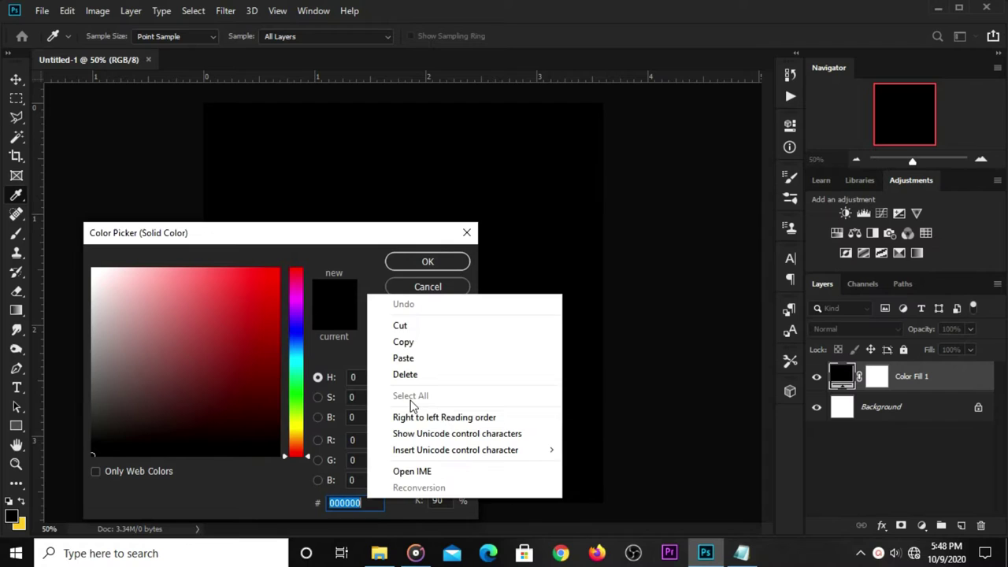
click(403, 359)
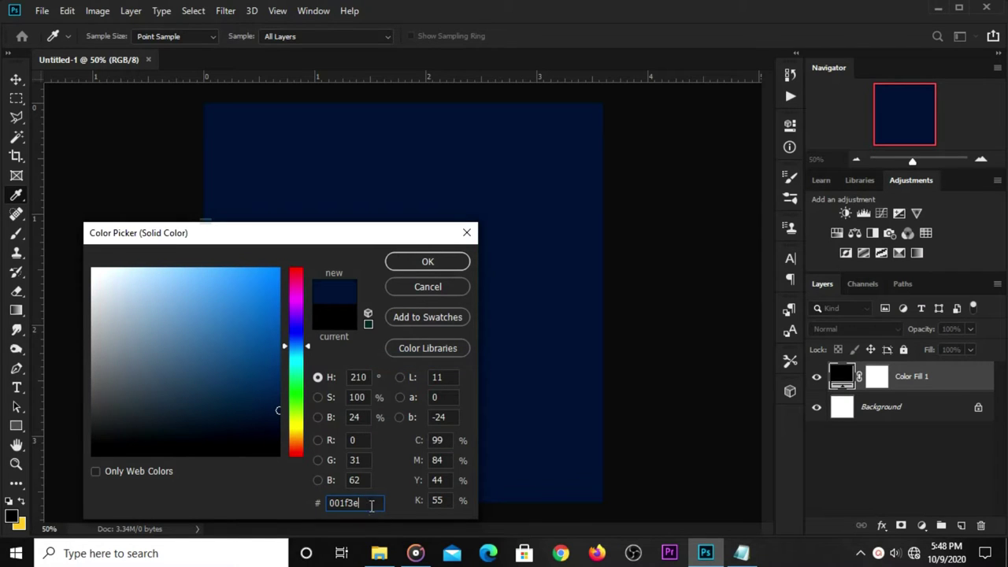
click(412, 262)
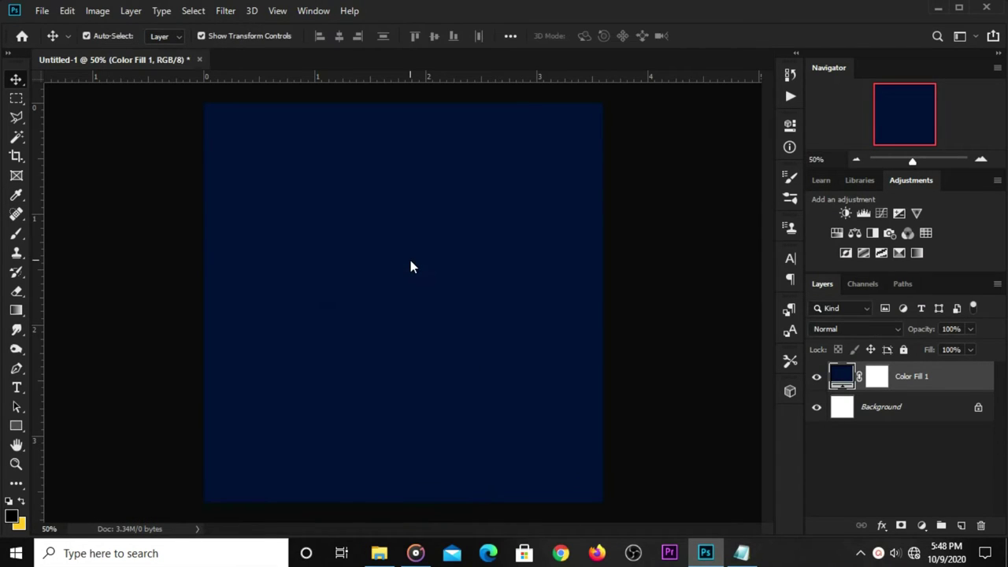
Add a new layer, choose the Brush tool, and set the foreground colour to #326da9.
click(961, 525)
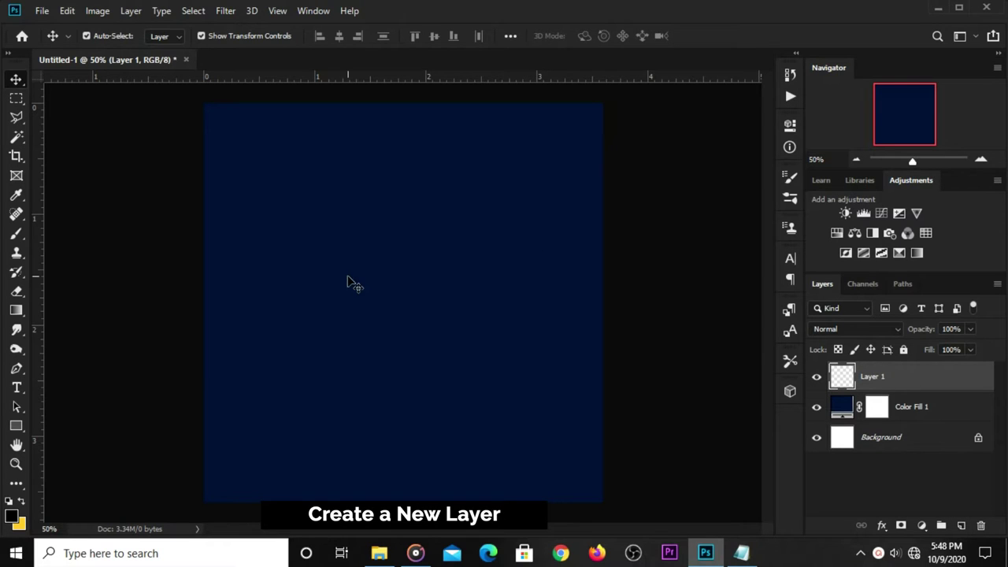
right_click(16, 233)
click(76, 235)
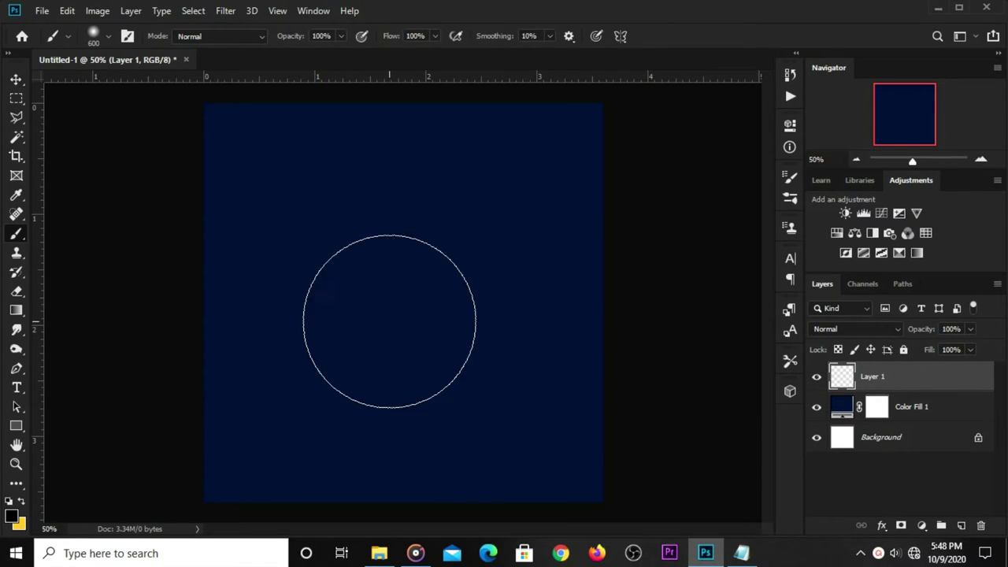
click(742, 551)
drag(566, 247, 473, 246)
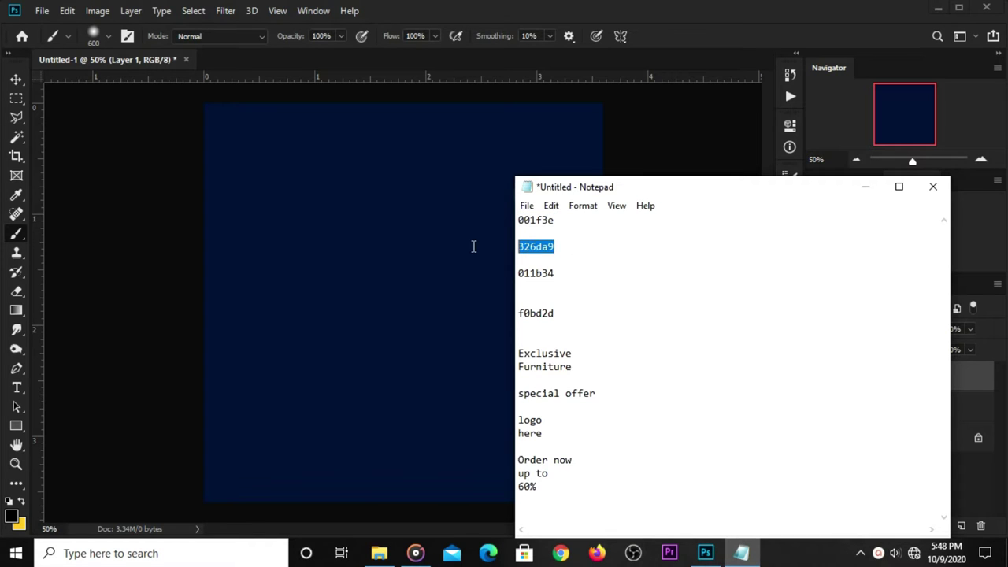
right_click(522, 246)
click(562, 292)
click(453, 307)
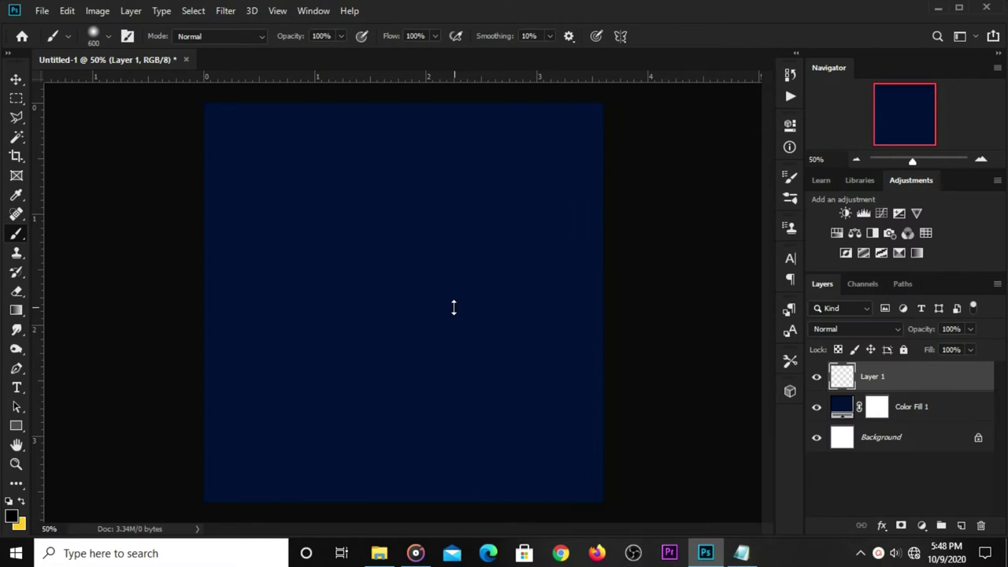
click(11, 515)
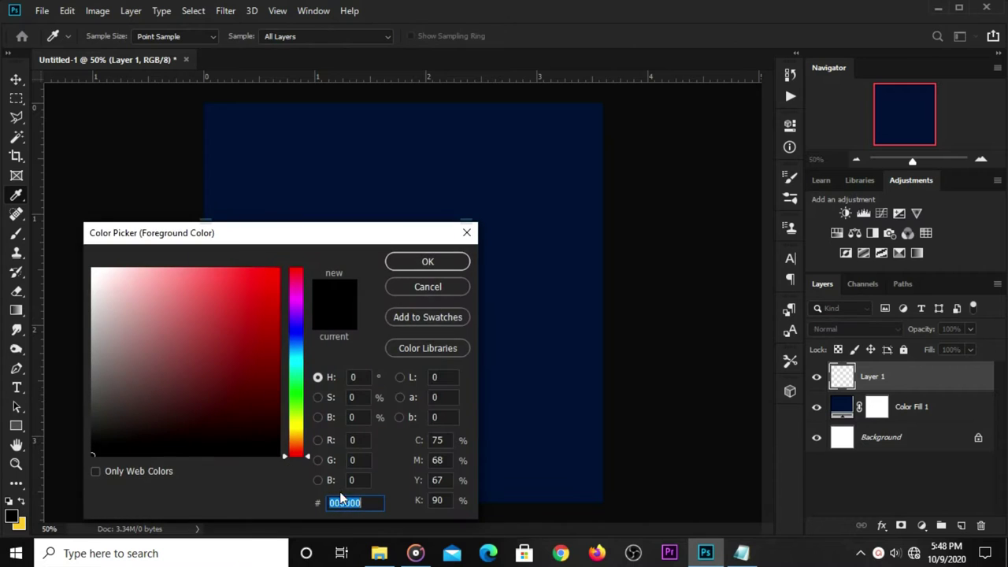
right_click(340, 506)
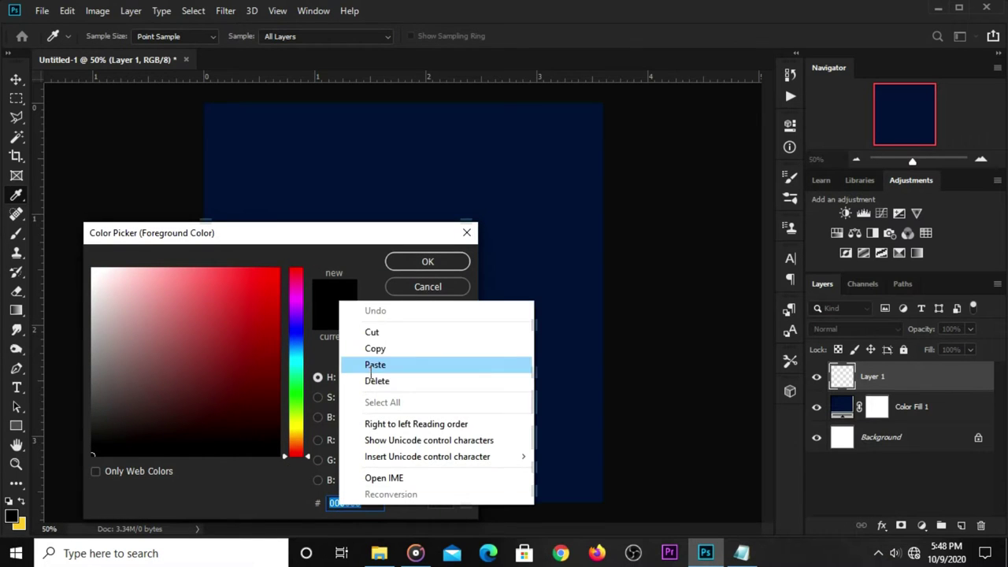
click(370, 362)
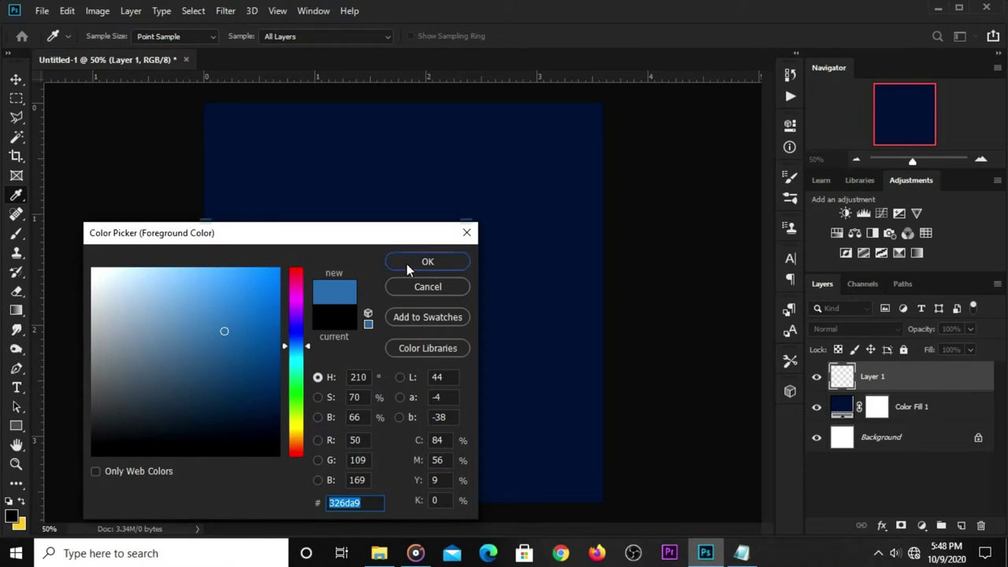
click(406, 264)
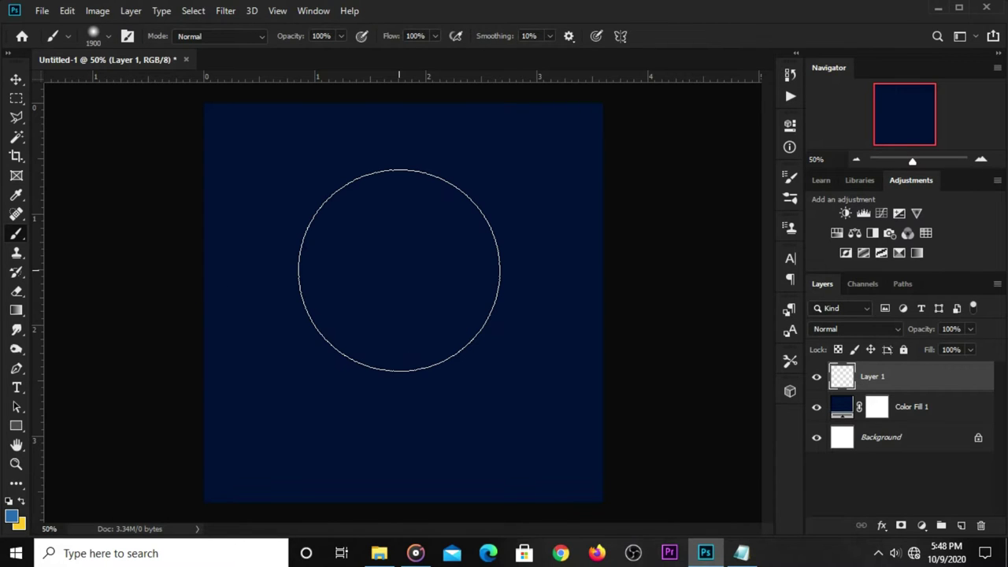
Paint a soft blue glow at the canvas centre with an 1100 px brush.
key(bracketright)
key(bracketright)
key(bracketright)
key(bracketleft)
key(bracketleft)
key(bracketleft)
key(bracketleft)
key(bracketleft)
key(bracketleft)
key(bracketleft)
key(bracketleft)
key(bracketleft)
key(bracketleft)
key(bracketleft)
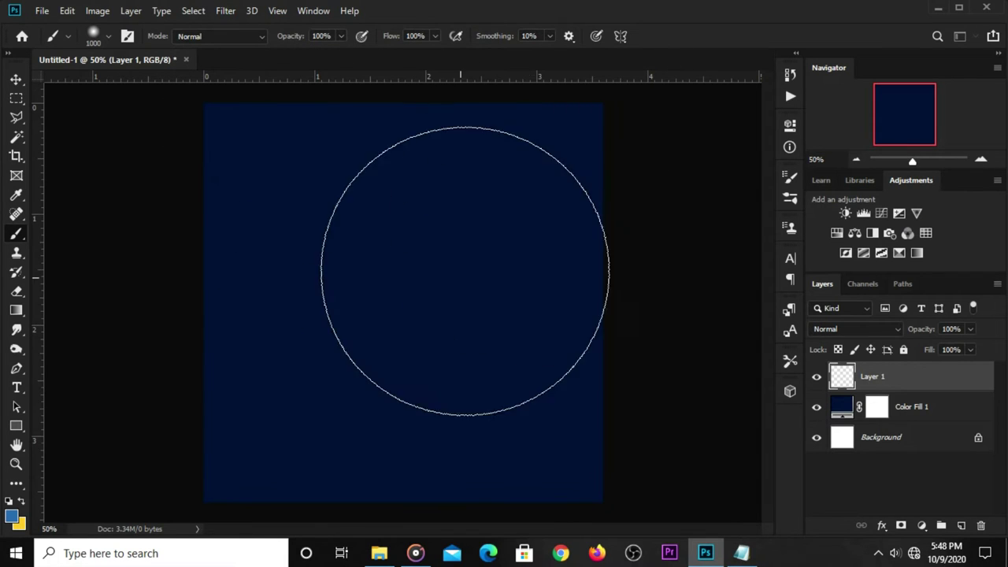
key(bracketright)
click(404, 305)
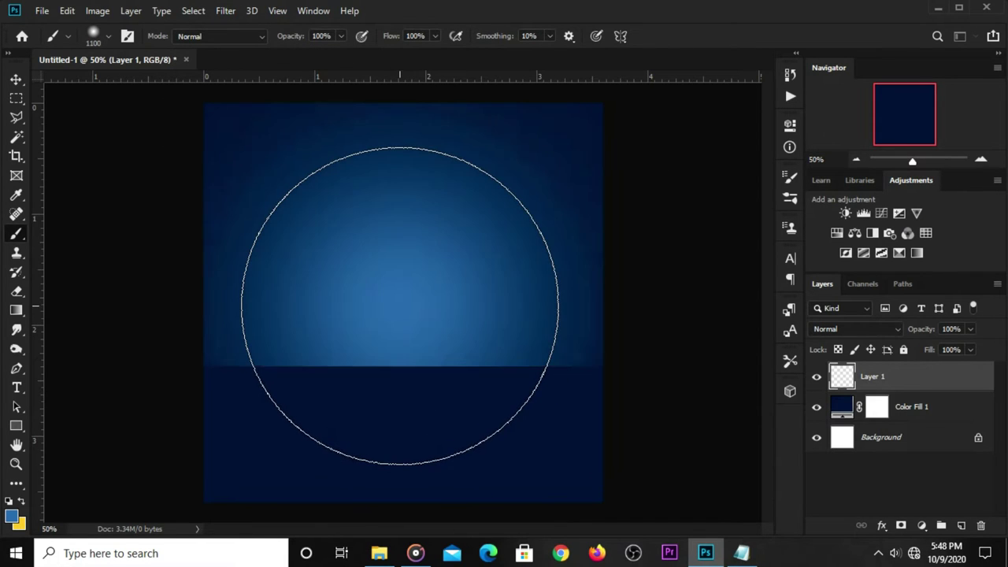
Set the glow layer to Screen blending at 71% opacity.
key(v)
click(842, 329)
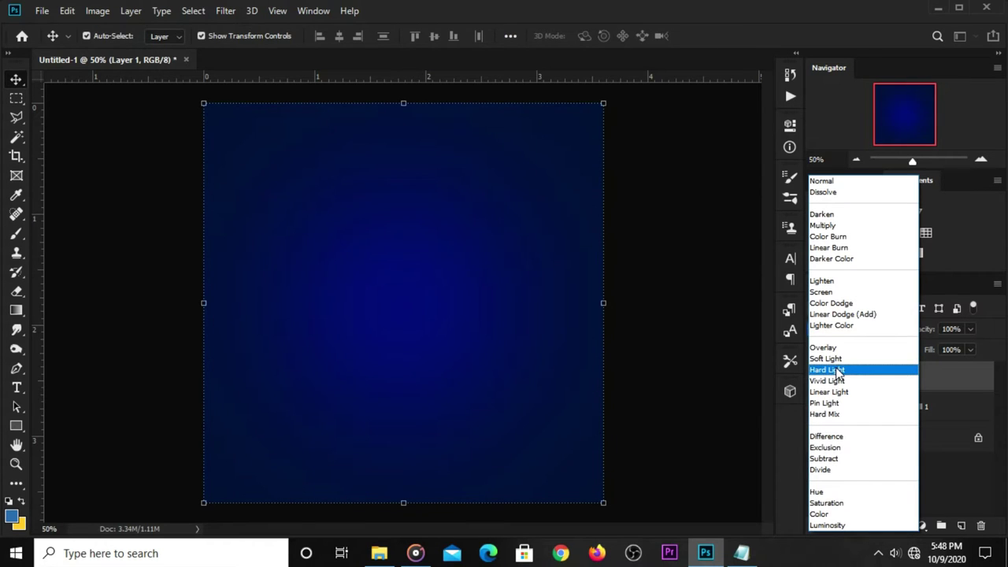
click(826, 292)
click(969, 329)
click(960, 347)
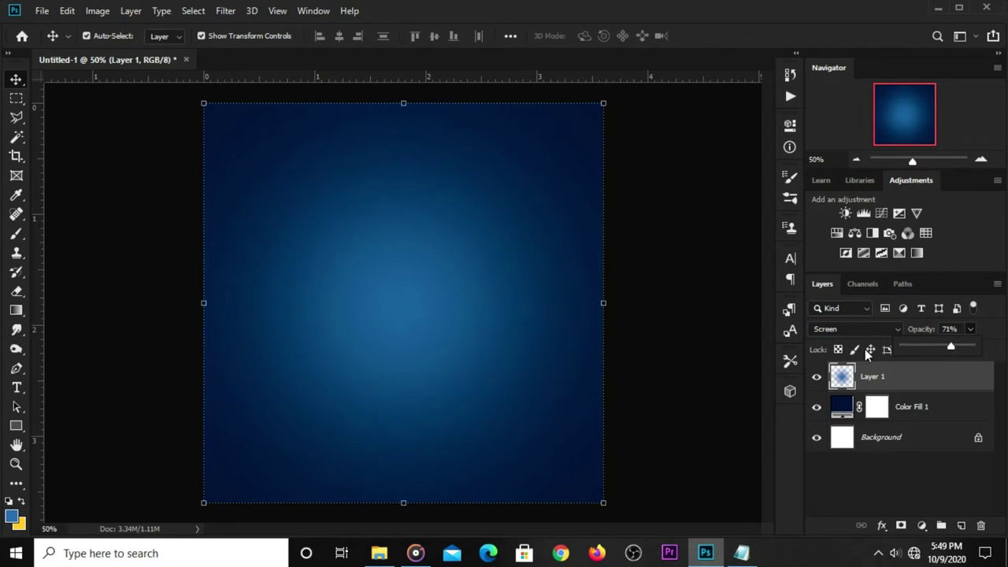
click(705, 337)
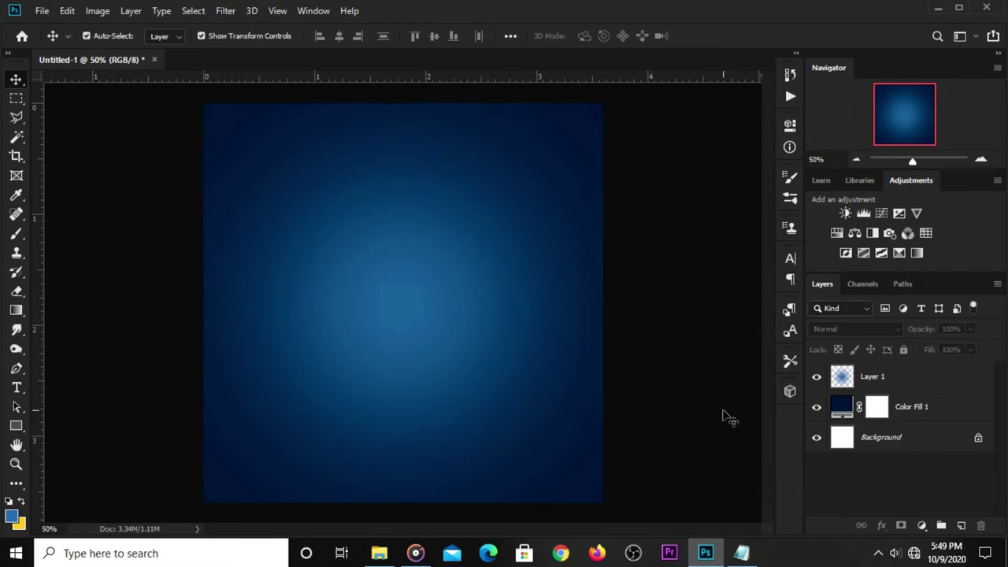
On a new Layer 2, stamp a slightly enlarged white halftone dot pattern with an 800 px brush.
click(962, 525)
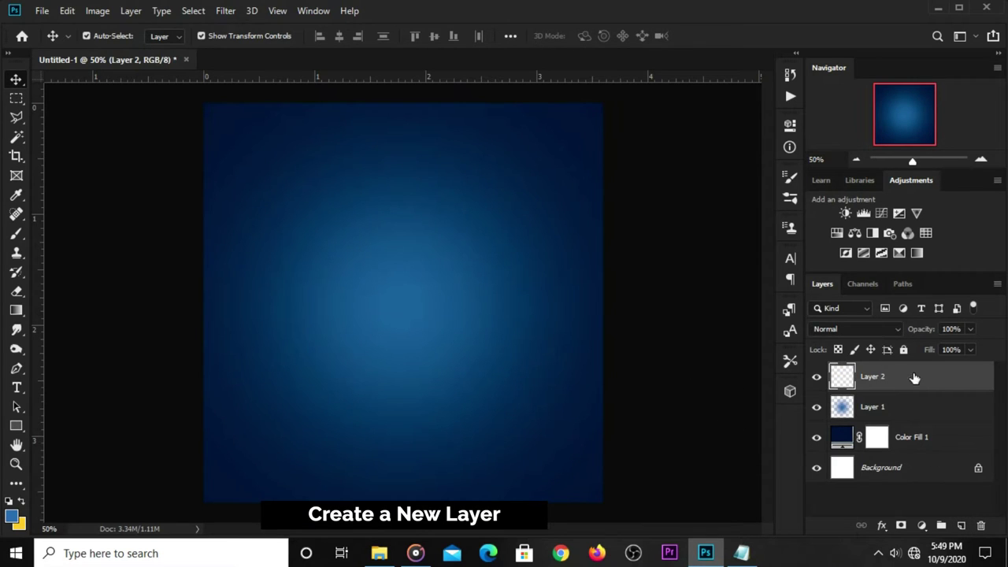
right_click(17, 240)
click(70, 230)
key(bracketleft)
key(bracketleft)
key(bracketleft)
click(95, 34)
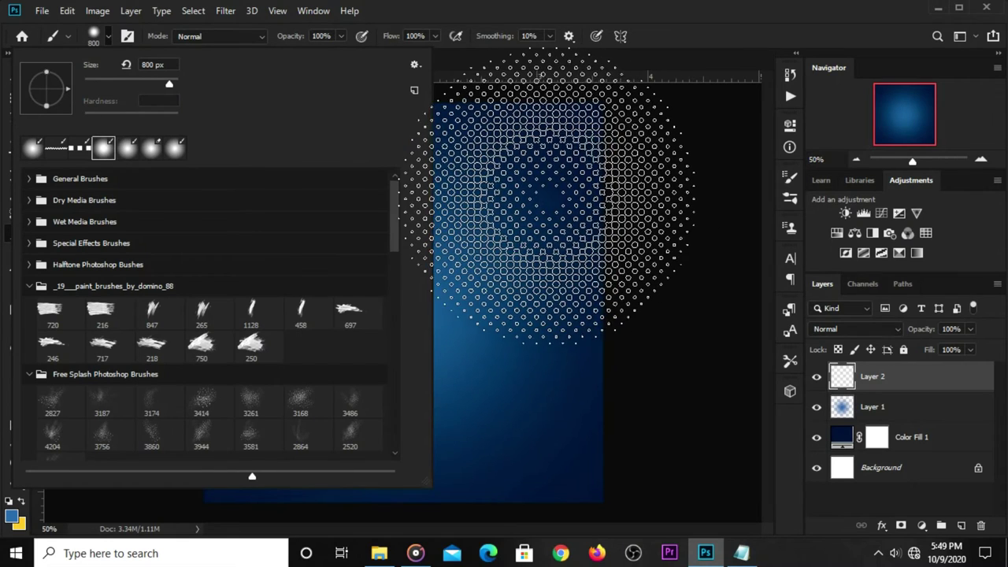
click(704, 14)
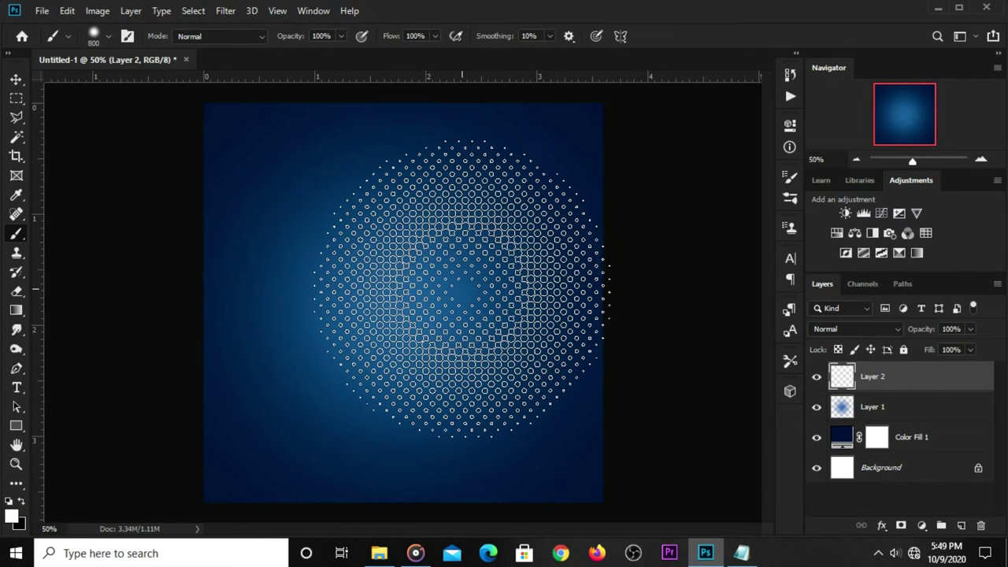
click(458, 289)
key(v)
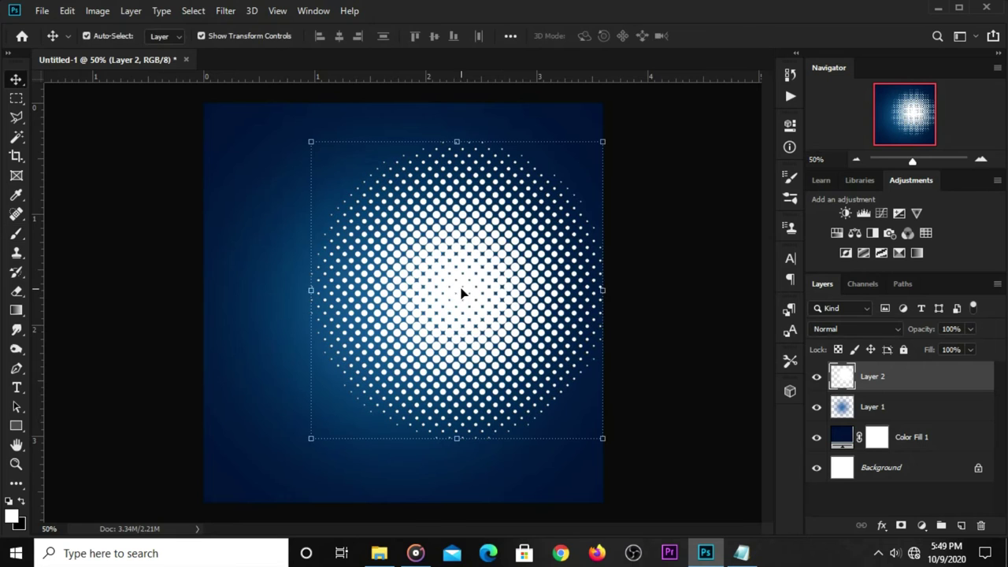
drag(305, 446, 302, 449)
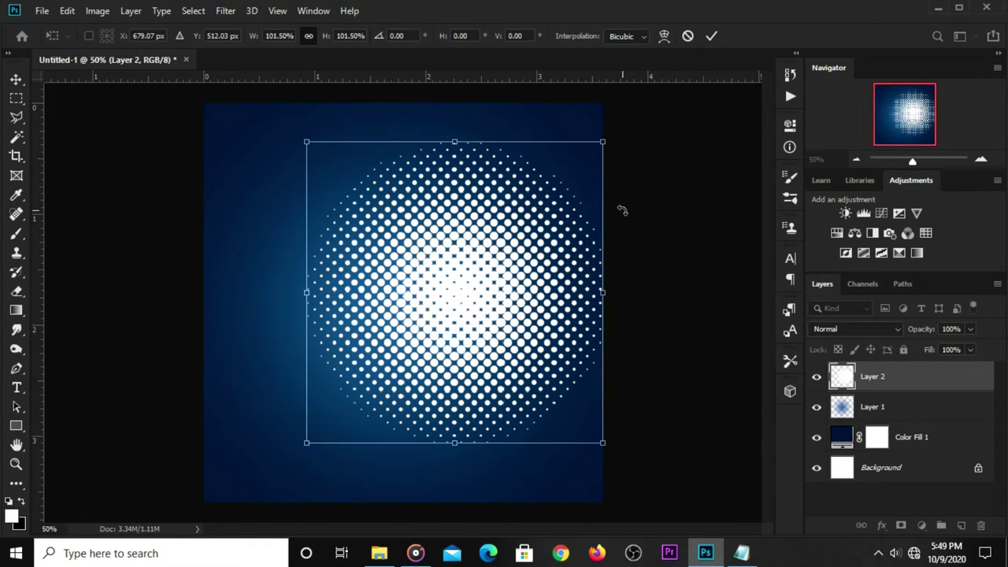
key(Return)
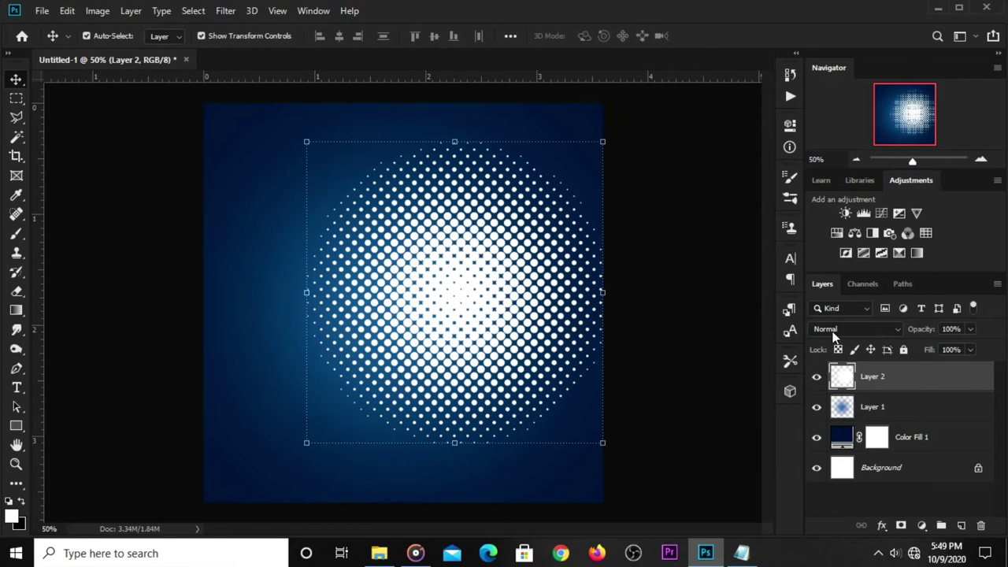
Blend the halftone layer with Soft Light at 7% opacity.
click(833, 331)
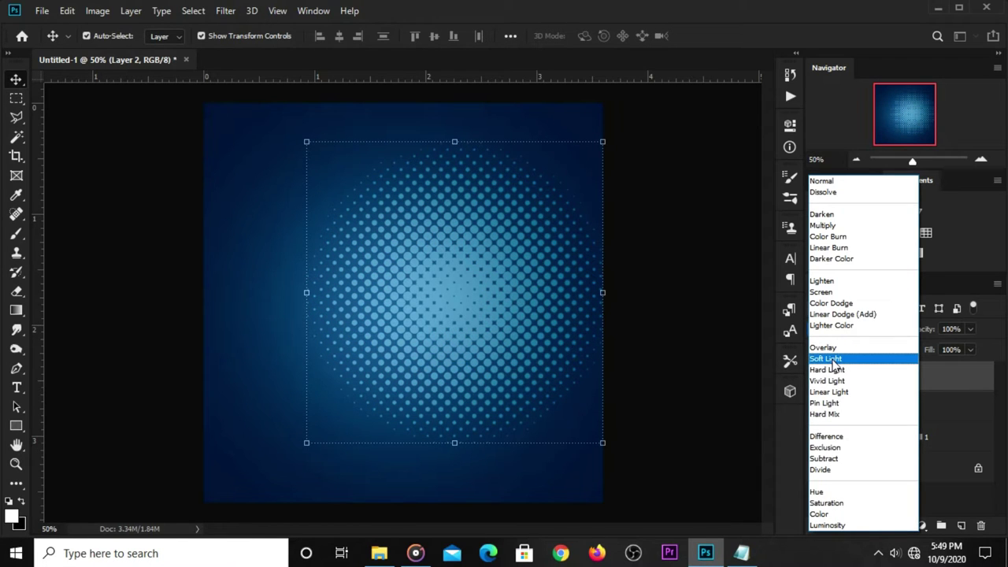
click(827, 359)
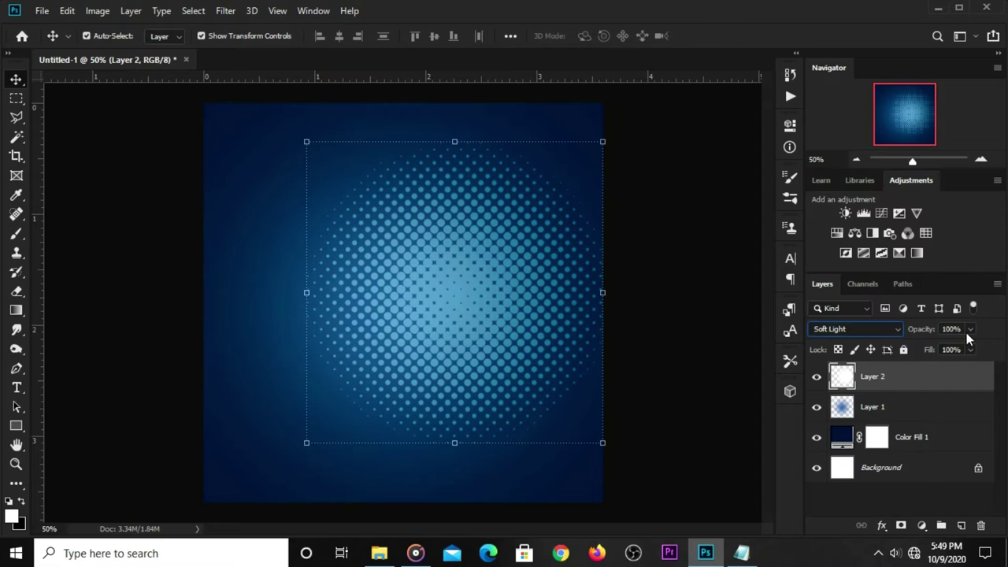
drag(953, 350, 907, 349)
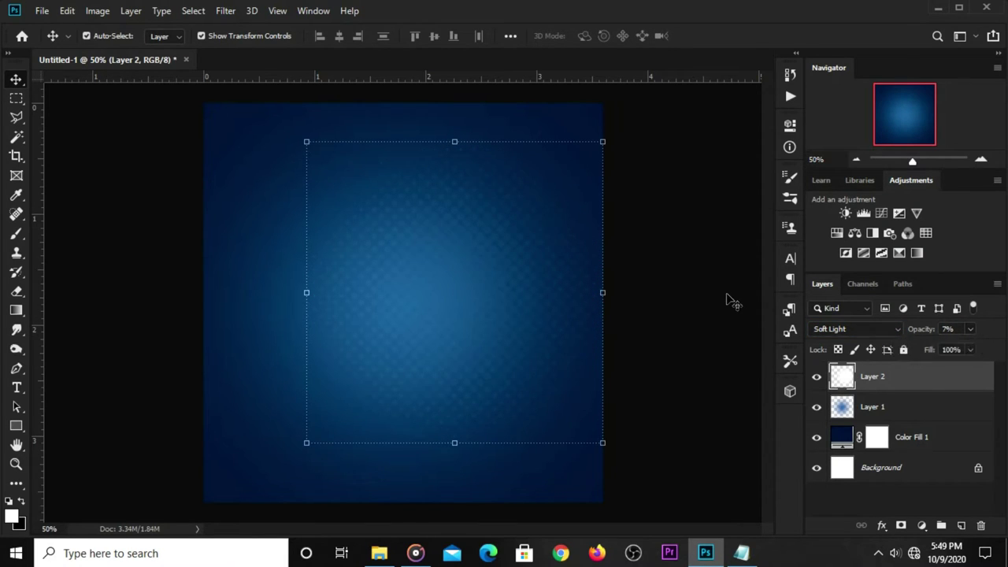
click(722, 330)
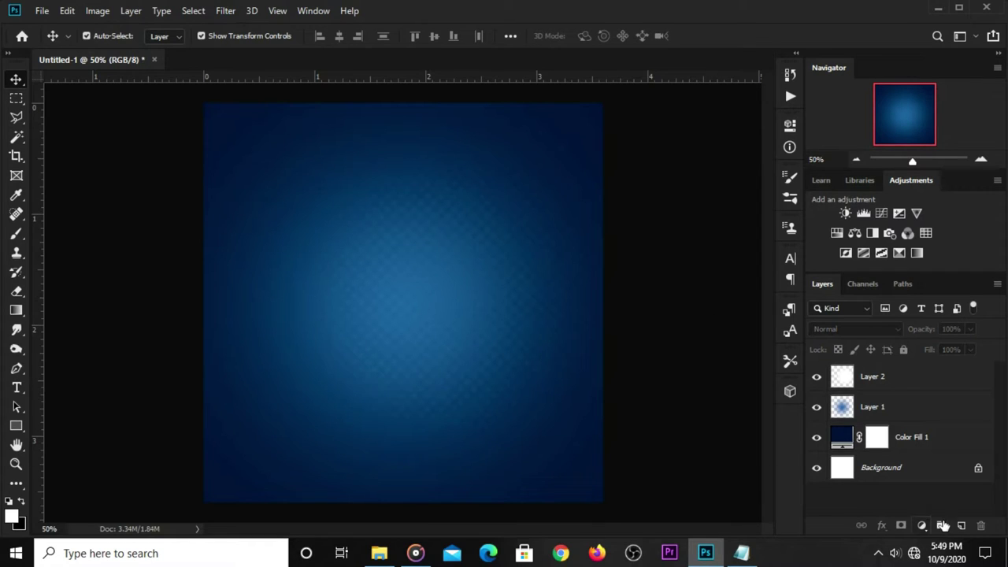
Add a new layer and set the foreground colour to navy #011b34.
click(961, 526)
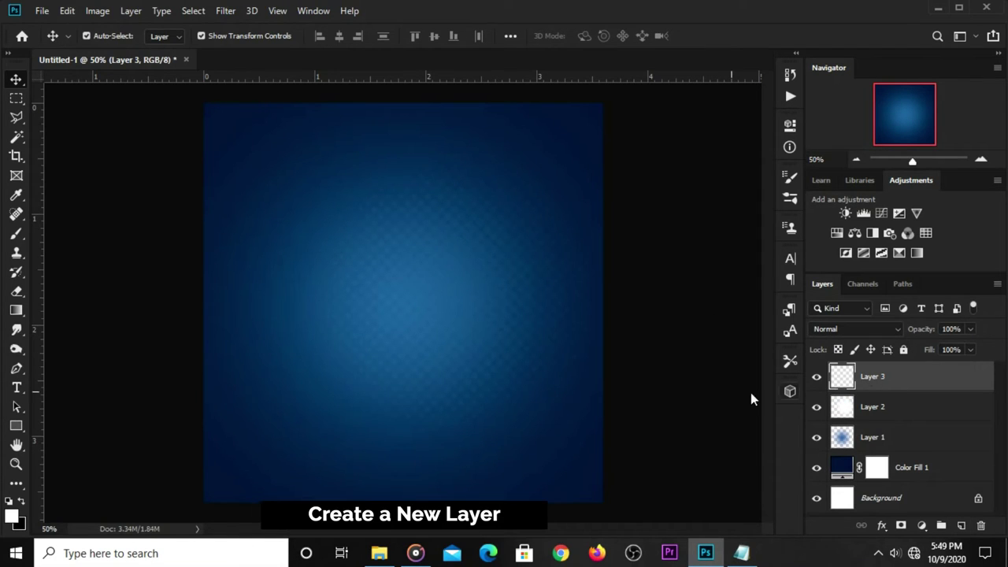
click(741, 553)
click(572, 279)
double_click(535, 273)
right_click(518, 270)
click(565, 317)
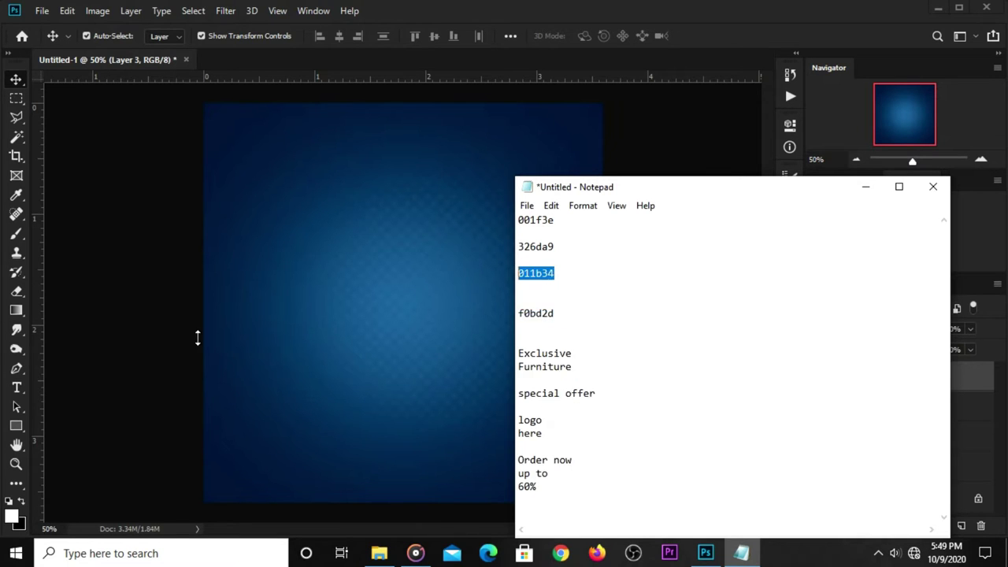
click(197, 339)
click(11, 518)
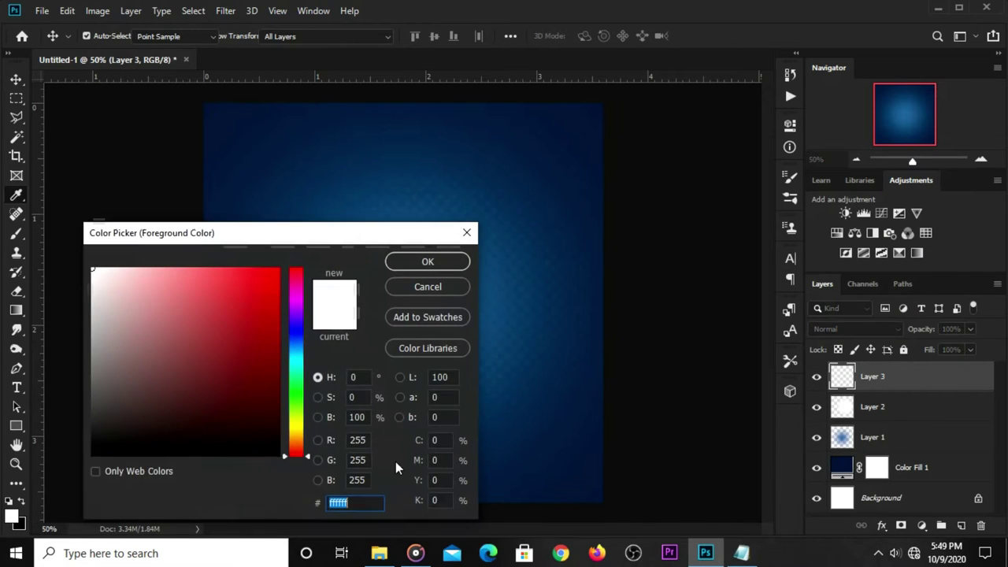
right_click(338, 503)
click(375, 363)
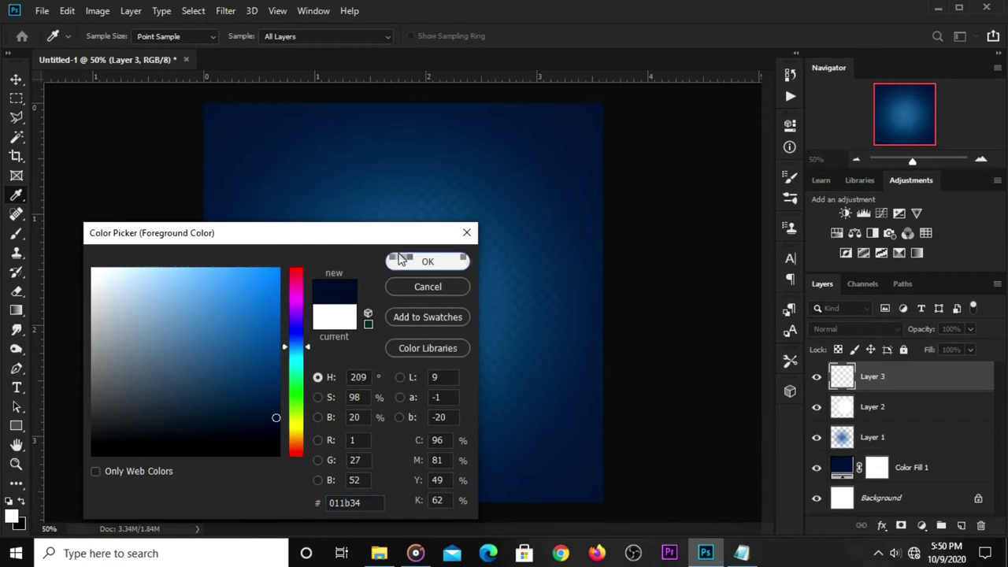
click(417, 261)
Set up a soft round 200 px brush at 28% opacity.
right_click(16, 234)
click(78, 230)
click(105, 37)
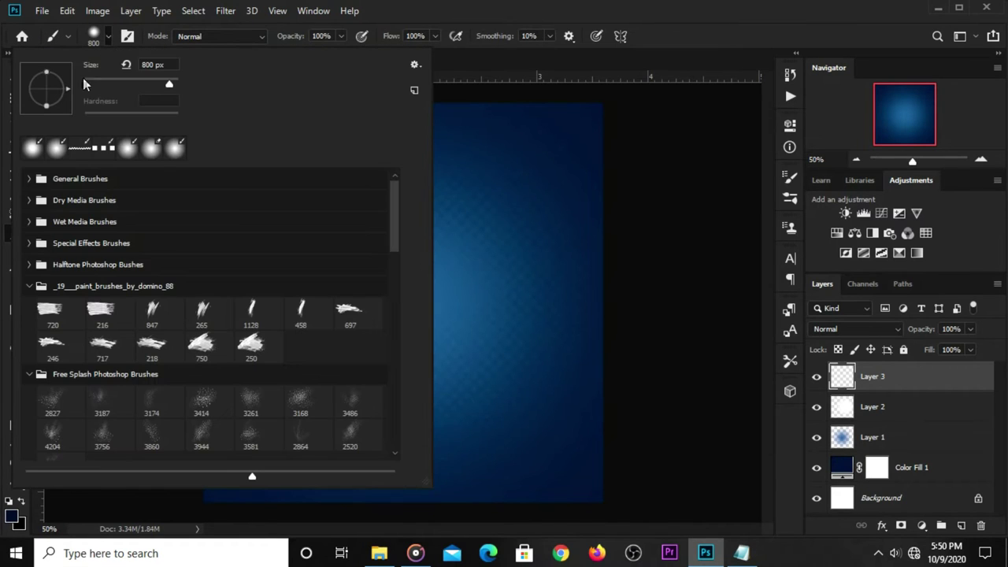
click(56, 148)
click(694, 30)
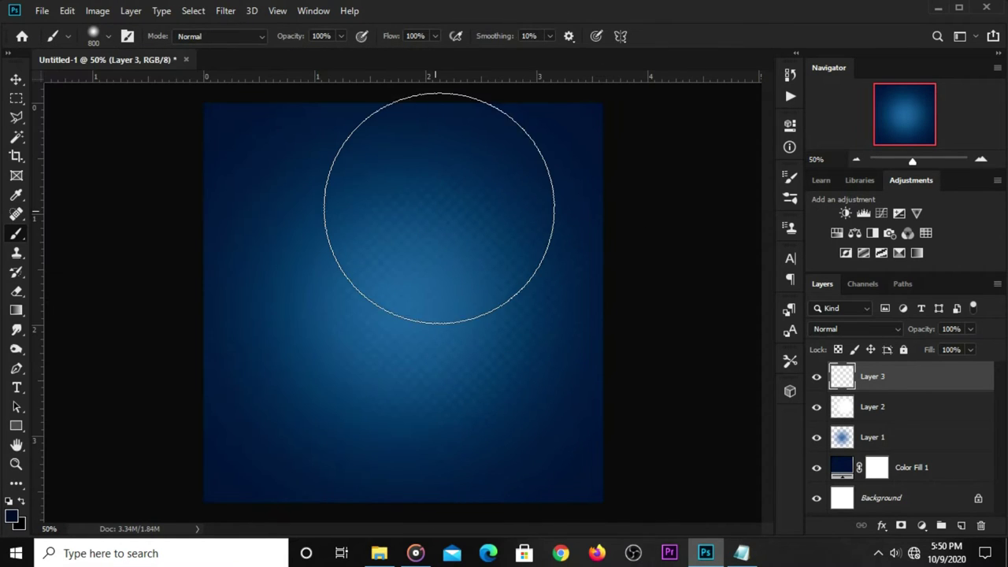
key(bracketleft)
key(bracketleft)
key(bracketleft)
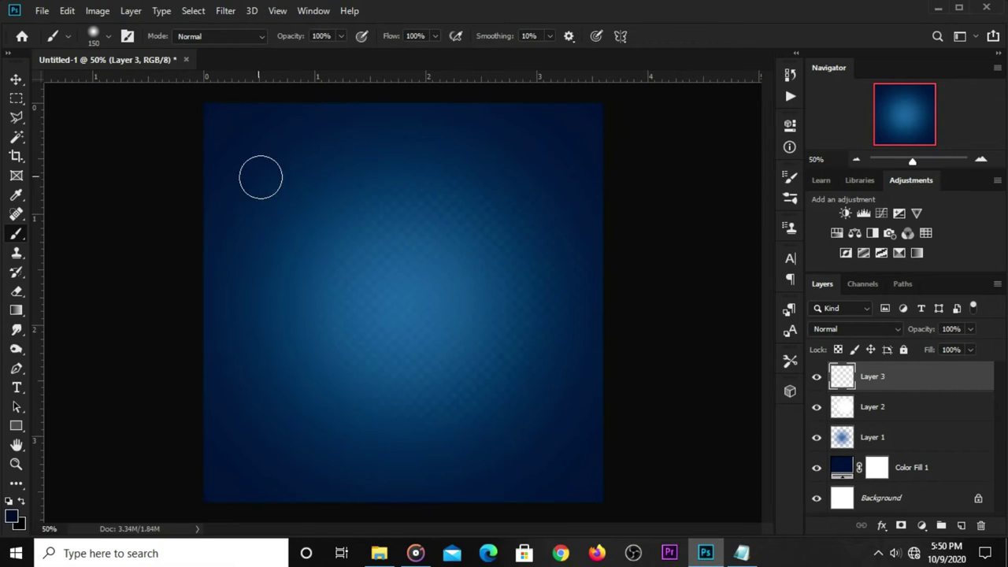
scroll(248, 147, down, 1)
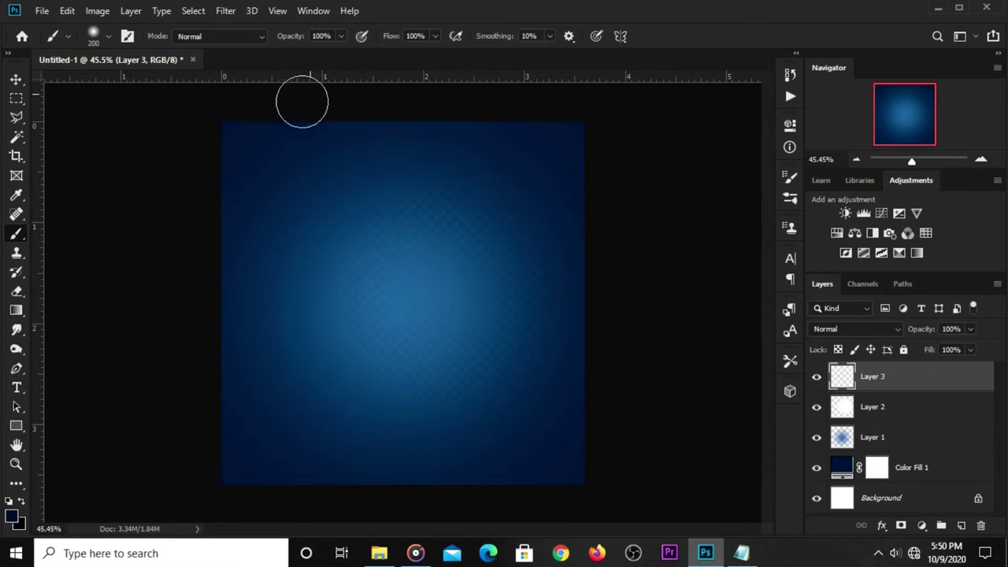
click(341, 36)
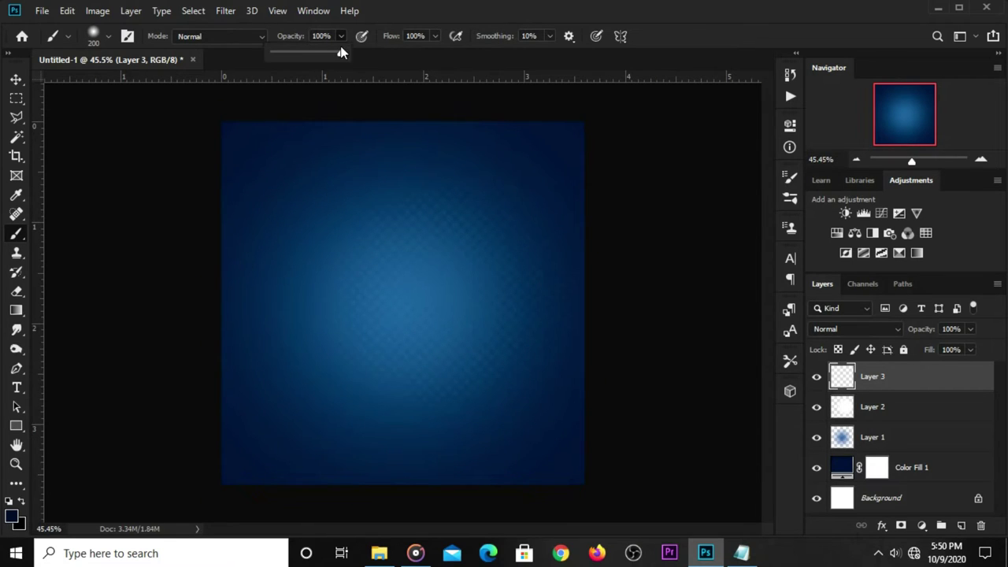
click(635, 45)
Paint navy shading along the canvas edges and set Layer 3 to 49% opacity.
drag(231, 437, 480, 472)
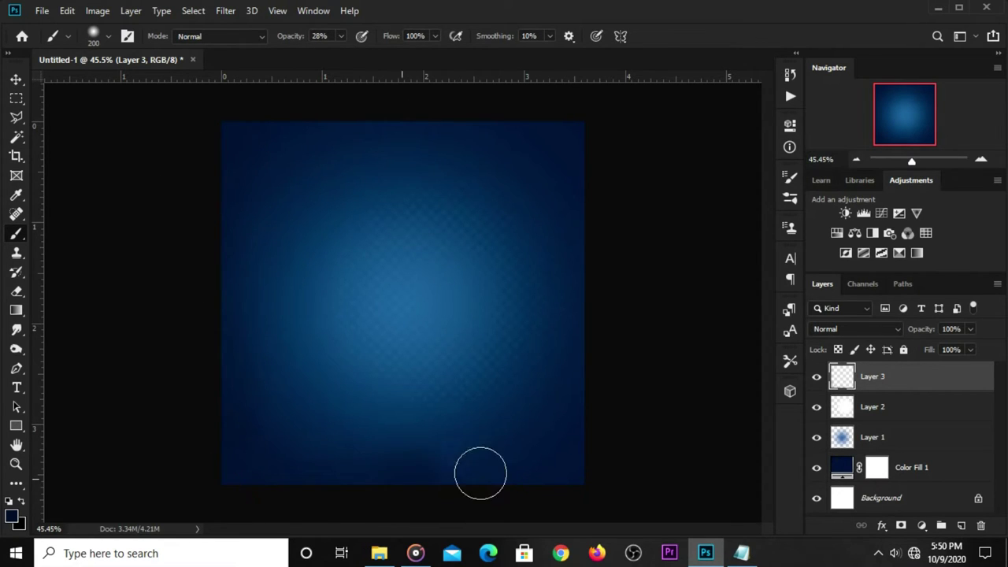
drag(558, 455, 575, 268)
mouse_move(586, 201)
mouse_down()
mouse_move(237, 140)
mouse_move(292, 155)
mouse_move(231, 436)
mouse_move(304, 474)
mouse_move(520, 489)
mouse_move(542, 472)
mouse_move(238, 472)
mouse_move(196, 337)
mouse_move(214, 299)
mouse_up()
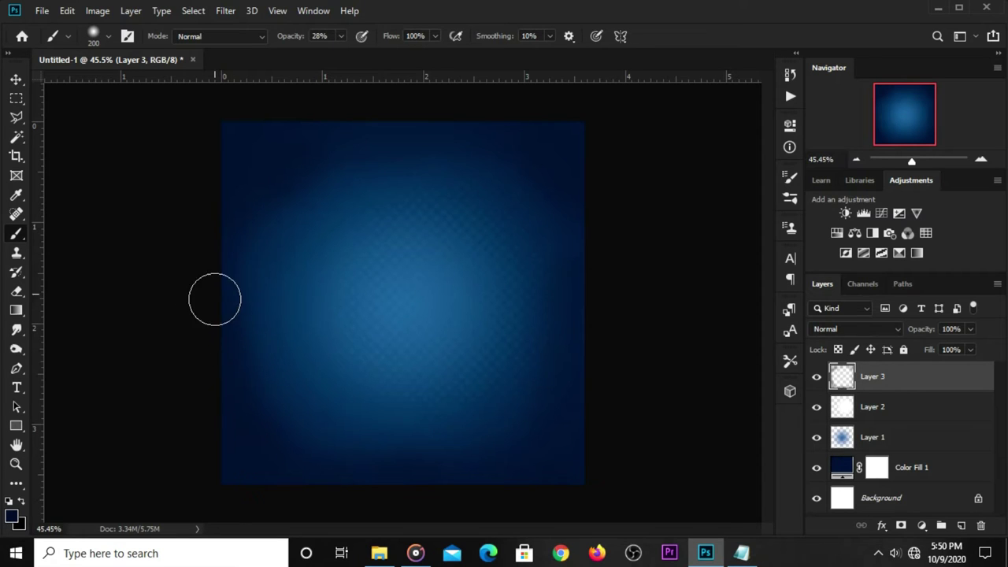
click(13, 81)
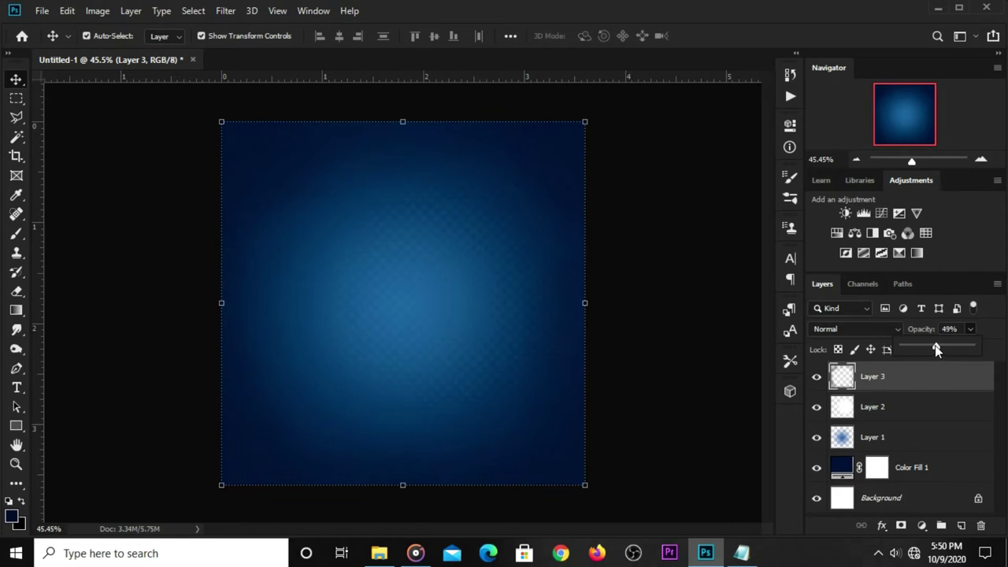
click(658, 342)
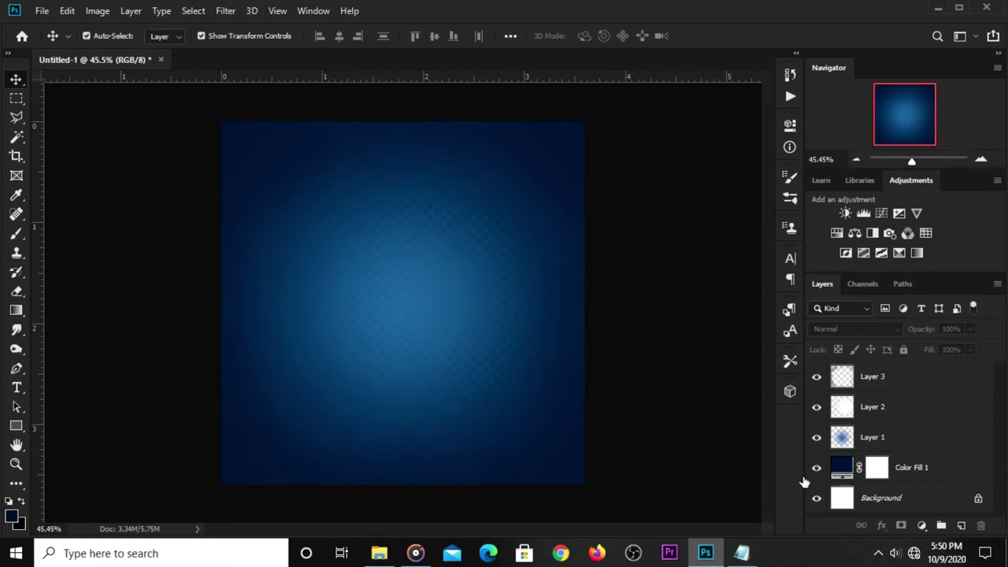
click(42, 11)
mouse_move(70, 98)
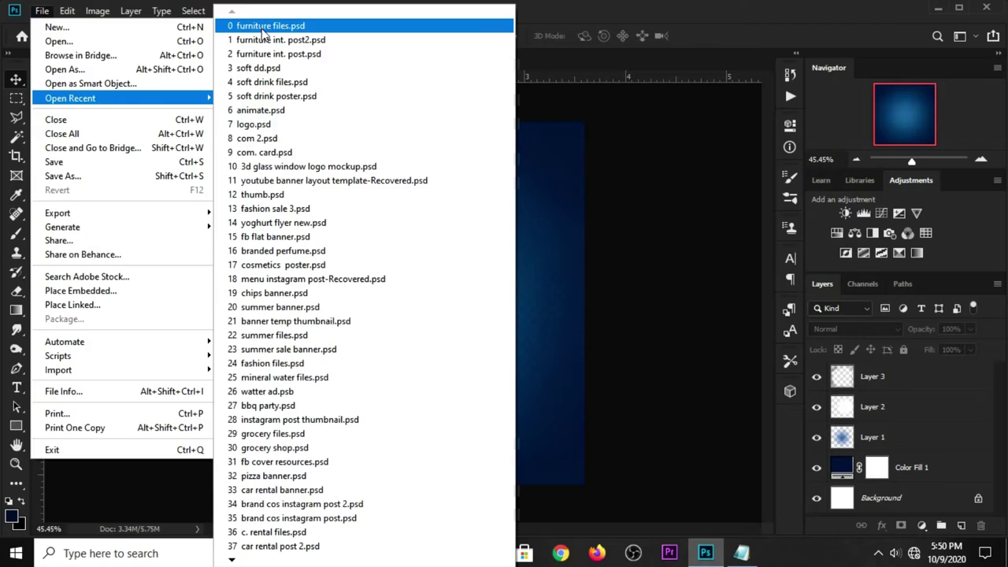
Copy the armchair layer from furniture files.psd into Untitled-1 and enlarge it slightly.
click(260, 26)
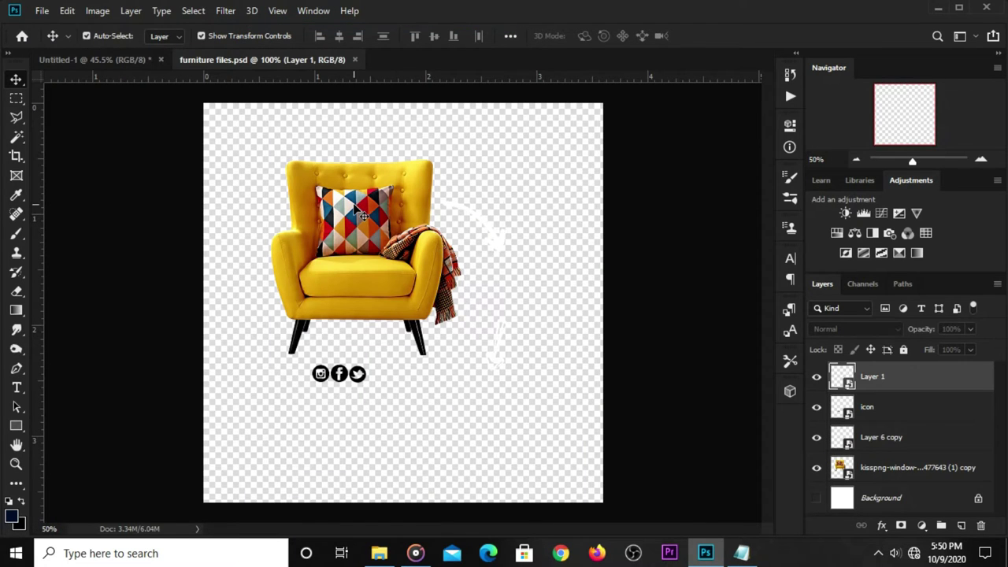
click(356, 211)
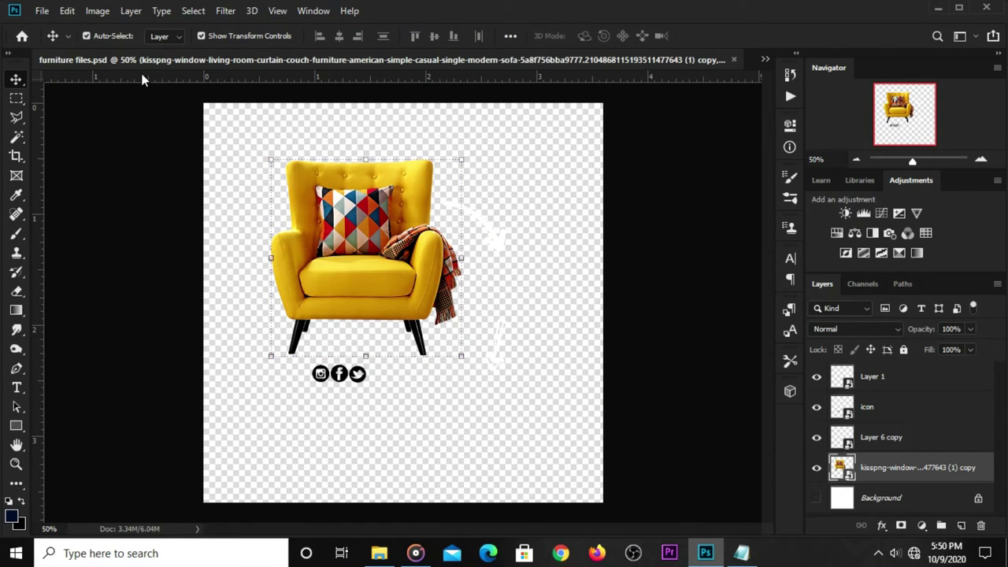
mouse_move(142, 79)
mouse_down()
mouse_move(410, 289)
mouse_move(411, 332)
mouse_up()
key(ctrl+t)
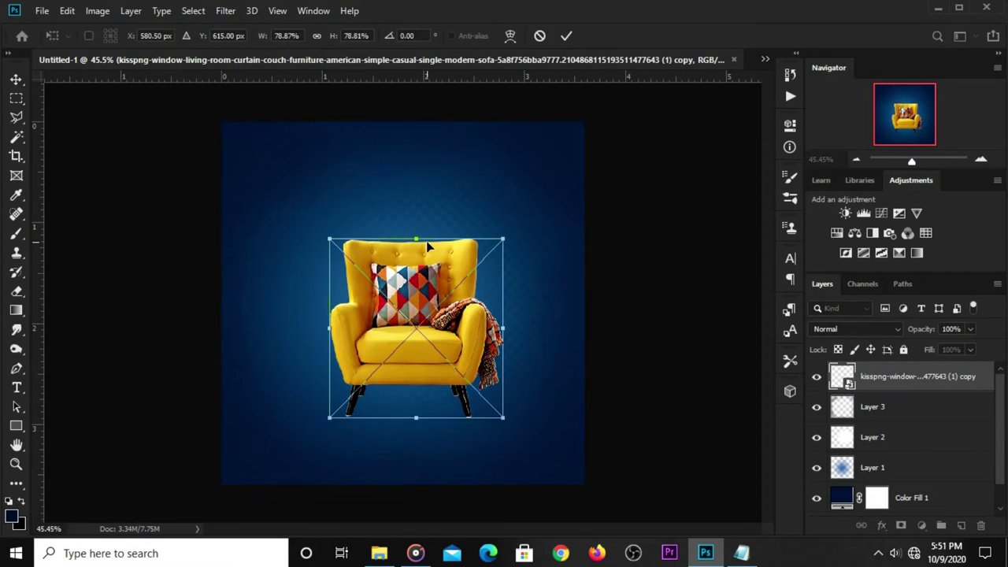
drag(425, 233, 427, 228)
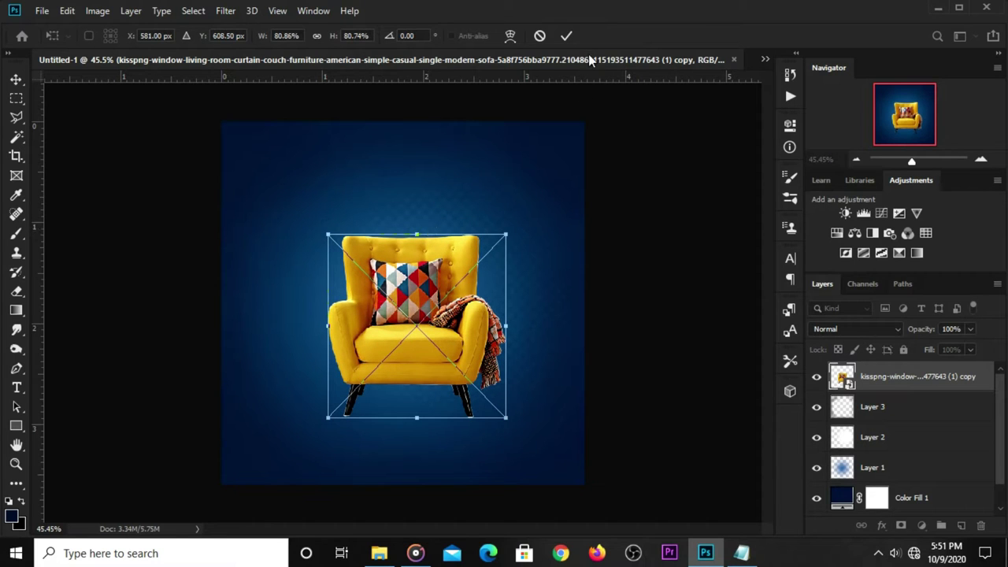
click(573, 33)
Centre the armchair horizontally on the canvas and nudge it slightly lower.
key(ctrl+a)
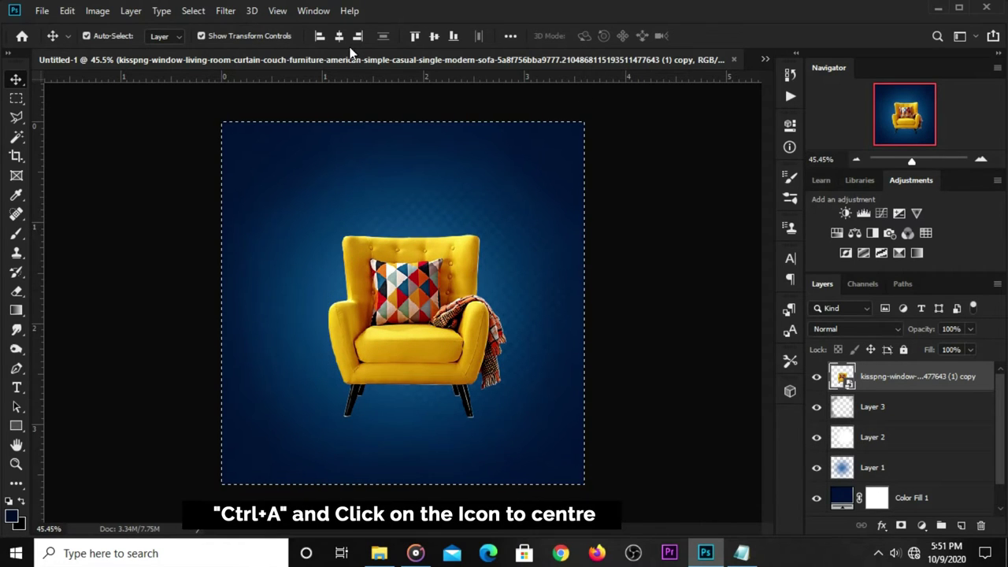
click(345, 38)
key(ctrl+d)
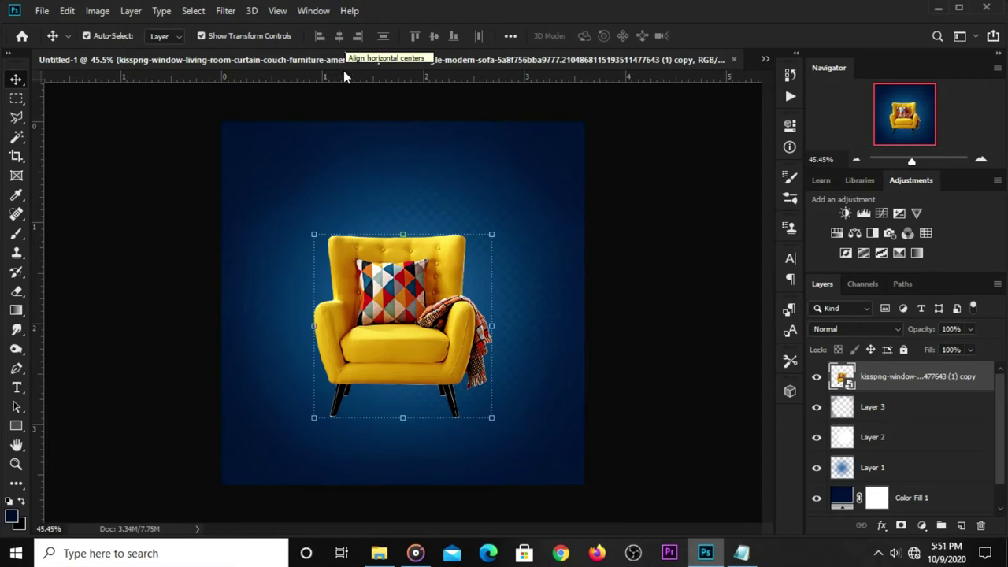
click(618, 285)
click(427, 347)
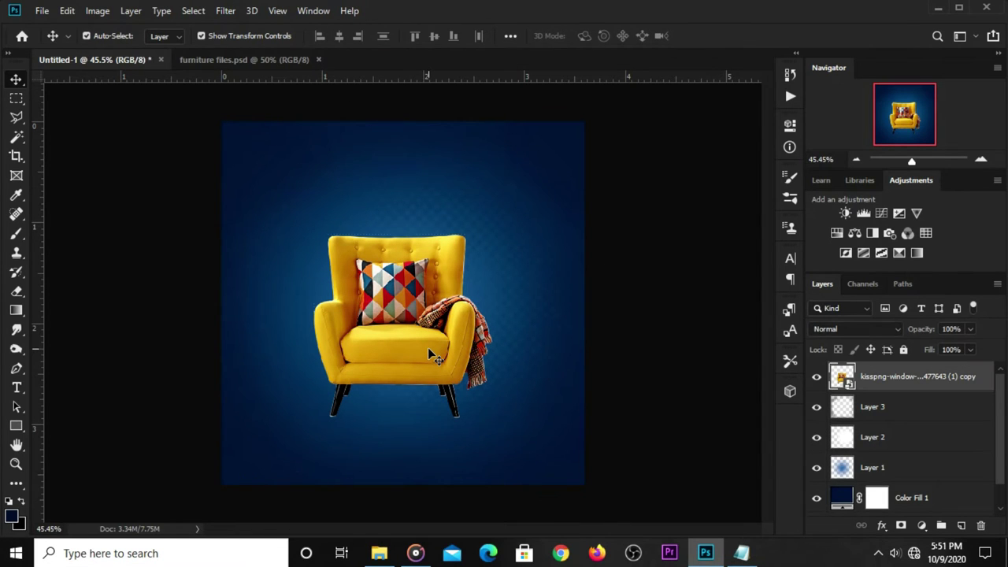
drag(427, 347, 429, 361)
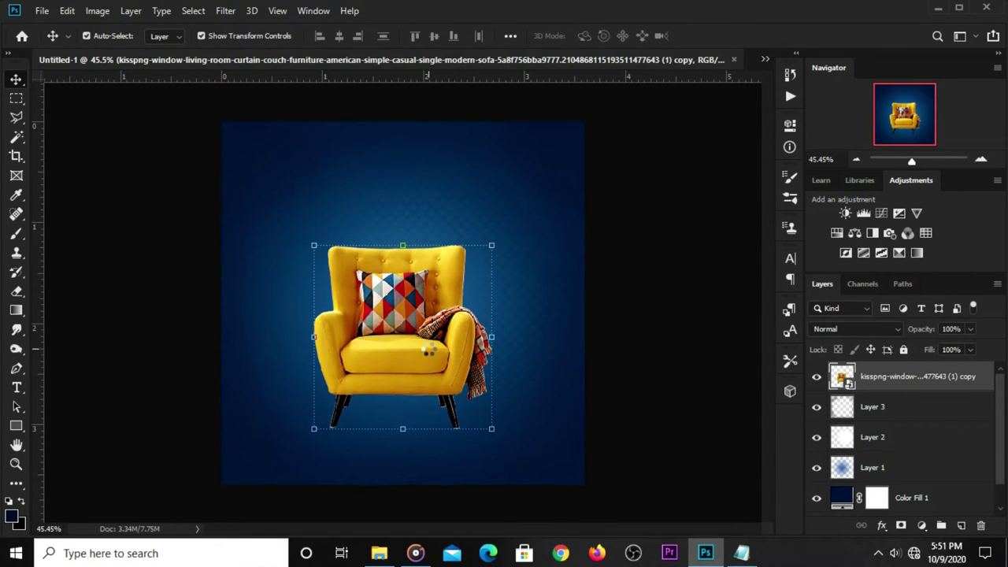
click(684, 365)
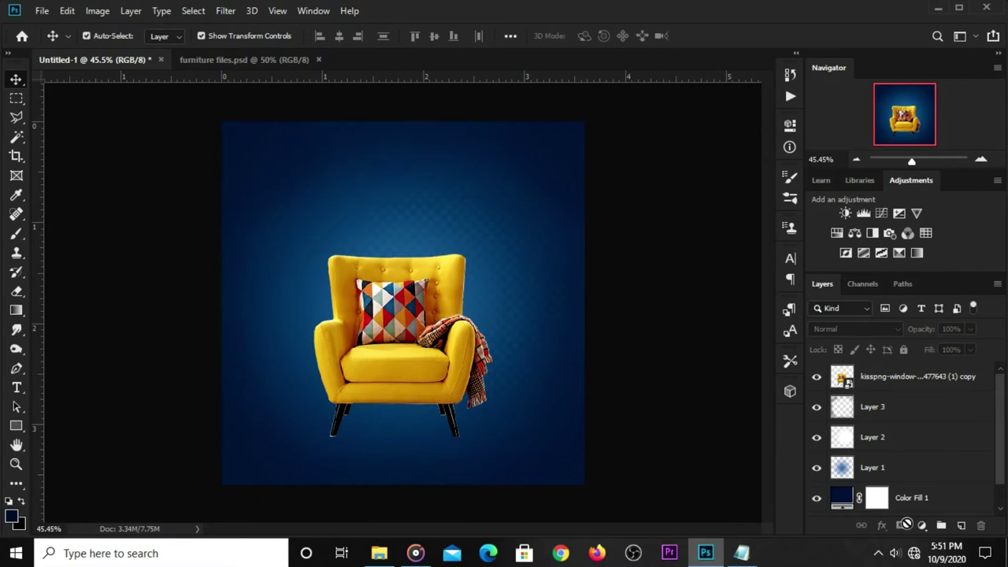
click(923, 525)
Add a Curves adjustment with the RGB midpoint pulled down to darken the midtones.
click(927, 334)
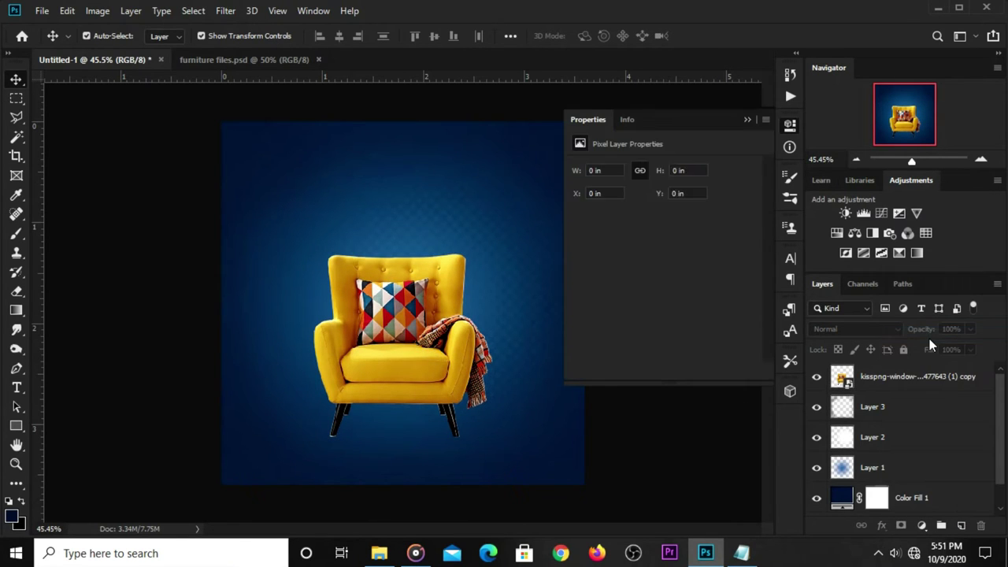
drag(675, 288, 661, 305)
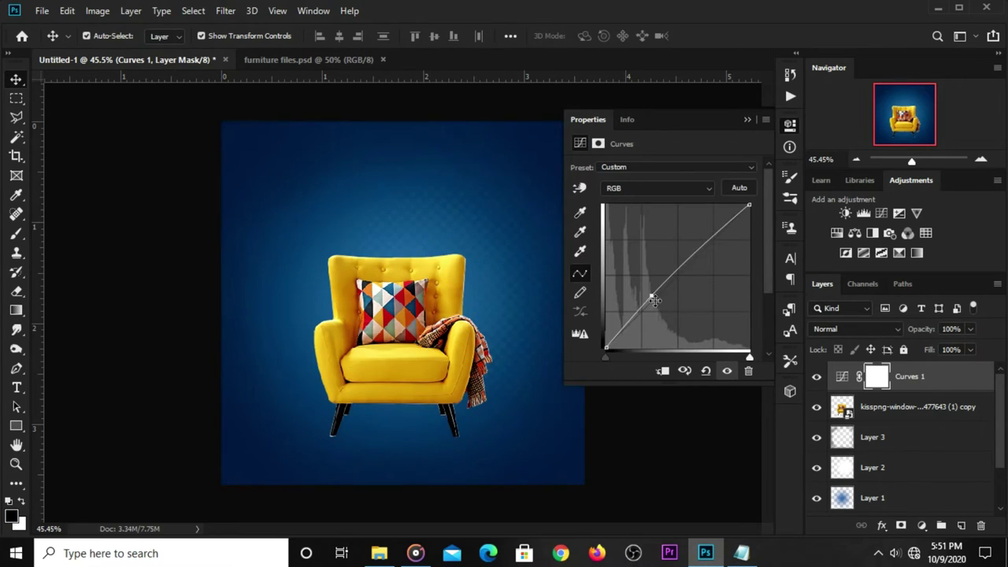
drag(662, 307, 664, 309)
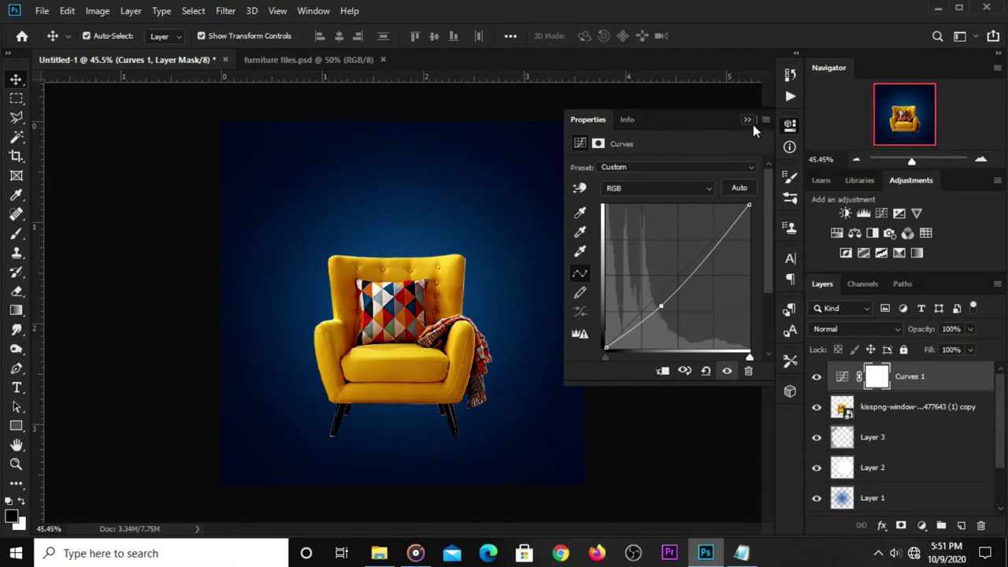
click(747, 121)
click(402, 353)
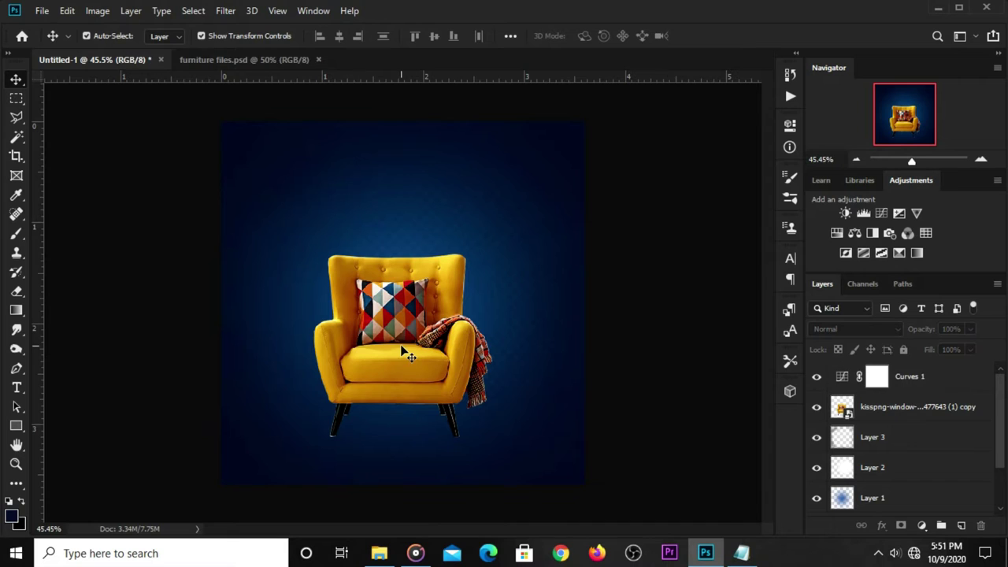
click(653, 337)
Draw a yellow #f0bd2d rectangle near the top with 30 px rounded corners.
right_click(9, 427)
click(87, 423)
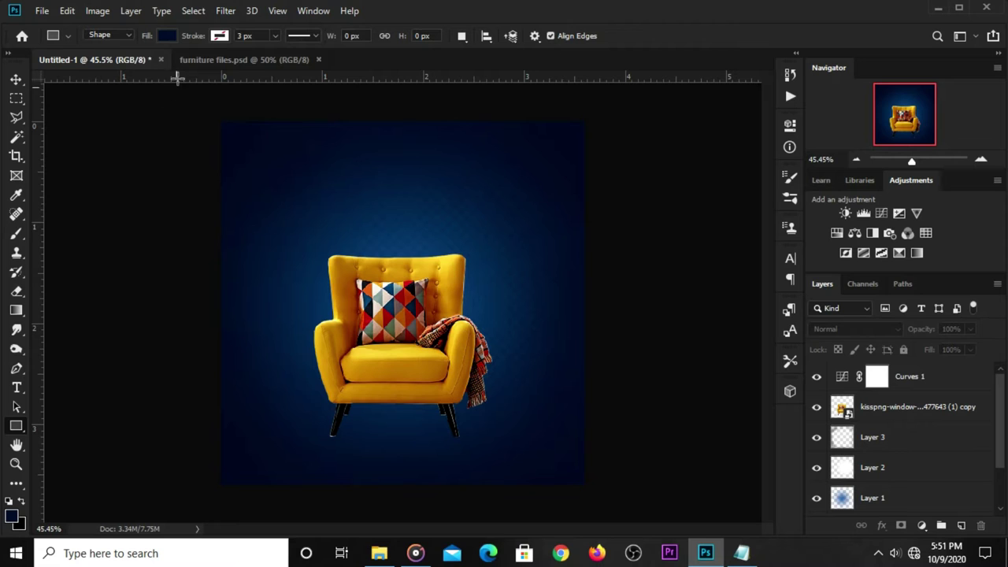
click(167, 36)
click(237, 65)
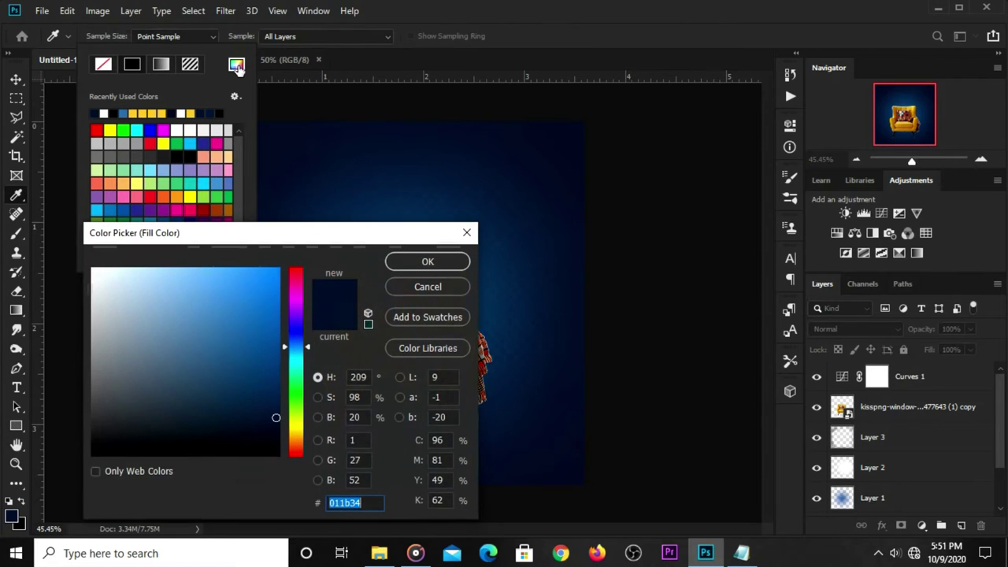
click(466, 233)
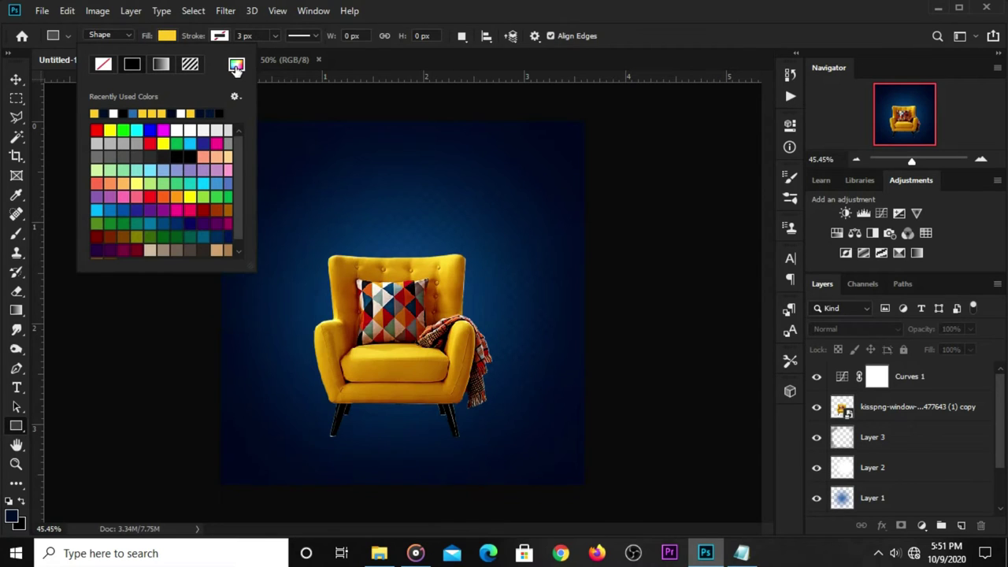
click(236, 65)
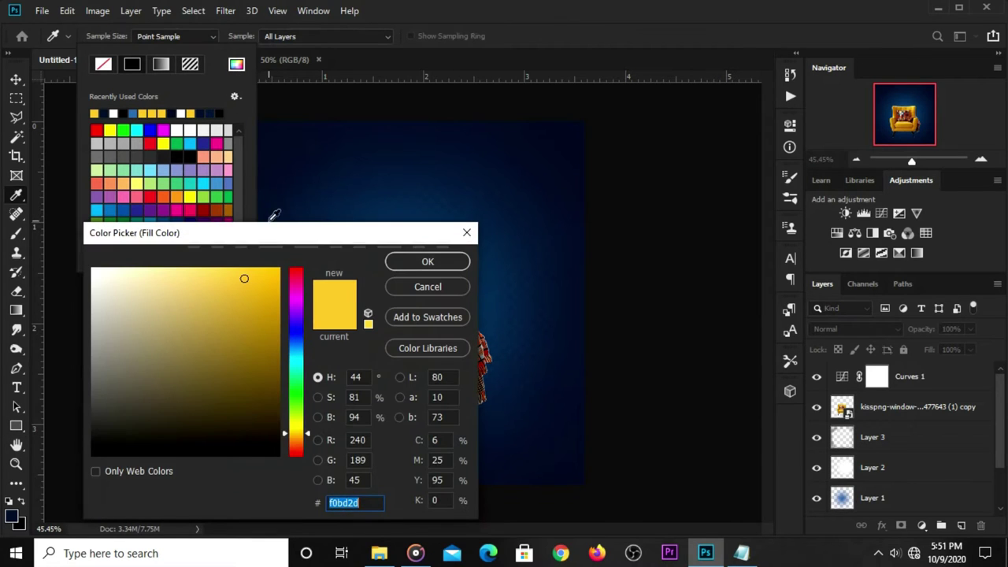
click(409, 262)
click(685, 44)
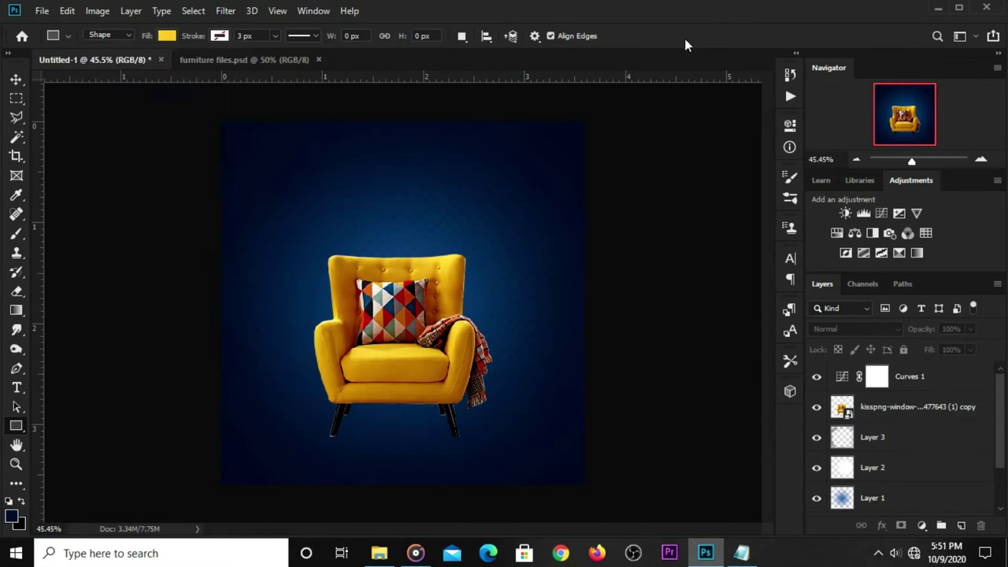
drag(349, 131, 470, 150)
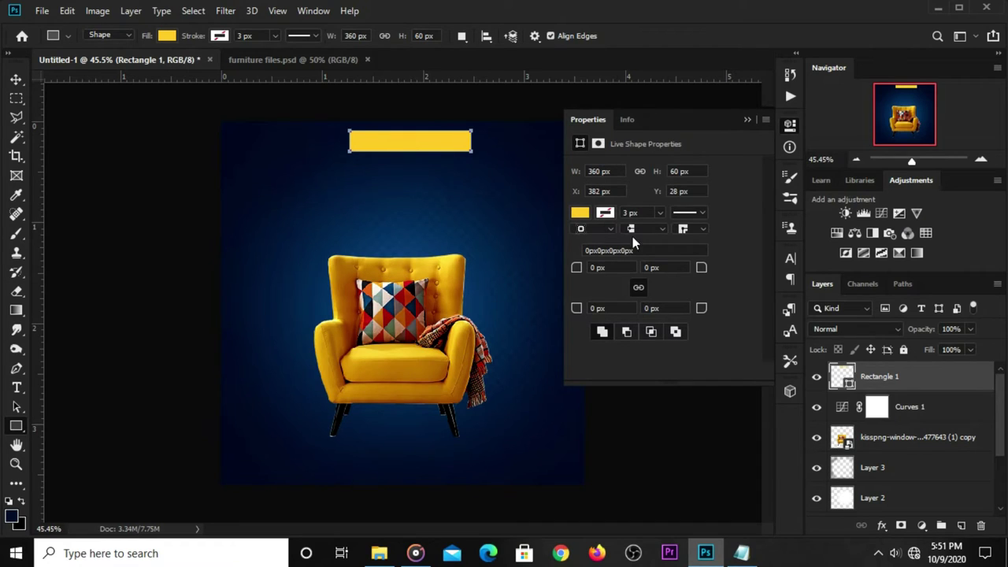
text(30)
key(Tab)
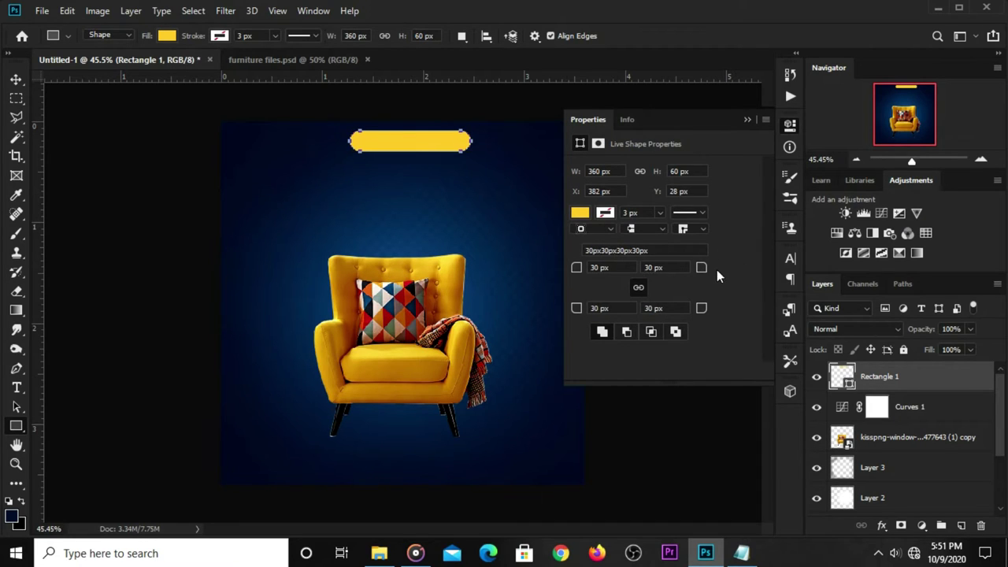
click(747, 120)
Centre the yellow pill horizontally on the canvas and nudge it slightly down.
key(v)
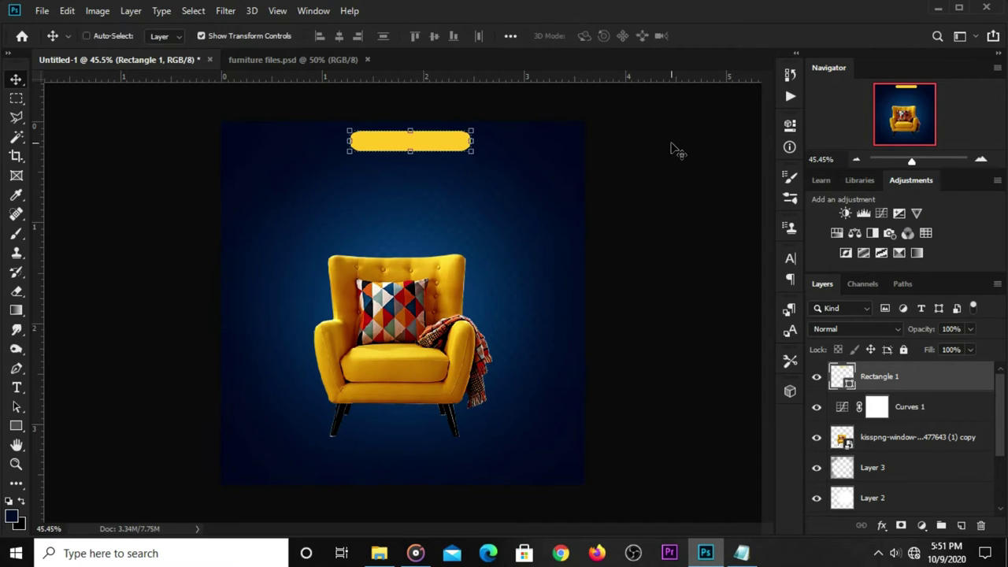
key(ctrl)
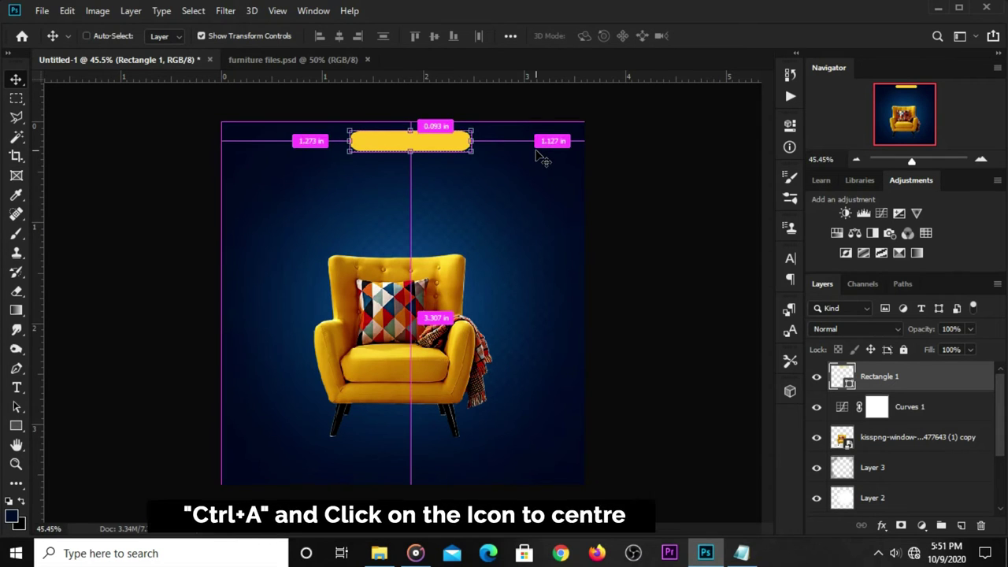
key(ctrl+a)
click(339, 36)
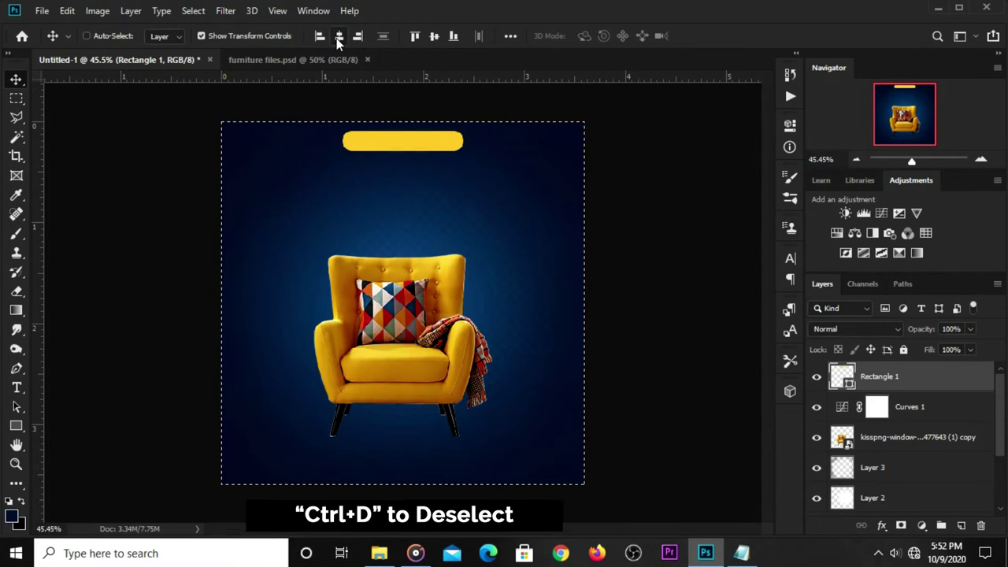
key(ctrl+d)
key(shift+Down)
click(401, 101)
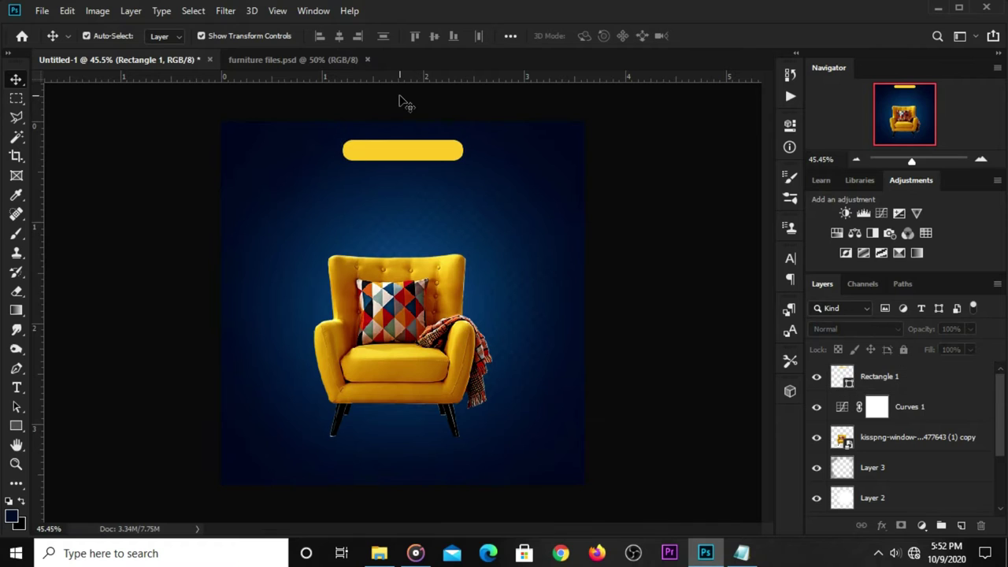
click(16, 388)
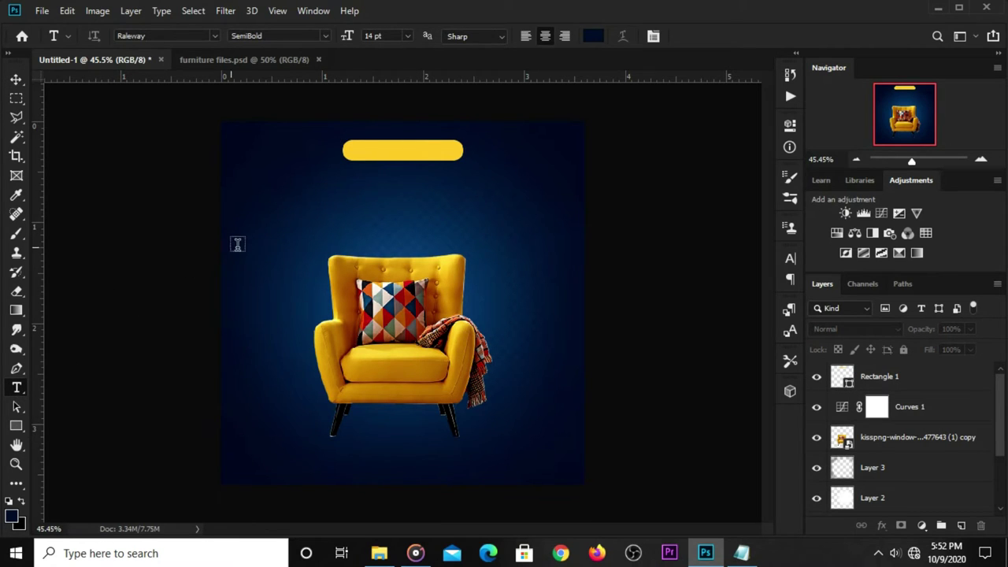
Add a 'SPECIAL OFFER' text layer pasted from the notes, coloured navy #011b34.
click(740, 552)
drag(600, 393, 517, 392)
right_click(521, 393)
click(562, 215)
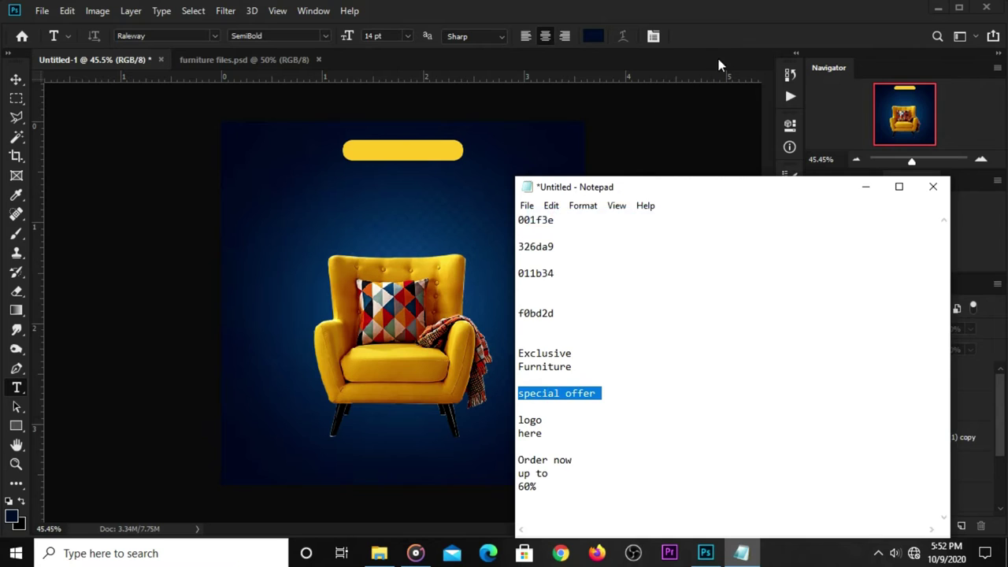
click(721, 36)
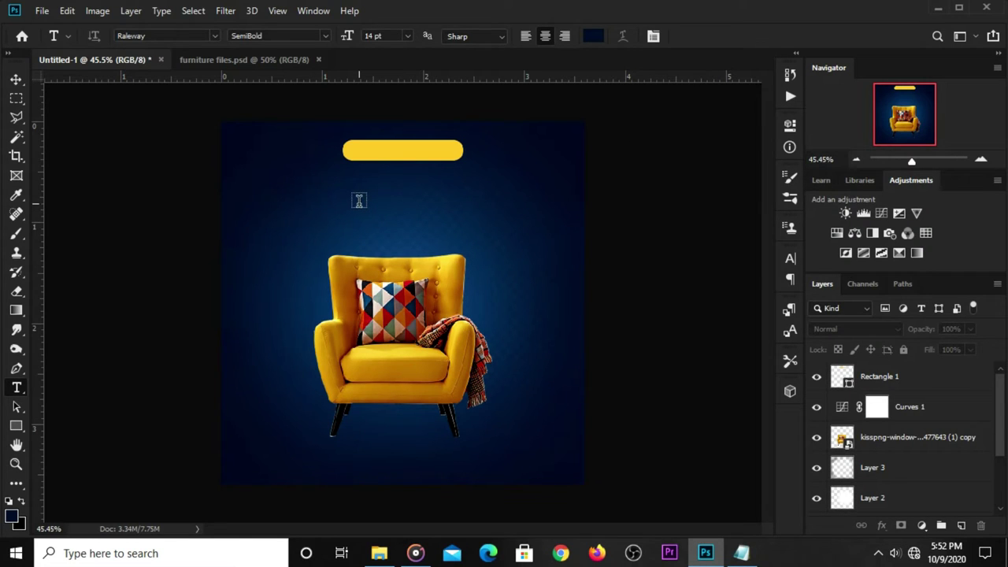
click(359, 200)
key(ctrl+v)
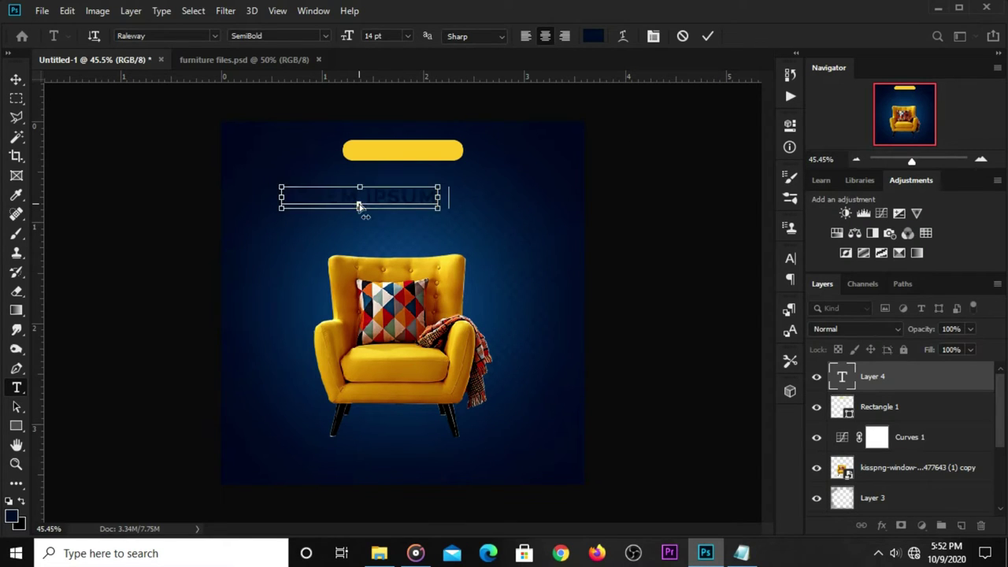
drag(443, 196, 312, 197)
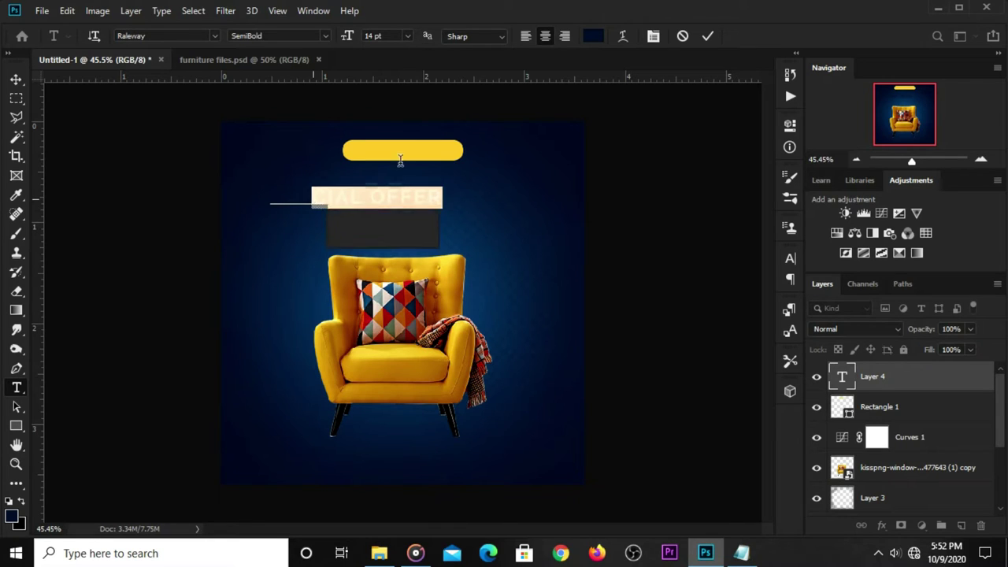
click(707, 37)
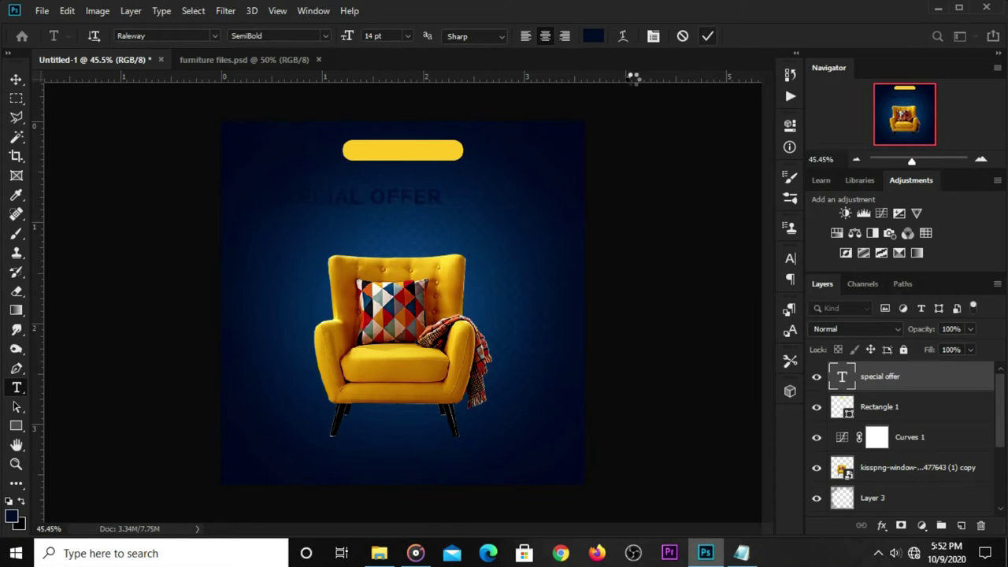
click(593, 37)
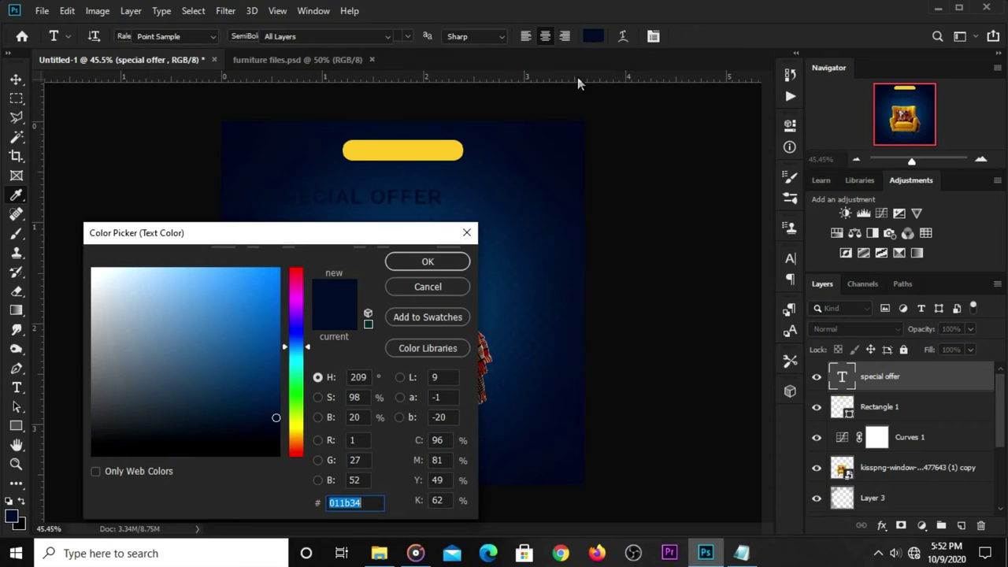
drag(370, 509, 309, 509)
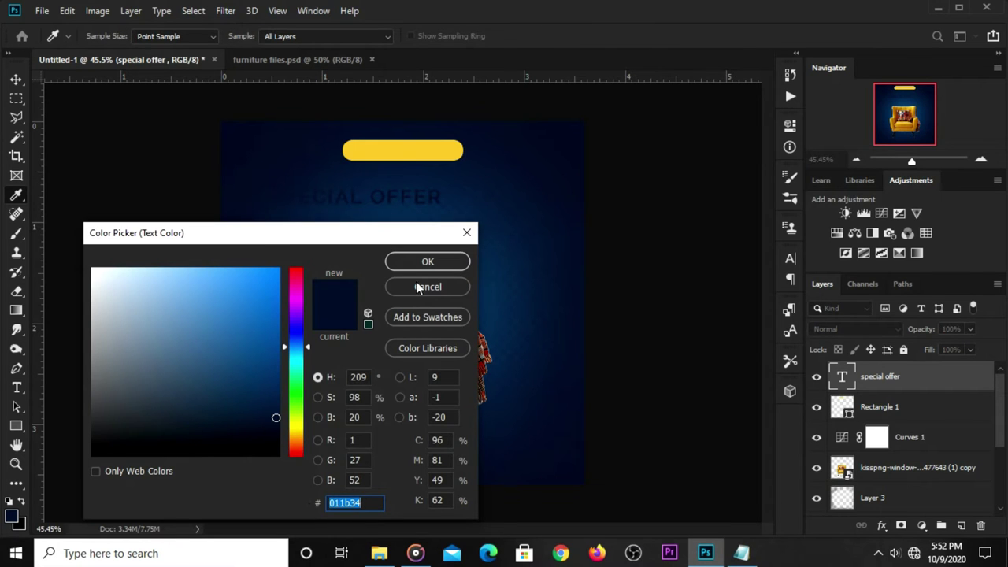
click(407, 261)
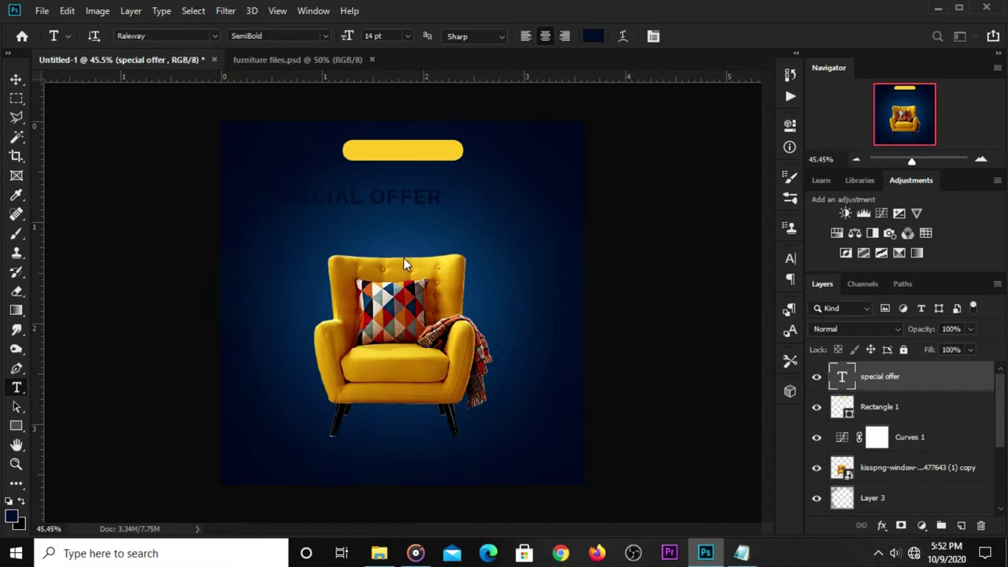
Scale the SPECIAL OFFER text down and position it on the yellow pill.
click(22, 82)
click(358, 190)
drag(380, 199, 451, 152)
drag(521, 142, 425, 152)
key(Return)
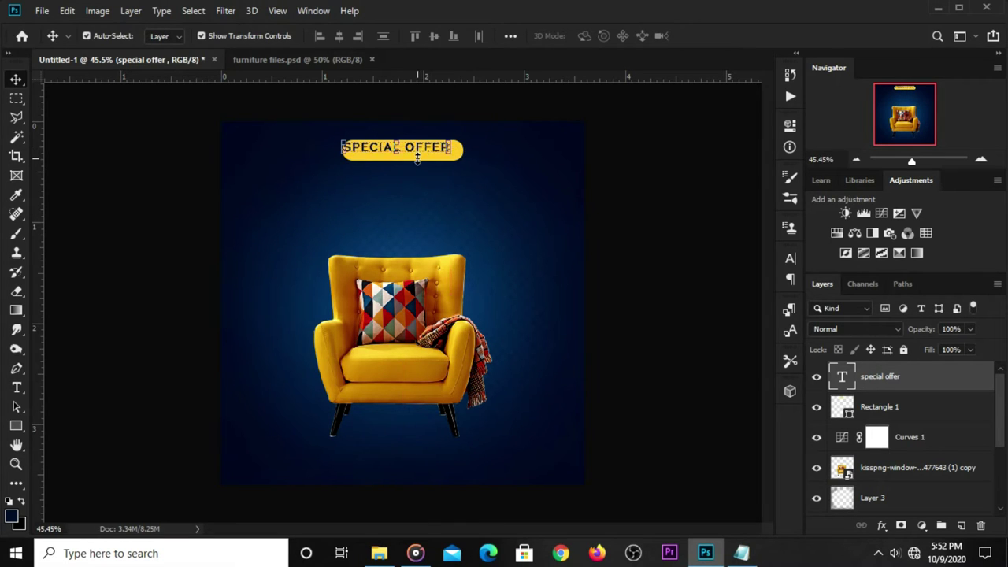
drag(441, 153, 448, 154)
key(Down)
key(Down)
key(Down)
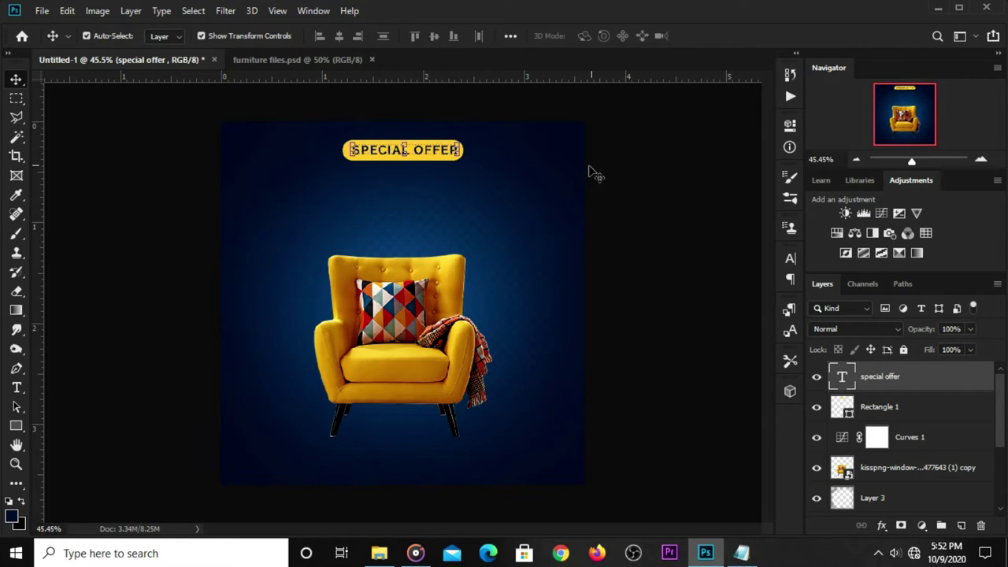
Set the SPECIAL OFFER text's letter spacing to 75 and font weight to Regular.
click(781, 263)
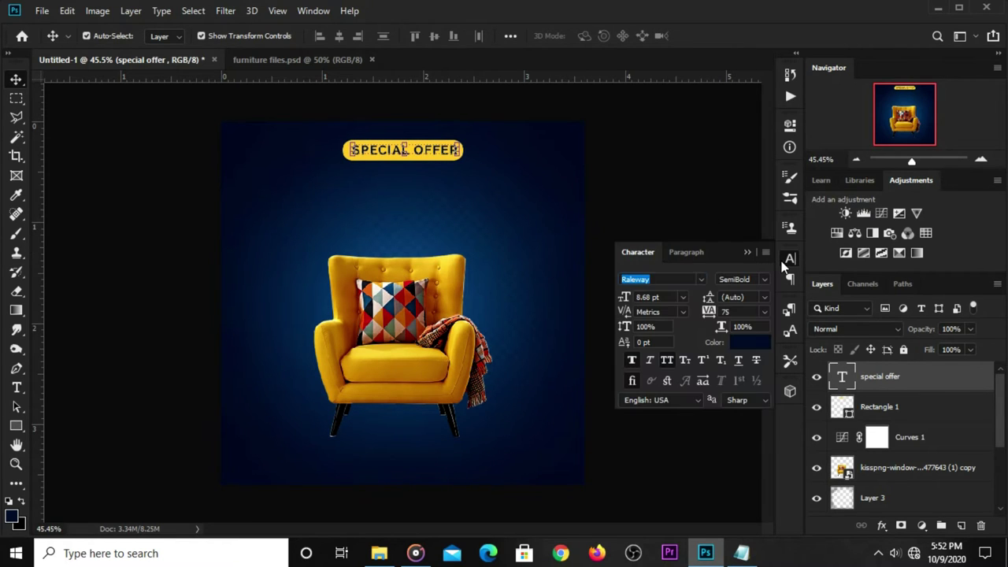
click(765, 311)
click(740, 464)
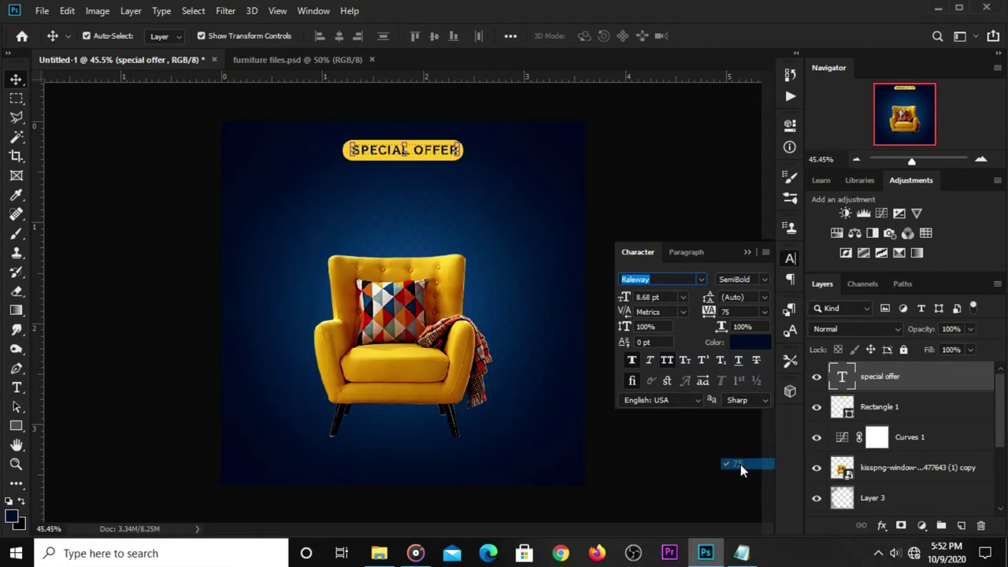
click(757, 283)
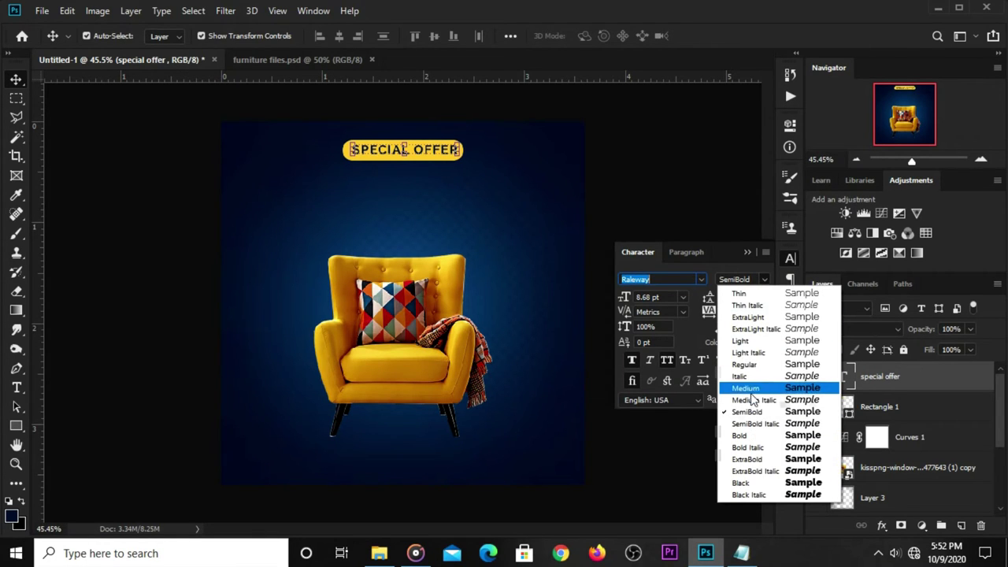
click(748, 365)
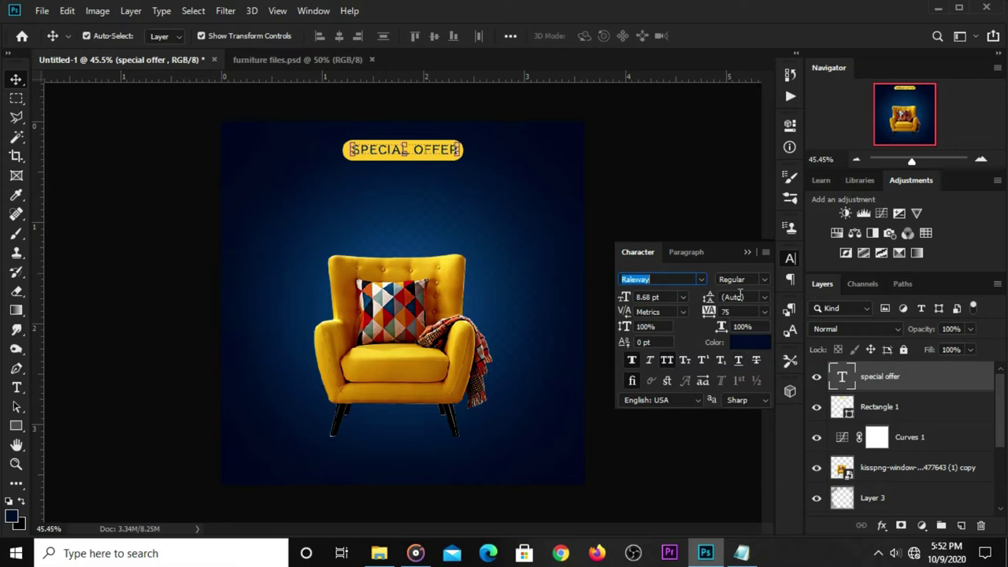
click(750, 254)
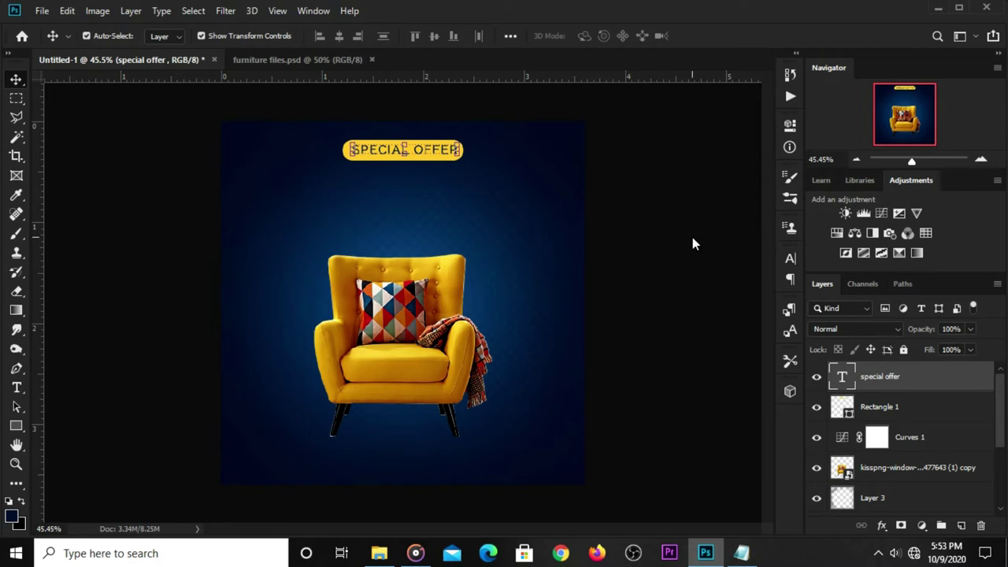
Finish the SPECIAL OFFER text and nudge the armchair slightly down.
click(428, 169)
click(403, 155)
click(437, 118)
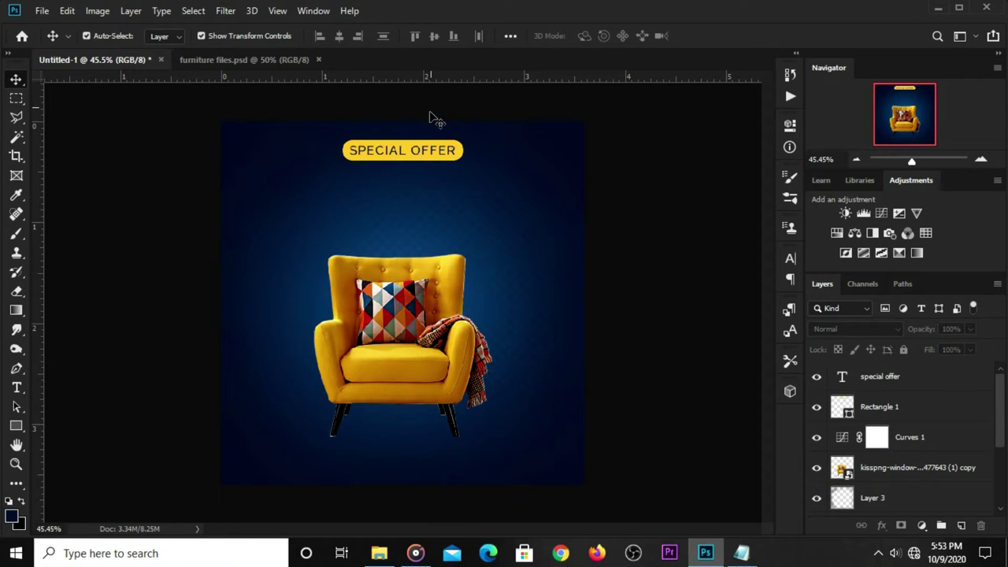
drag(368, 363, 368, 367)
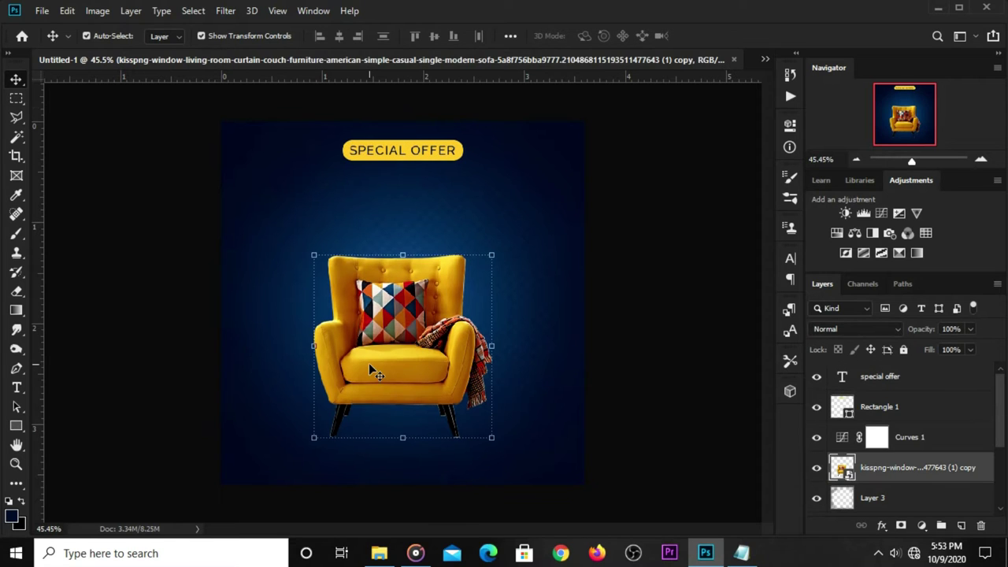
click(114, 323)
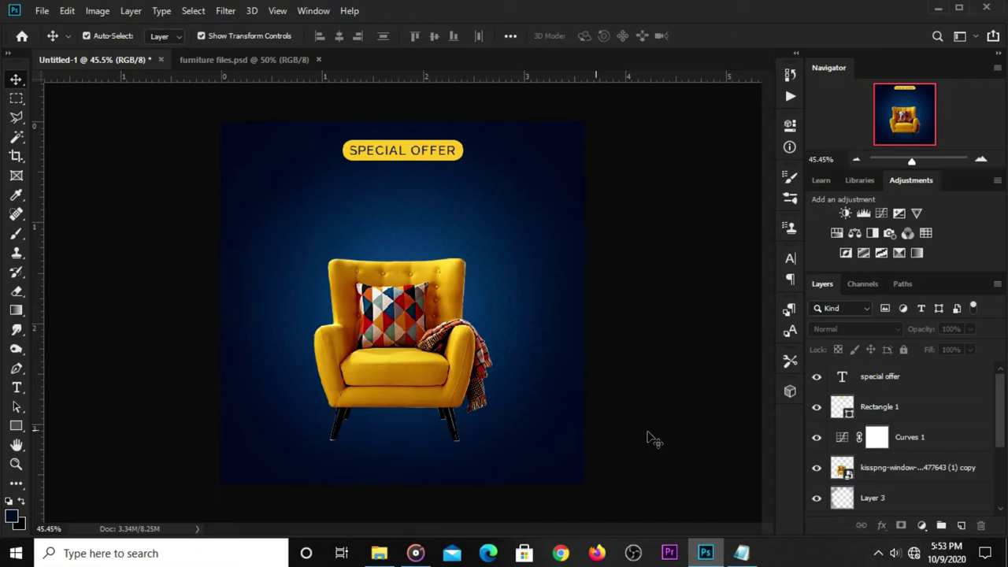
Group the yellow pill and SPECIAL OFFER text into Group 1, then deselect.
click(872, 408)
shift+click(874, 377)
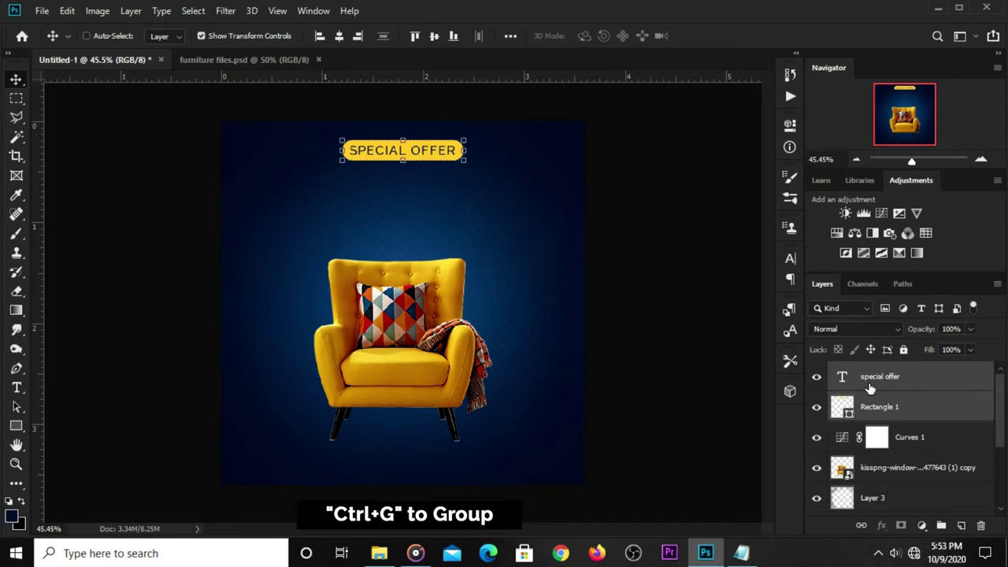
key(ctrl+g)
click(816, 370)
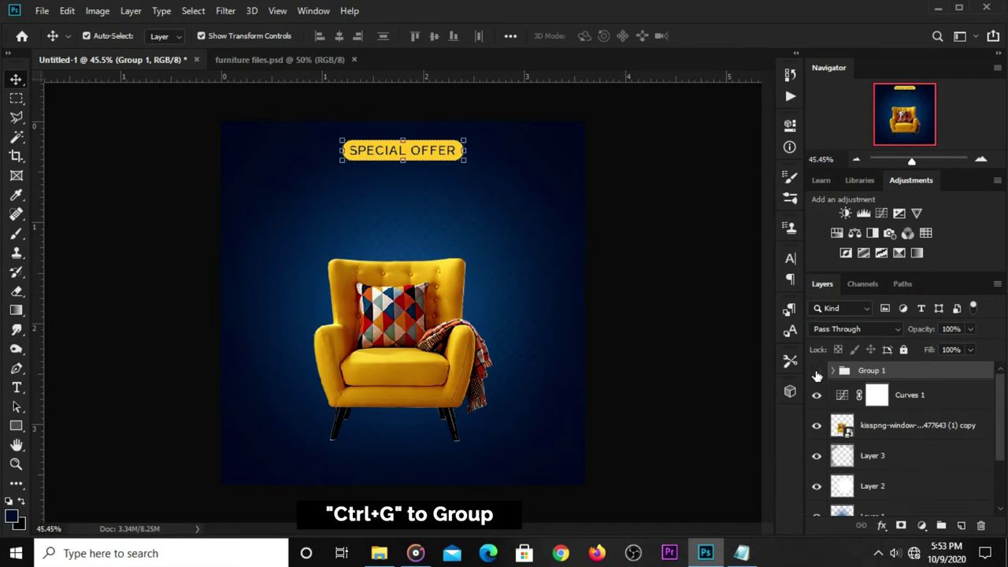
ctrl+click(630, 260)
Copy the word 'logo' from the Notepad notes.
click(741, 553)
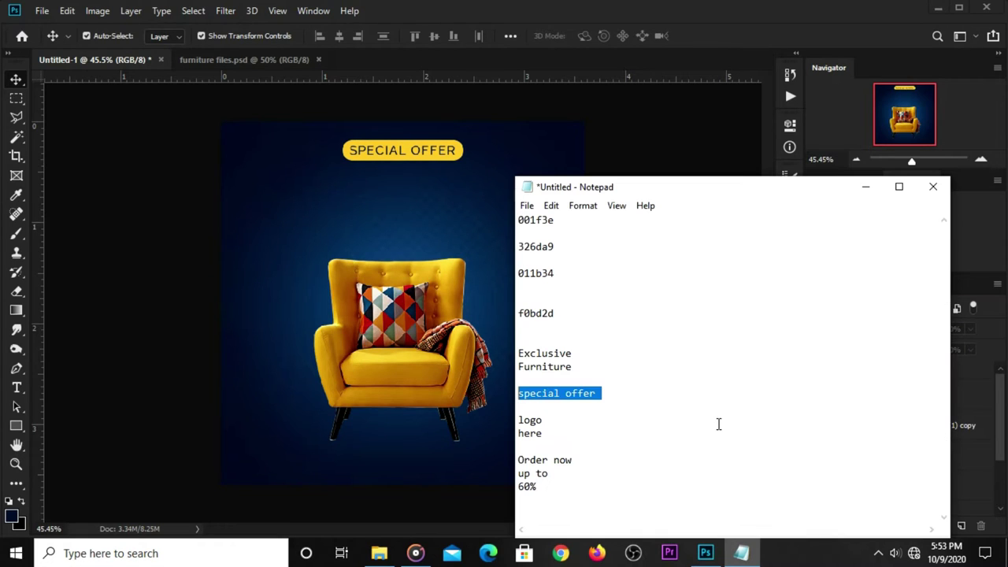
click(577, 409)
drag(545, 434, 518, 417)
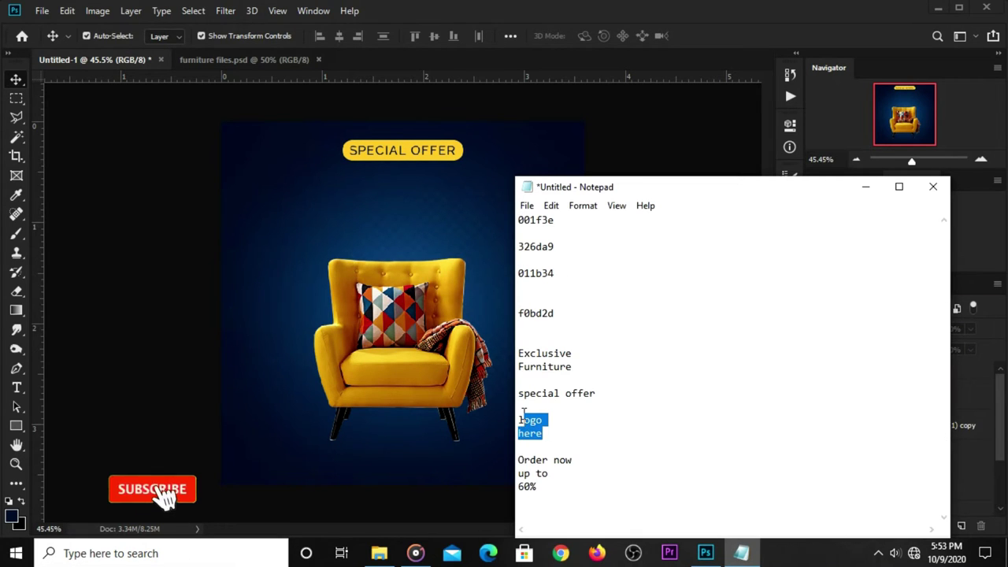
double_click(529, 420)
right_click(534, 416)
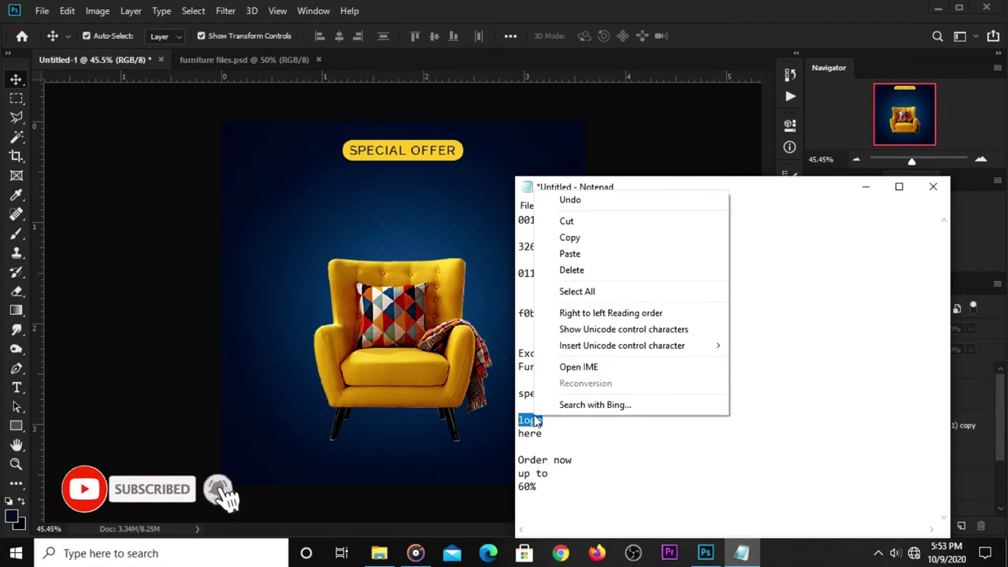
click(570, 238)
click(205, 254)
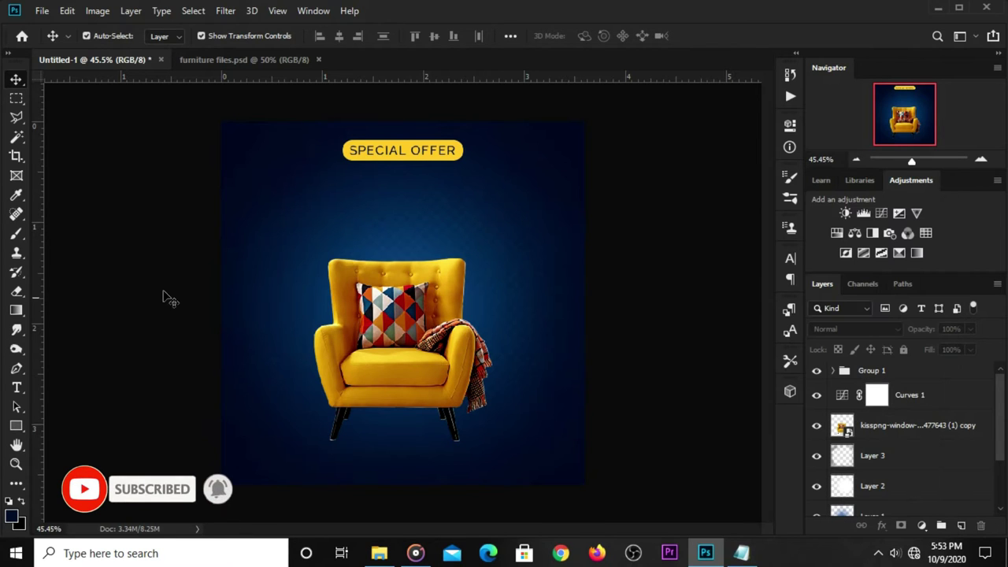
Add white (ffffff) horizontal text 'LOGO' at the poster's top right.
click(16, 387)
click(56, 388)
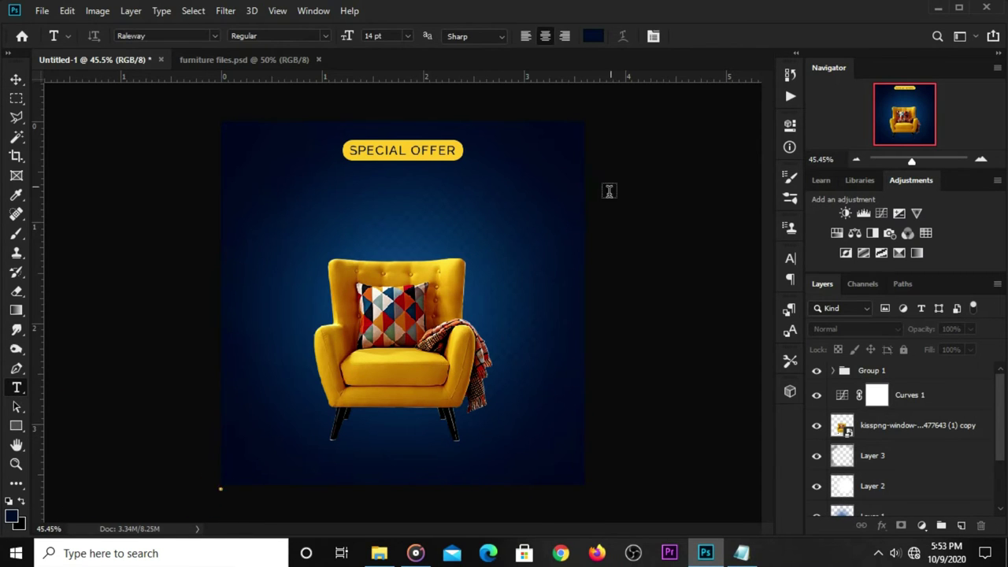
click(595, 38)
click(107, 276)
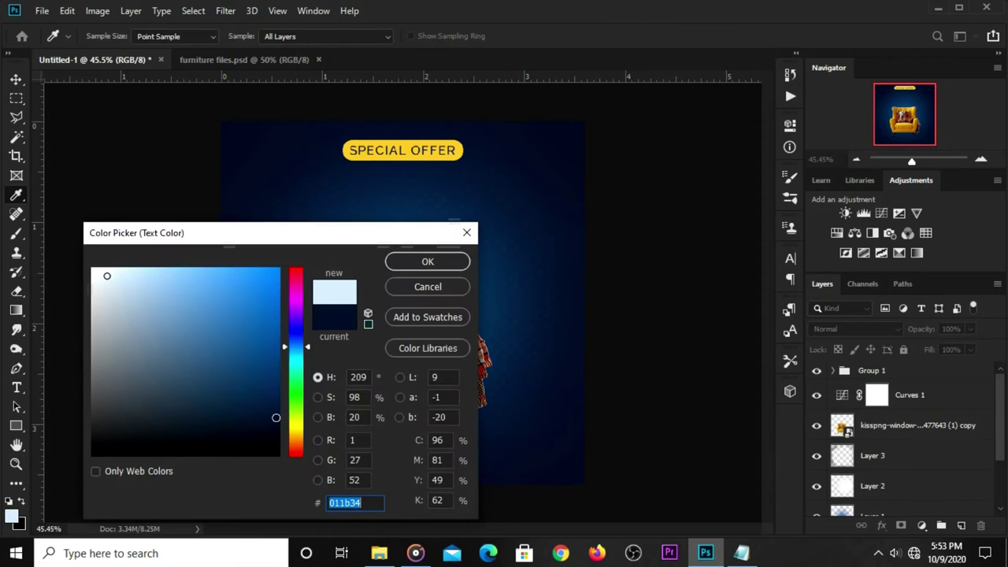
text(ffffff)
click(425, 262)
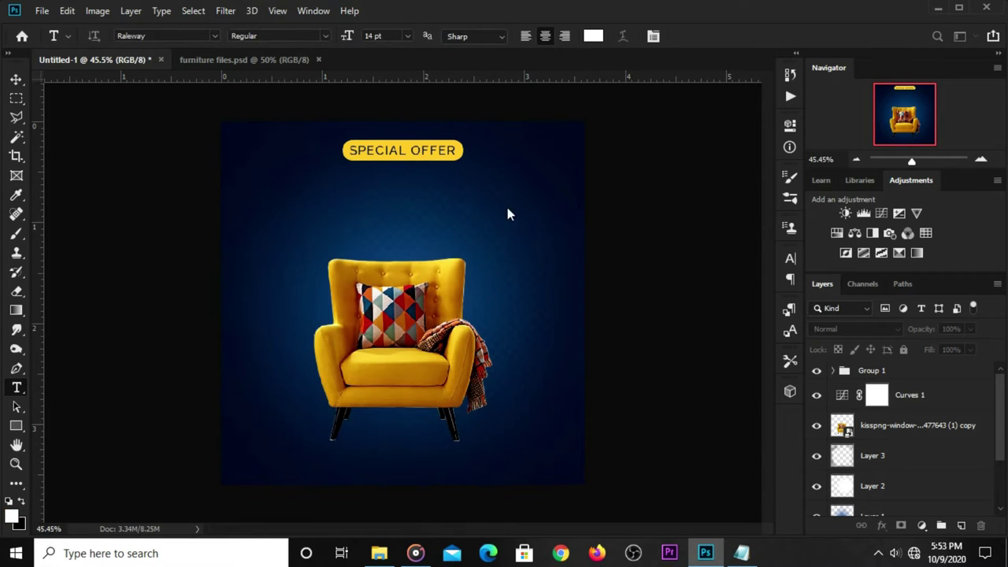
click(524, 150)
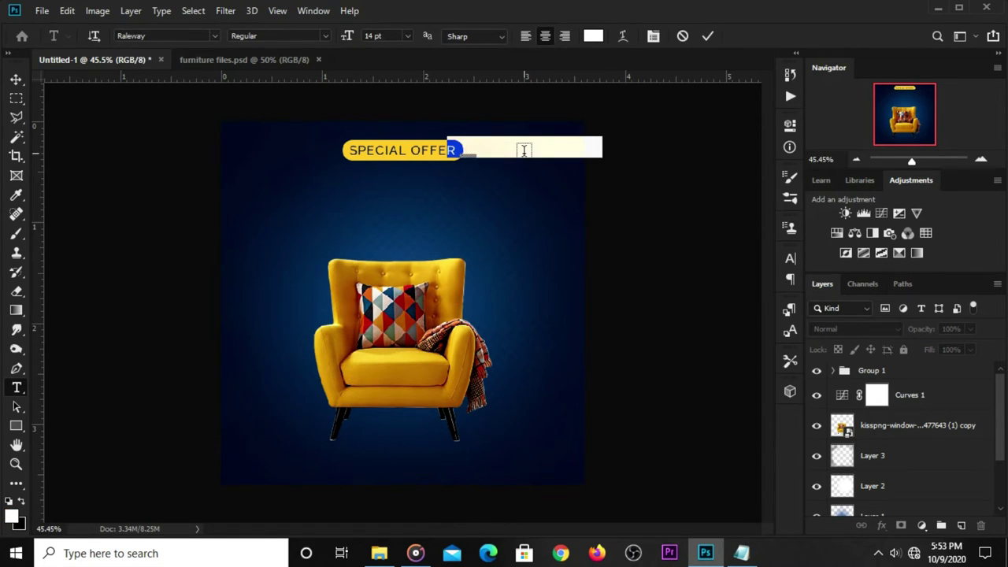
text(LOGO)
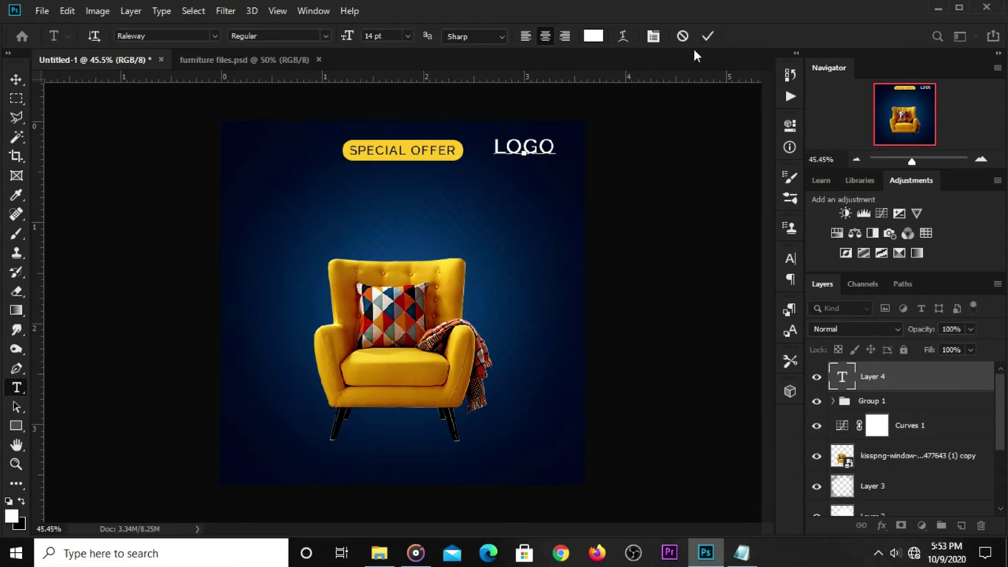
click(612, 109)
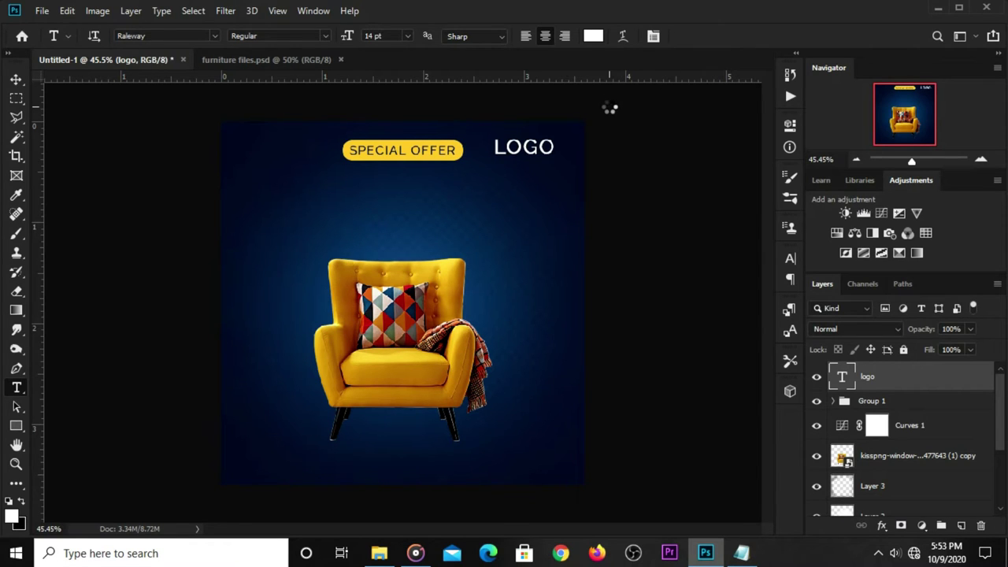
Duplicate LOGO directly below it and change the copy to 'HERE'.
key(v)
drag(551, 140, 532, 168)
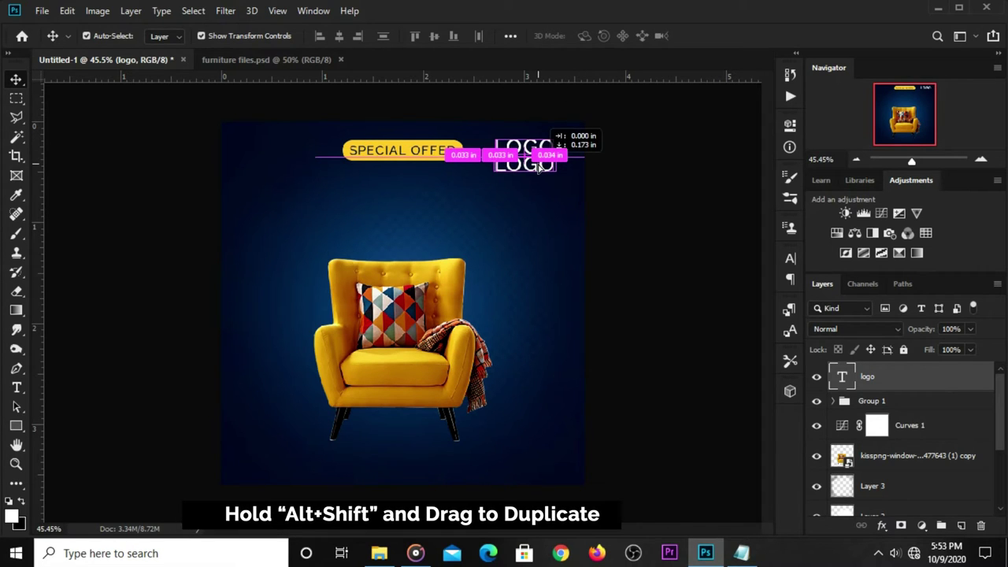
key(t)
click(532, 167)
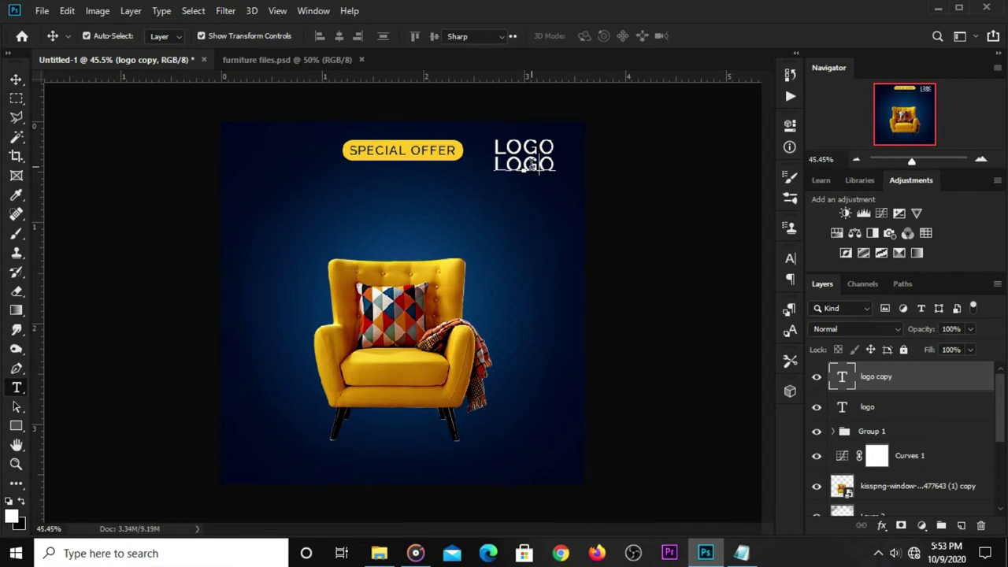
double_click(532, 167)
text(HERE)
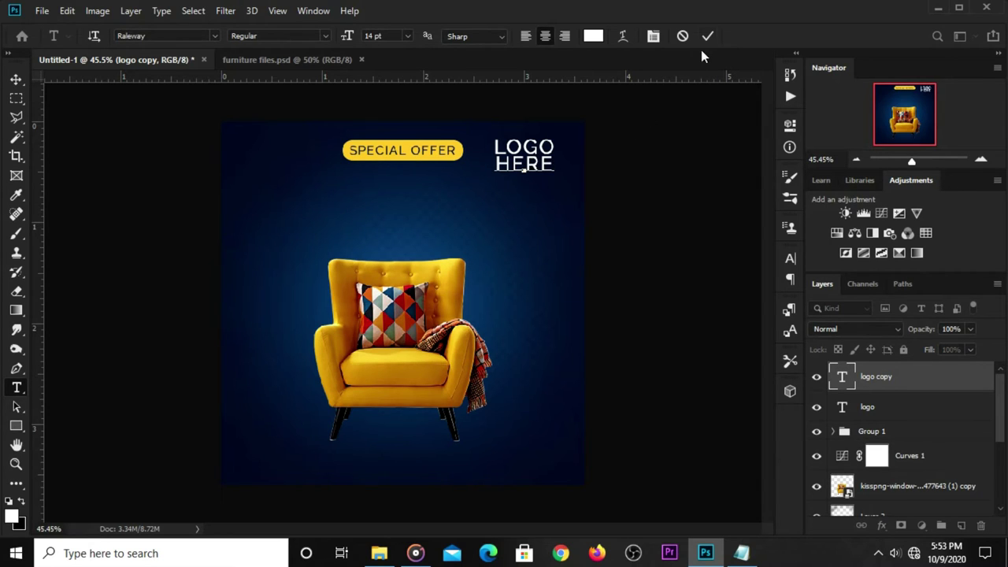
key(ctrl+Return)
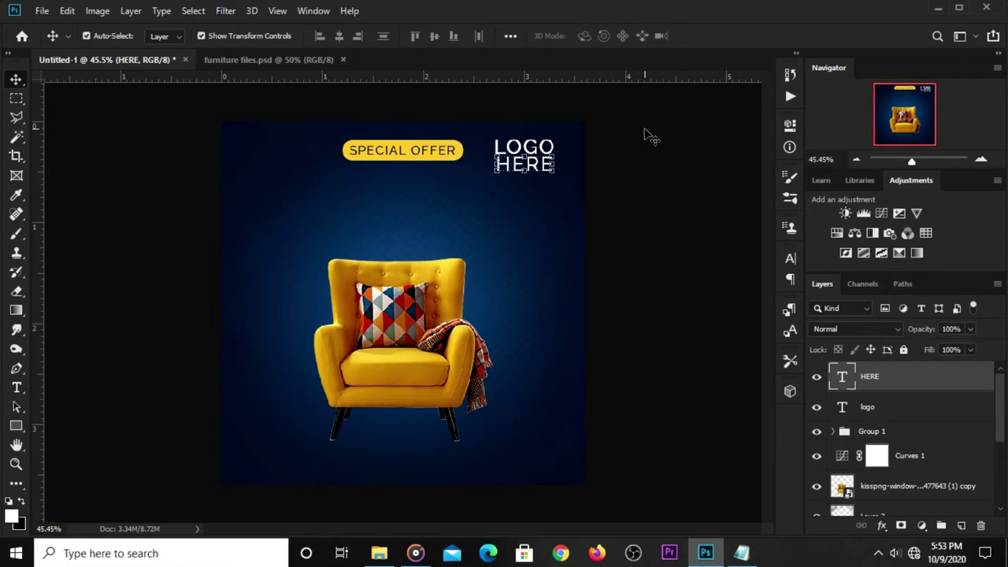
click(525, 168)
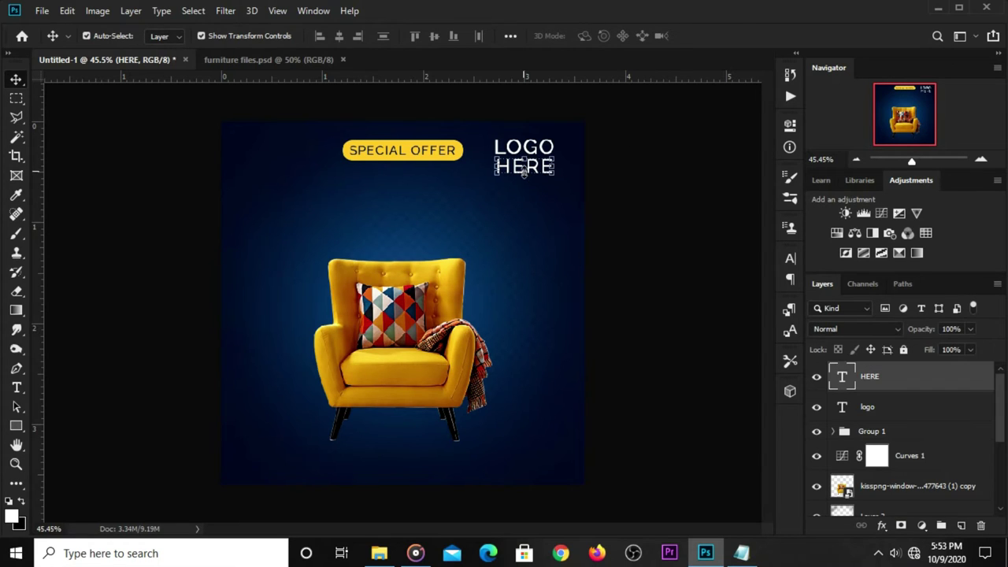
Group the logo and HERE layers into Group 2.
shift+click(877, 407)
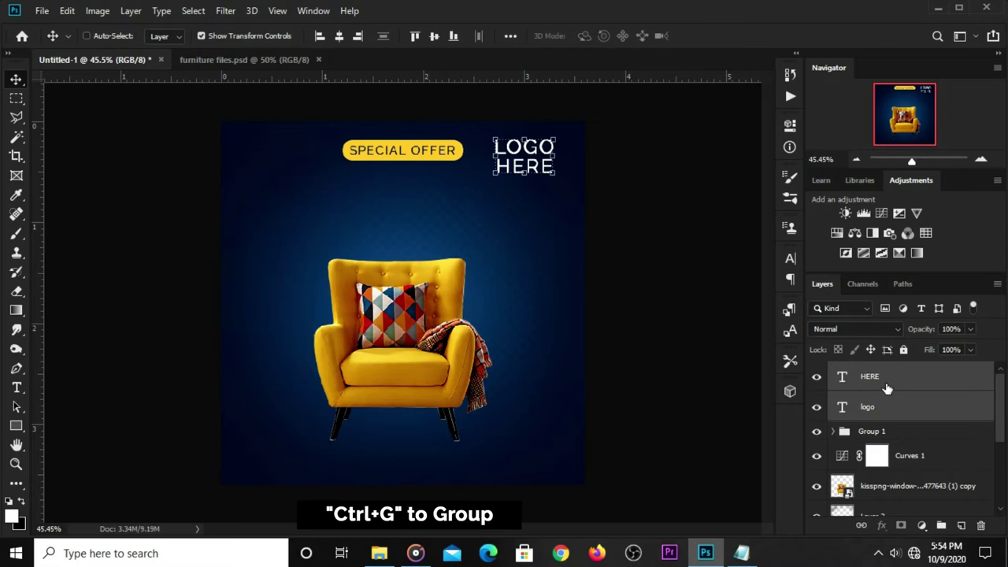
key(ctrl+g)
click(816, 370)
click(815, 371)
Scale the LOGO HERE group to about 67% and move it into the top-right corner.
key(ctrl+t)
drag(494, 172, 521, 161)
key(Return)
drag(587, 165, 602, 163)
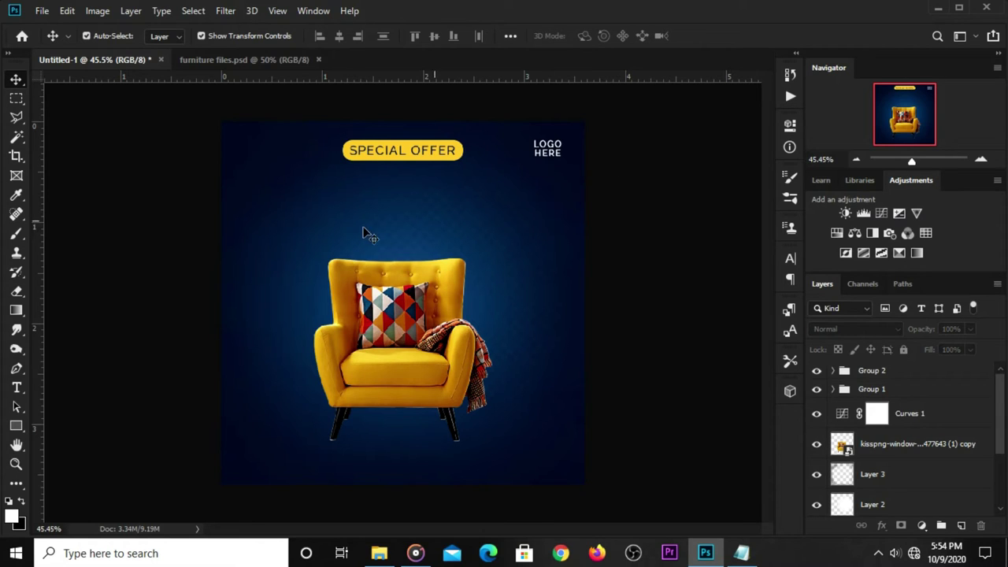
click(555, 156)
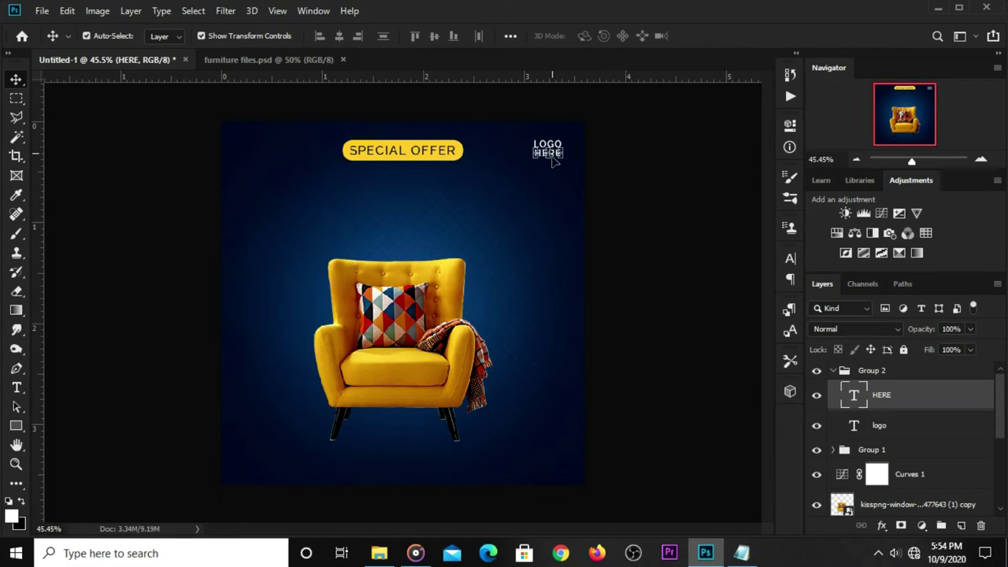
Duplicate SPECIAL OFFER below the pill and set the copy to white (ffffff) Antalya.
click(441, 158)
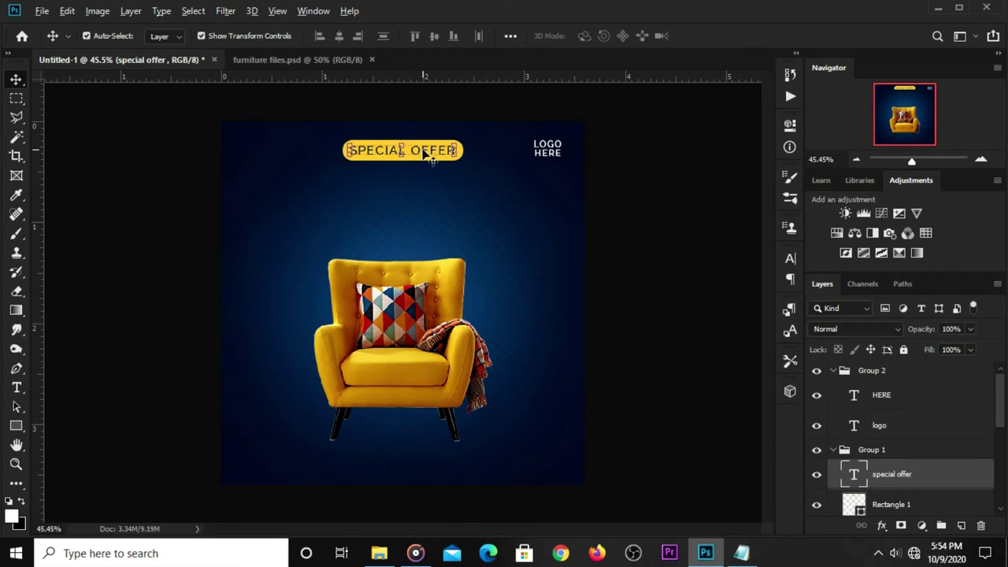
drag(441, 154, 421, 179)
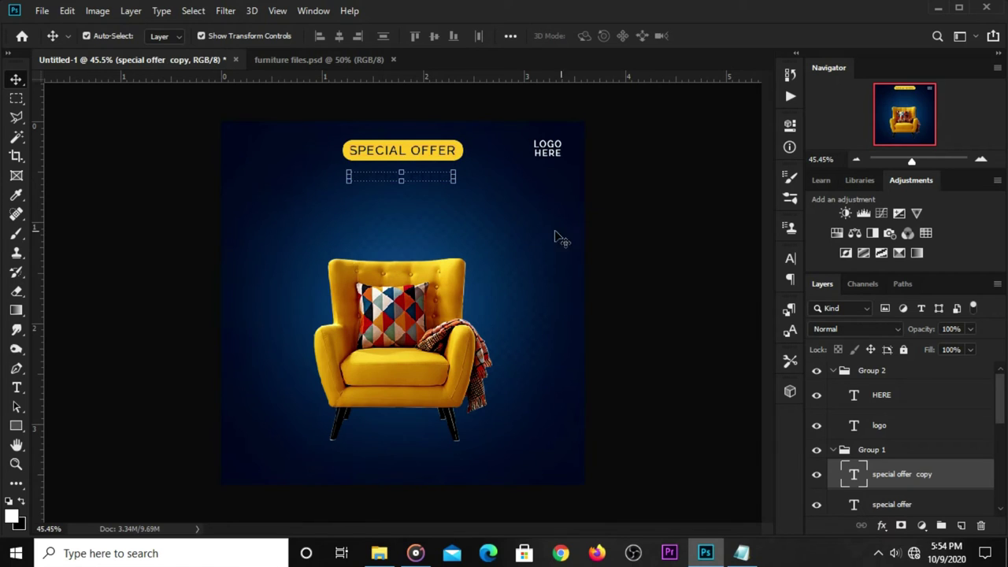
click(789, 259)
click(700, 279)
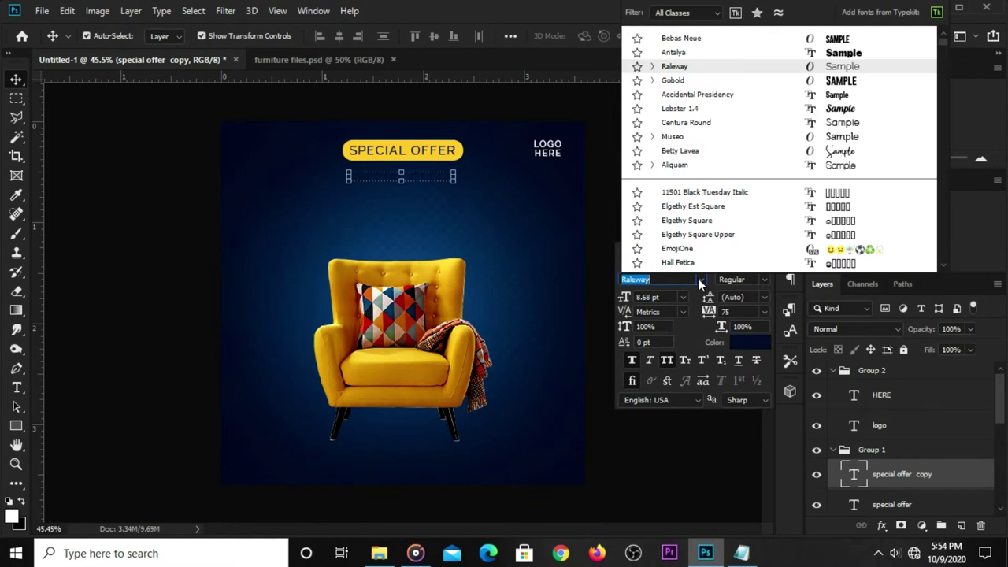
click(677, 53)
click(751, 342)
text(ffffff)
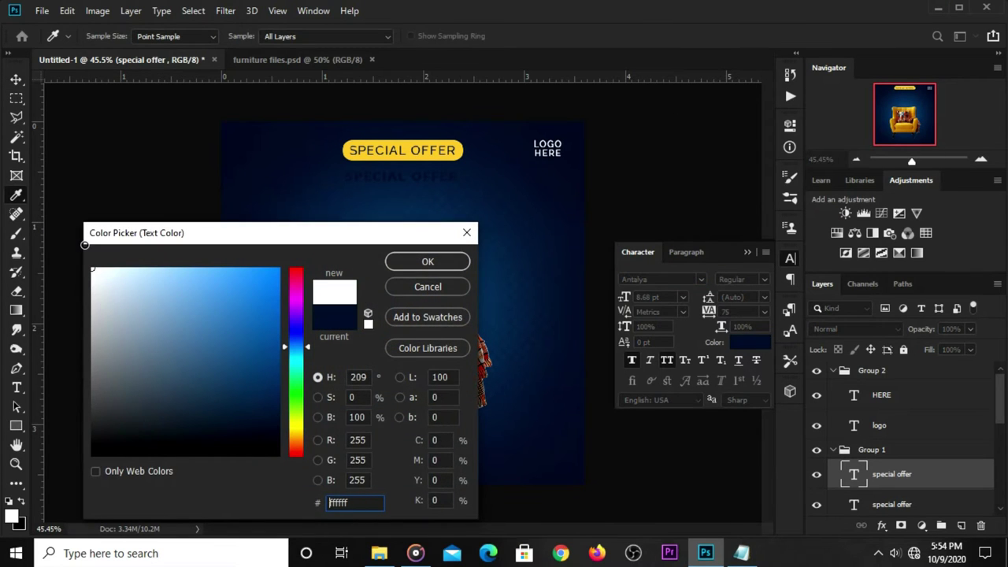
click(399, 263)
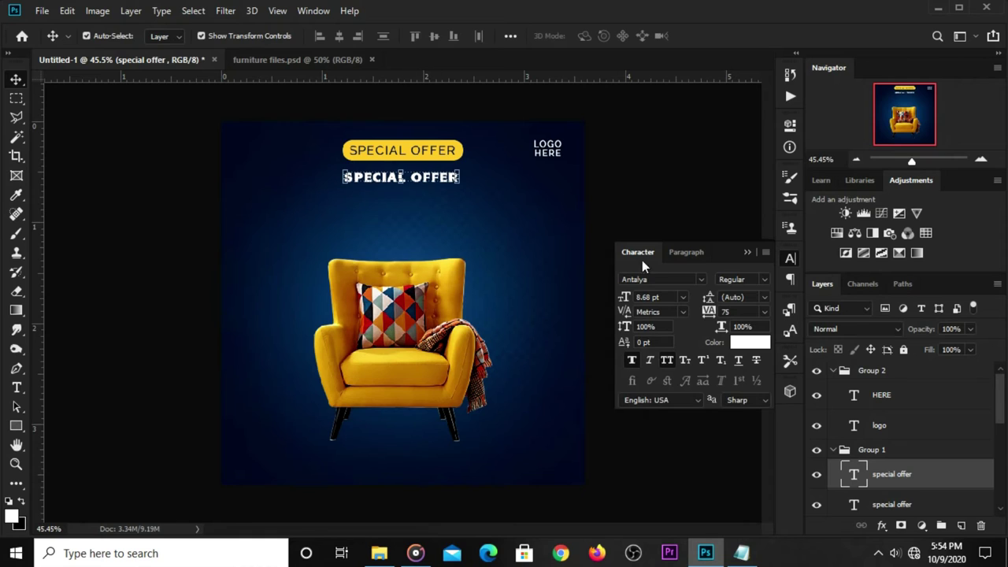
click(745, 251)
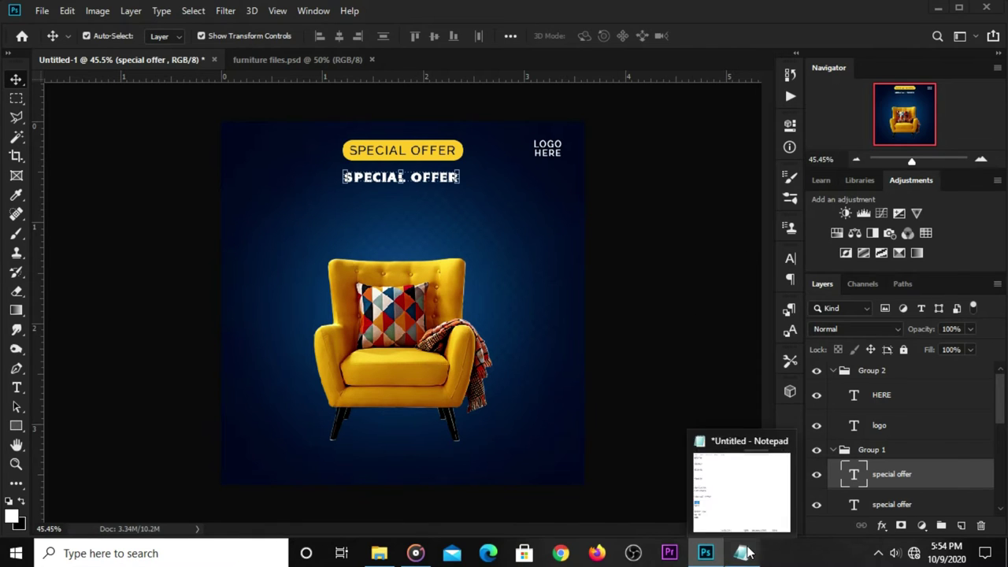
Copy the word 'Exclusive' from the Notepad notes.
click(741, 553)
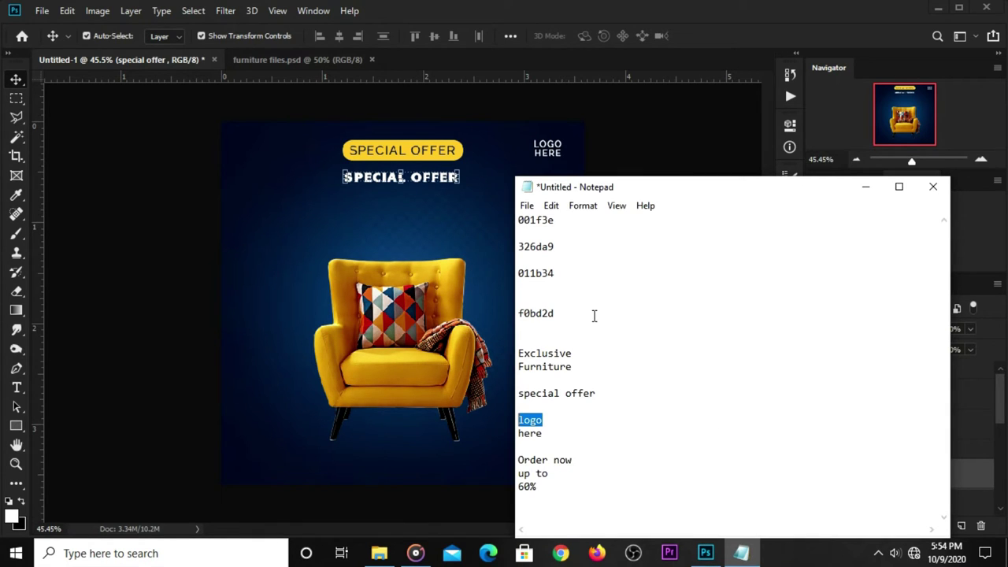
drag(578, 353, 503, 352)
right_click(519, 354)
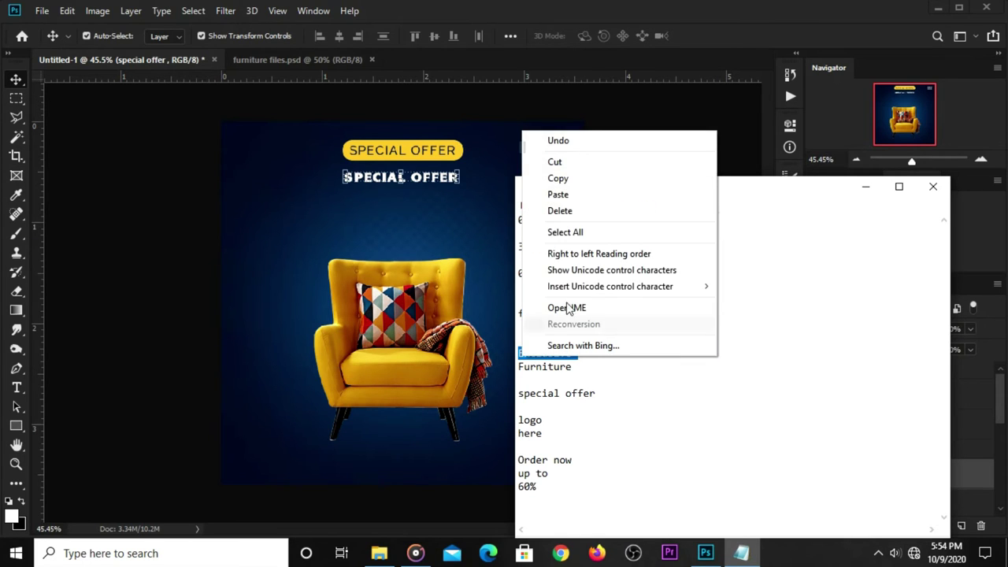
click(559, 180)
click(642, 140)
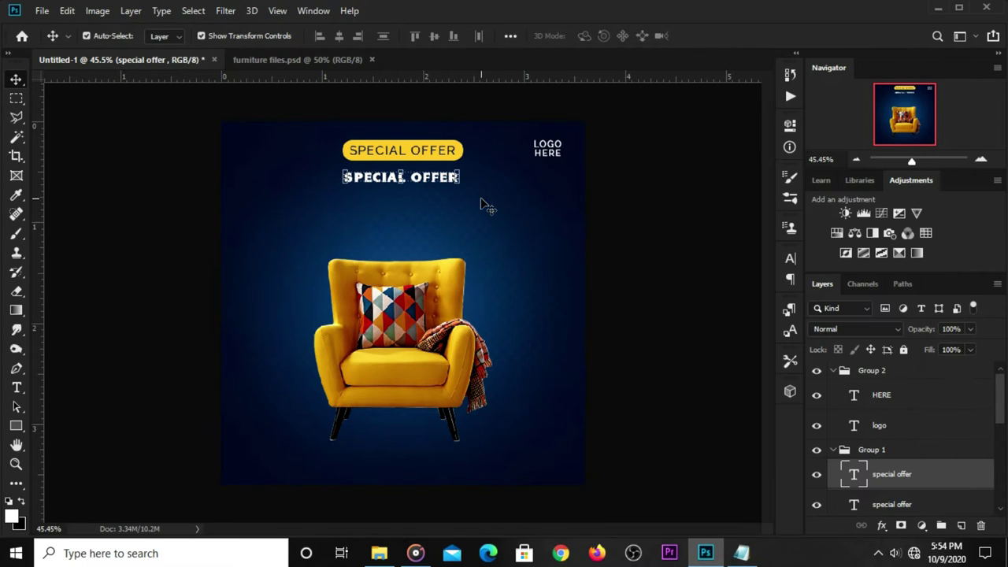
Replace the white copy's text with the pasted word 'Exclusive'.
drag(16, 387, 69, 387)
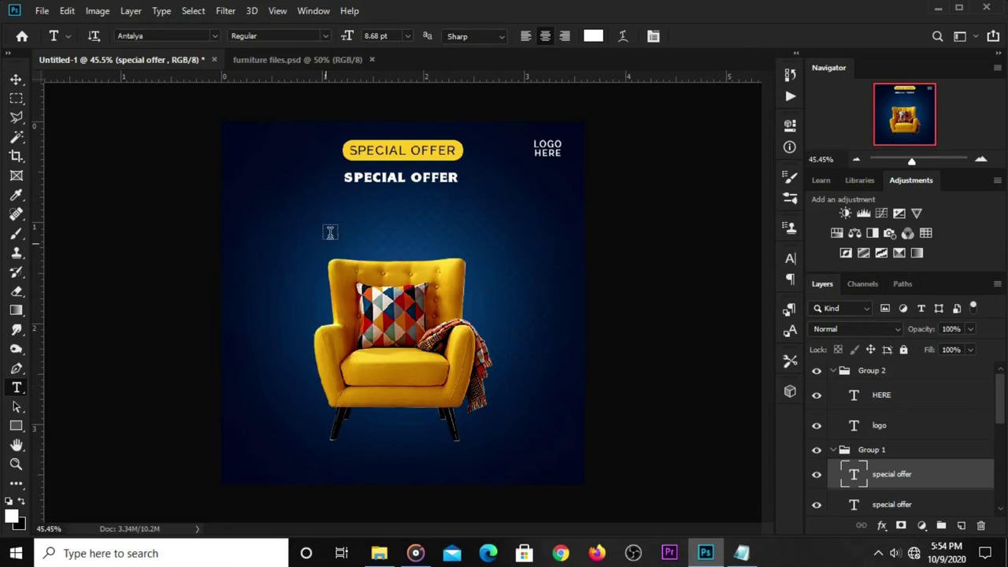
click(378, 180)
key(ctrl+a)
key(ctrl+v)
click(371, 177)
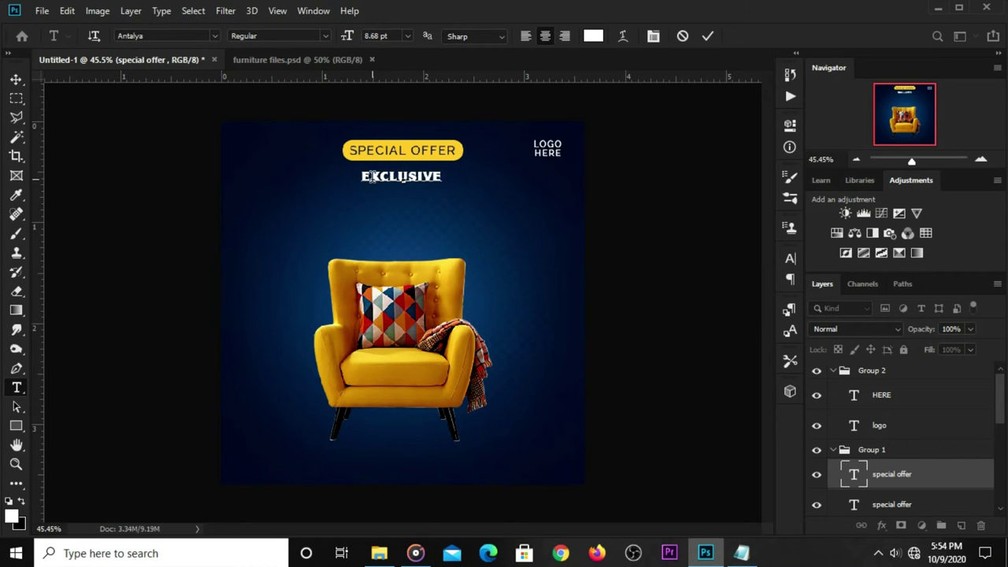
click(707, 36)
key(v)
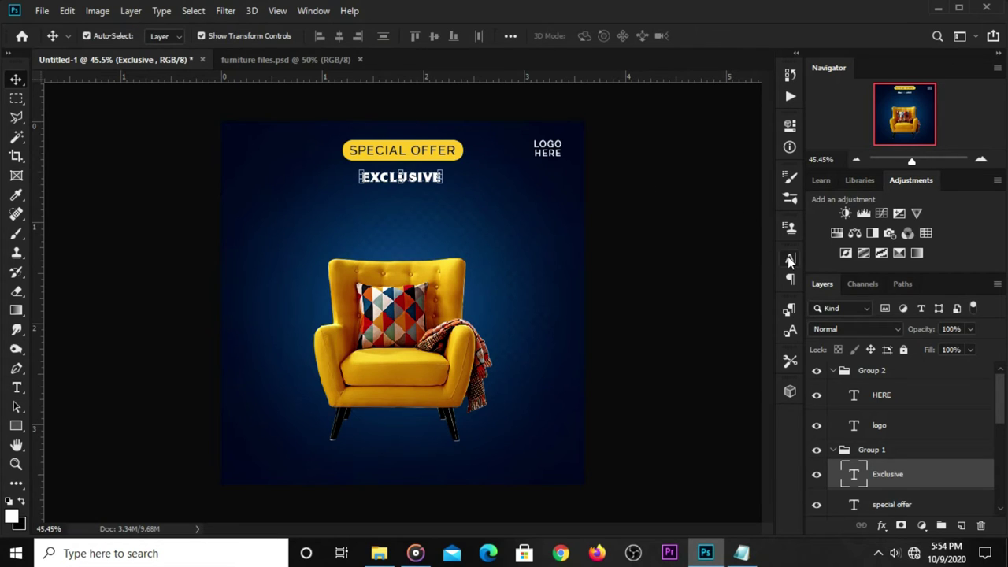
Set the headline font to Antalya with All Caps turned off.
click(788, 257)
click(701, 278)
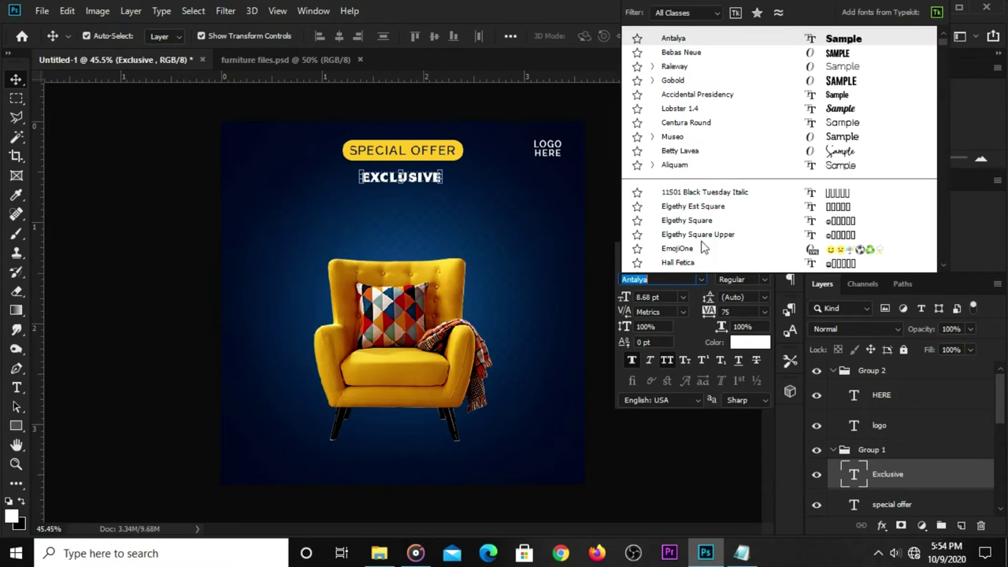
click(673, 38)
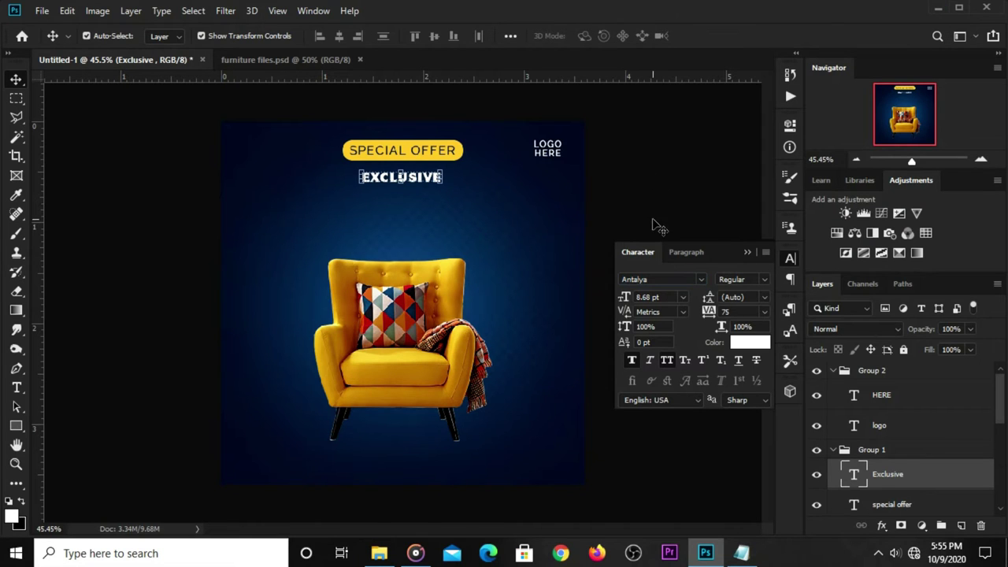
click(667, 363)
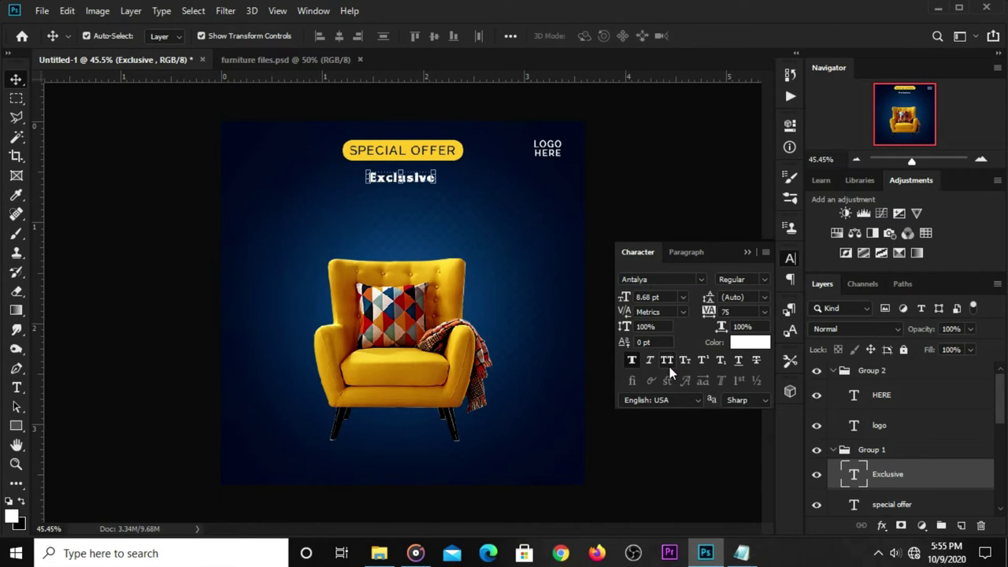
click(749, 252)
Enlarge Exclusive to about 217% and centre it horizontally on the canvas.
key(ctrl+t)
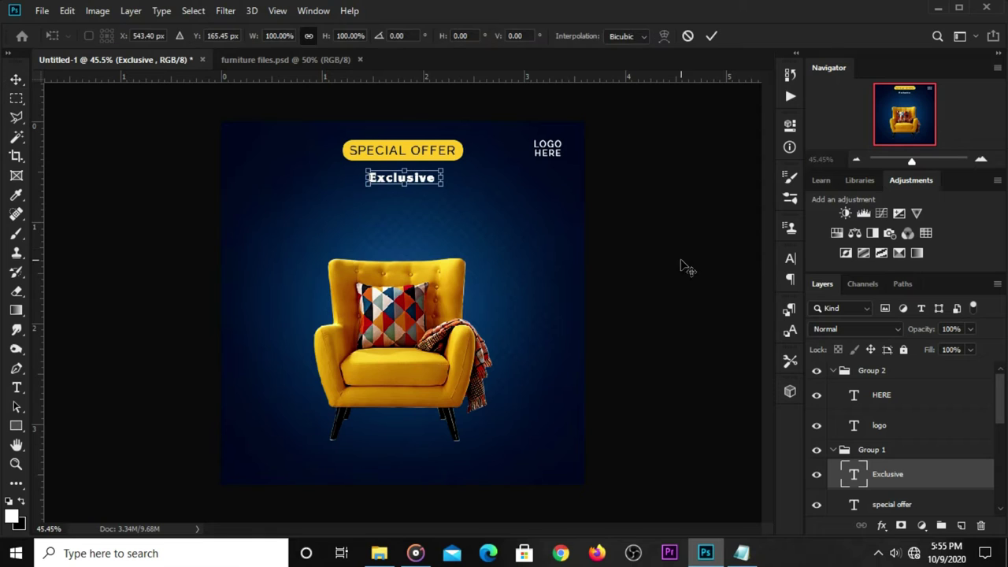
drag(403, 189, 403, 203)
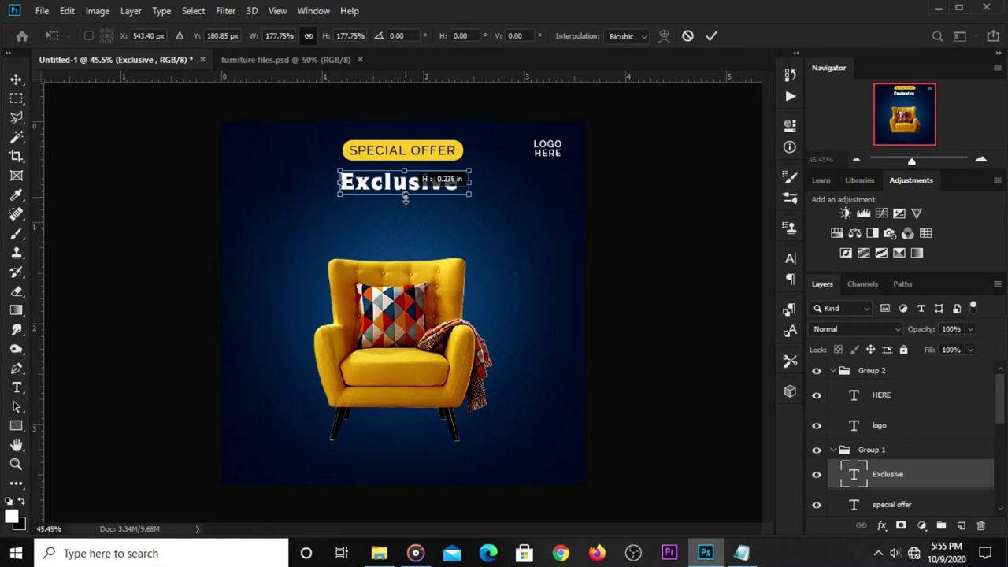
key(Return)
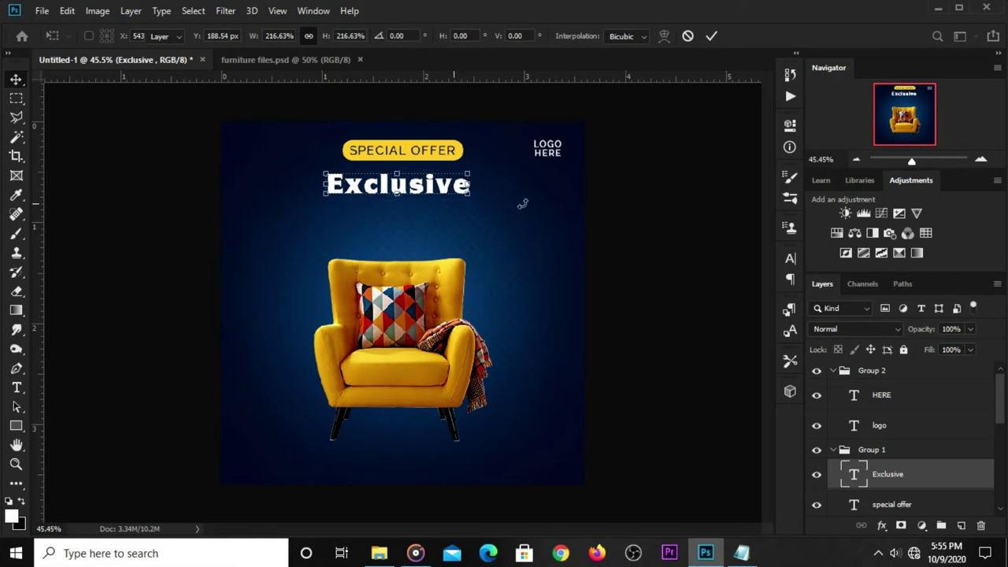
key(ctrl+a)
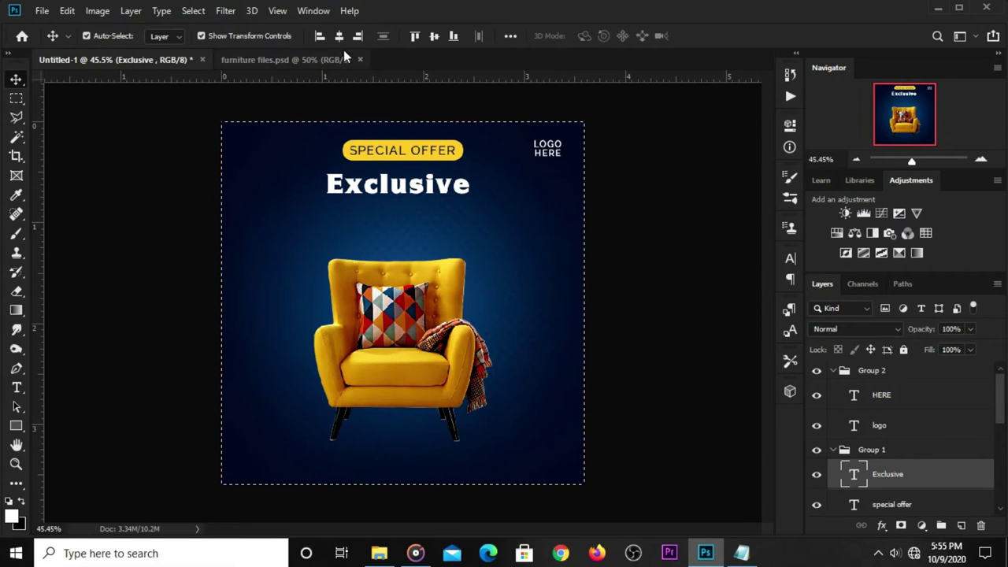
click(340, 36)
Duplicate the Exclusive text directly below itself.
key(ctrl+d)
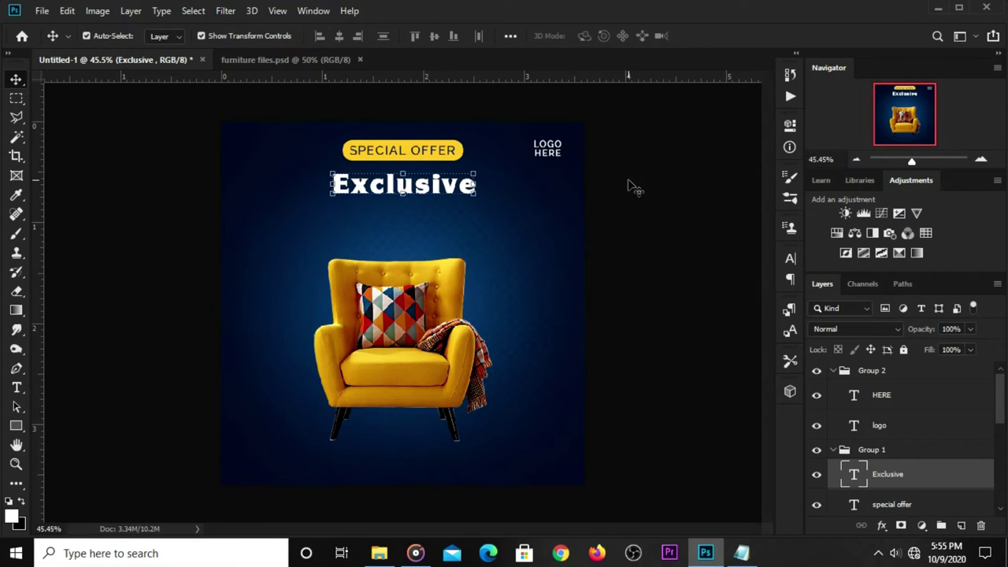
ctrl+click(551, 187)
ctrl+click(405, 187)
drag(409, 189, 429, 227)
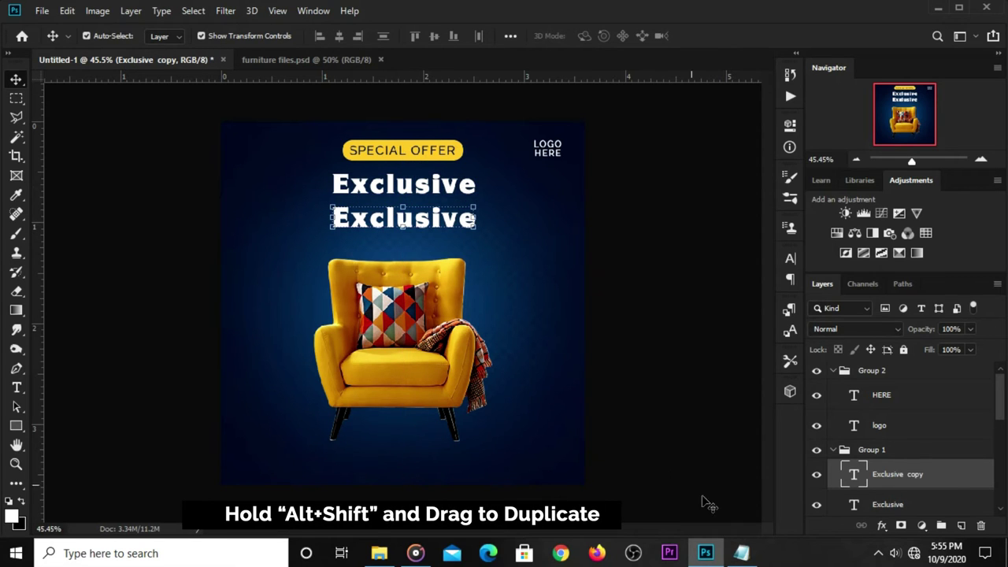
Copy the word 'Furniture' from the Notepad notes.
click(740, 552)
drag(583, 367, 524, 367)
right_click(524, 367)
click(551, 202)
click(496, 182)
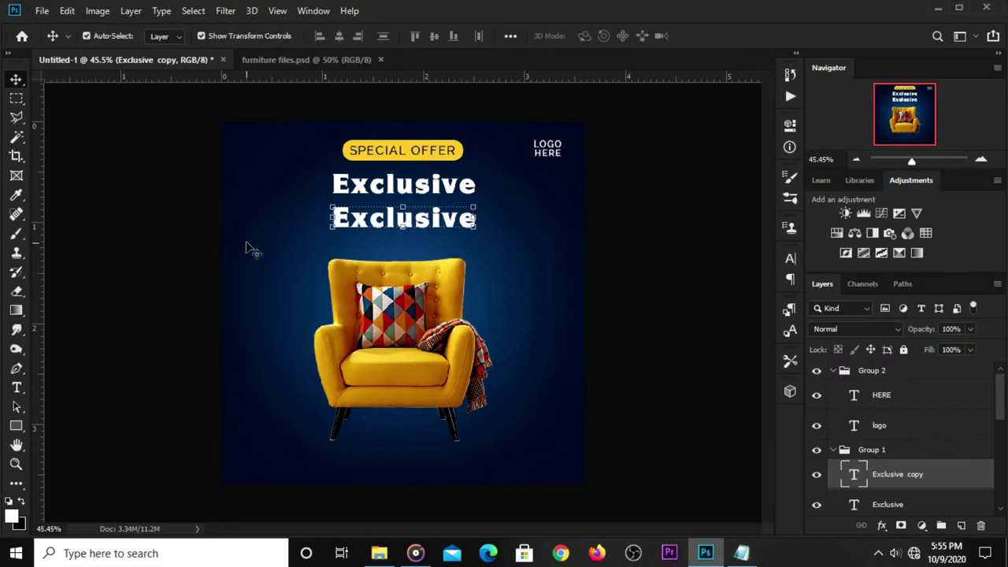
Replace the lower Exclusive copy's text with 'Furniture'.
click(16, 387)
click(370, 218)
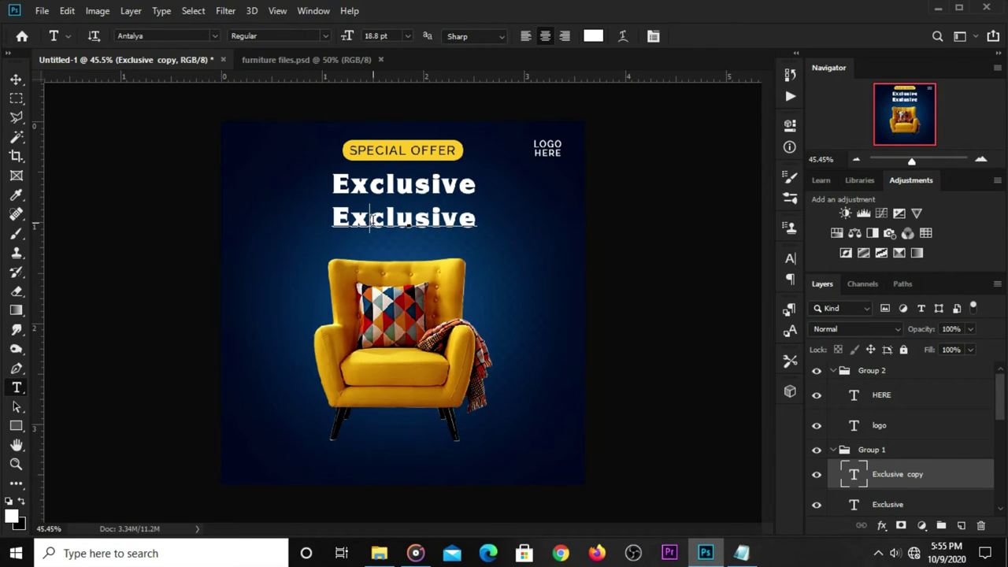
key(ctrl+a)
key(ctrl+v)
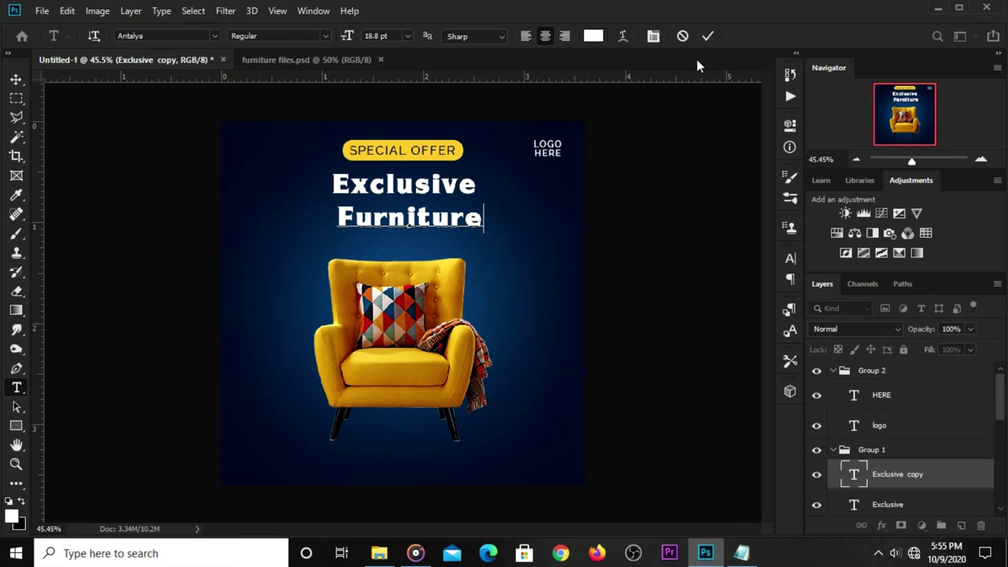
key(ctrl+Return)
key(v)
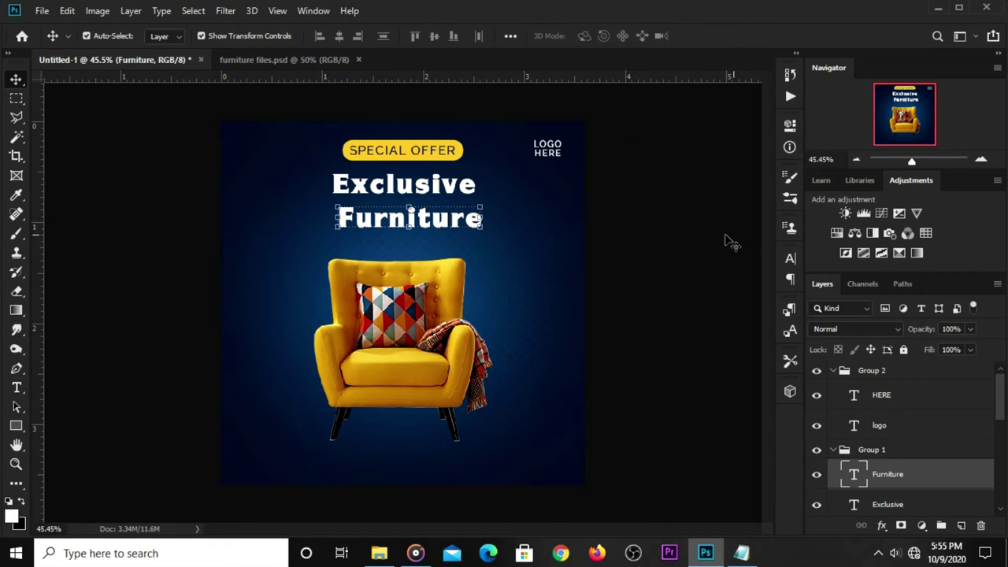
Set FURNITURE to Bebas Neue 34 pt and nudge it down below Exclusive.
click(791, 261)
click(701, 280)
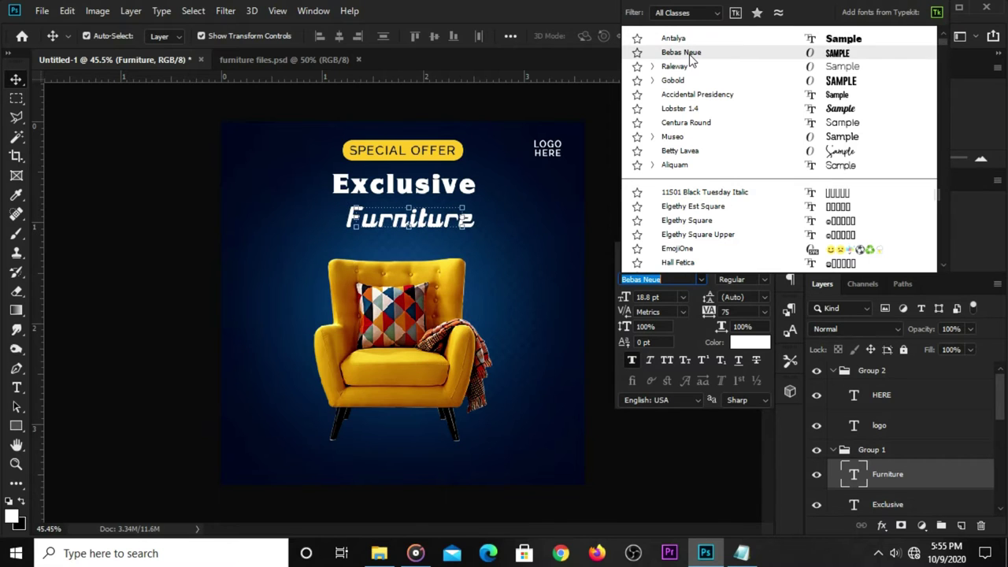
click(681, 52)
drag(652, 297, 635, 296)
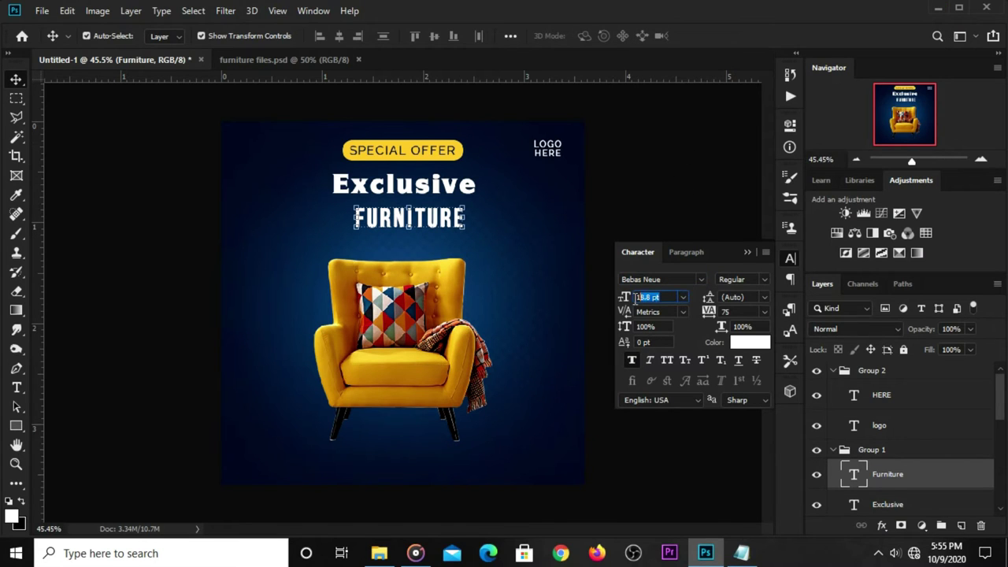
text(34)
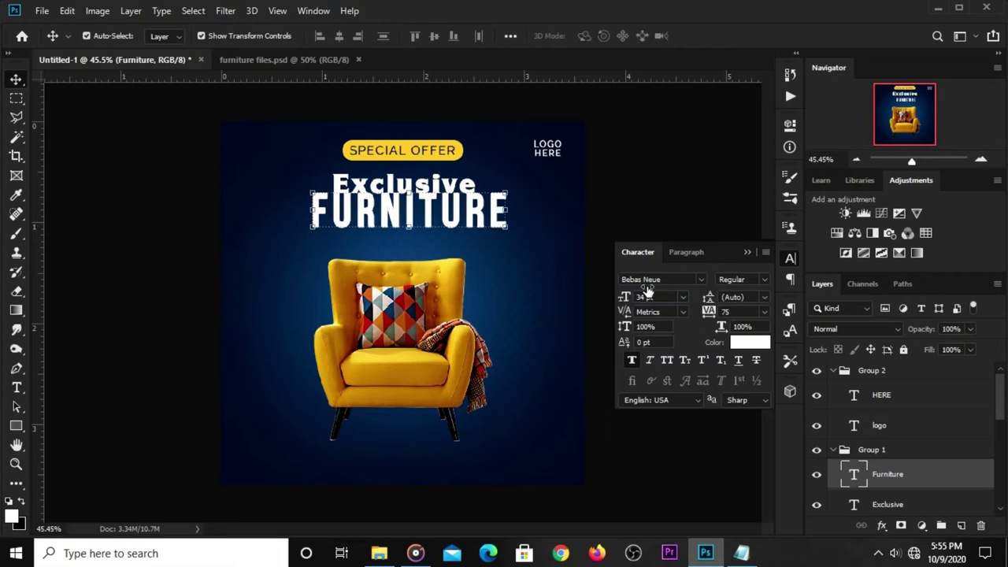
click(747, 252)
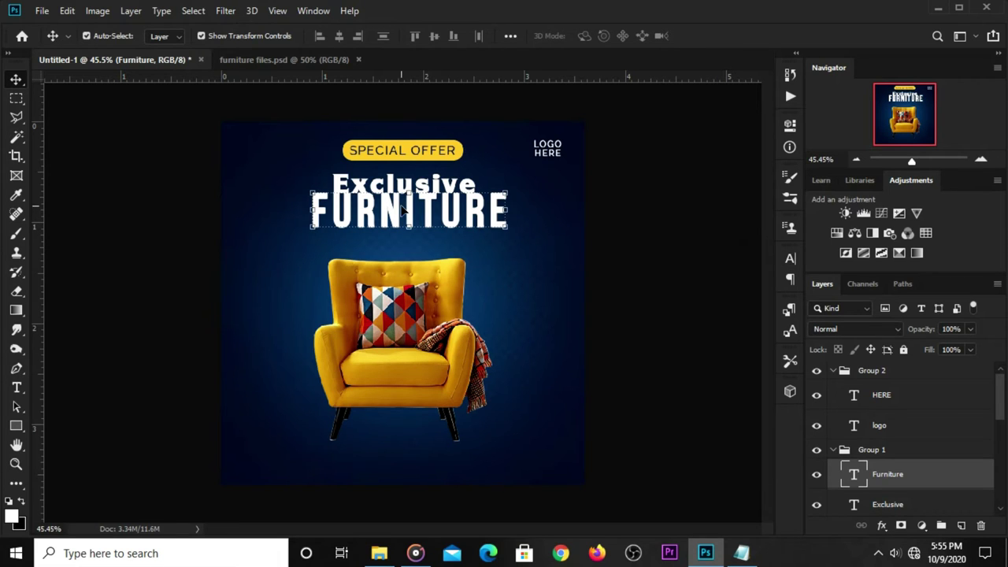
drag(413, 207, 413, 213)
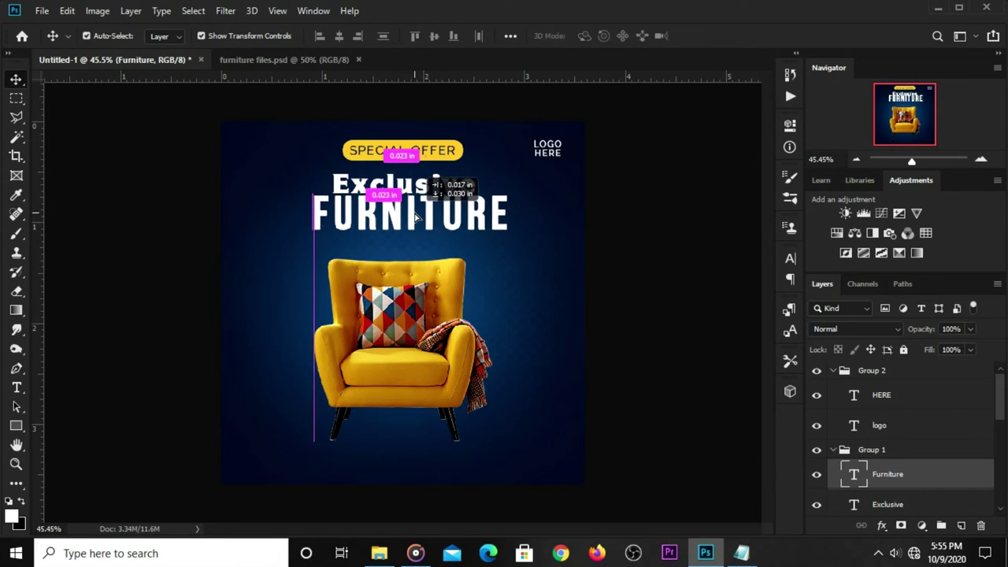
drag(412, 216, 412, 222)
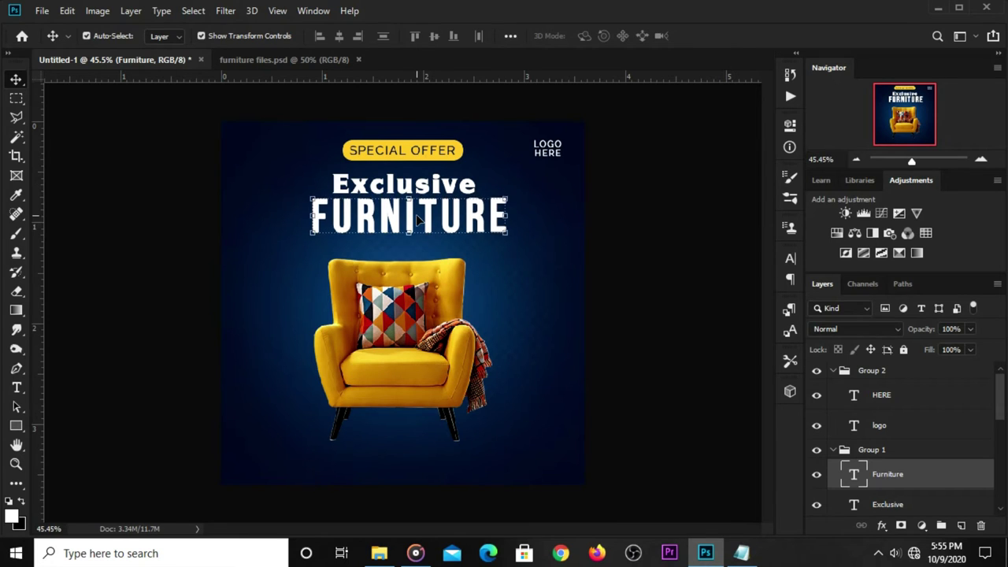
Colour the FURNITURE text yellow #f0bd2d sampled from the design.
click(789, 260)
click(740, 342)
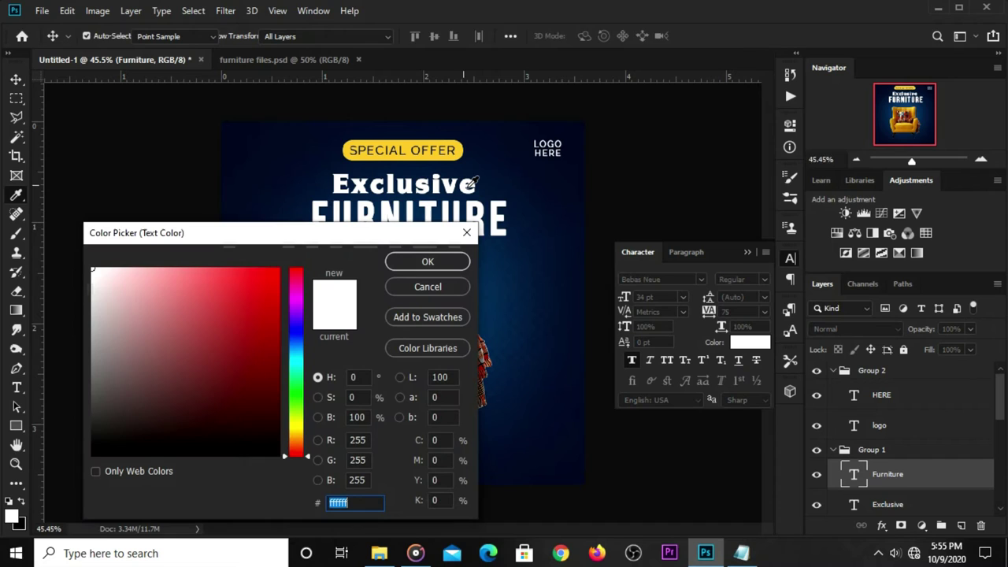
click(393, 149)
double_click(319, 501)
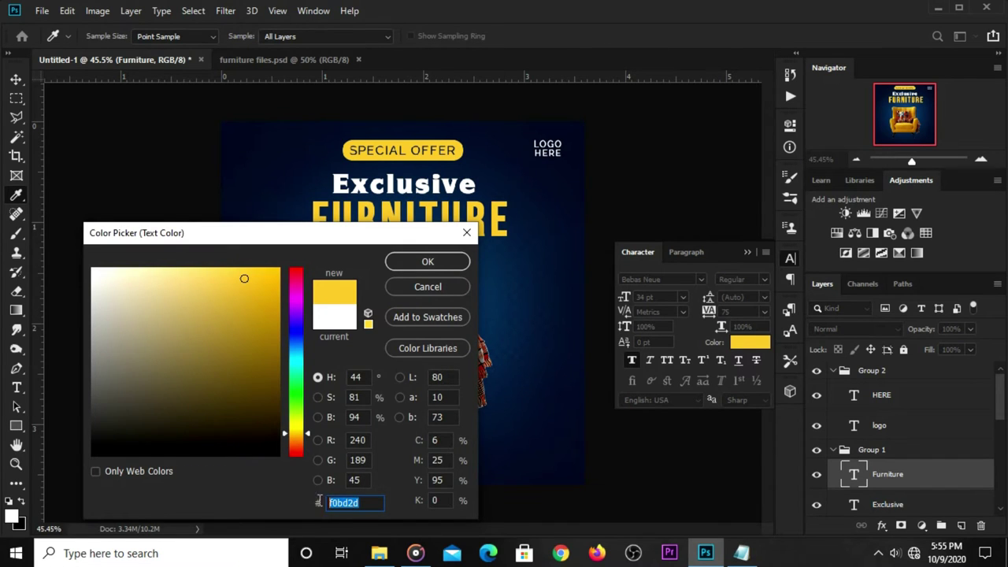
click(425, 260)
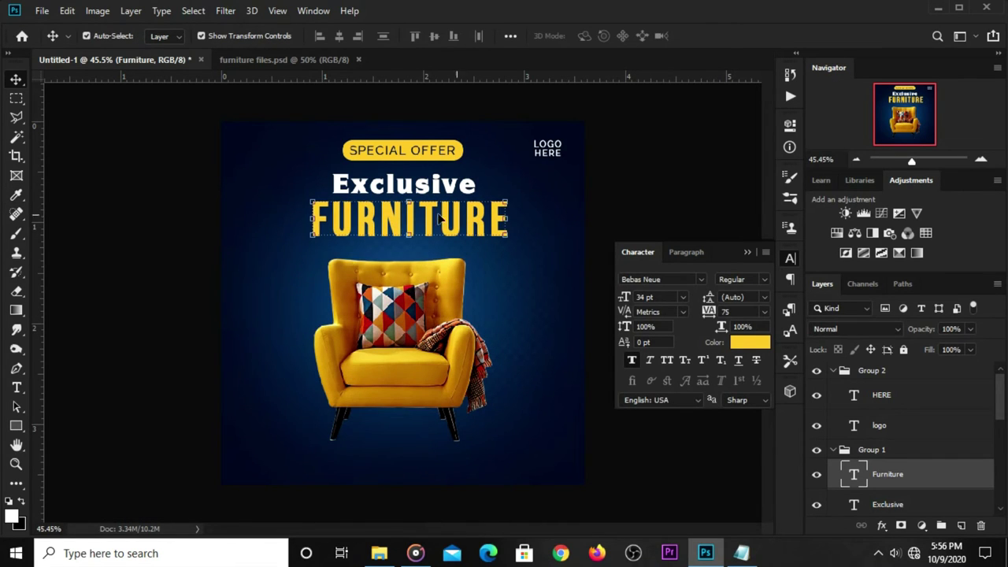
click(746, 252)
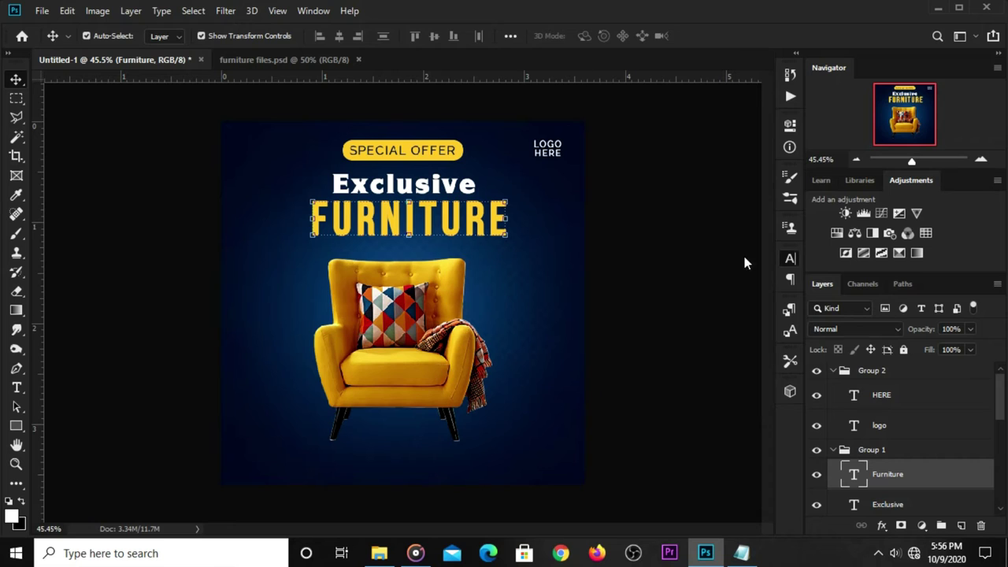
click(880, 525)
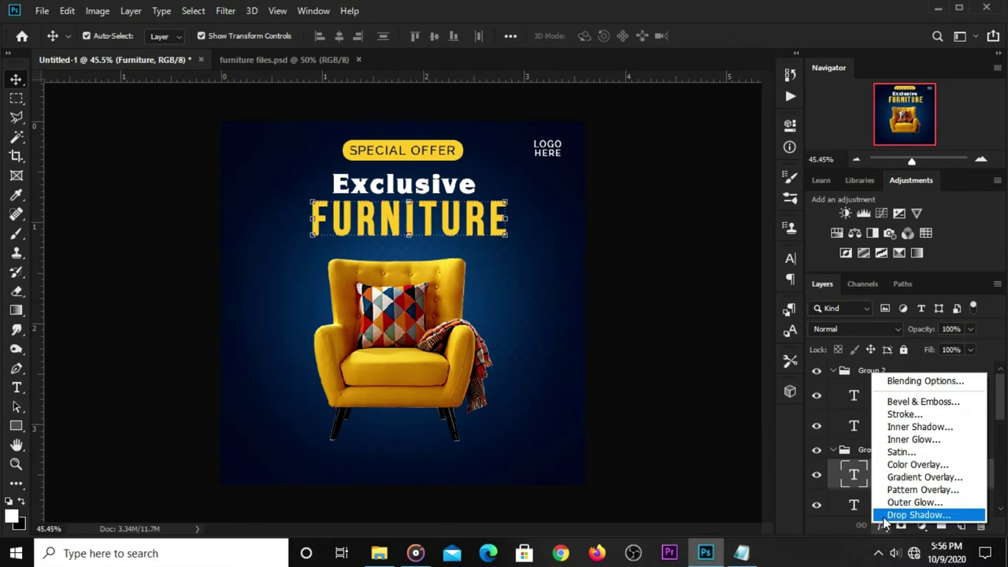
Give FURNITURE a Multiply drop shadow: 76% opacity, 90°, 5 px distance, 18% spread, 0 px size.
click(879, 380)
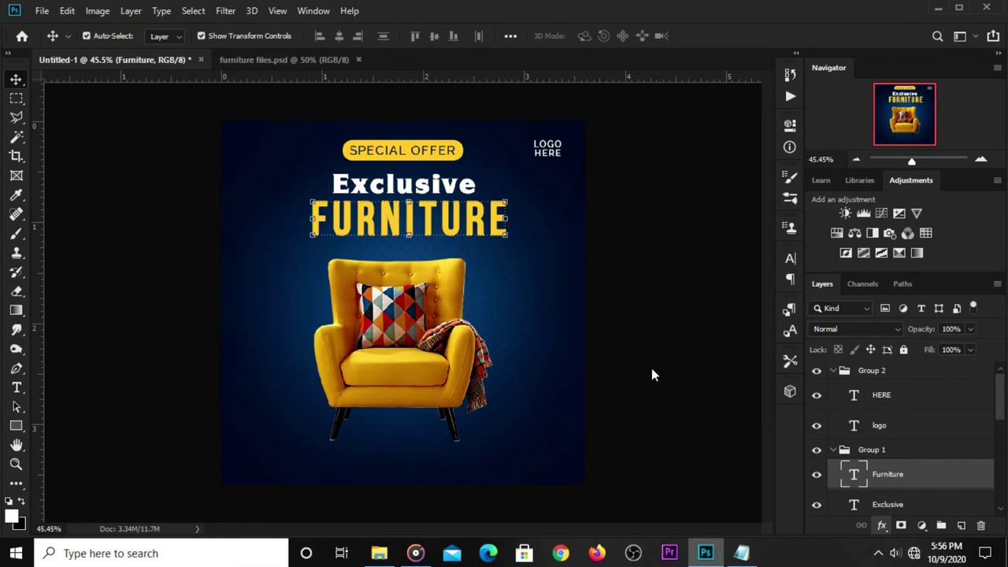
click(376, 452)
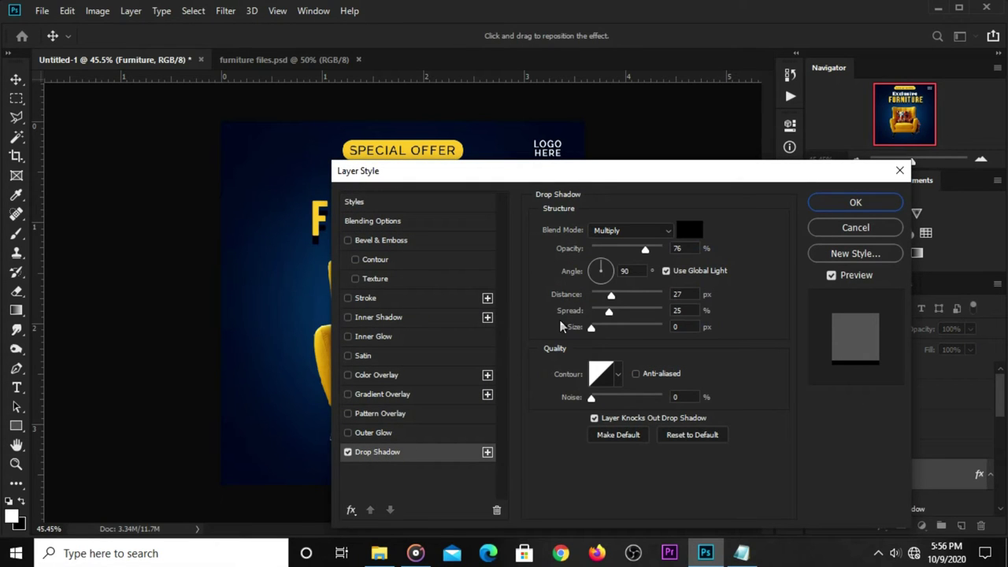
drag(636, 276, 617, 272)
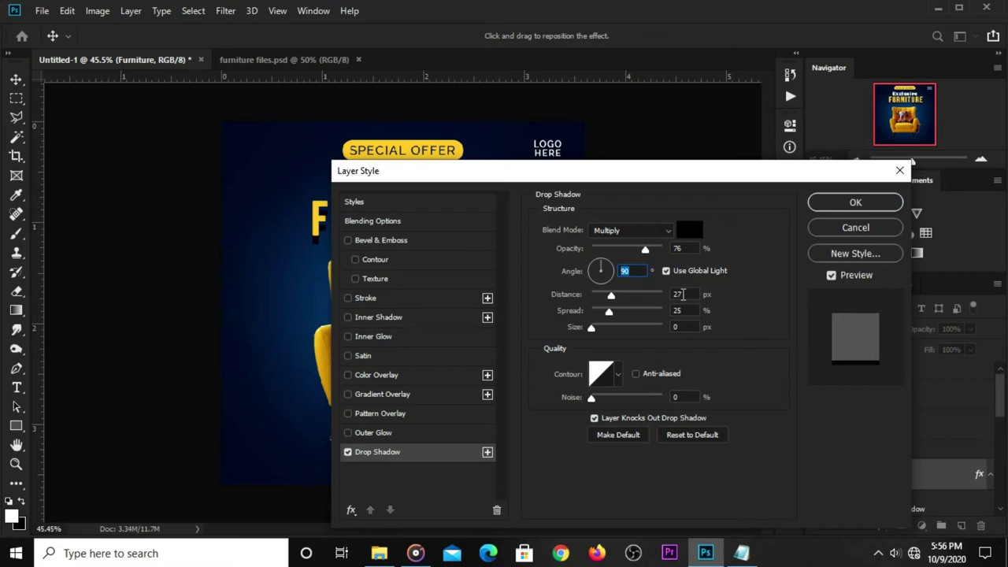
drag(682, 294, 664, 293)
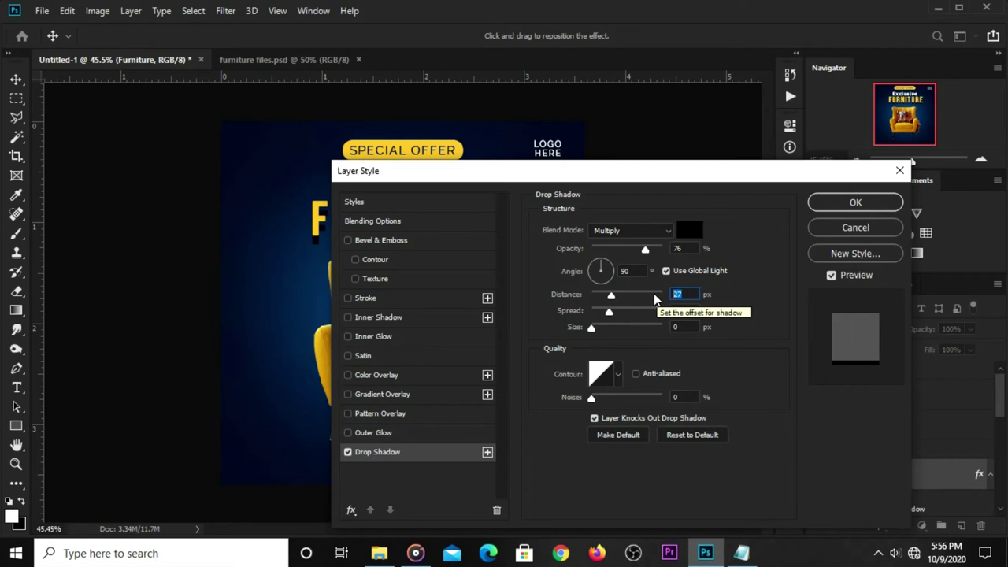
text(5)
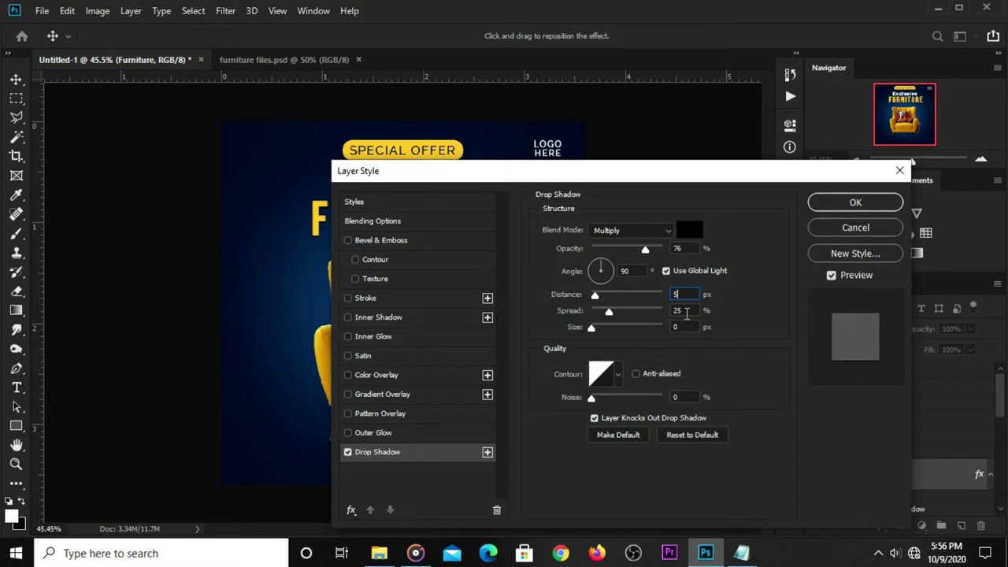
text(18)
click(681, 326)
text(2)
double_click(682, 326)
drag(598, 172, 504, 225)
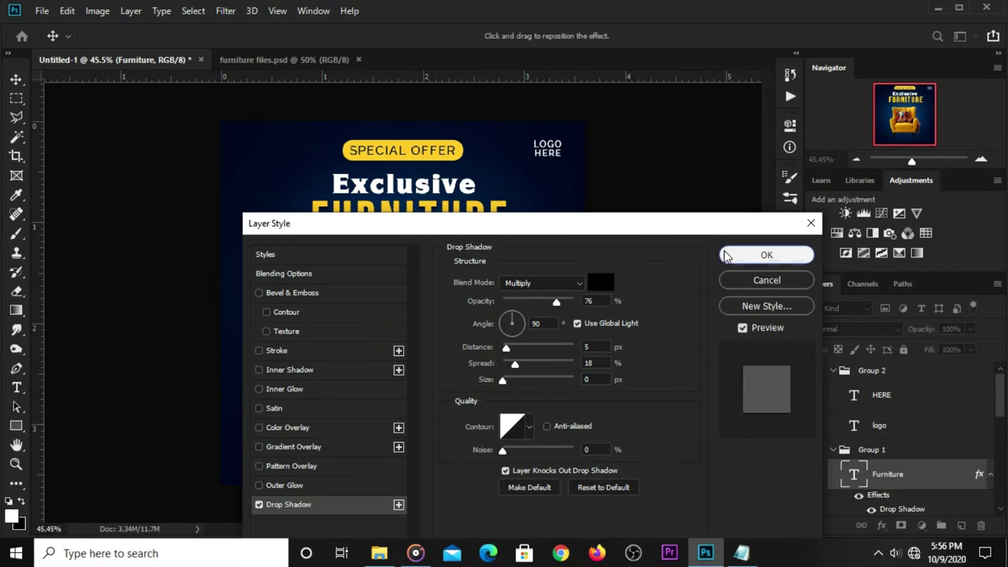
click(728, 255)
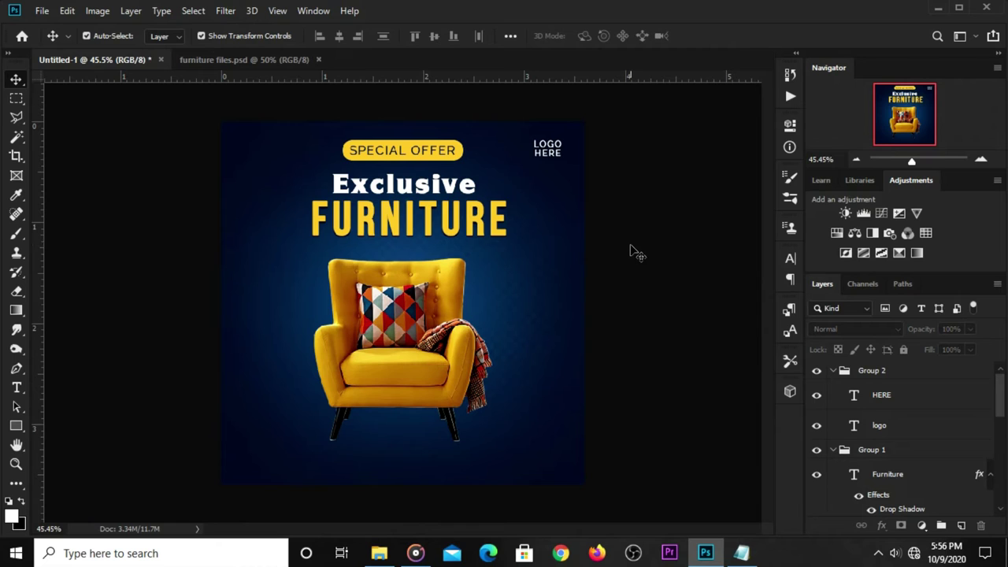
Bring the white arrow doodle from furniture files.psd into the poster, scaled just right of Exclusive.
click(272, 62)
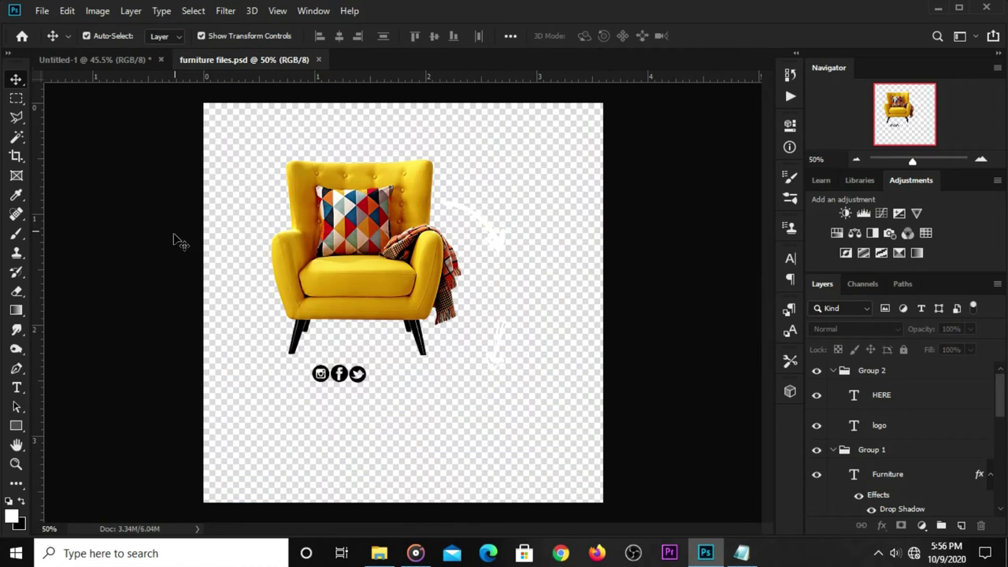
click(493, 237)
drag(496, 242, 382, 189)
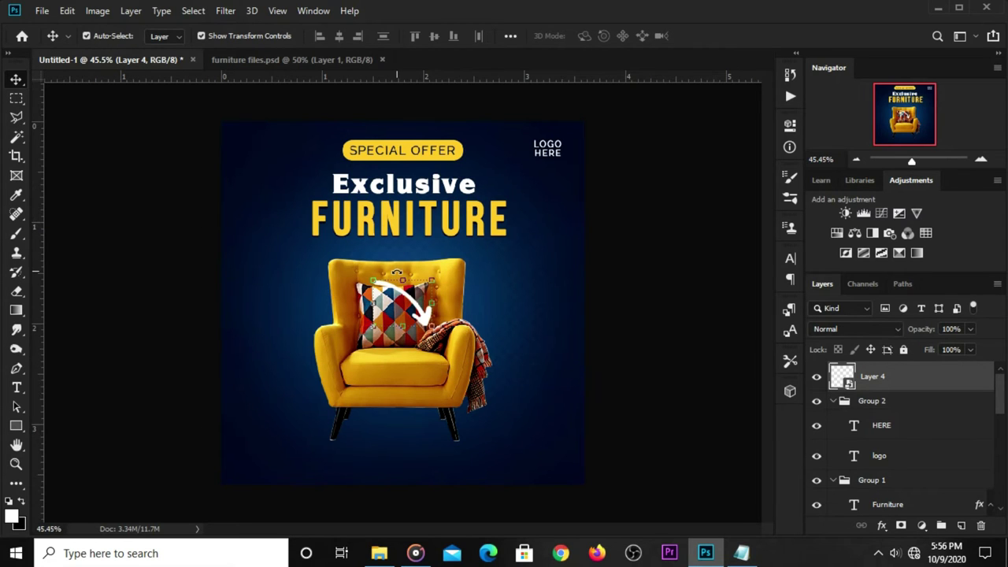
key(ctrl+t)
mouse_move(404, 295)
mouse_down()
mouse_move(511, 162)
mouse_move(496, 189)
mouse_up()
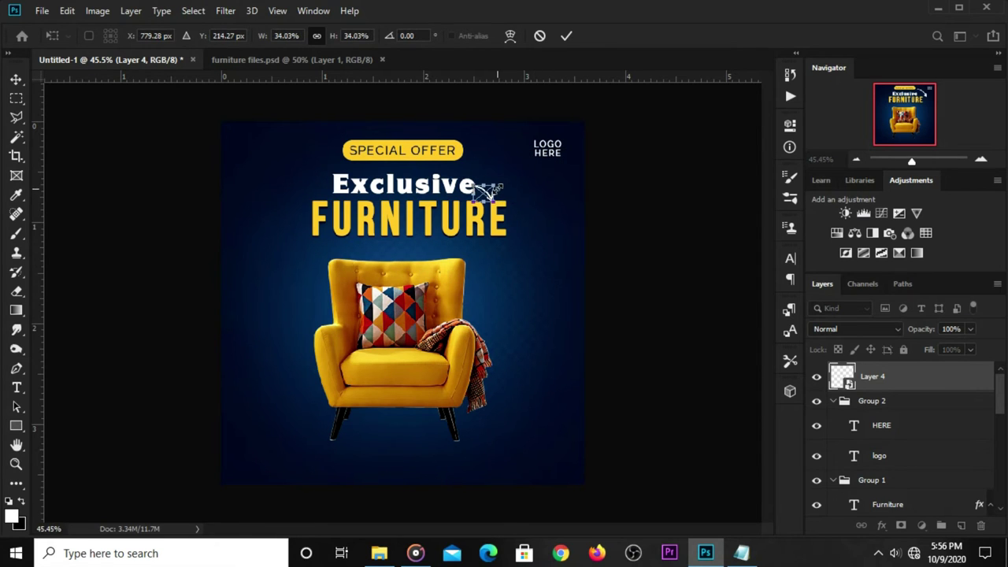
scroll(483, 192, up, 1)
scroll(488, 185, up, 1)
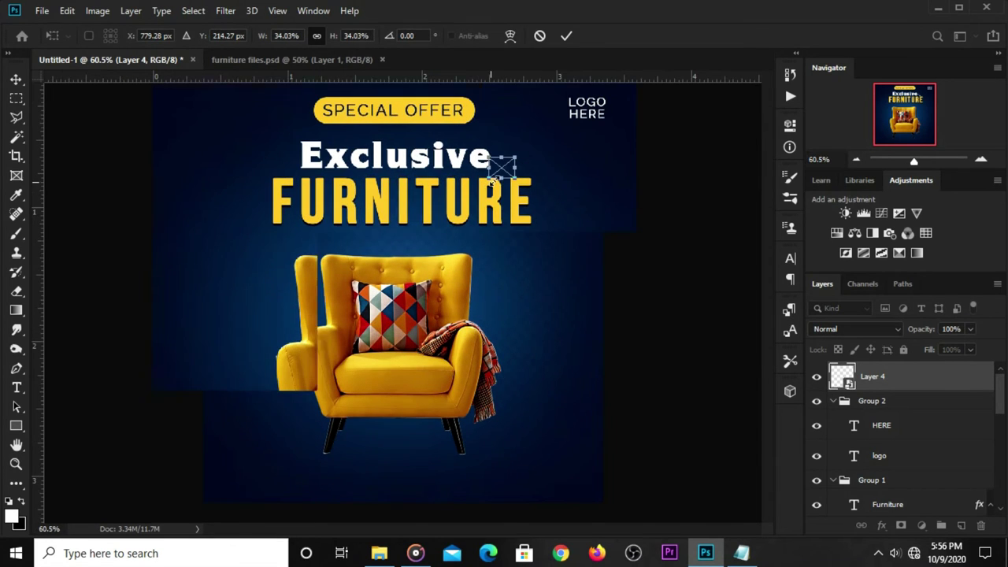
scroll(496, 175, up, 1)
mouse_move(505, 168)
mouse_down()
mouse_move(515, 162)
mouse_move(528, 178)
mouse_move(516, 174)
mouse_up()
key(Return)
Duplicate the arrow doodle into a second copy layer.
click(671, 198)
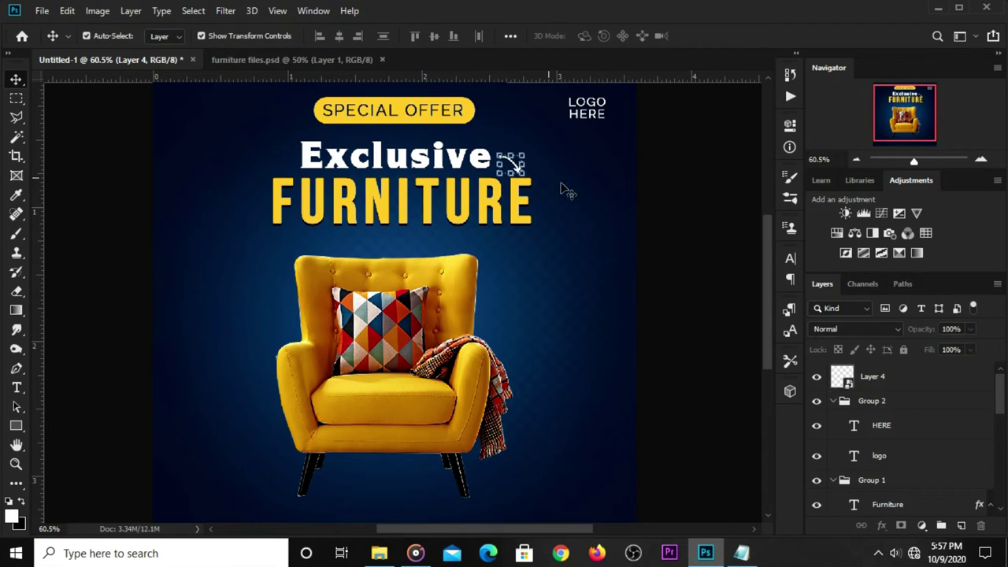
click(523, 181)
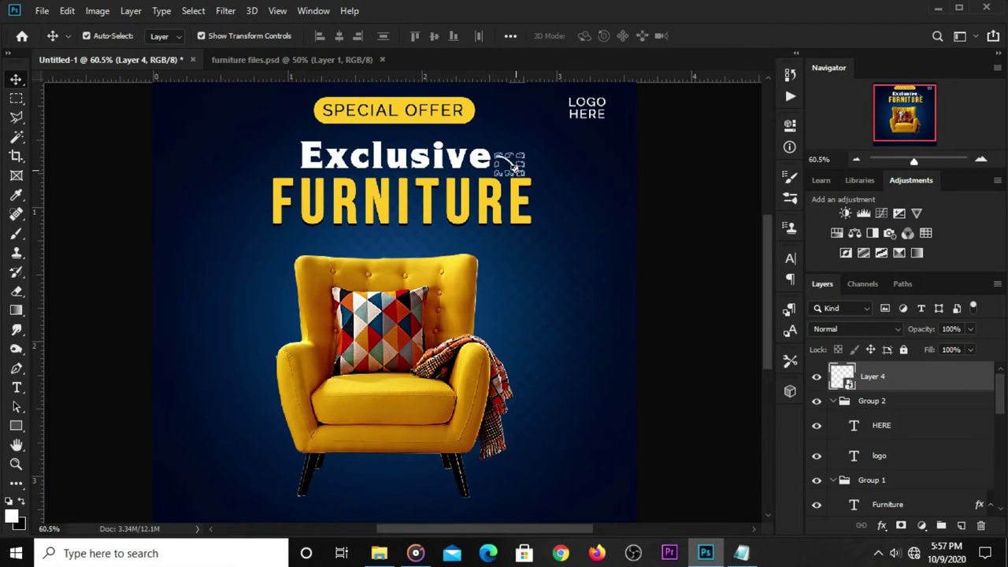
click(655, 172)
click(512, 176)
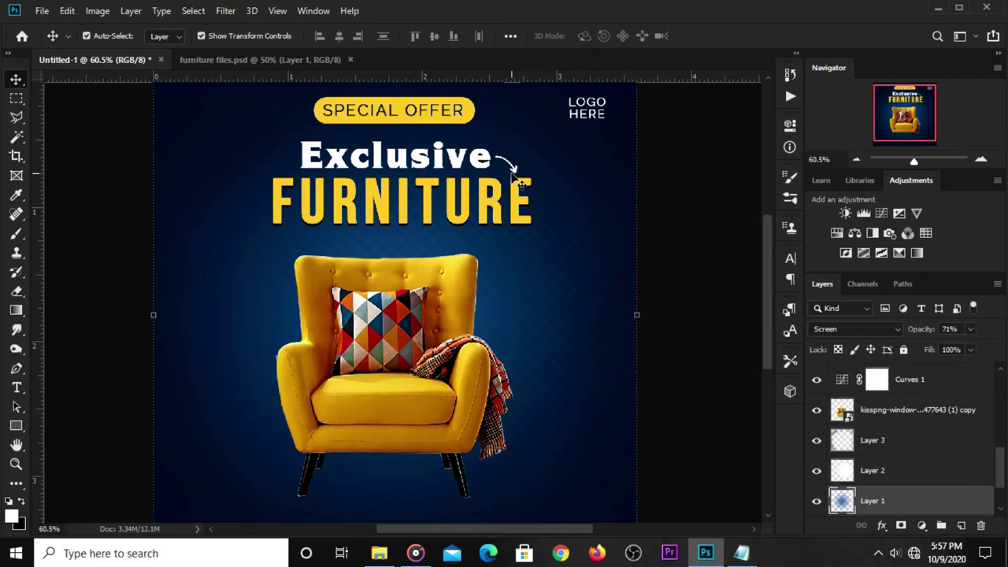
click(512, 176)
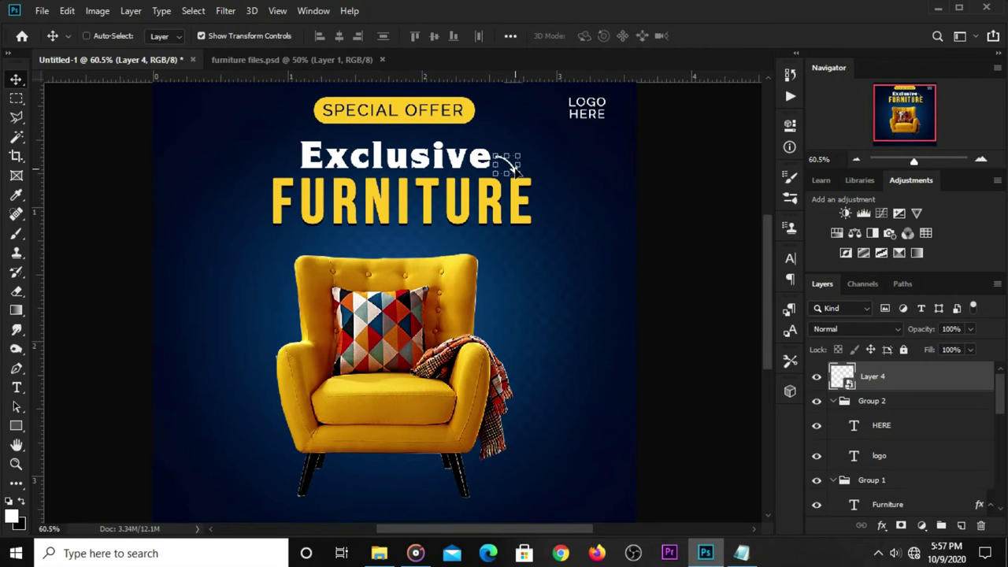
key(ctrl+j)
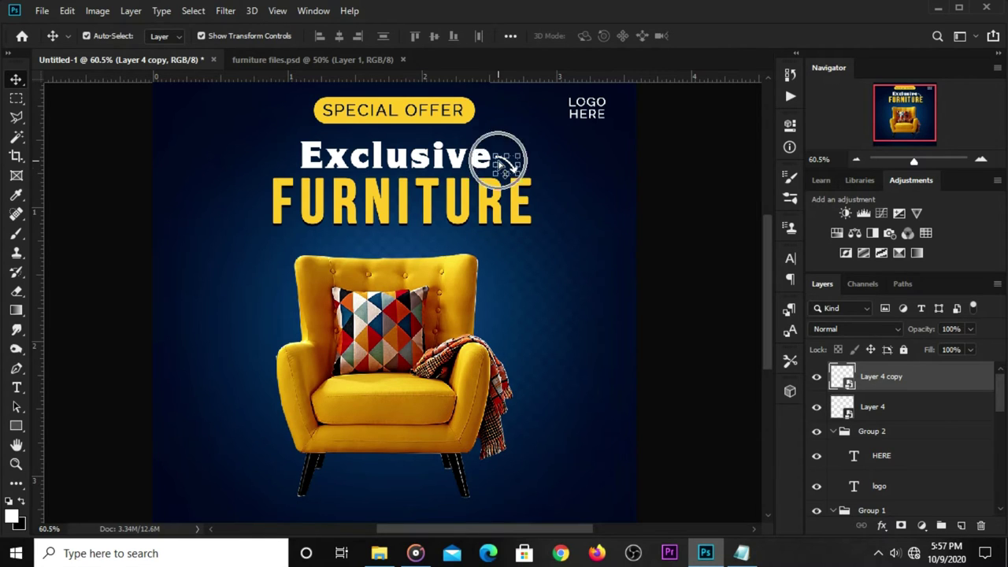
key(ctrl+t)
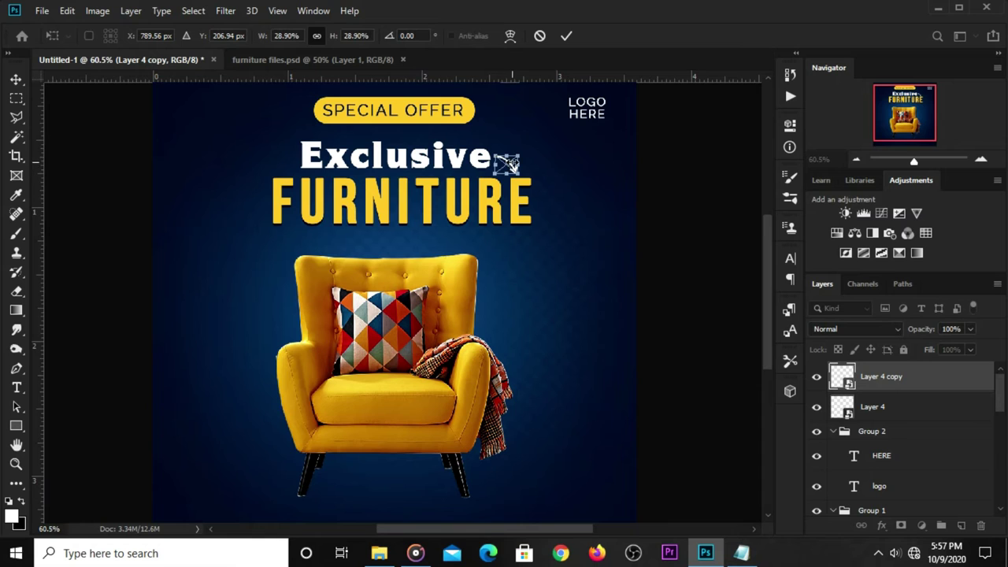
scroll(506, 163, up, 1)
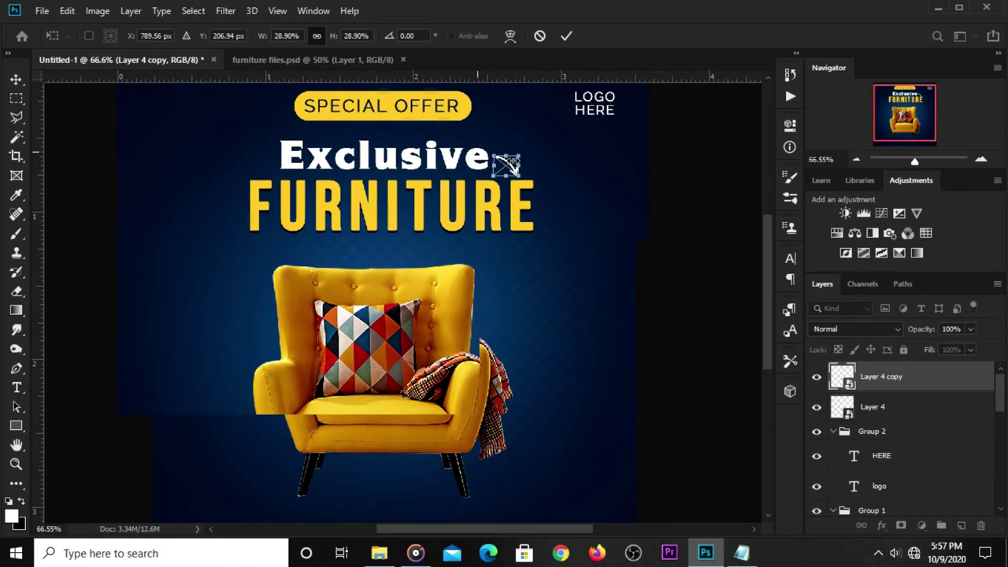
key(Return)
click(506, 164)
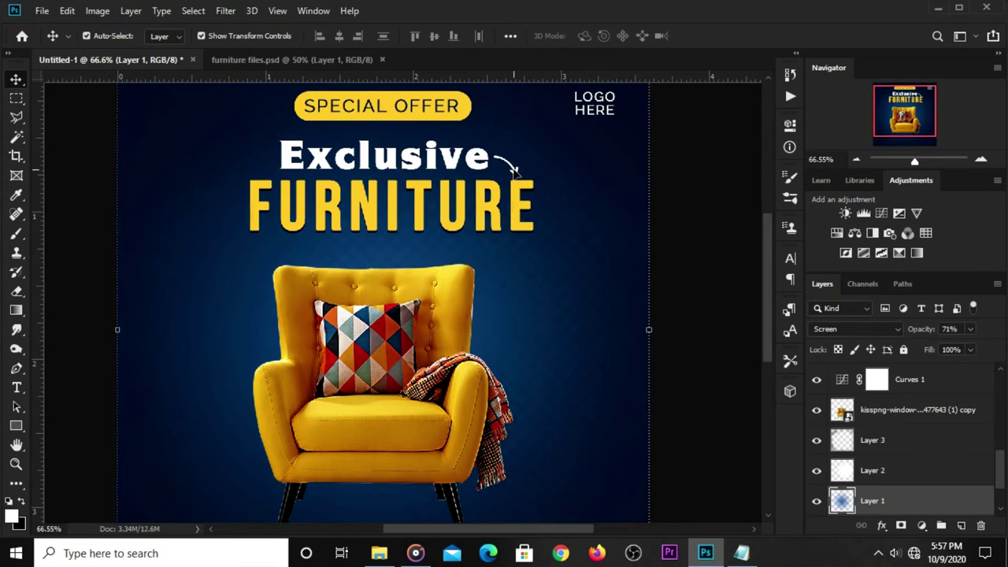
click(506, 165)
drag(512, 170, 515, 174)
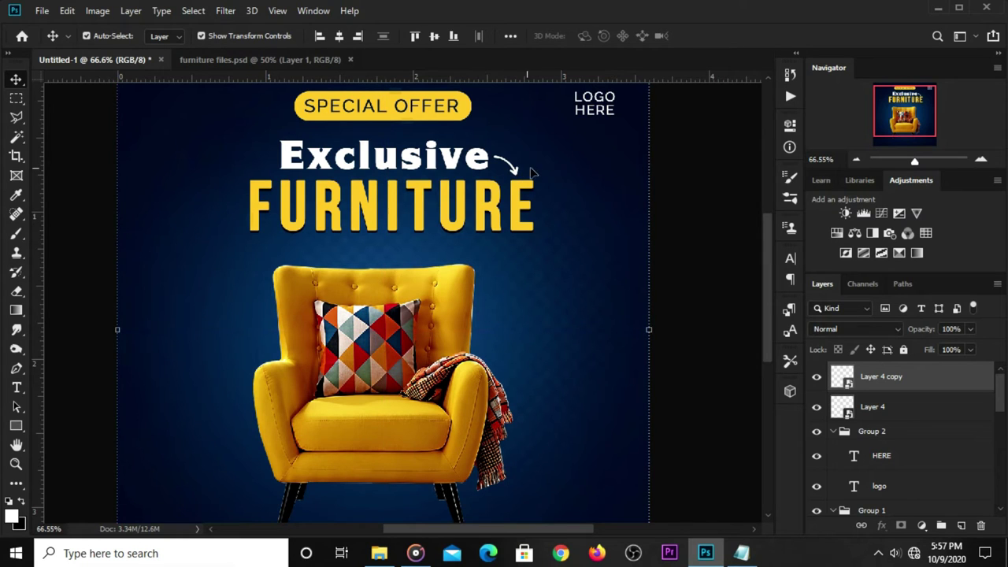
Flip the arrow copy horizontally and position it to the left of Exclusive.
click(524, 183)
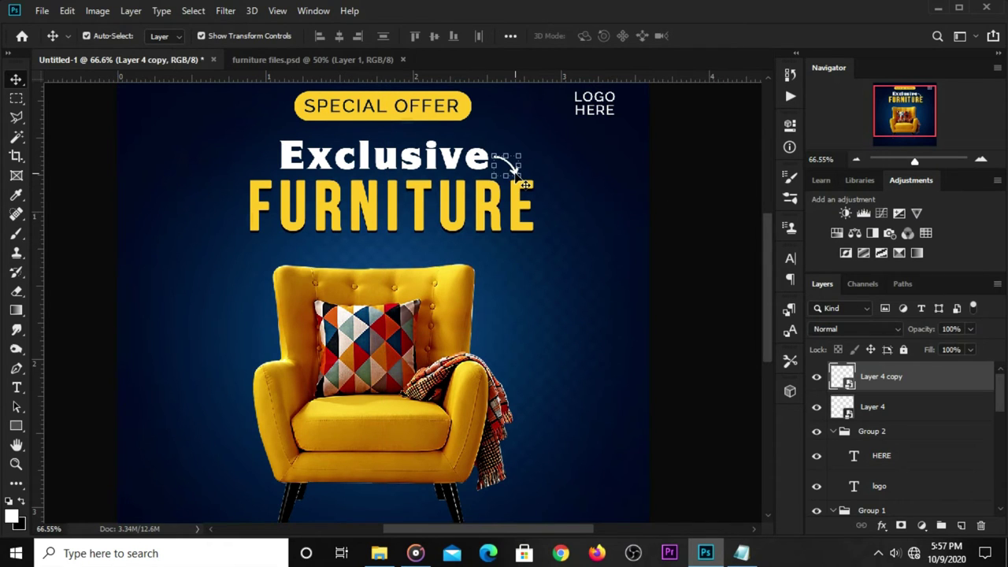
key(ctrl+t)
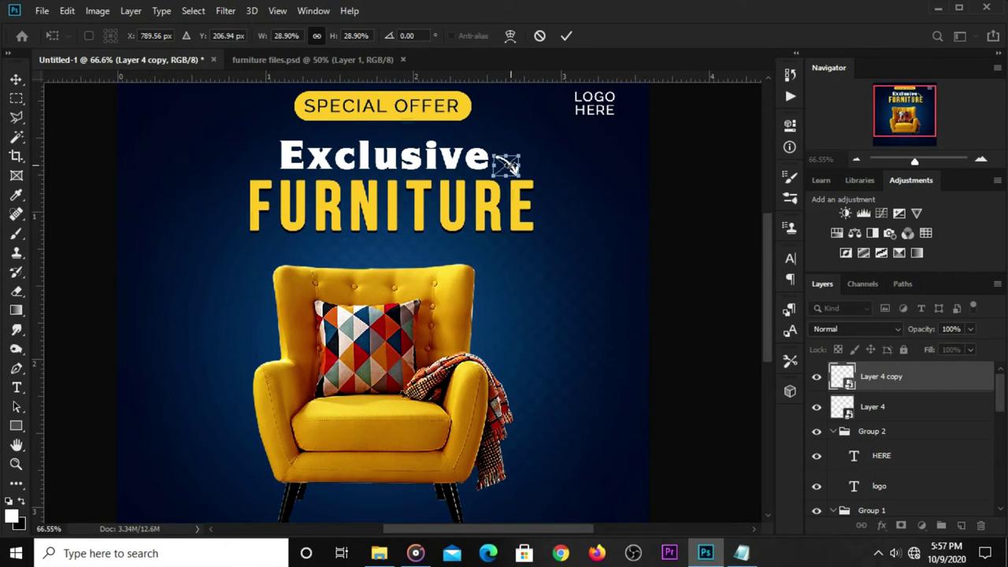
scroll(507, 164, up, 1)
mouse_move(501, 162)
mouse_down()
mouse_move(288, 150)
mouse_move(206, 160)
mouse_up()
right_click(207, 157)
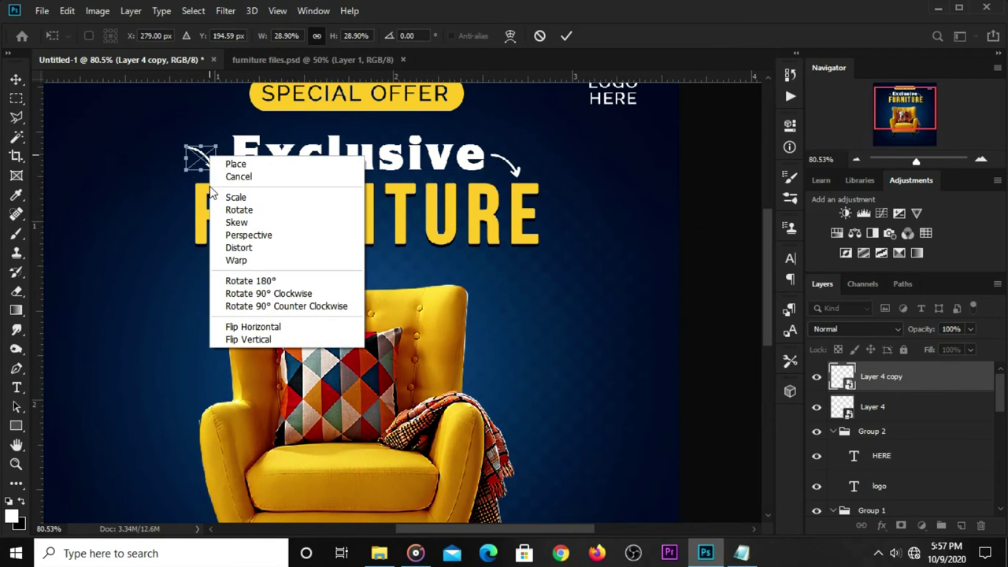
click(228, 324)
drag(192, 159, 216, 164)
key(Return)
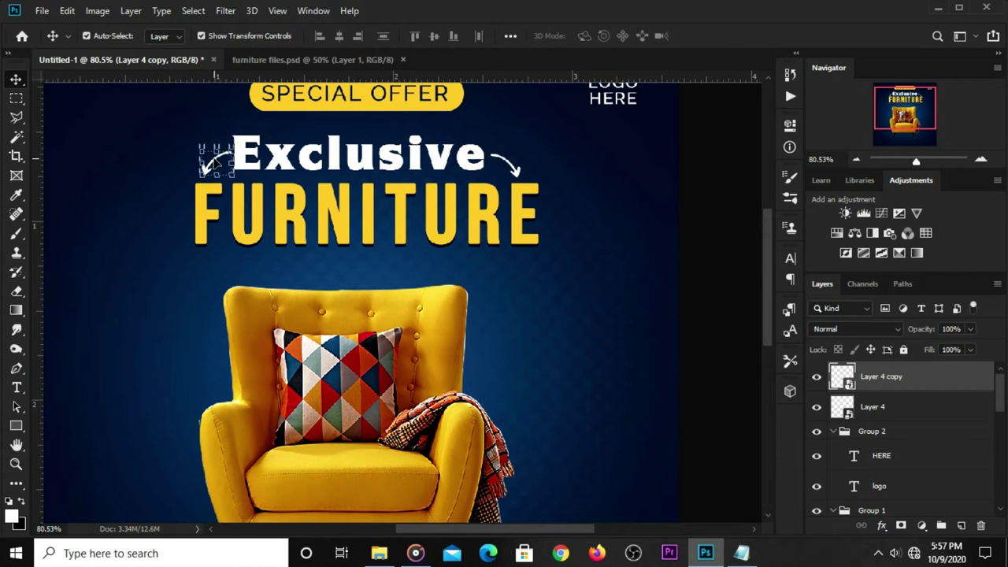
key(ctrl+minus)
key(ctrl+minus)
Centre the FURNITURE and Exclusive headlines horizontally on the canvas.
click(165, 193)
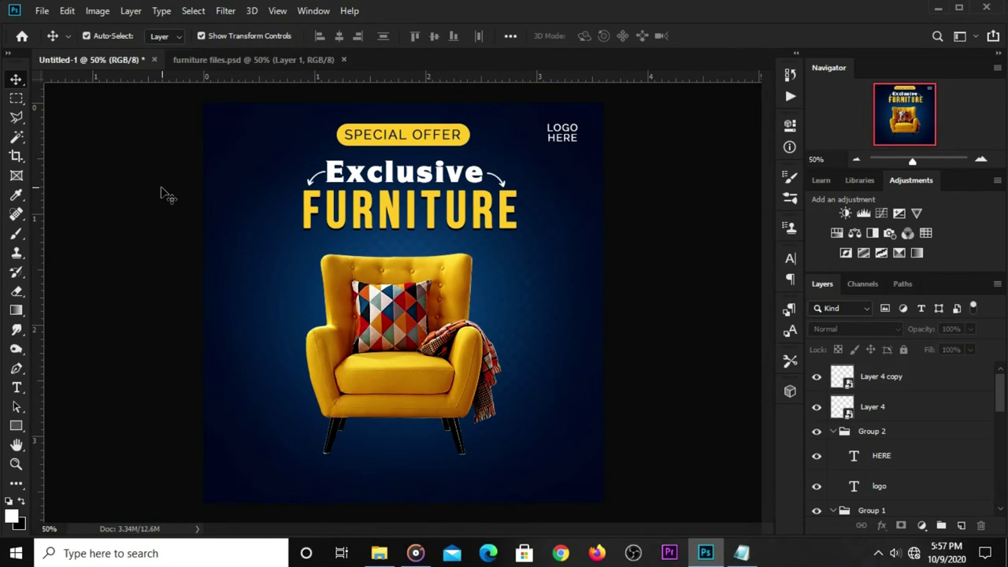
click(361, 211)
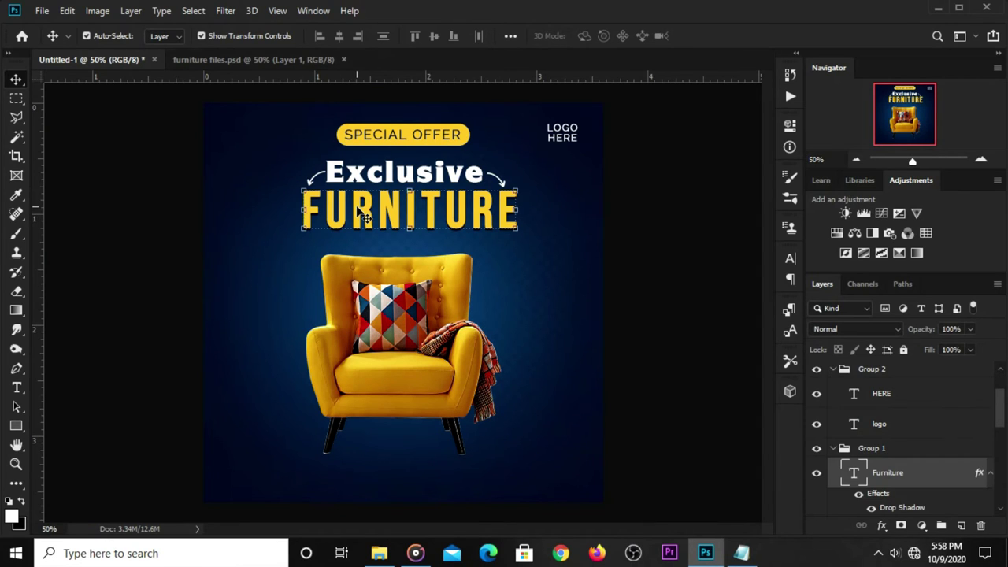
key(ctrl+a)
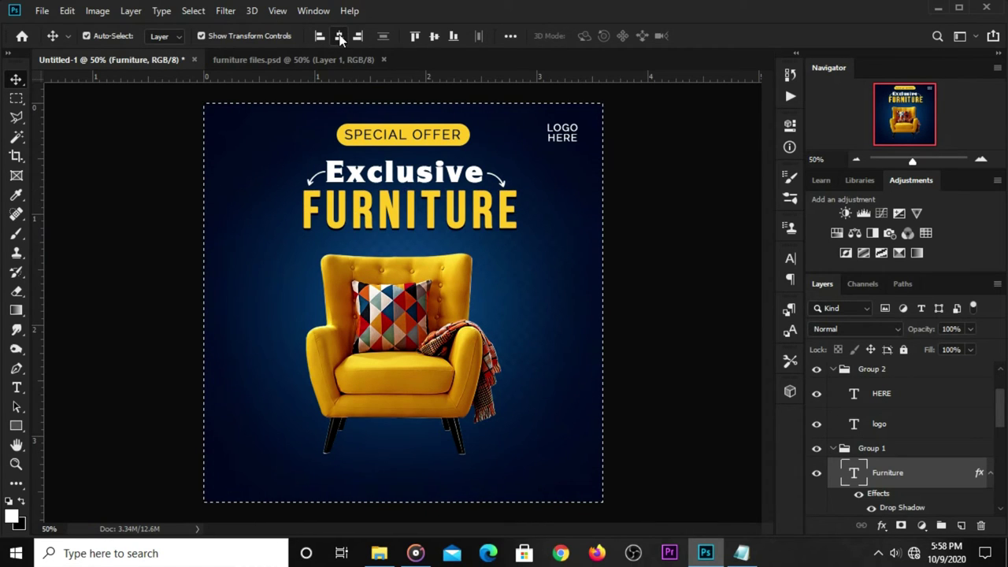
click(338, 36)
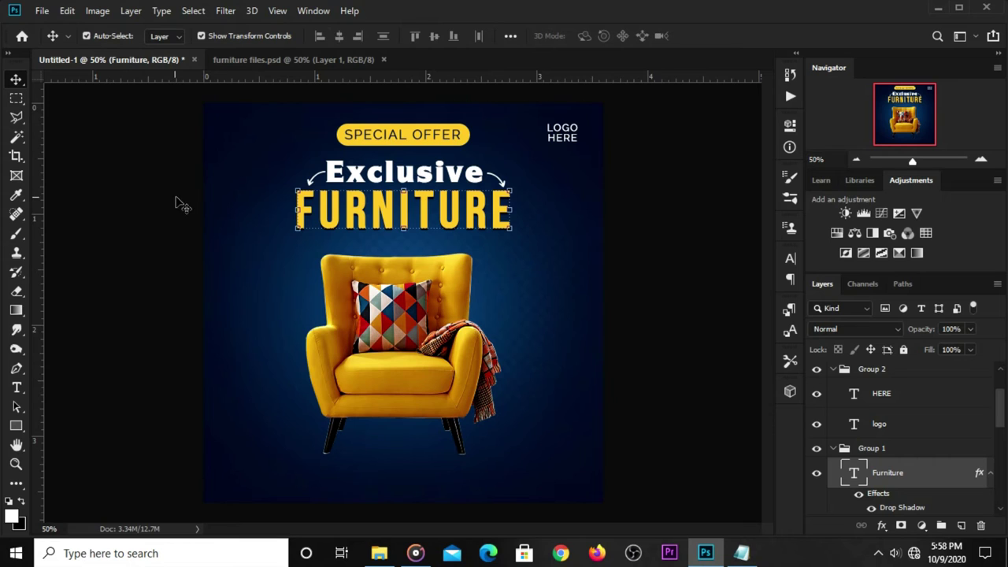
key(ctrl+d)
ctrl+click(157, 235)
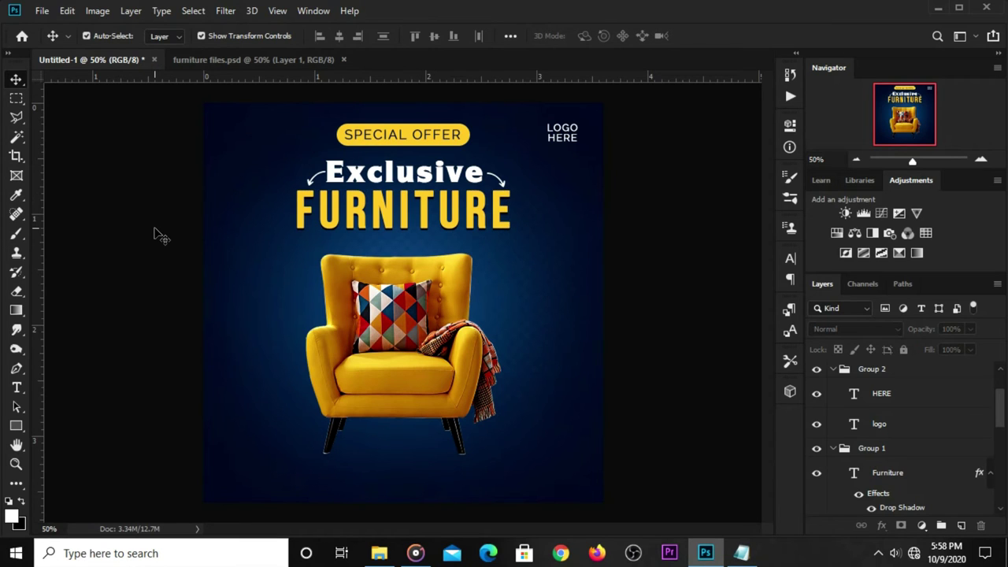
click(336, 184)
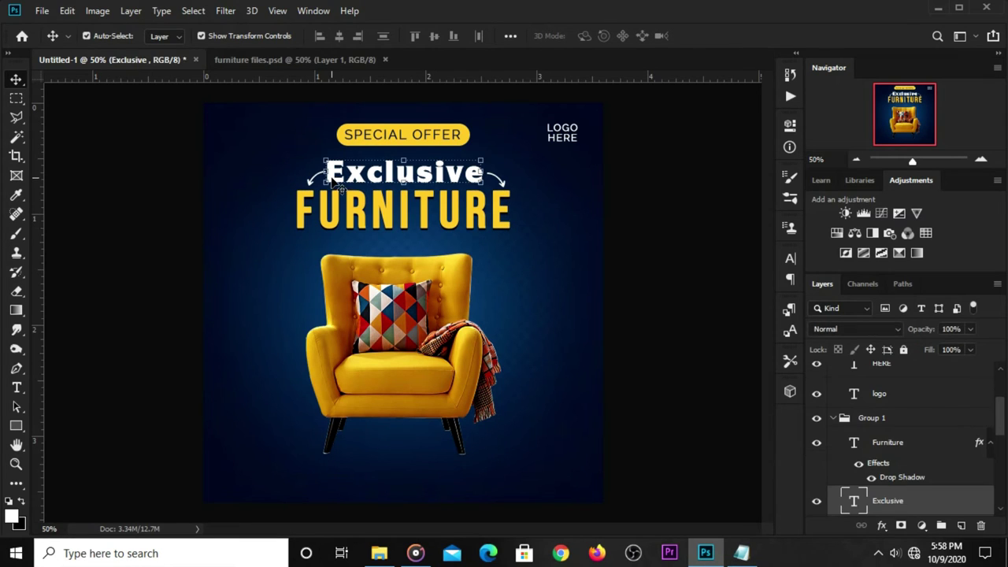
key(ctrl+a)
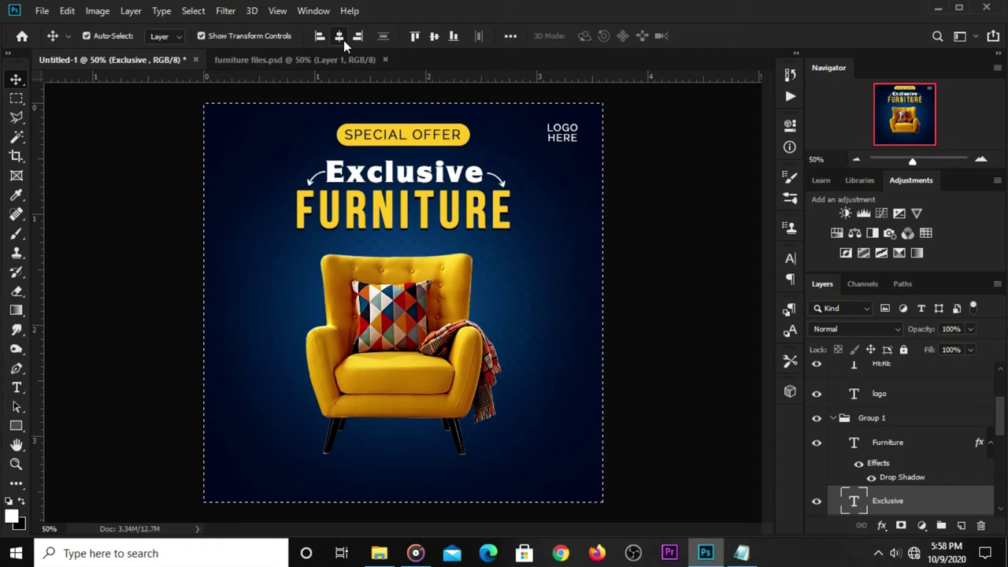
key(ctrl+d)
click(197, 220)
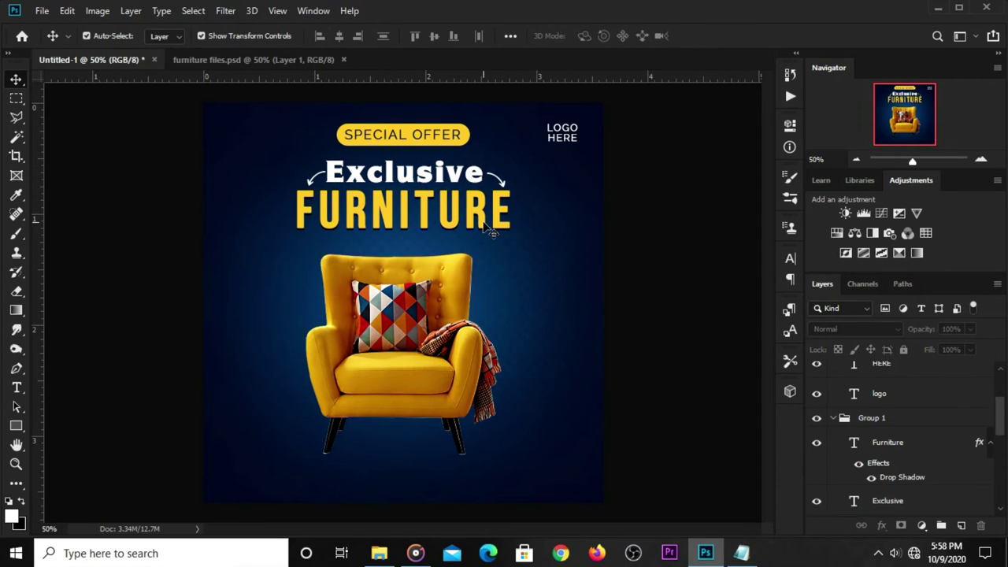
Enlarge the FURNITURE headline slightly, to about 102%.
click(491, 229)
key(ctrl+t)
drag(519, 240, 521, 239)
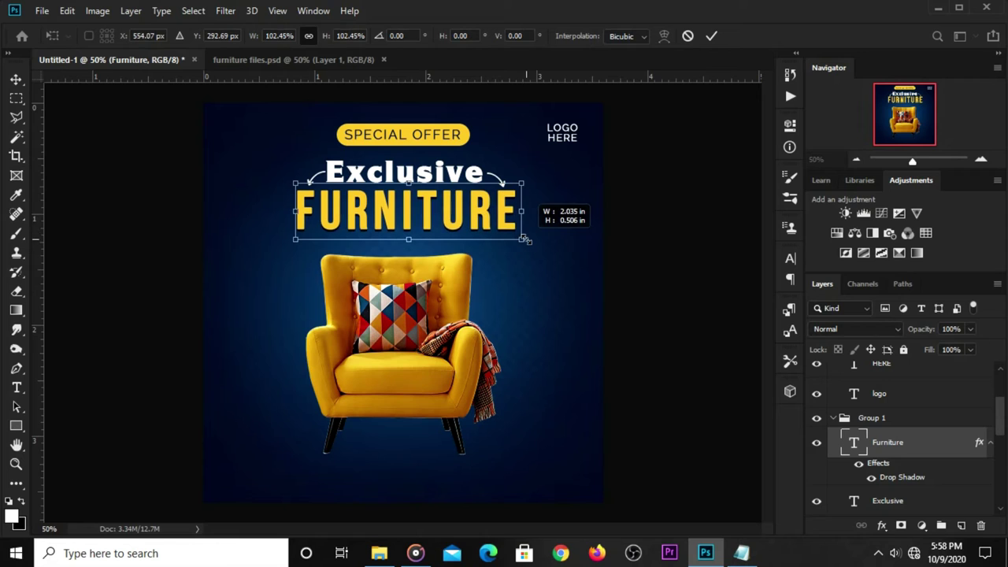
key(Return)
click(623, 240)
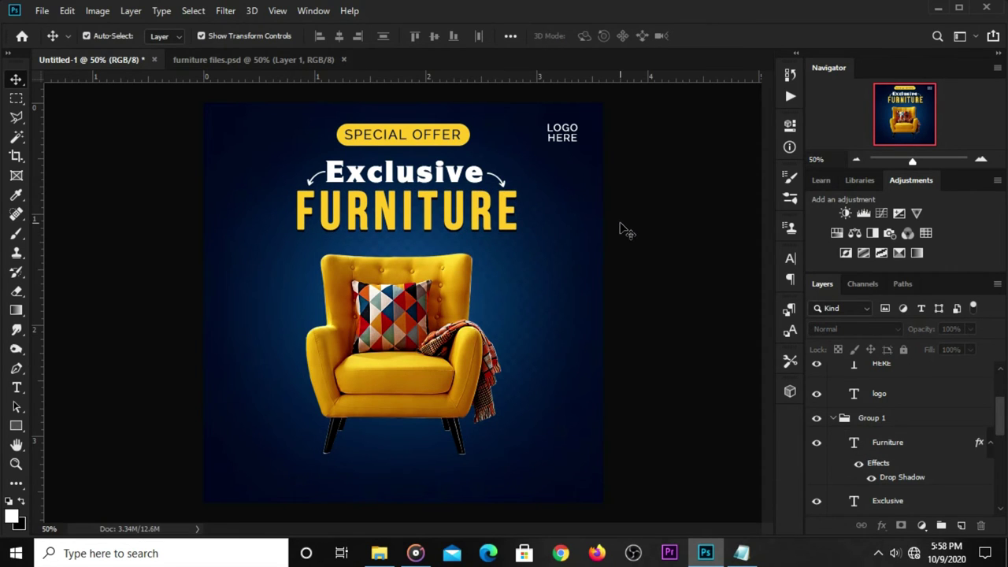
click(260, 60)
Bring the social media icons into the poster and place them at the bottom-left corner.
click(339, 376)
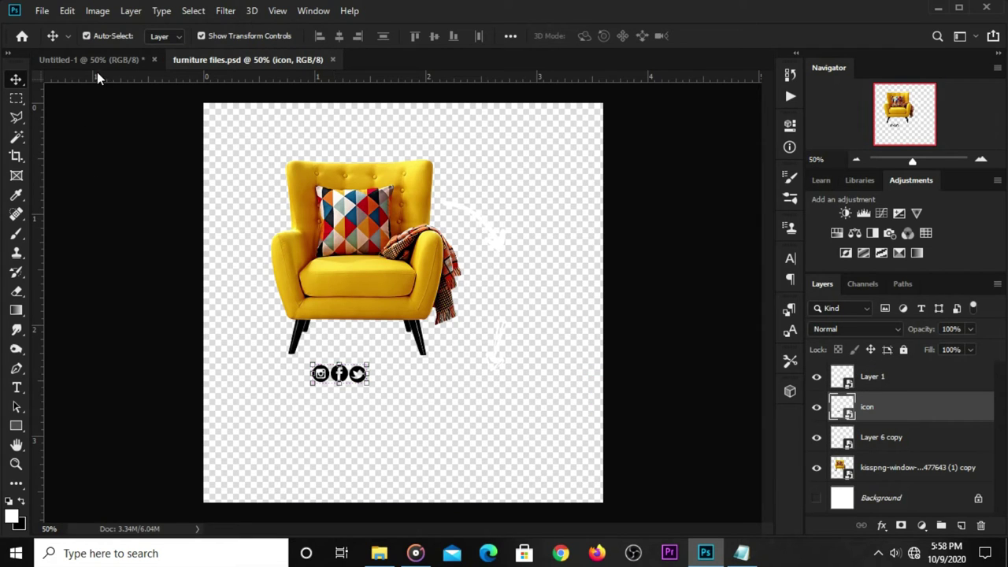
drag(97, 72, 203, 423)
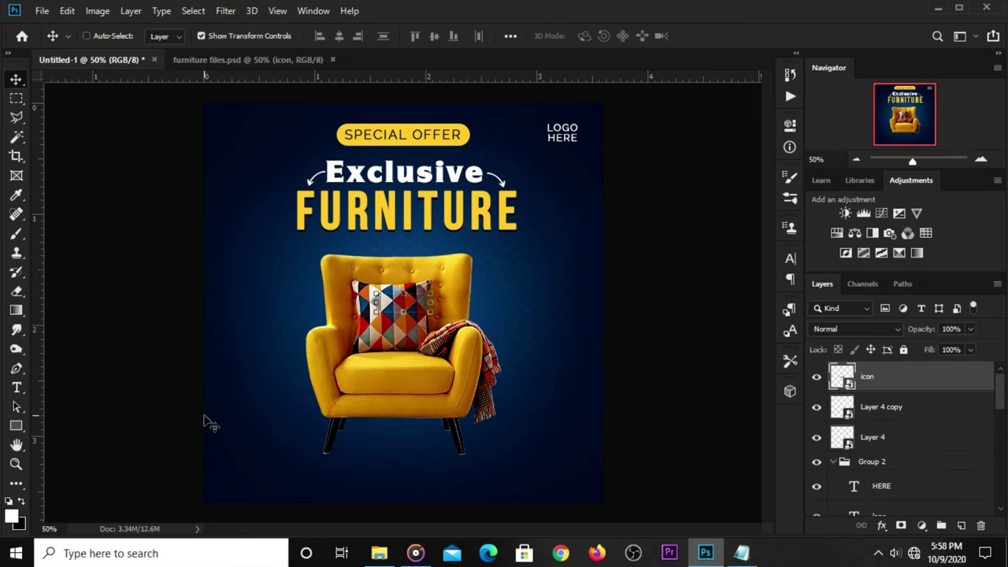
key(ctrl+t)
mouse_move(398, 299)
mouse_down()
mouse_move(250, 472)
mouse_move(279, 473)
mouse_up()
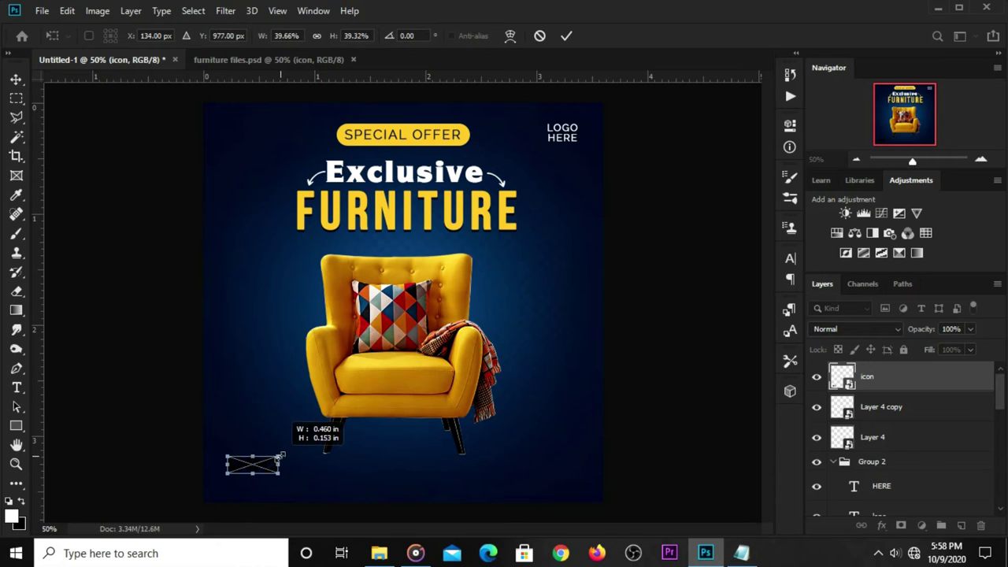
key(Return)
Recolour the social icons white with a Color Overlay effect.
click(878, 524)
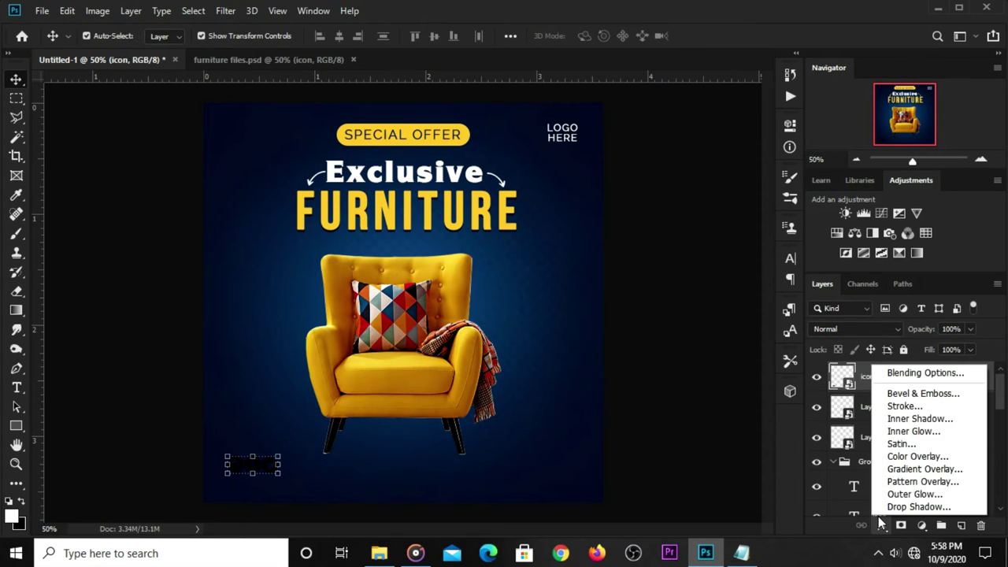
click(900, 459)
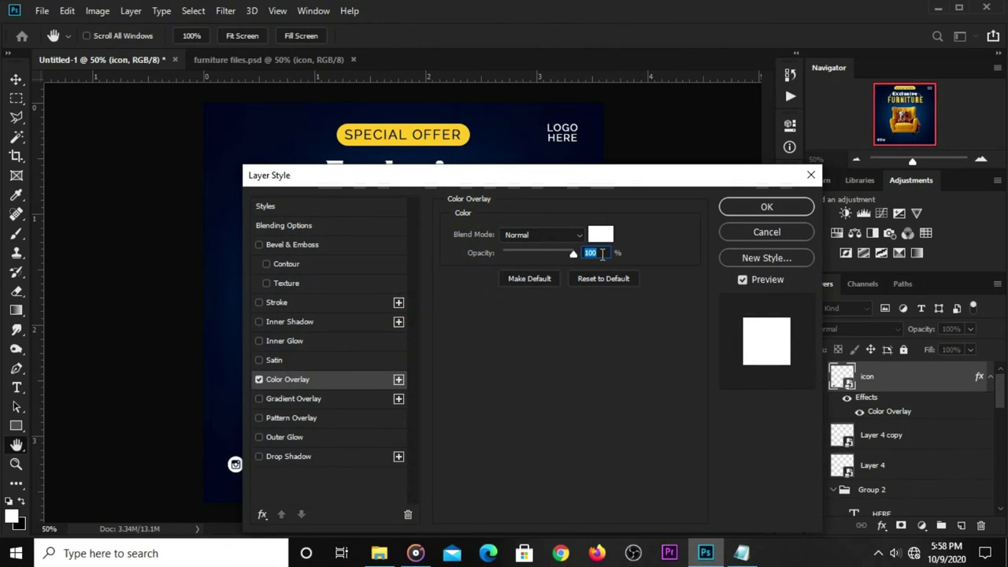
click(600, 238)
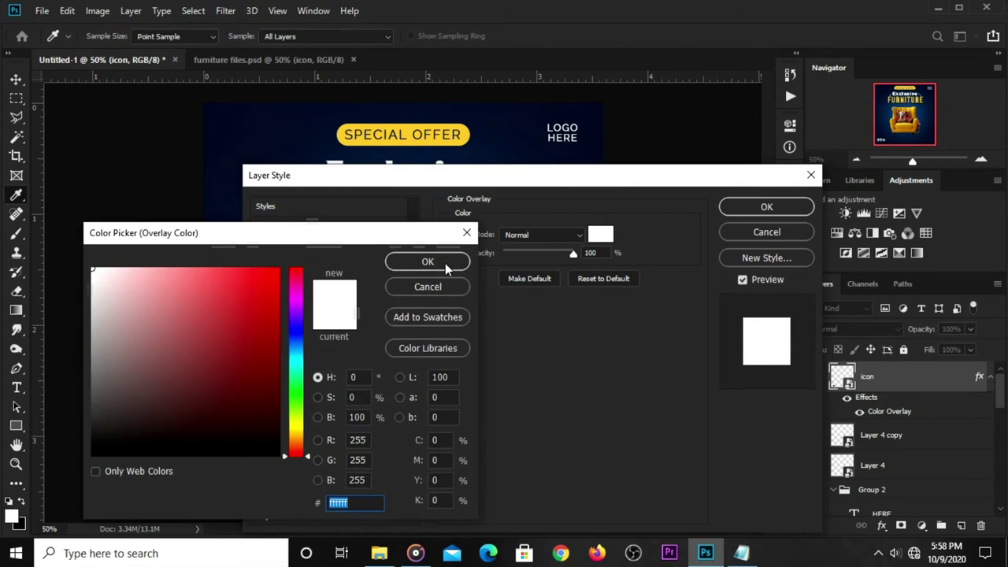
click(443, 264)
click(765, 209)
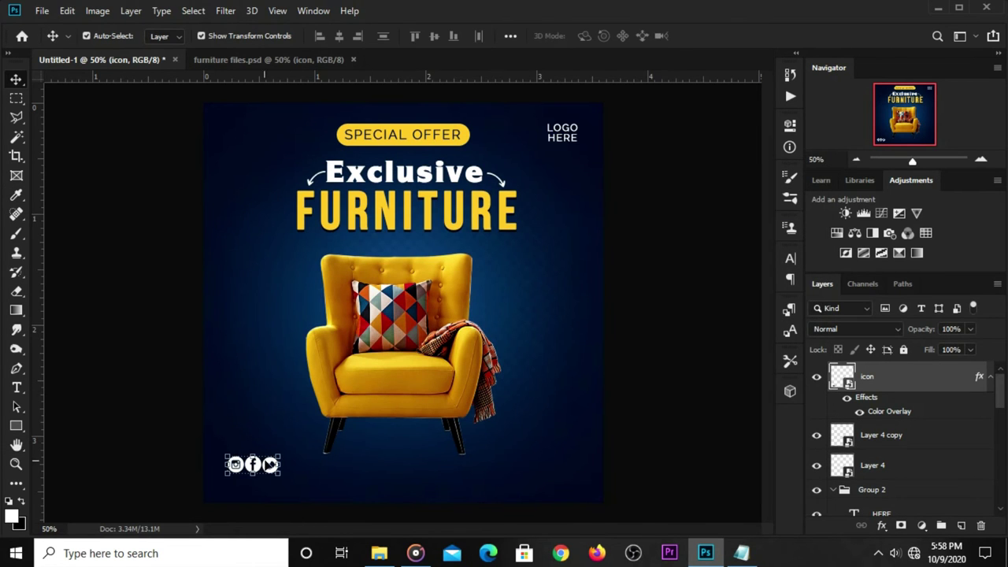
Shrink the white social icons slightly in the bottom-left corner.
key(ctrl+t)
drag(281, 455, 273, 458)
key(Return)
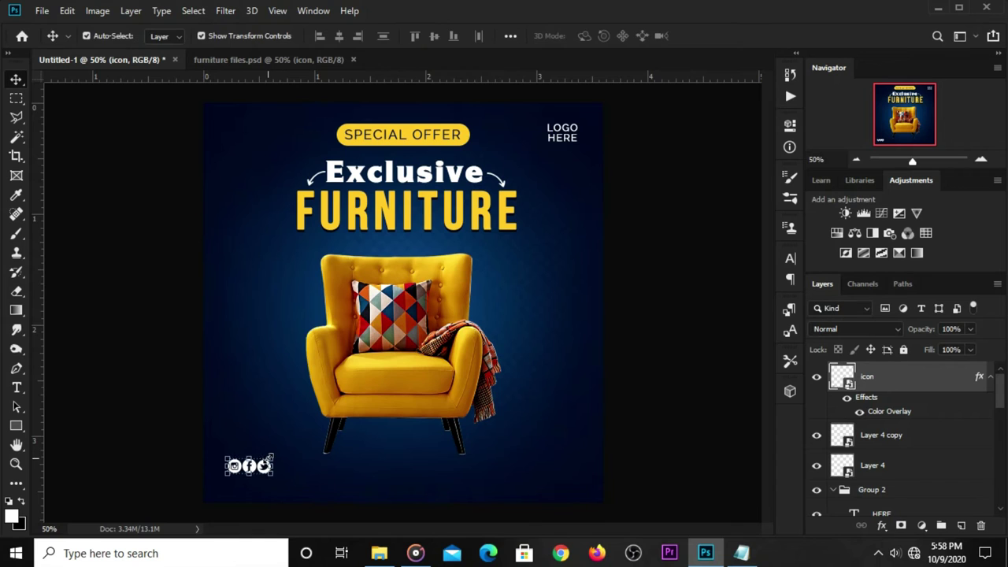
click(157, 407)
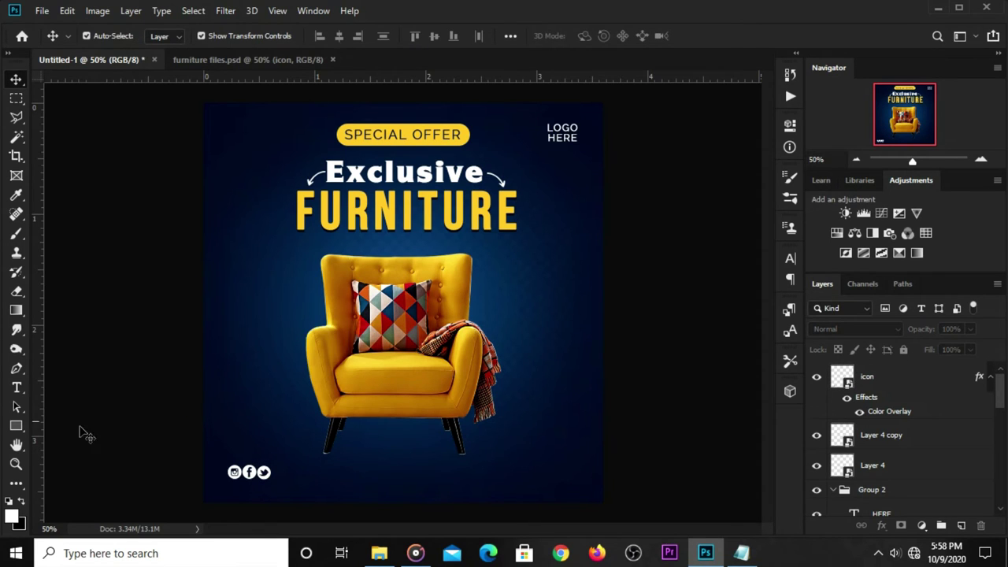
click(16, 425)
Set up the Rectangle tool with a fill sampled from the FURNITURE headline's yellow.
right_click(16, 425)
click(49, 424)
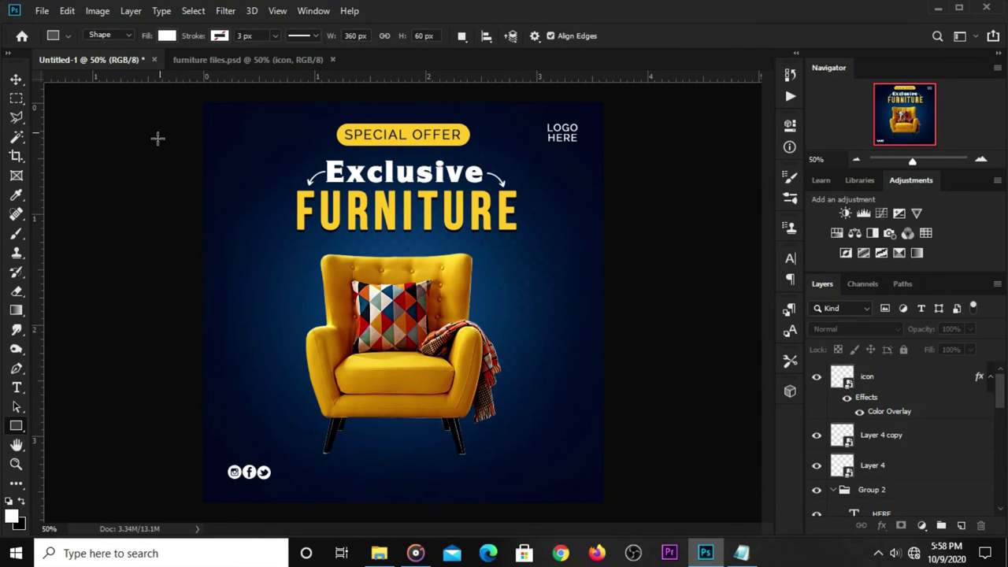
click(166, 35)
click(236, 64)
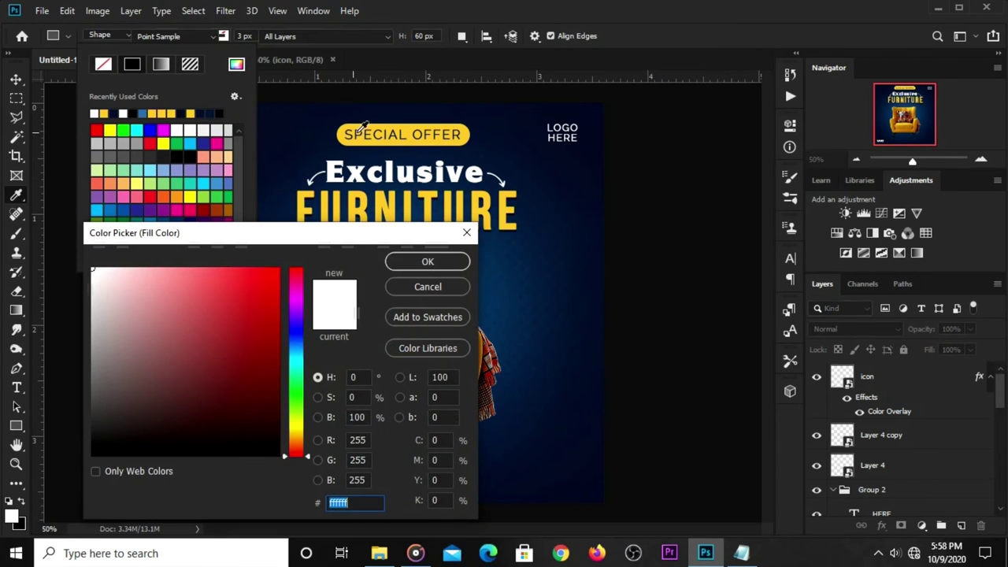
click(381, 215)
double_click(345, 502)
click(414, 261)
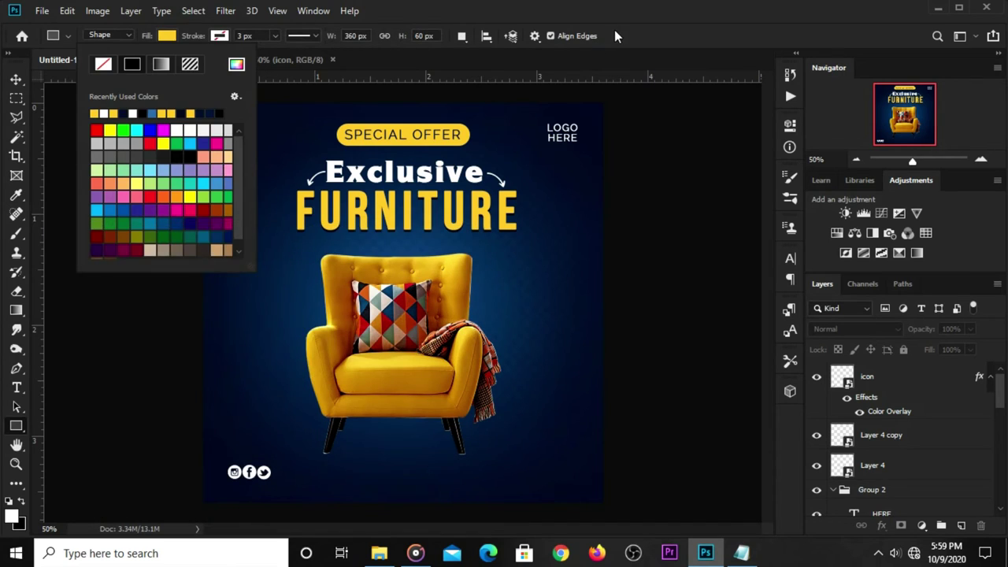
click(614, 30)
Draw a 204 × 58 px yellow pill with 29 px rounded corners at bottom right.
drag(507, 455, 581, 475)
key(v)
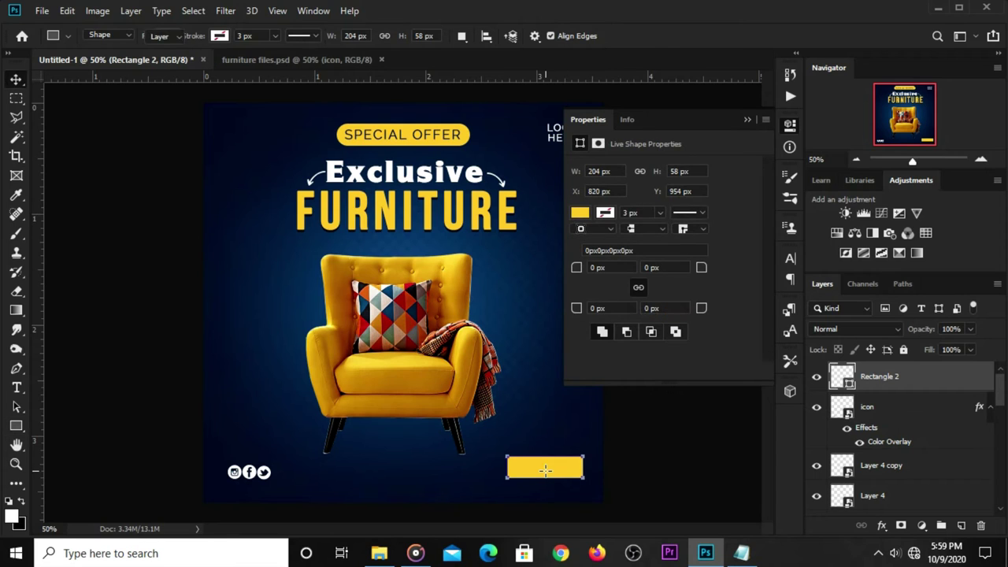
drag(699, 272, 724, 269)
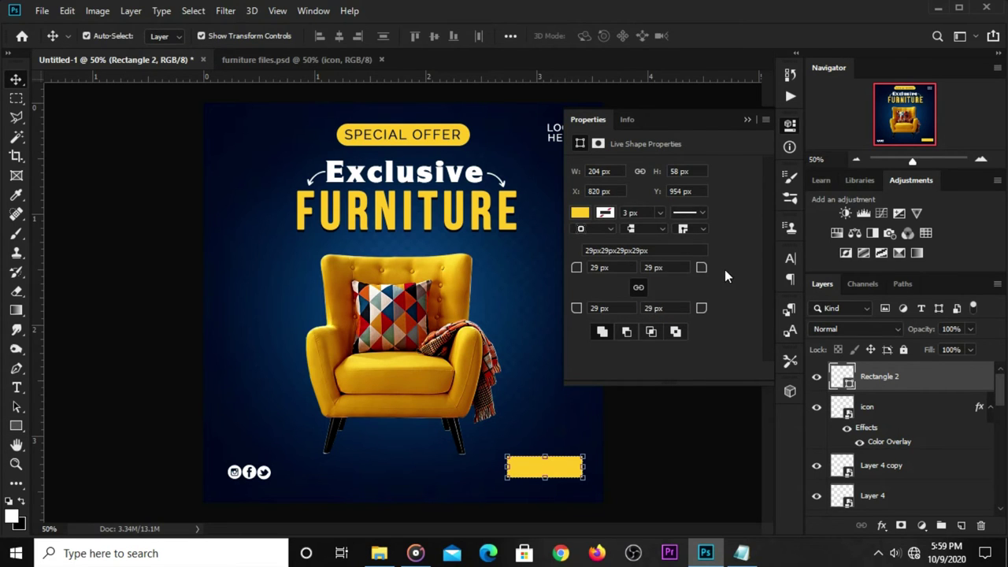
click(747, 119)
key(ctrl+t)
drag(505, 467, 500, 466)
key(Return)
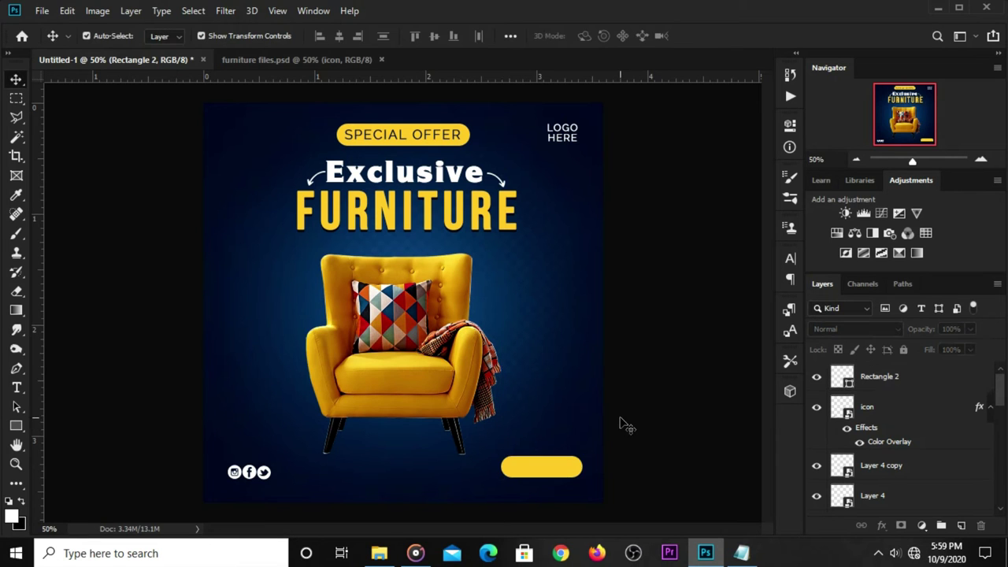
Import the white arrow doodle, scaled and rotated to point down at the yellow pill.
click(241, 64)
click(492, 356)
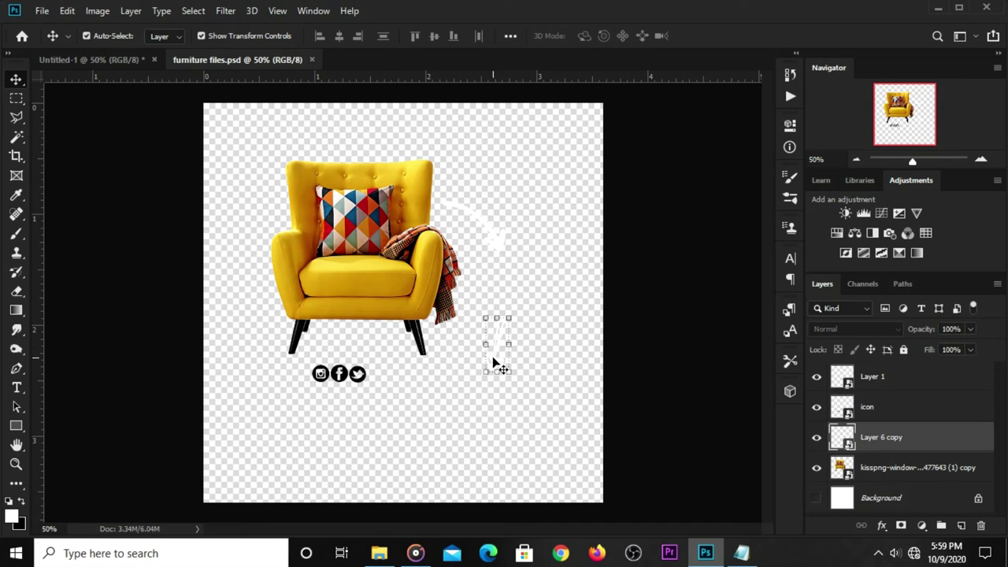
drag(304, 300, 524, 365)
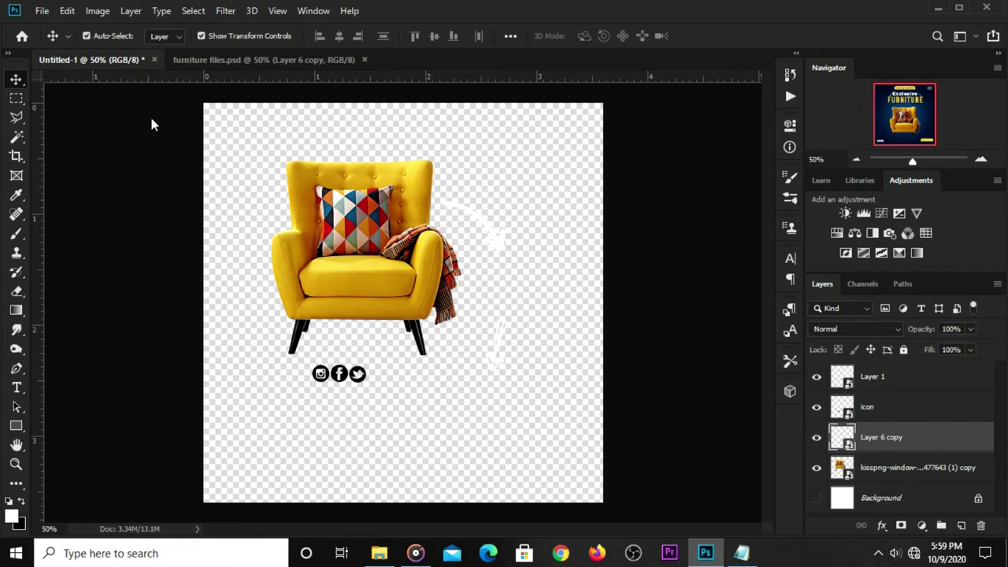
key(ctrl+t)
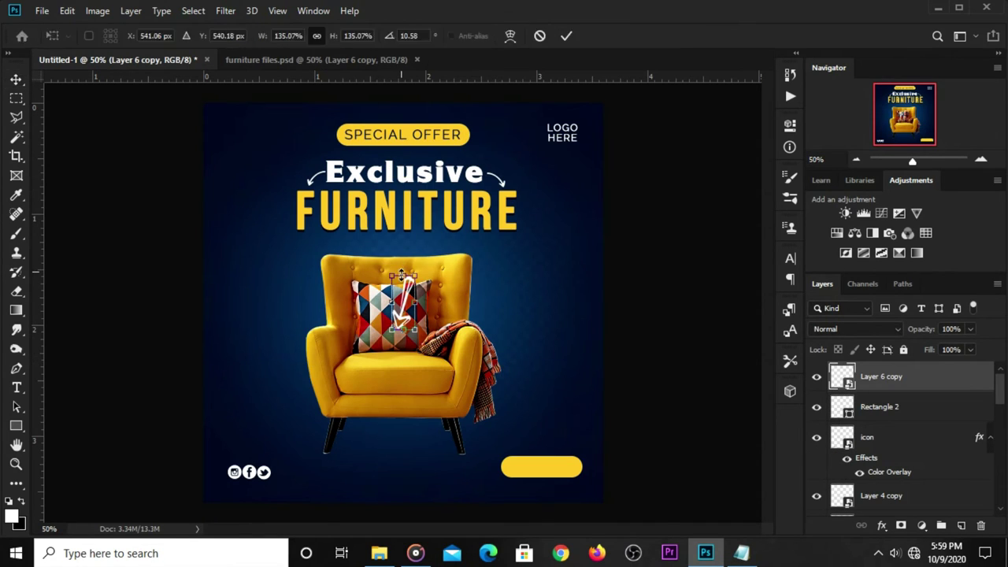
mouse_move(414, 302)
mouse_down()
mouse_move(432, 316)
mouse_move(420, 315)
mouse_move(555, 382)
mouse_up()
drag(568, 312, 557, 376)
key(Return)
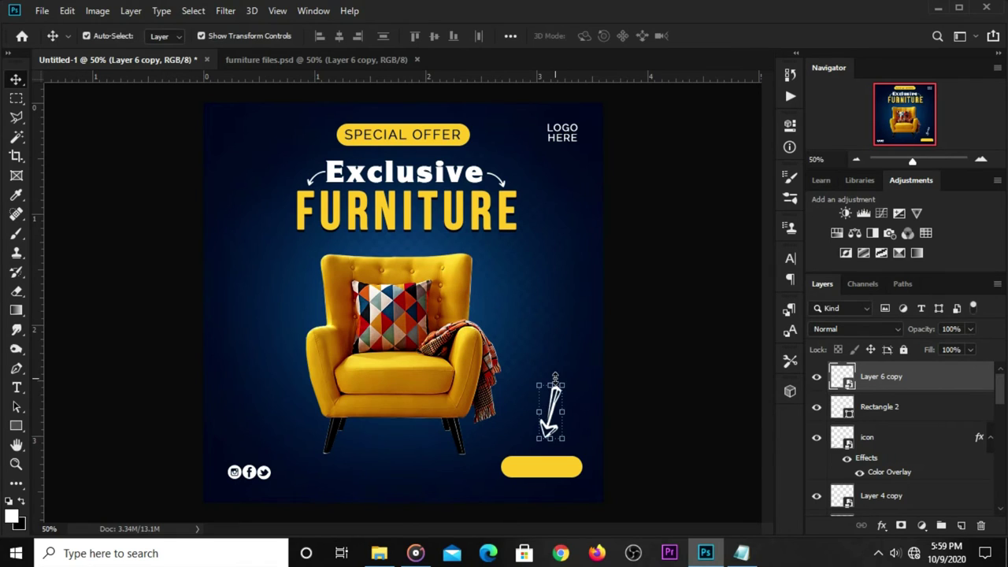
click(659, 400)
click(551, 429)
key(Down)
key(Down)
key(Down)
key(Down)
key(Down)
key(Down)
key(Down)
key(Down)
key(Down)
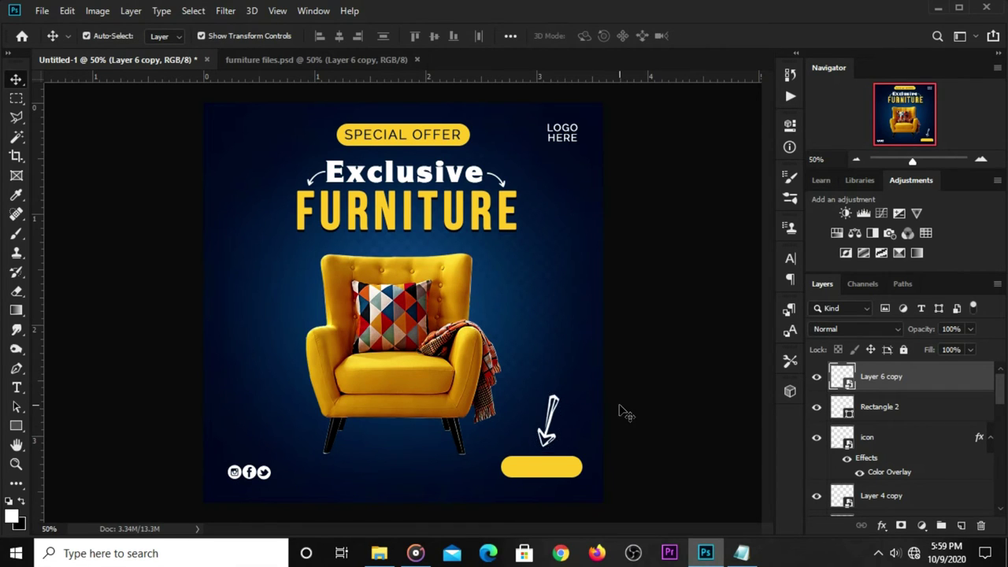
click(622, 412)
click(386, 134)
Duplicate the SPECIAL OFFER text and move the copy above the pill and arrow layers.
drag(386, 136, 409, 472)
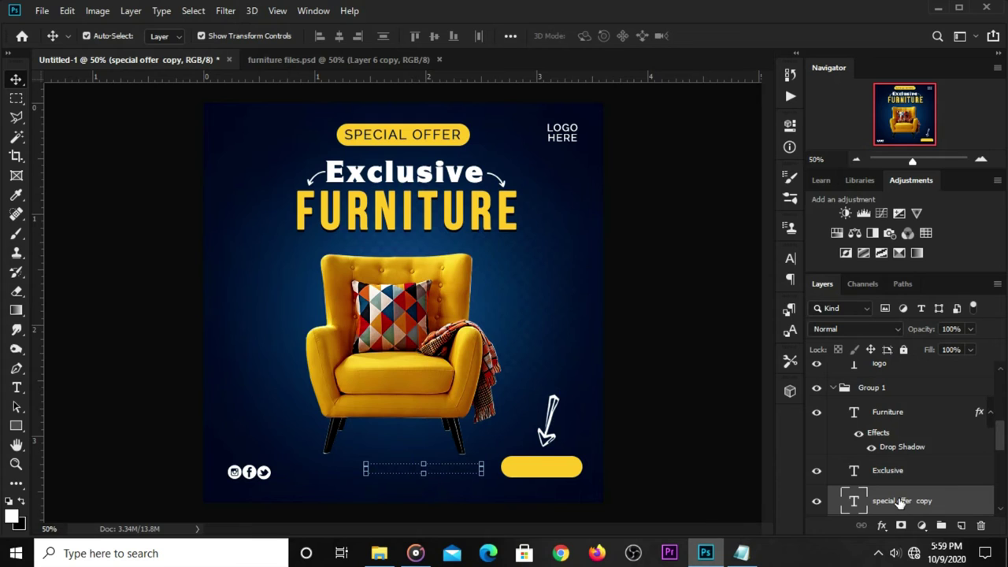
drag(900, 502, 886, 347)
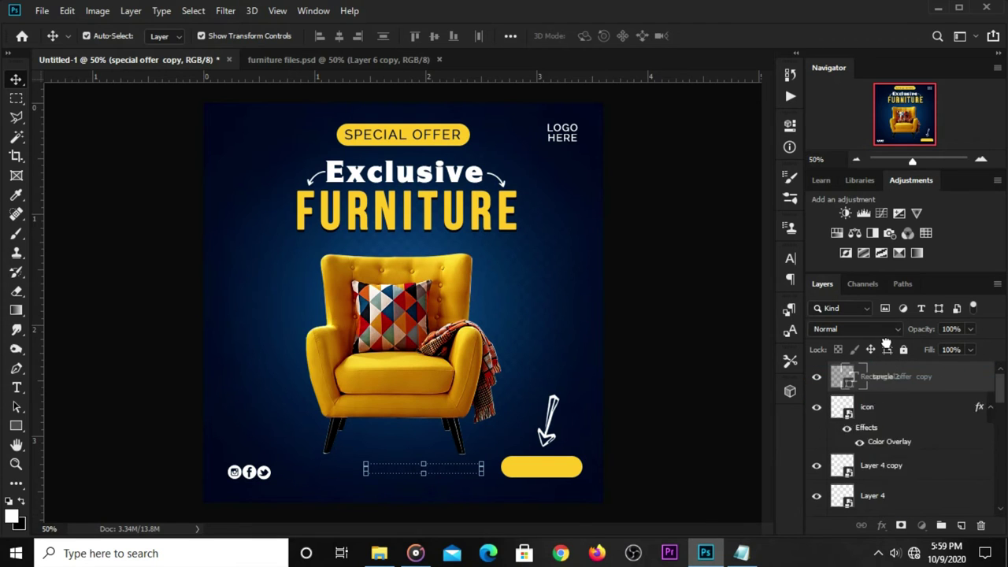
drag(885, 346, 883, 363)
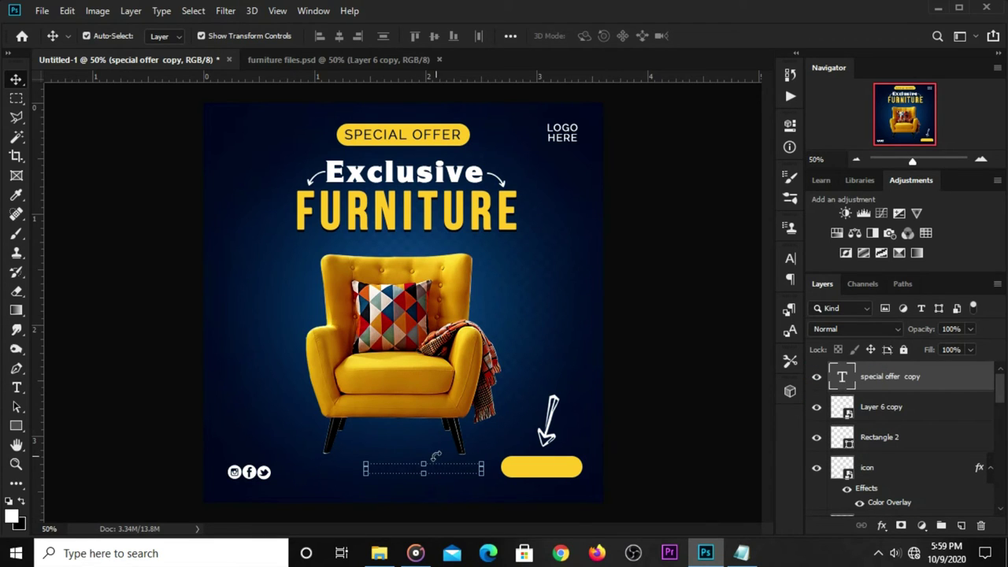
Retype the copied text as ORDER NOW and fit it onto the yellow pill.
click(432, 465)
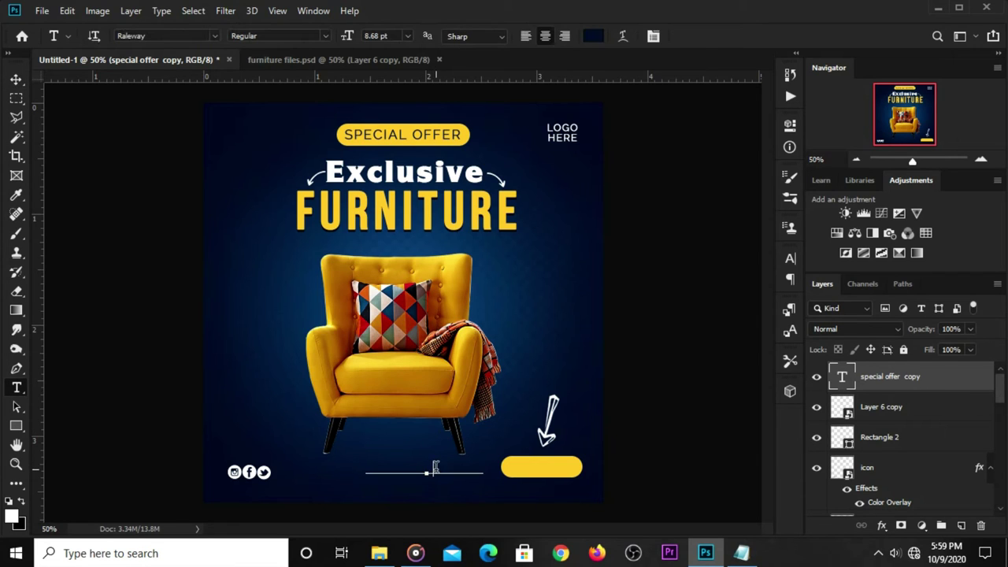
double_click(434, 469)
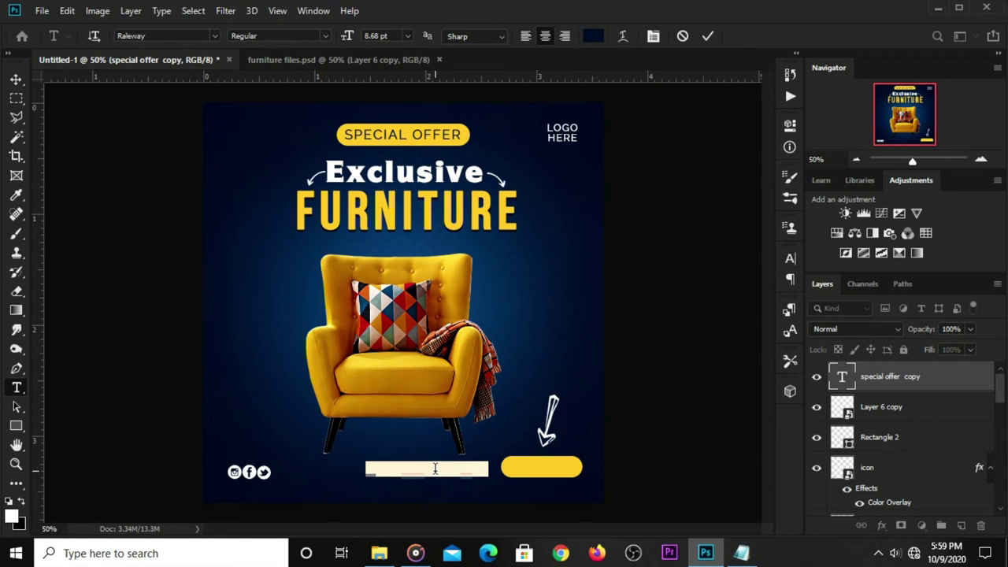
key(BackSpace)
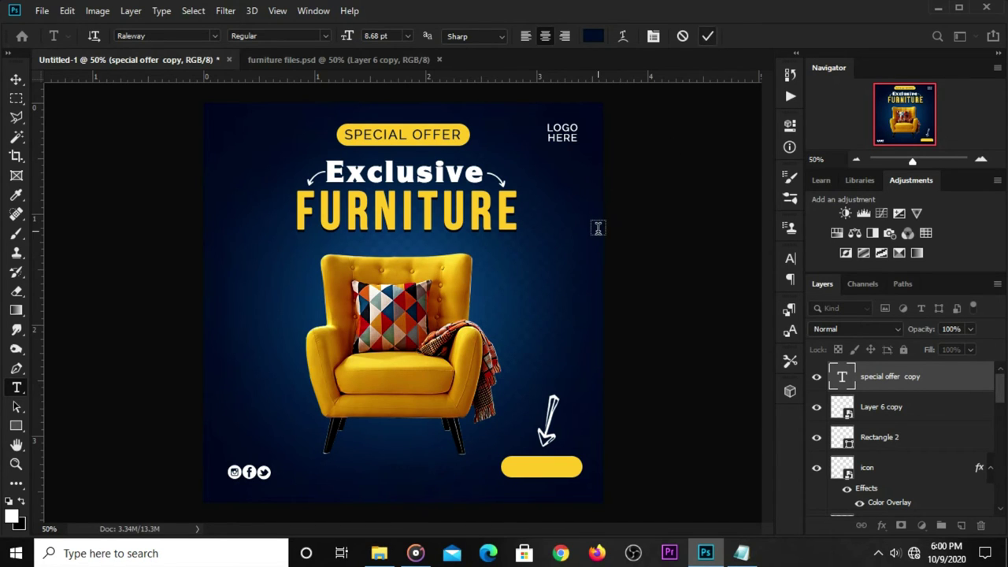
key(ctrl+Return)
key(ctrl+t)
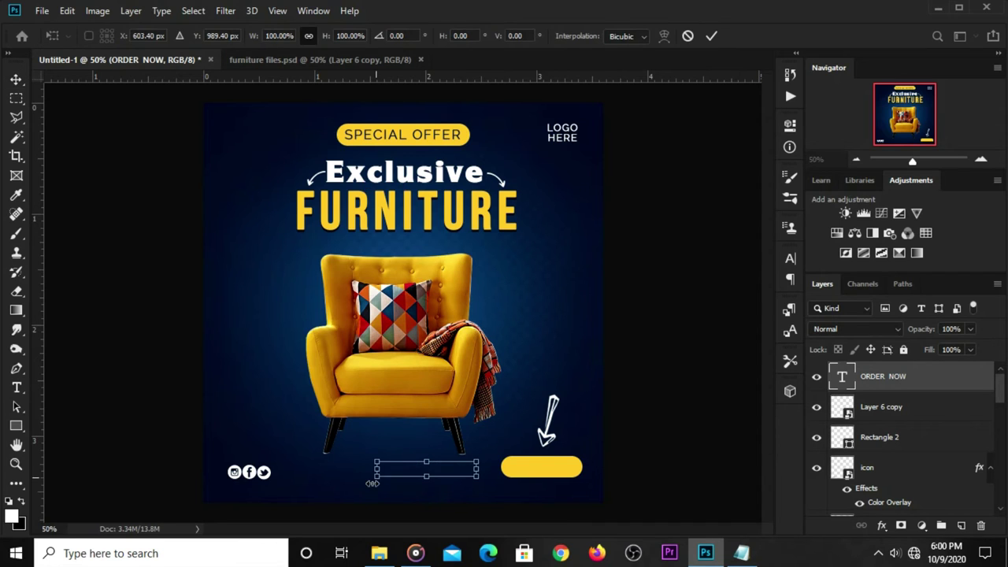
drag(377, 470, 561, 470)
Make the ORDER NOW text SemiBold at 14 pt.
click(618, 469)
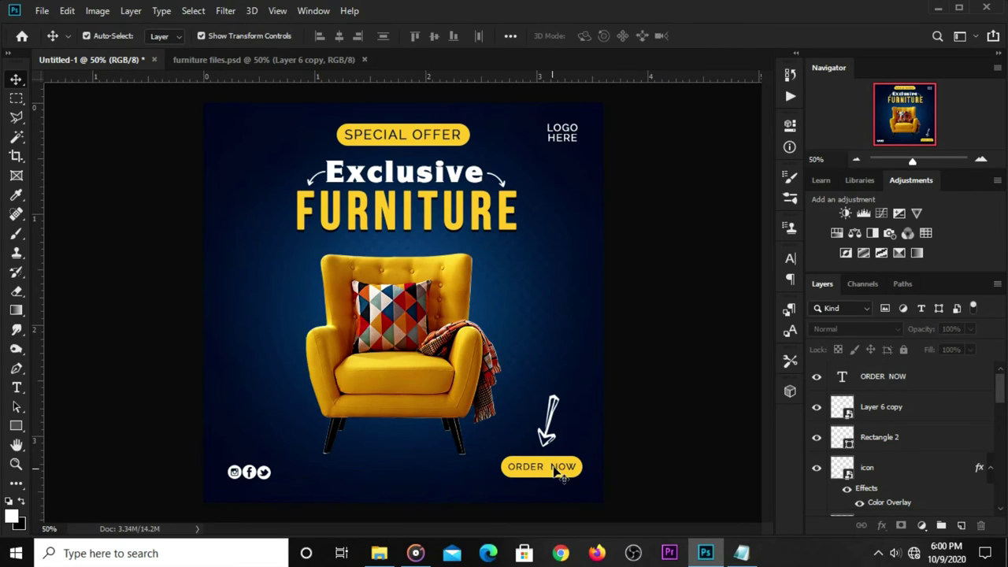
click(557, 467)
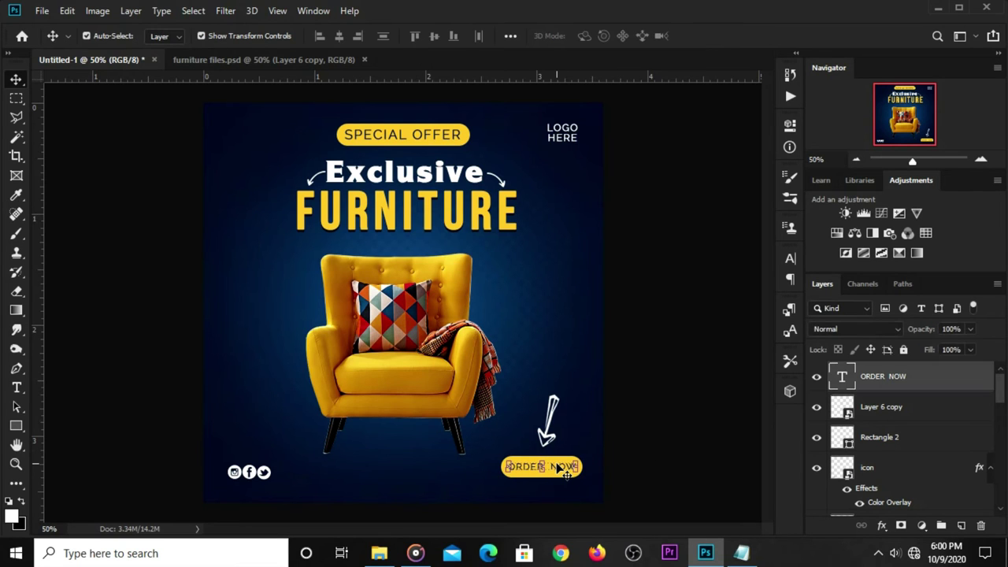
click(790, 258)
click(765, 279)
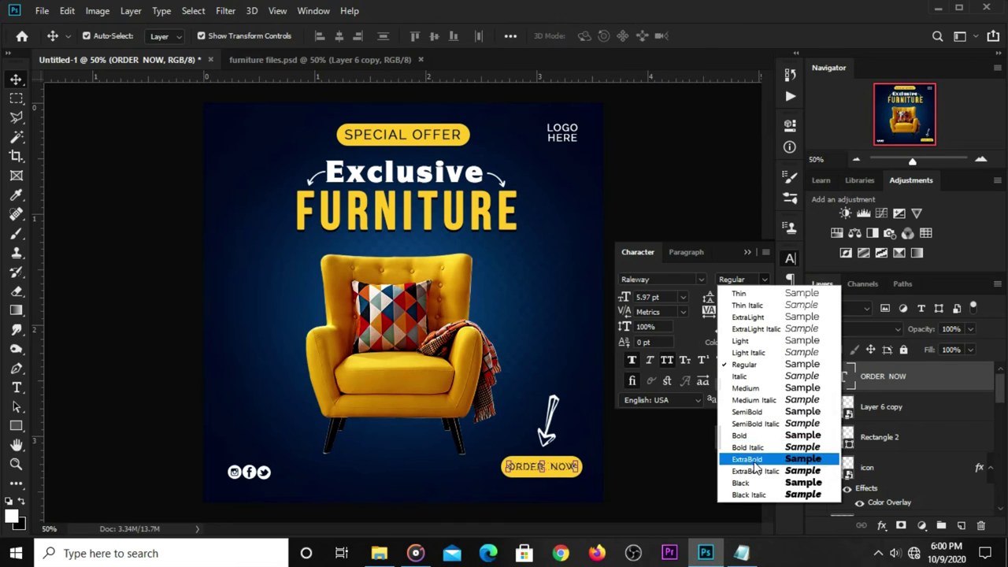
click(742, 412)
key(ctrl+shift+period)
key(ctrl+shift+period)
key(ctrl+shift+period)
Resize the yellow pill around the ORDER NOW text in the lower-right corner.
click(523, 468)
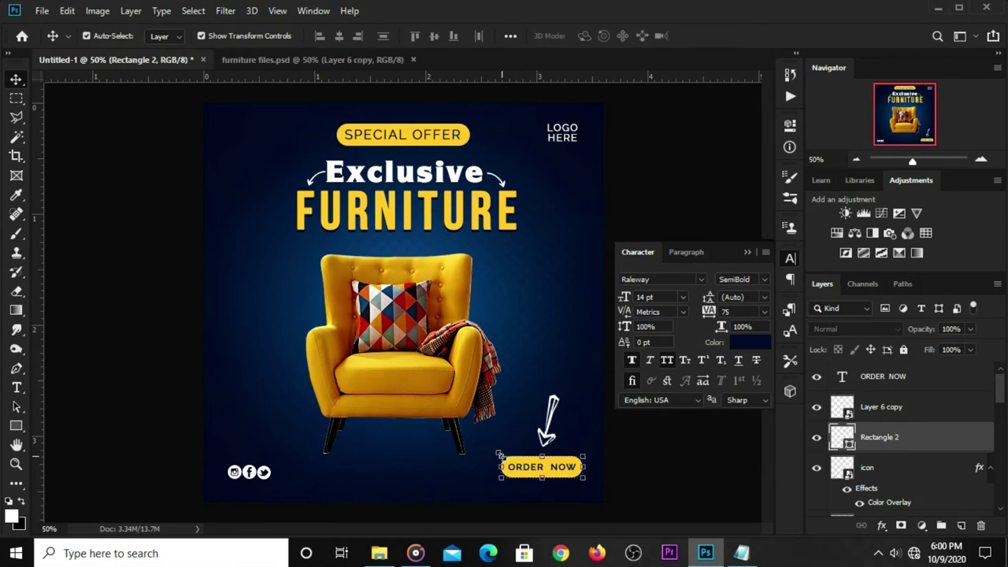
key(ctrl+t)
drag(501, 458, 510, 453)
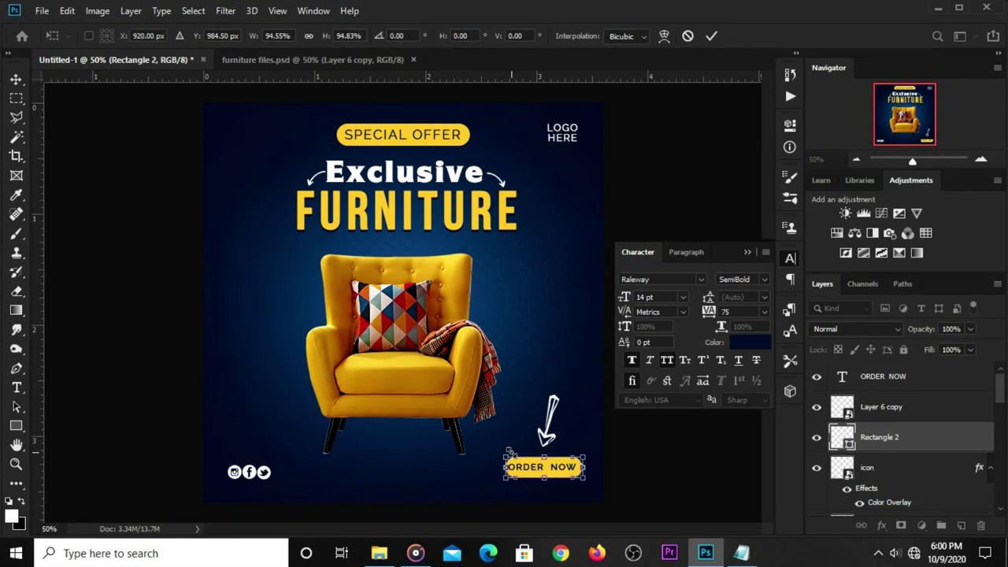
key(Escape)
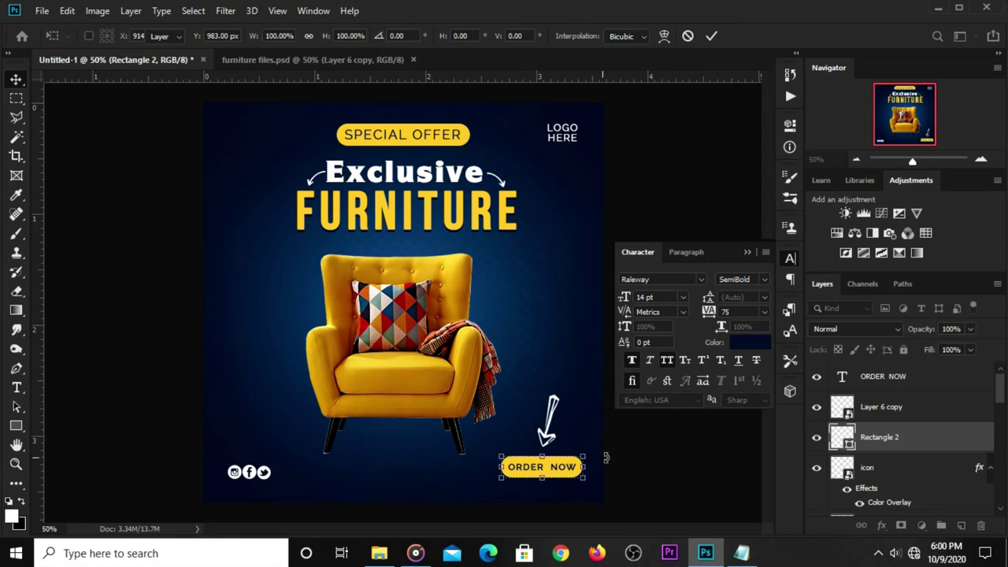
click(658, 461)
click(747, 251)
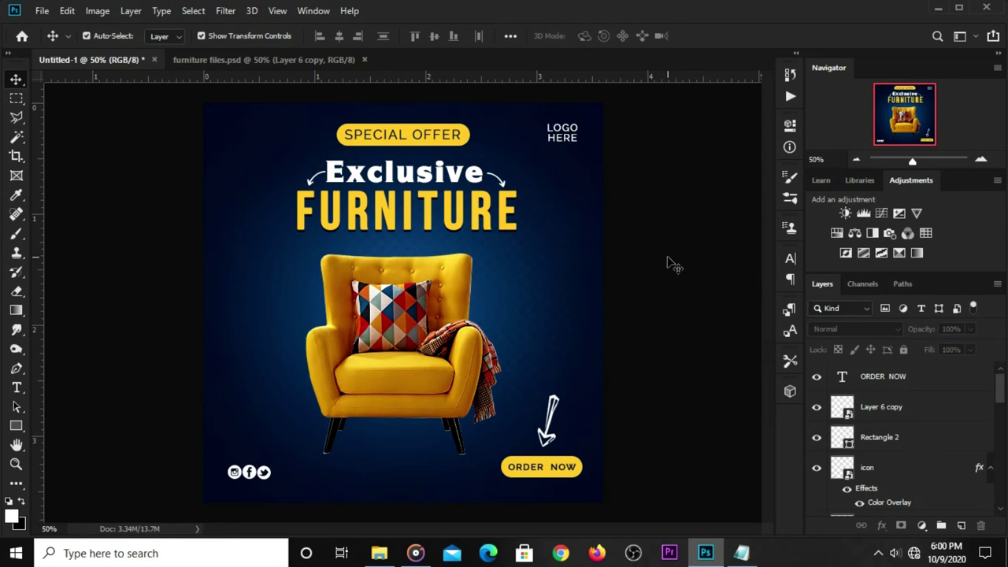
Set up the Ellipse tool with yellow f0bd2d as the fill colour.
click(13, 426)
click(72, 454)
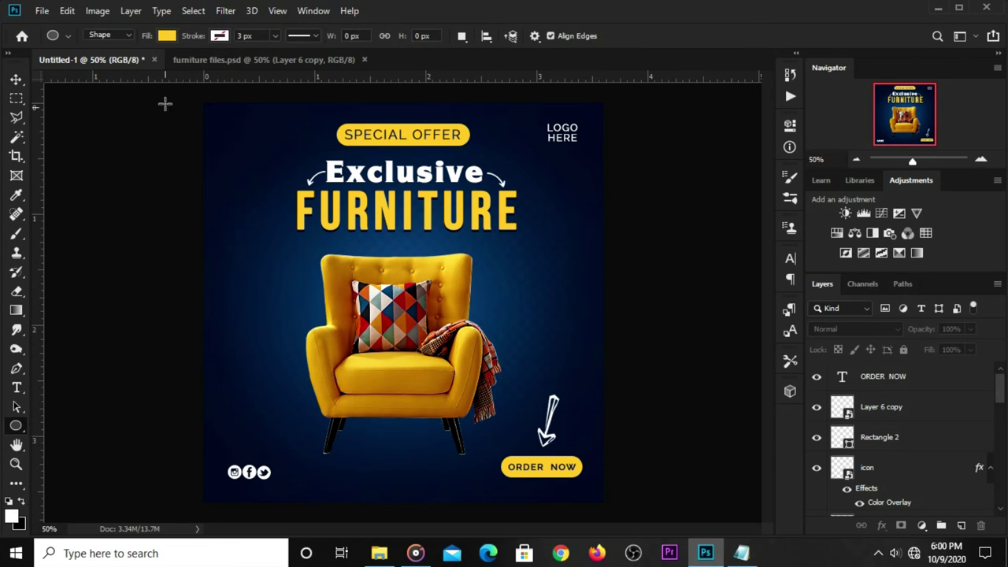
click(164, 36)
click(237, 64)
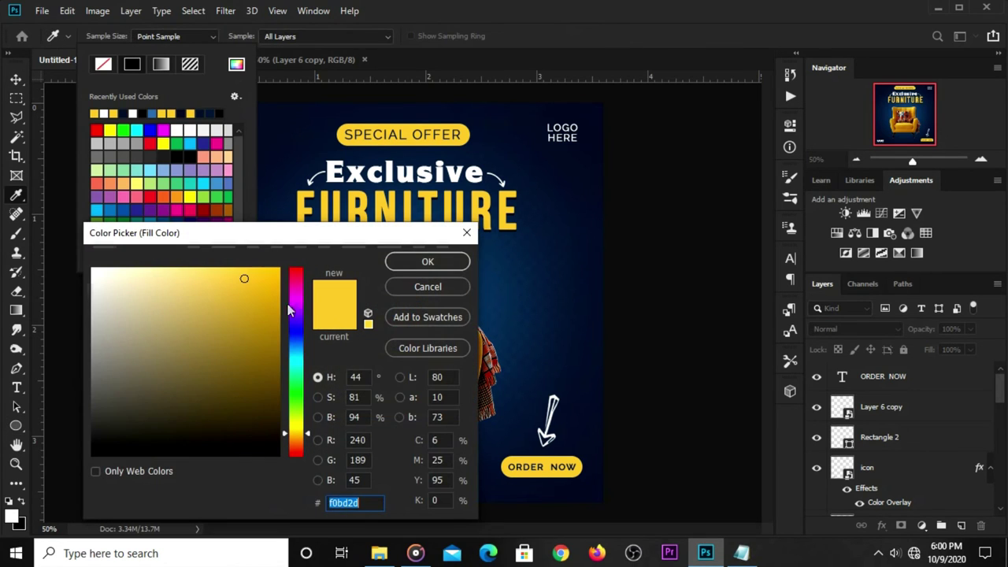
click(402, 261)
click(627, 39)
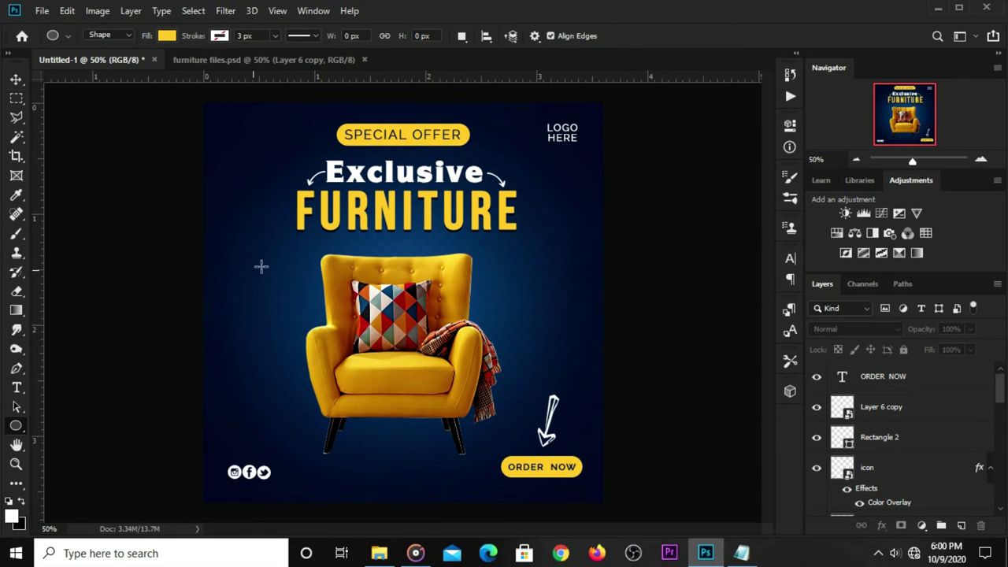
Draw a 208 px yellow circle left of the armchair and warp its bottom into a blob.
drag(241, 275, 308, 369)
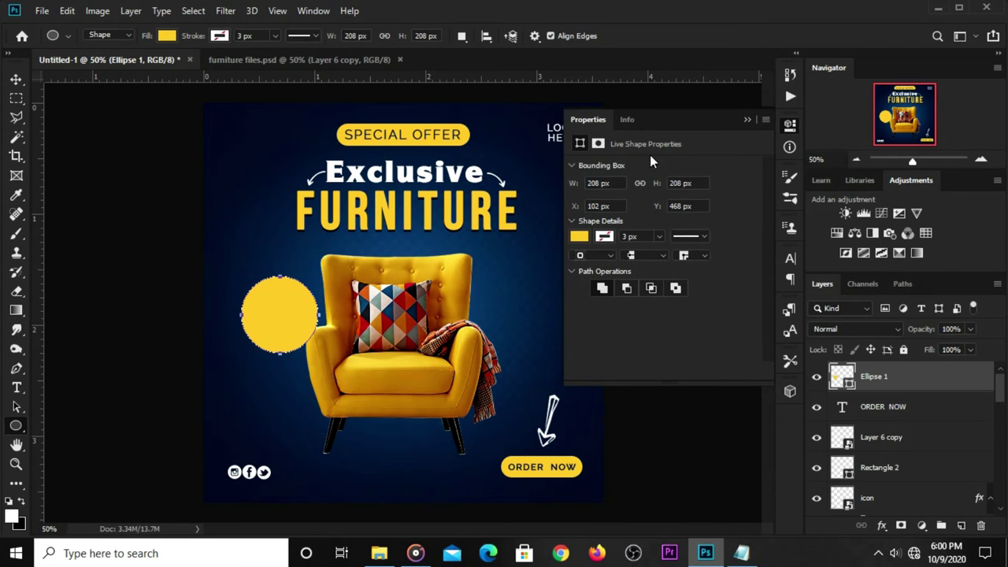
click(748, 119)
key(v)
drag(304, 325, 283, 314)
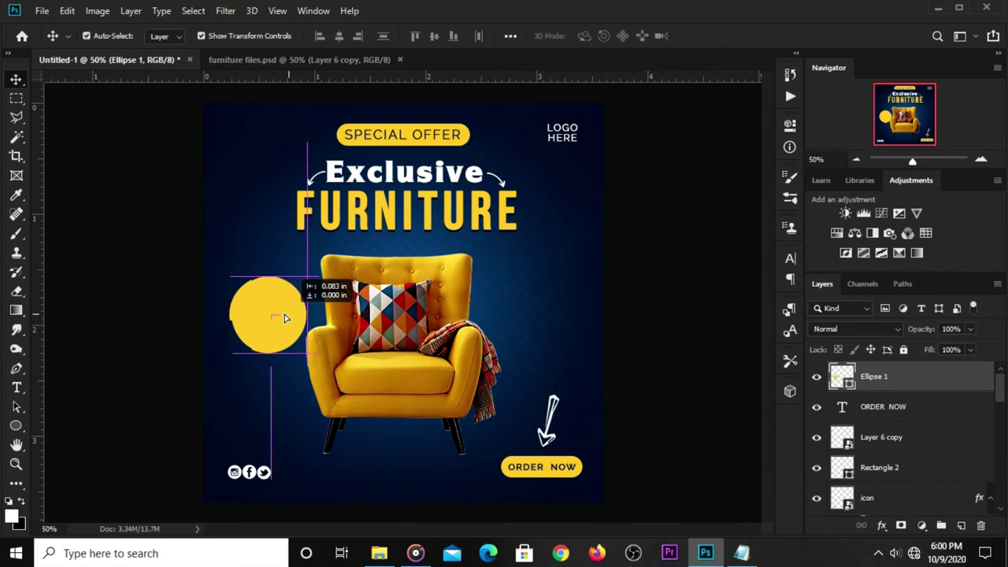
key(ctrl+t)
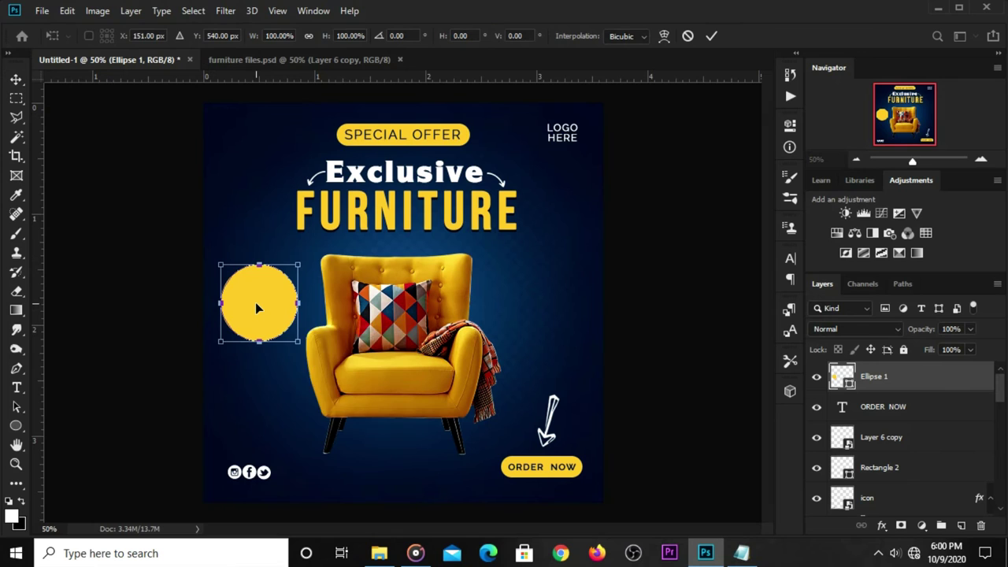
right_click(255, 302)
click(282, 396)
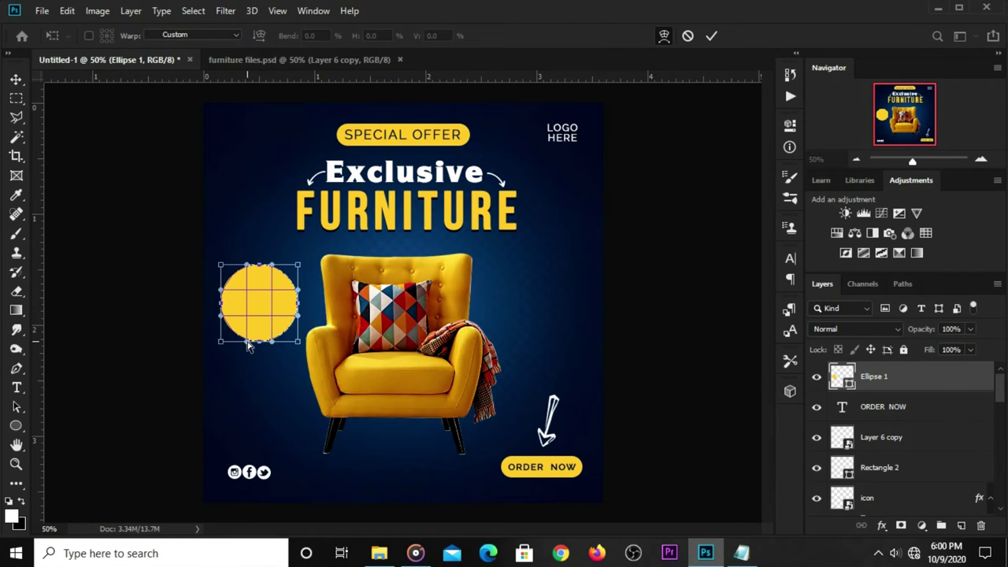
drag(247, 344, 273, 298)
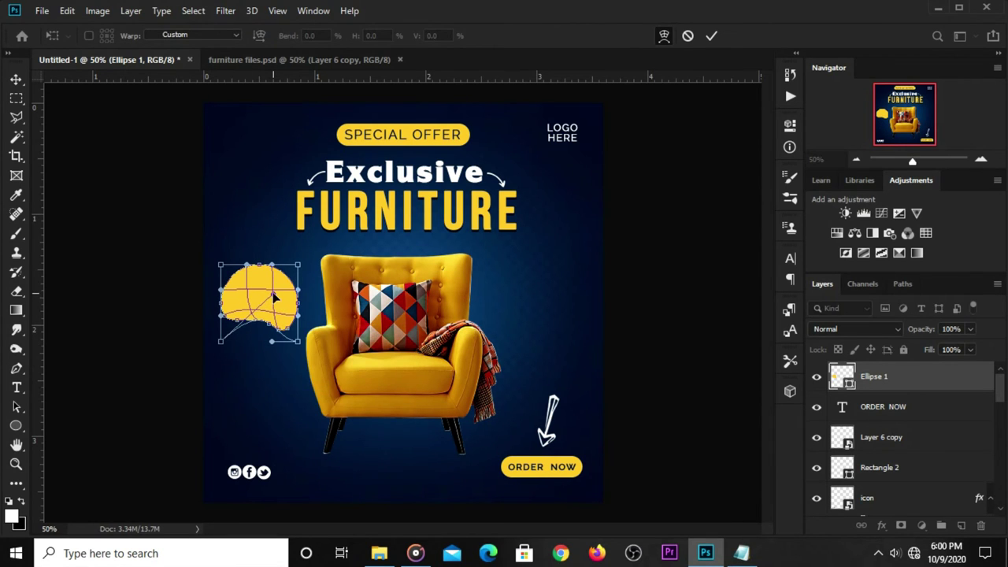
click(710, 37)
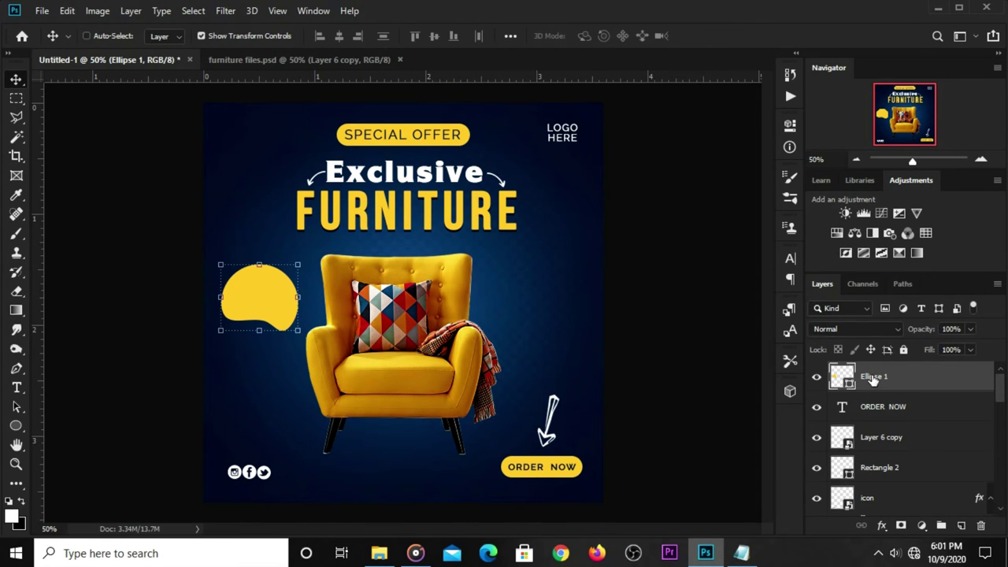
Duplicate the yellow blob, nudge the copy left and down, and give it a Gradient Overlay.
key(ctrl+j)
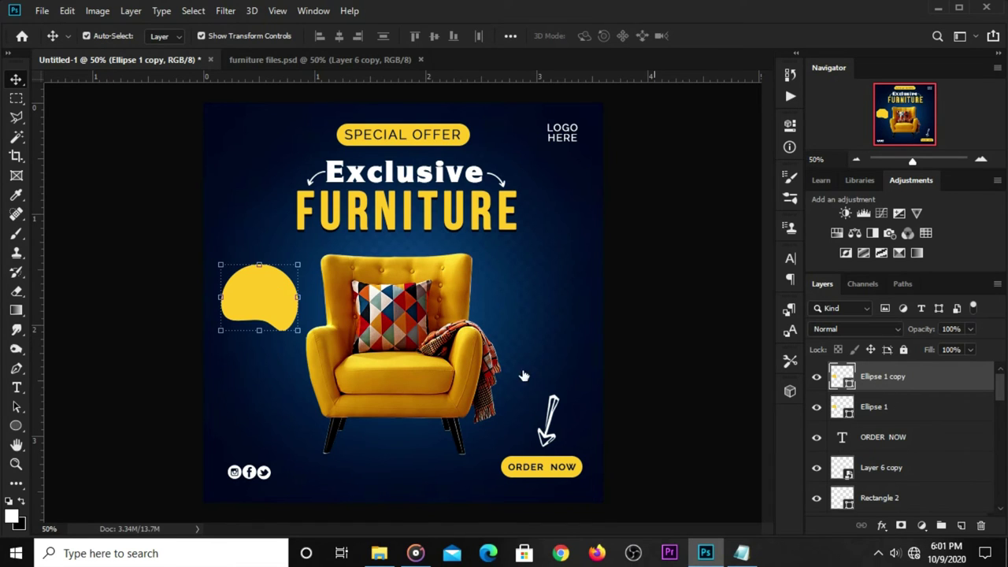
drag(273, 310, 269, 317)
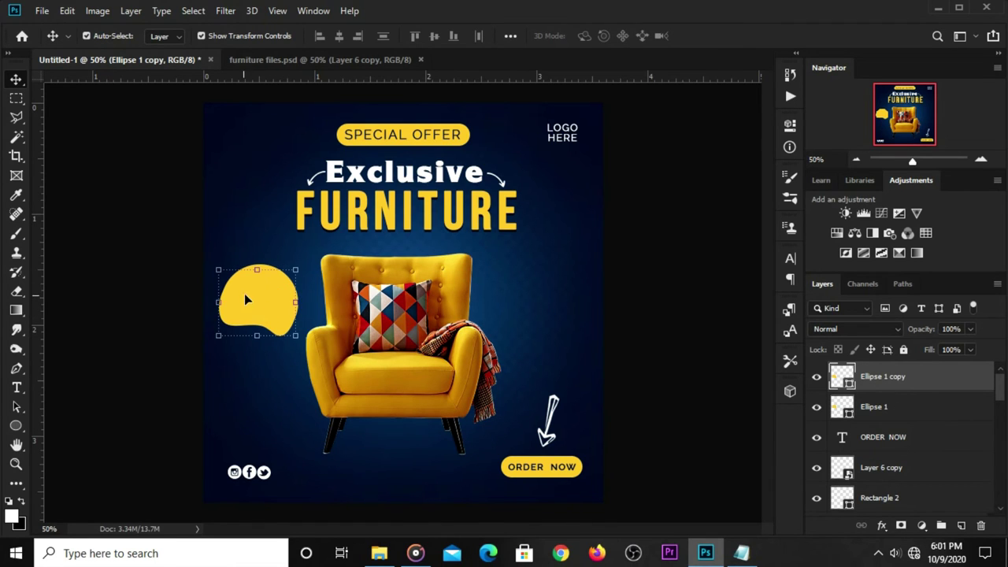
click(882, 525)
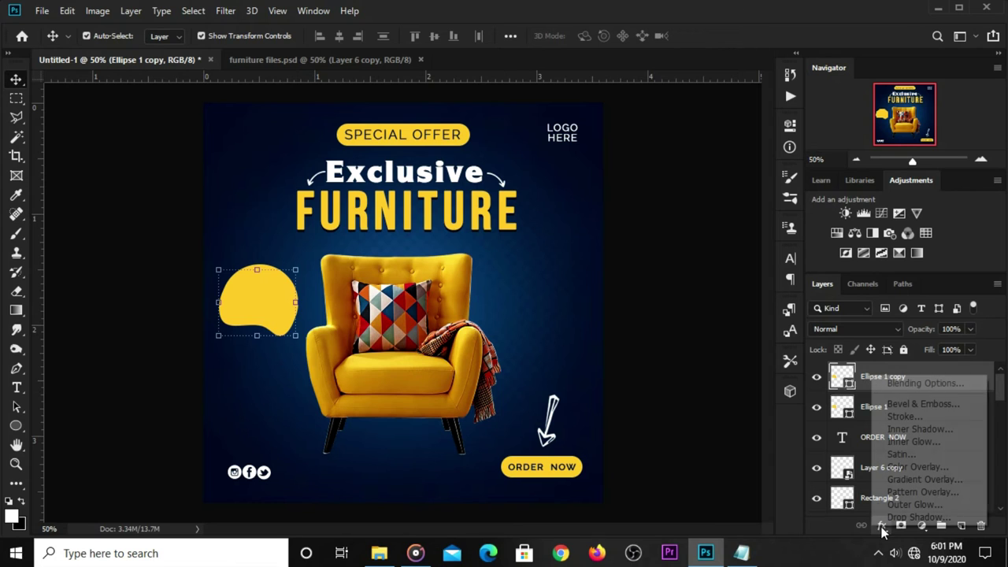
click(895, 517)
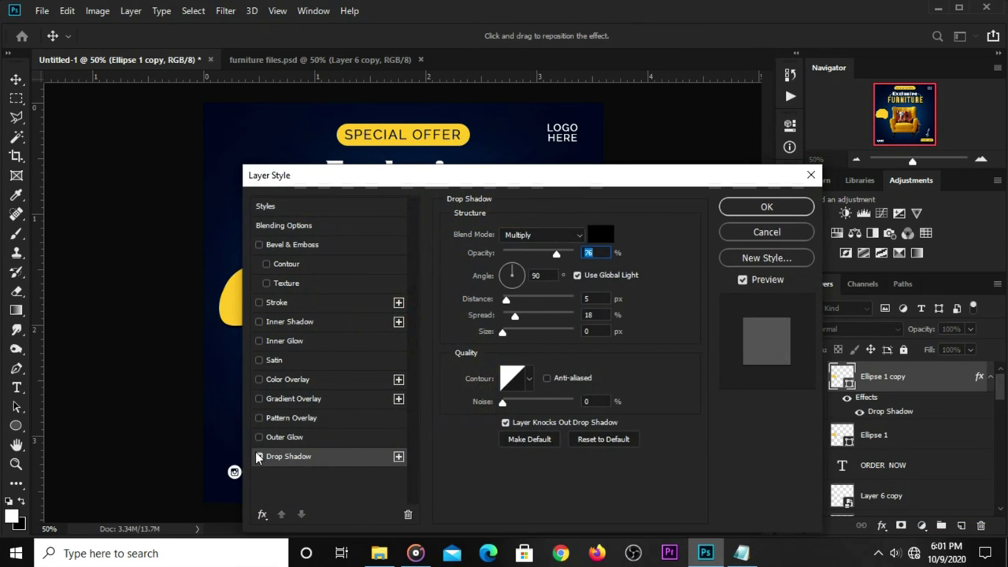
click(258, 456)
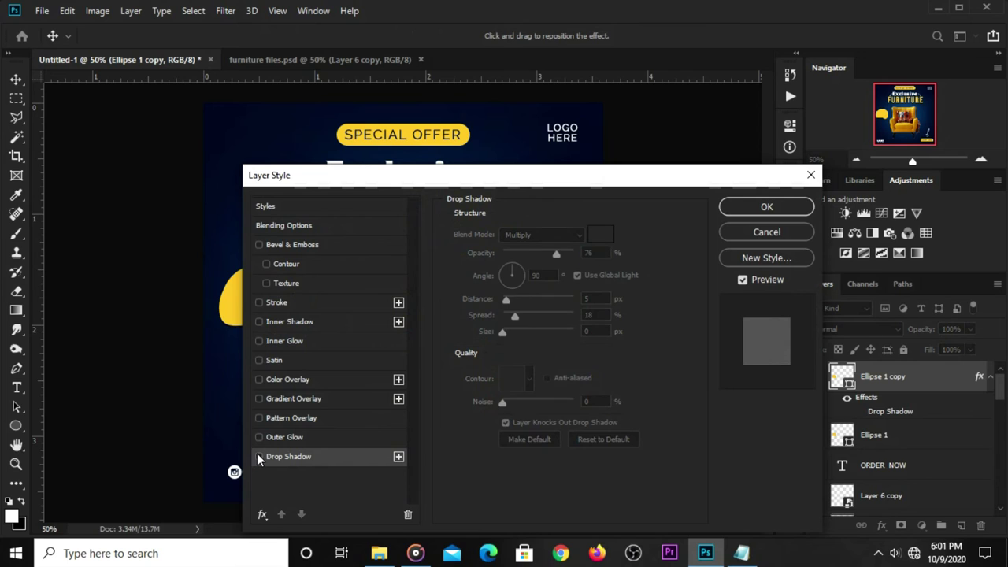
click(267, 399)
click(284, 399)
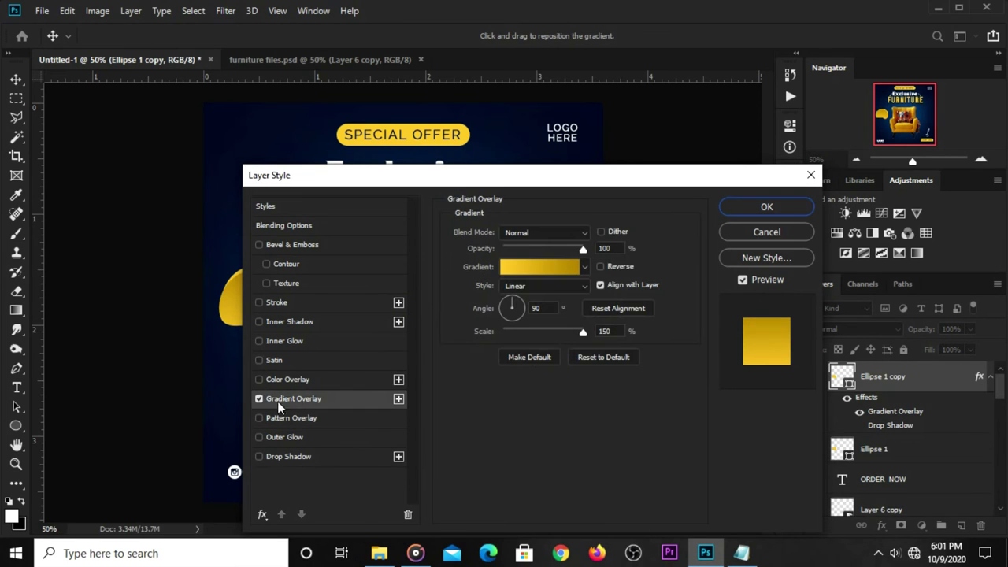
Set the copy's gradient to run from yellow f0bd2d to dark gold ac8005.
click(515, 267)
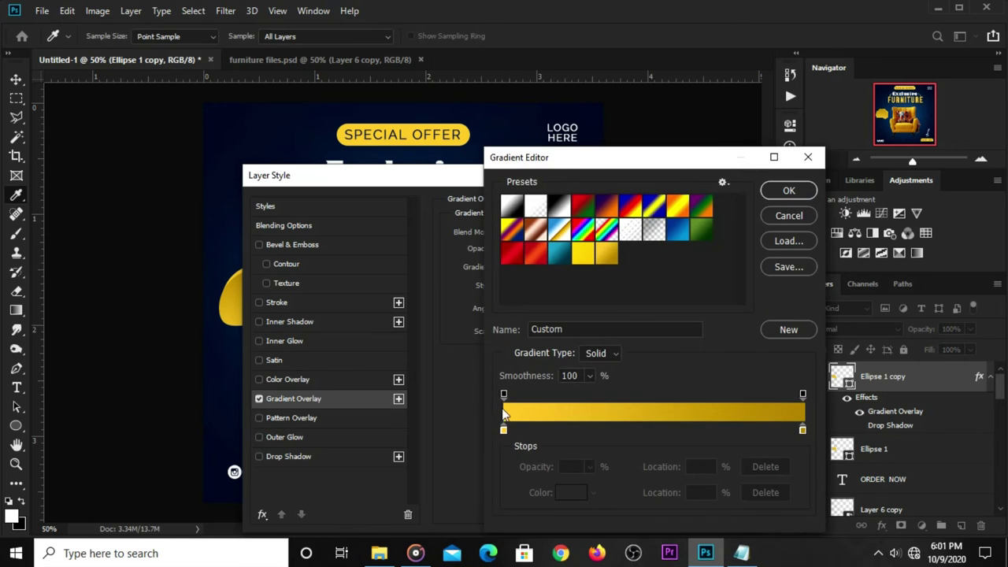
click(503, 430)
click(562, 493)
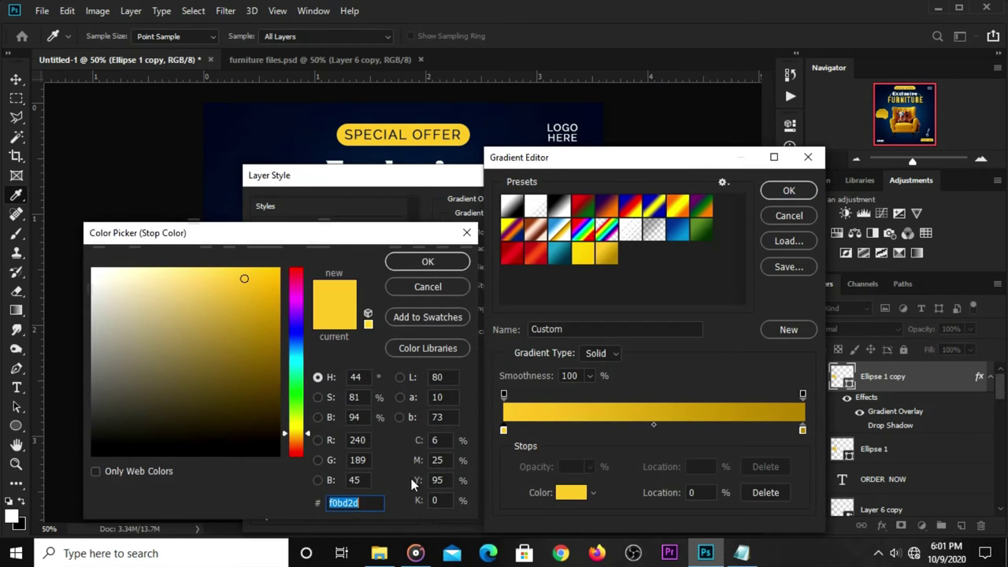
click(402, 265)
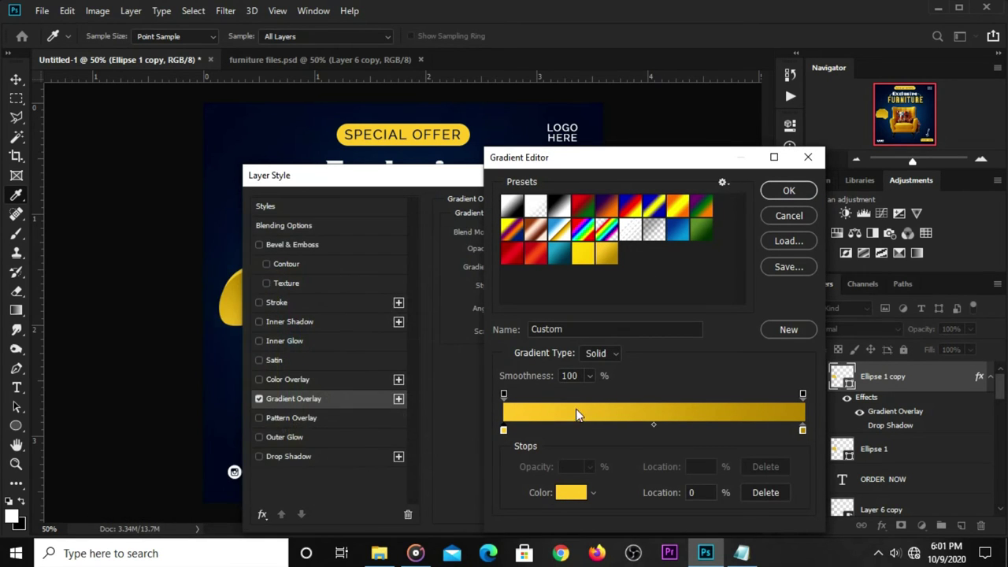
click(802, 429)
click(566, 495)
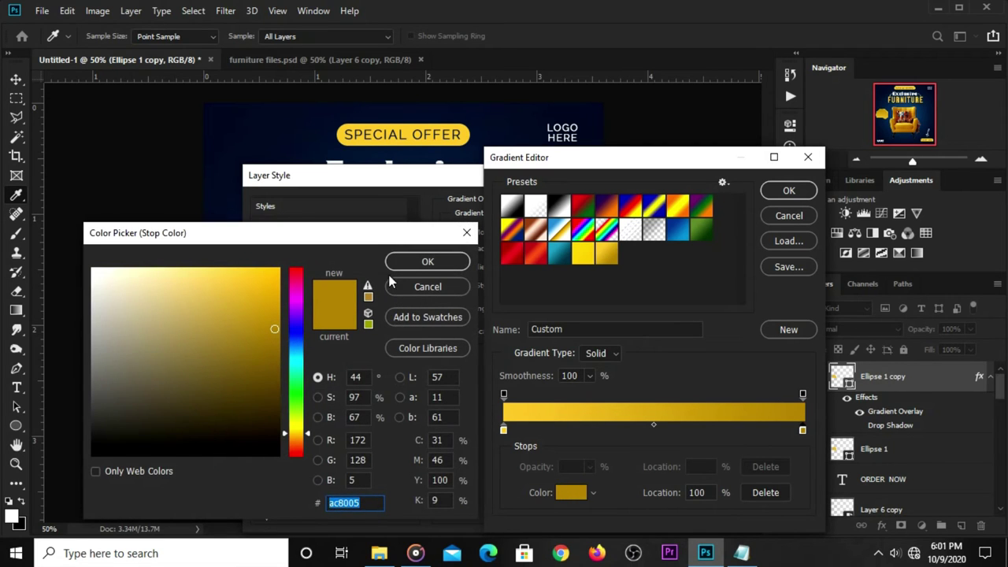
click(401, 264)
click(783, 192)
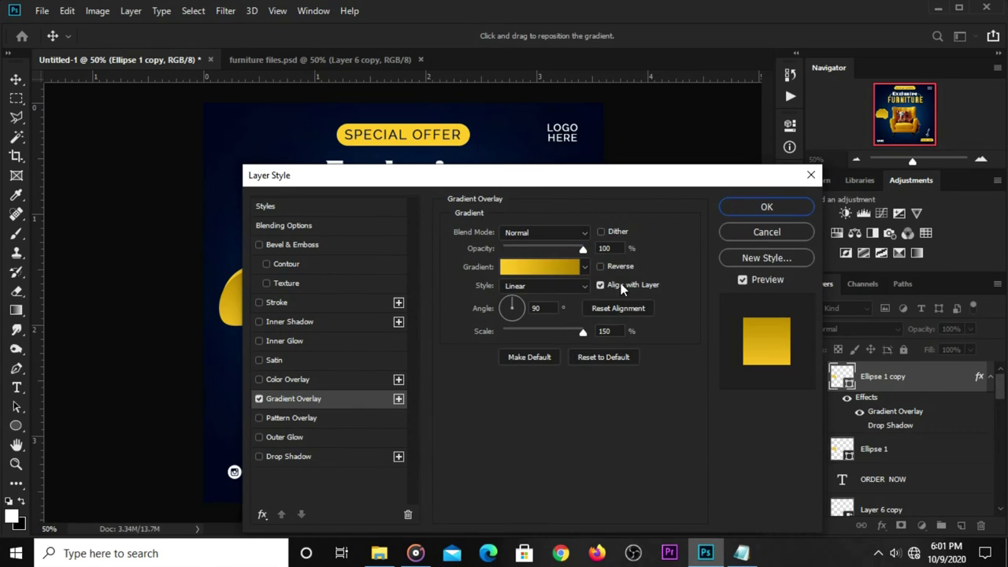
Finish the gradient overlay at 90° and 150% scale, then nudge the copy up slightly.
click(609, 248)
drag(542, 307, 532, 309)
click(746, 210)
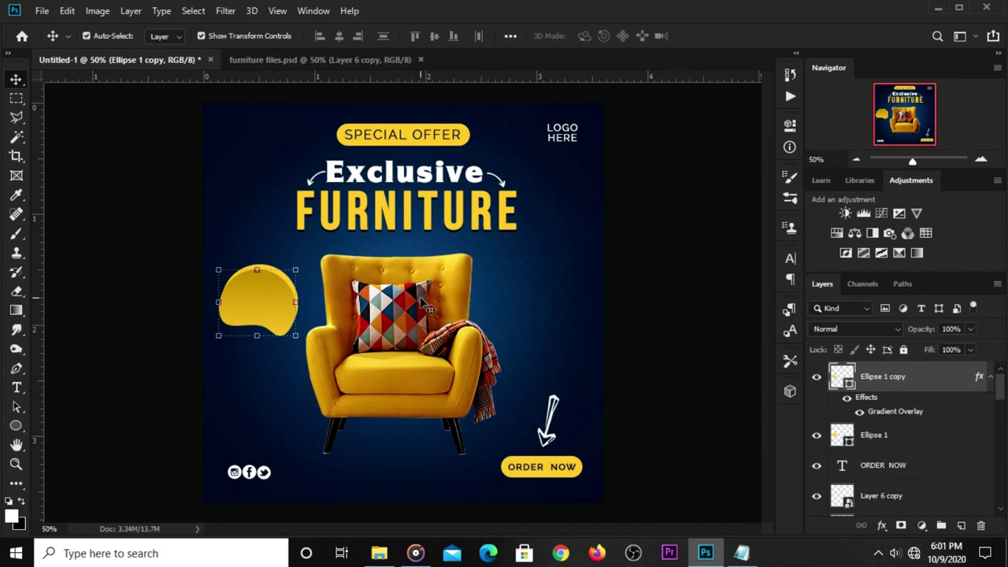
drag(268, 296, 269, 295)
Add a Drop Shadow to the original Ellipse 1 blob.
click(634, 263)
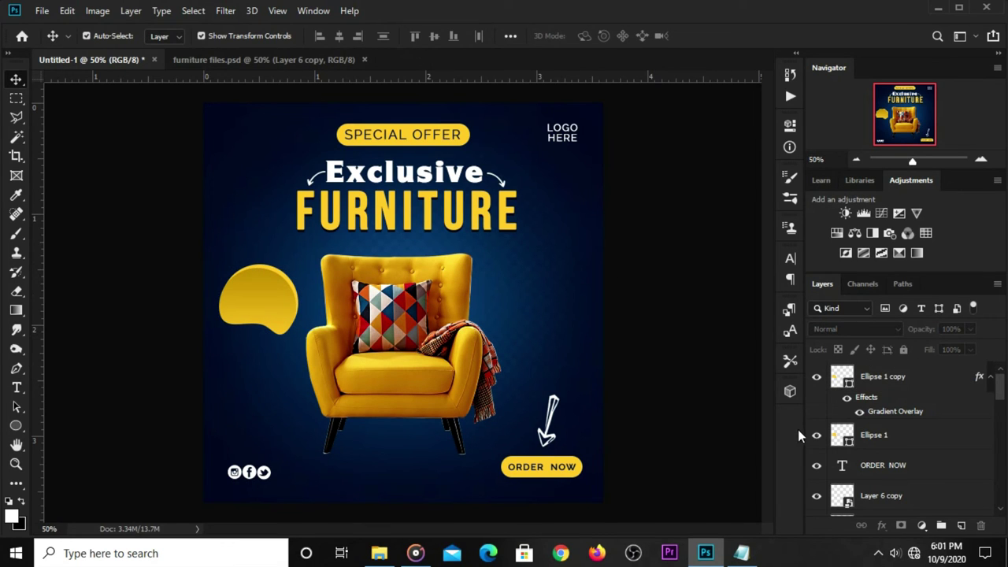
click(888, 442)
click(881, 524)
click(853, 505)
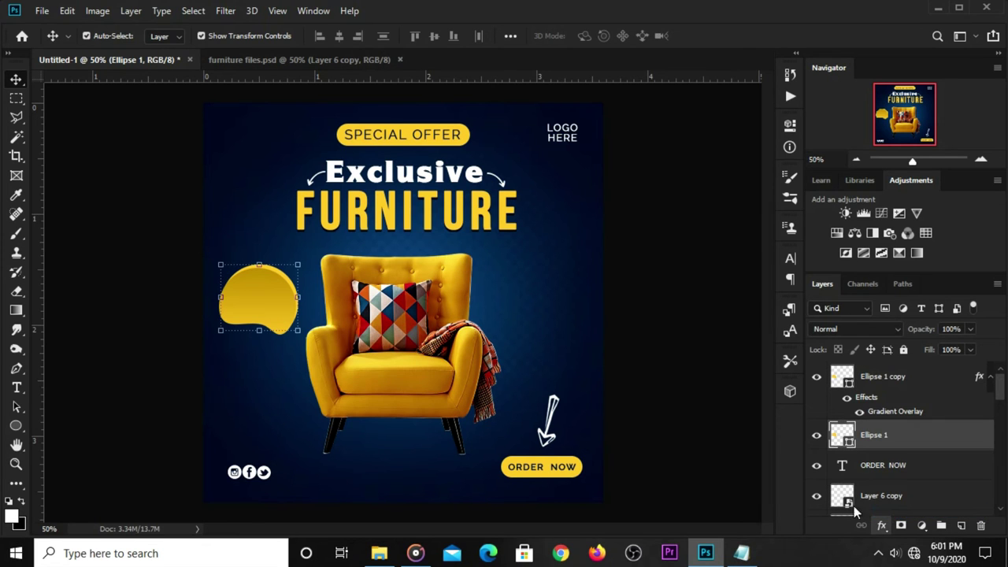
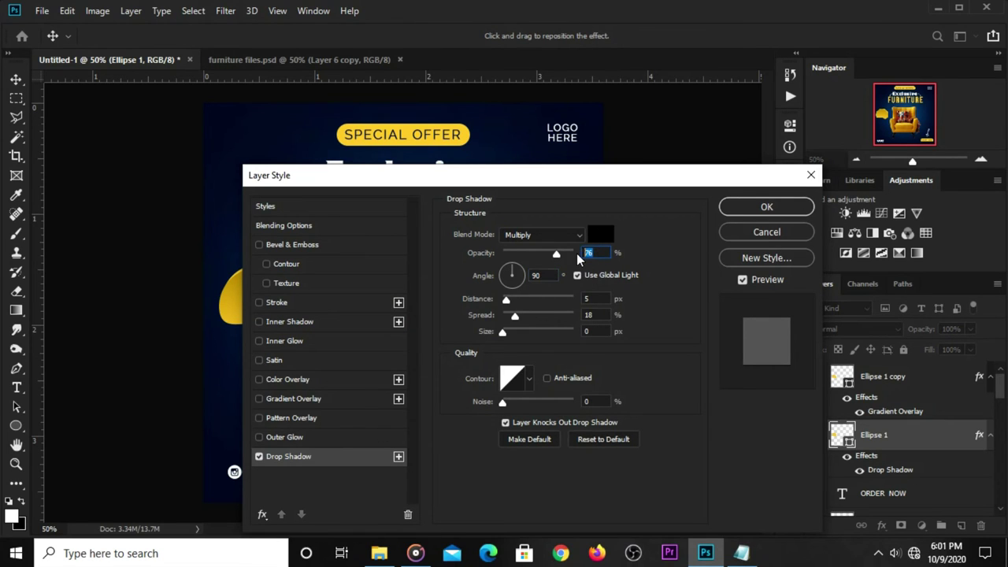
Give Ellipse 1's drop shadow a 26 px distance and 26% spread, then apply it.
click(597, 300)
text(26)
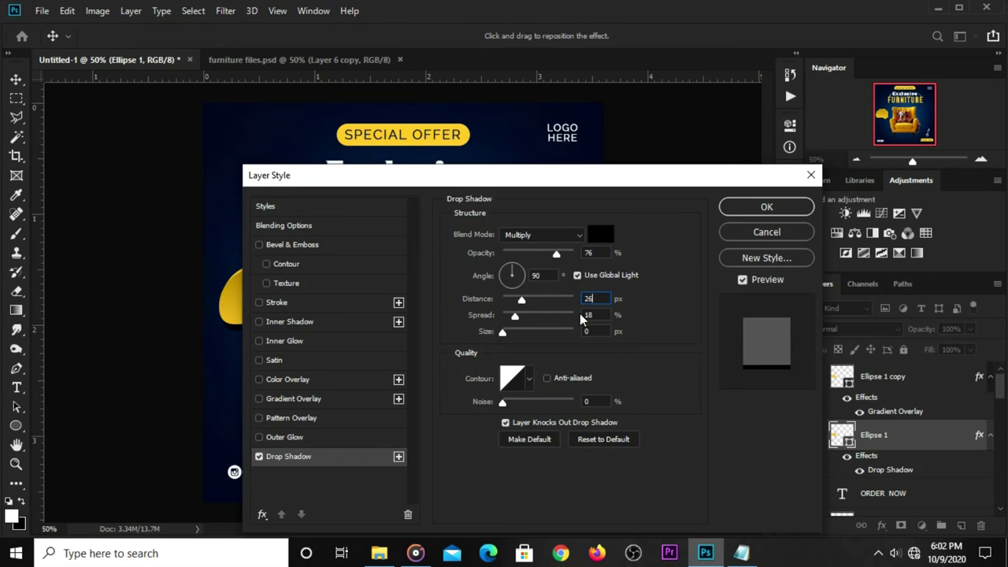
click(582, 315)
text(26)
click(592, 332)
mouse_move(474, 187)
mouse_down()
mouse_move(482, 201)
mouse_move(473, 203)
mouse_up()
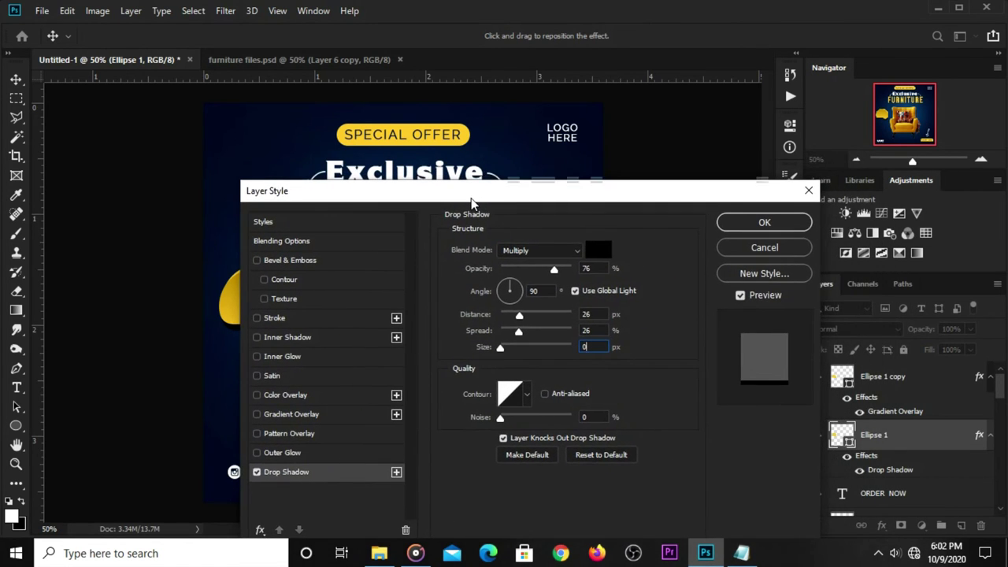
click(729, 224)
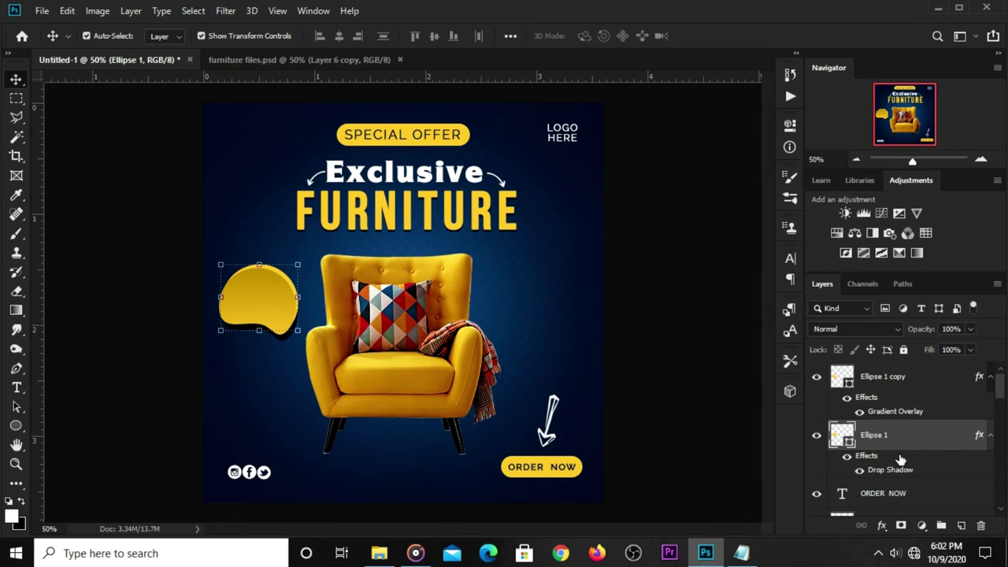
Select both Ellipse layers and rotate the yellow blob about 26 degrees.
click(819, 438)
shift+click(883, 383)
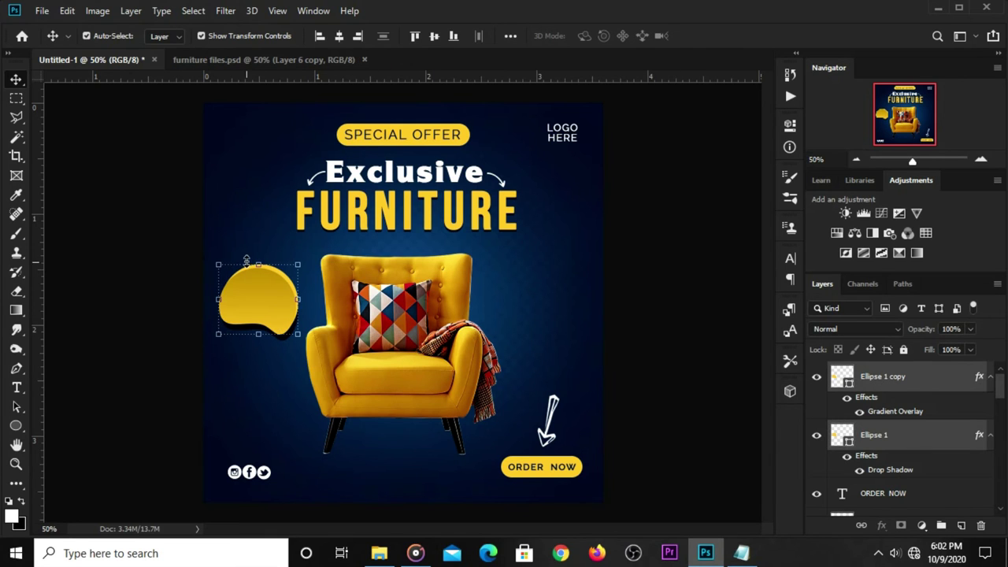
key(ctrl+t)
drag(180, 295, 197, 333)
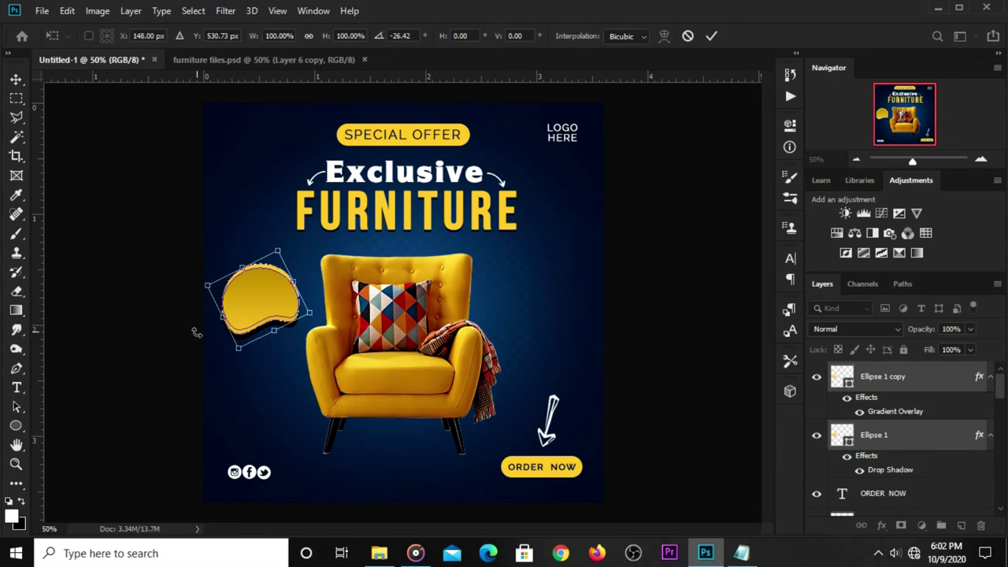
click(712, 36)
click(669, 237)
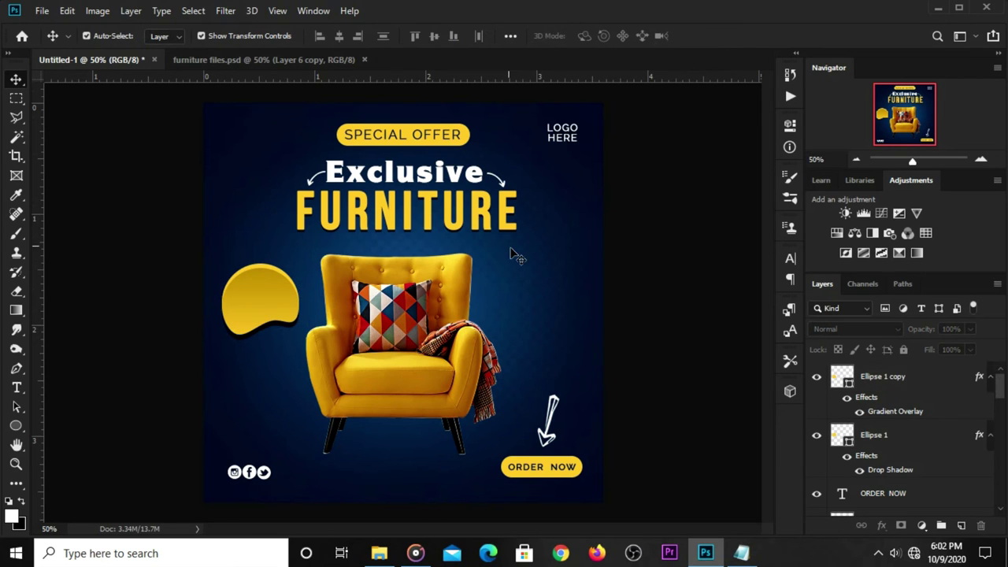
Reduce Ellipse 1's drop shadow distance to 21 px.
click(248, 344)
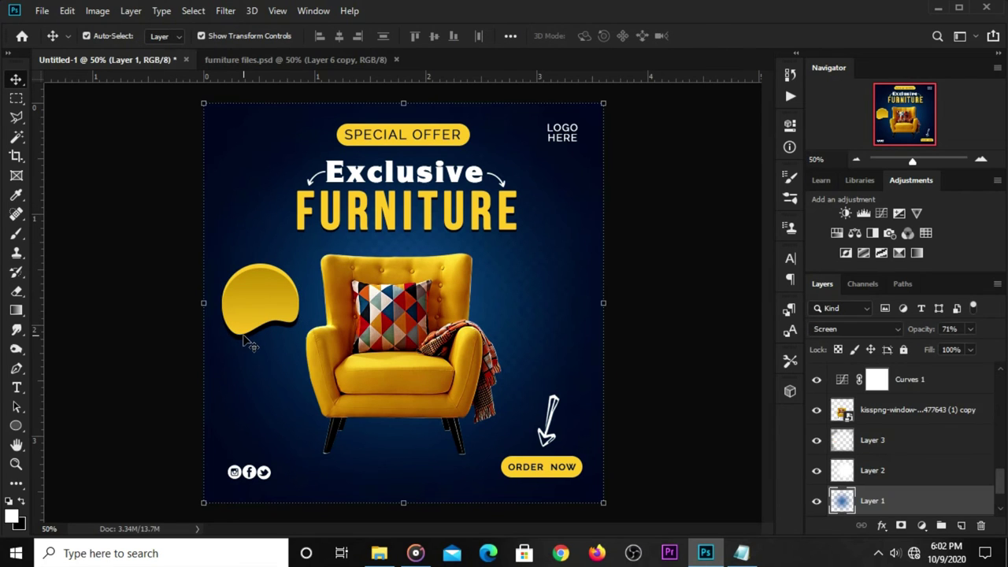
click(274, 267)
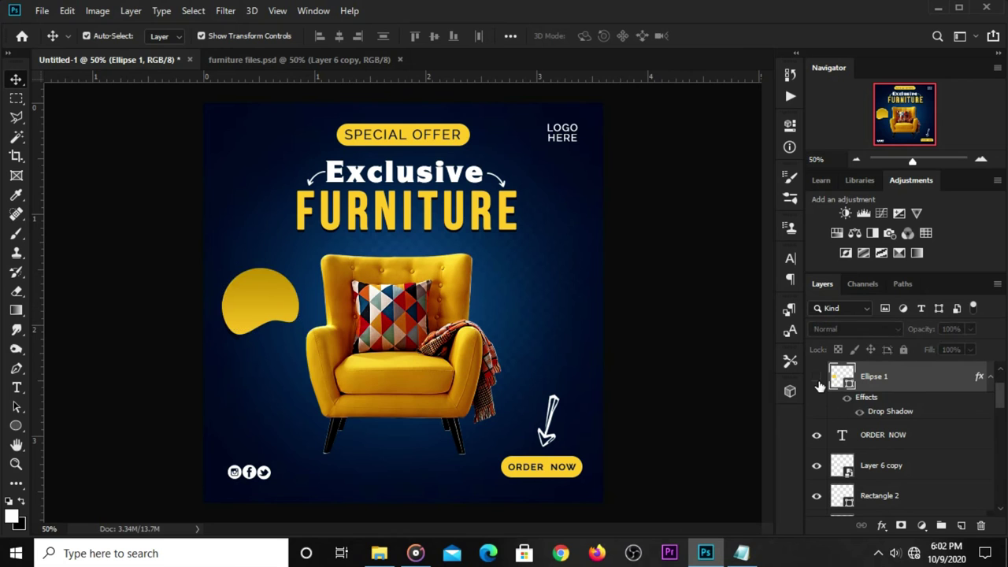
drag(858, 386, 874, 529)
click(882, 525)
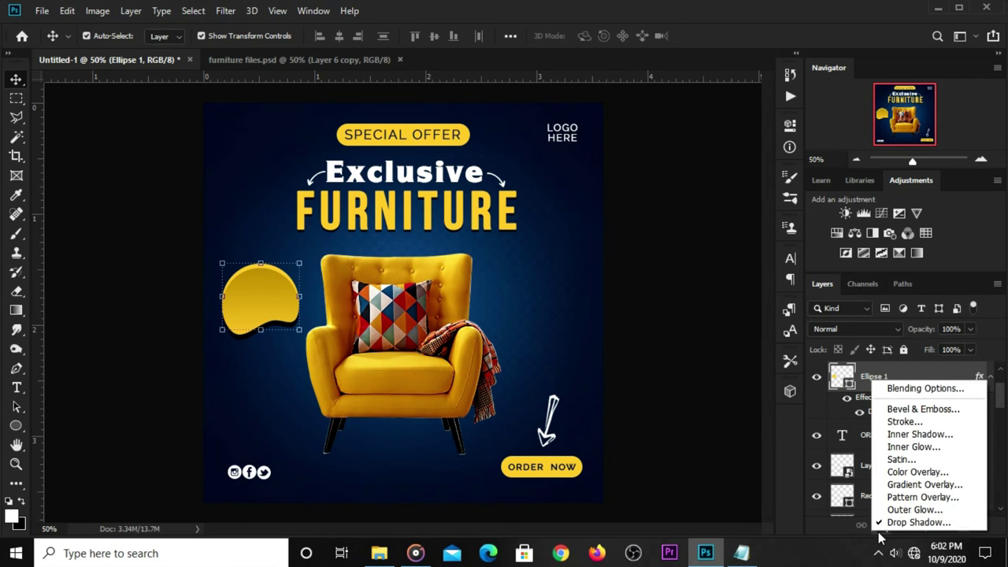
click(737, 439)
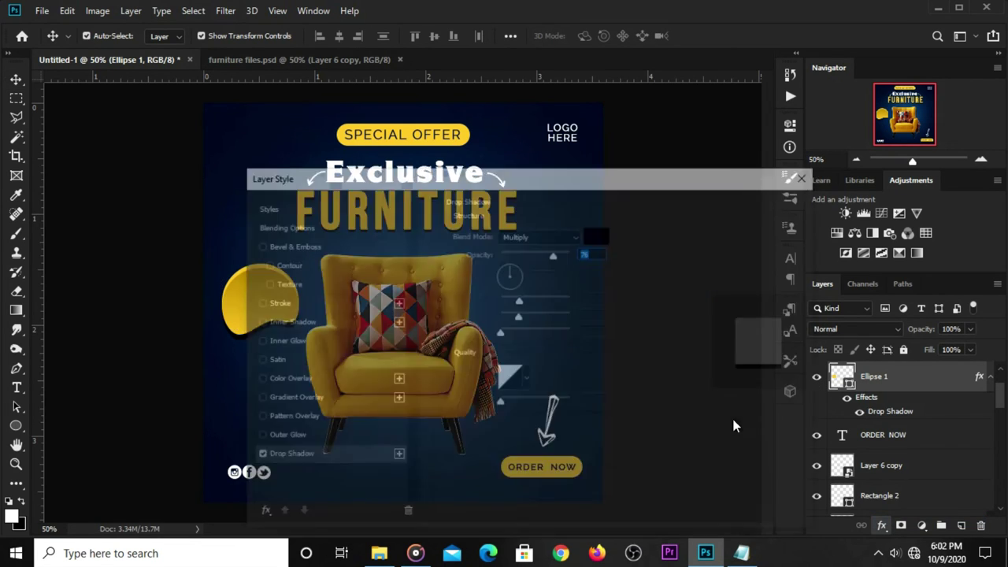
click(584, 299)
key(BackSpace)
text(21)
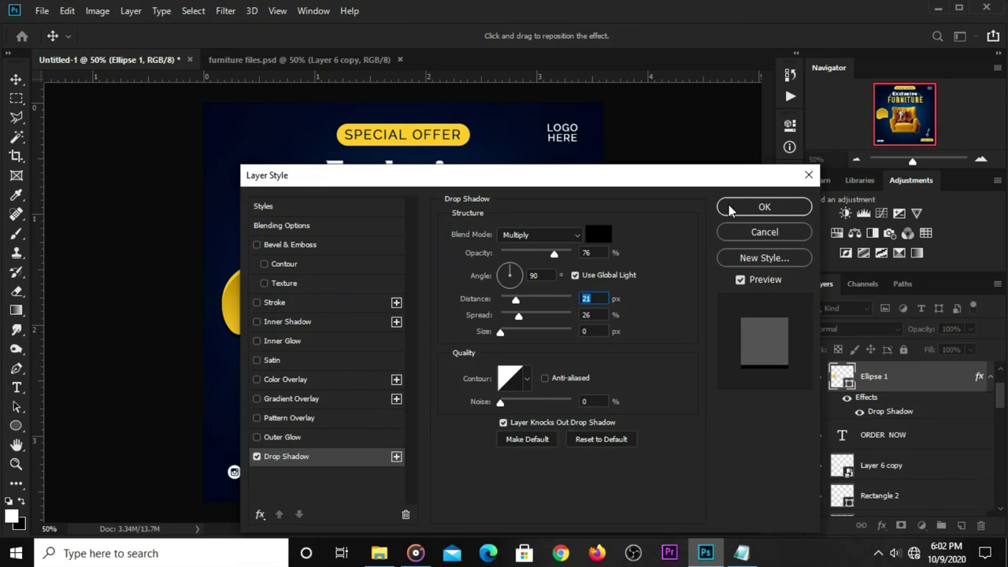
click(732, 209)
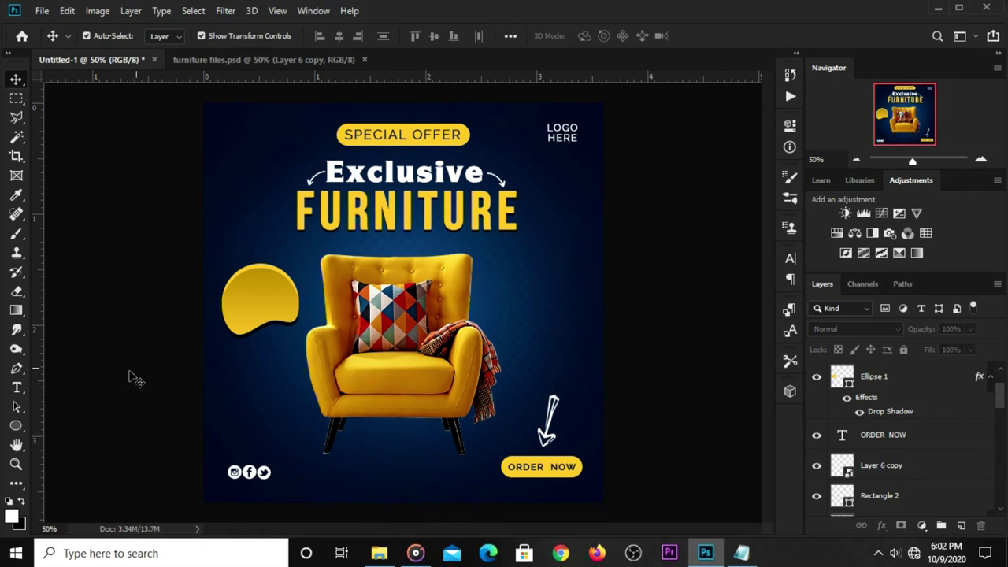
Draw a small yellow-filled circle below the blob, left of the chair.
click(16, 425)
click(57, 454)
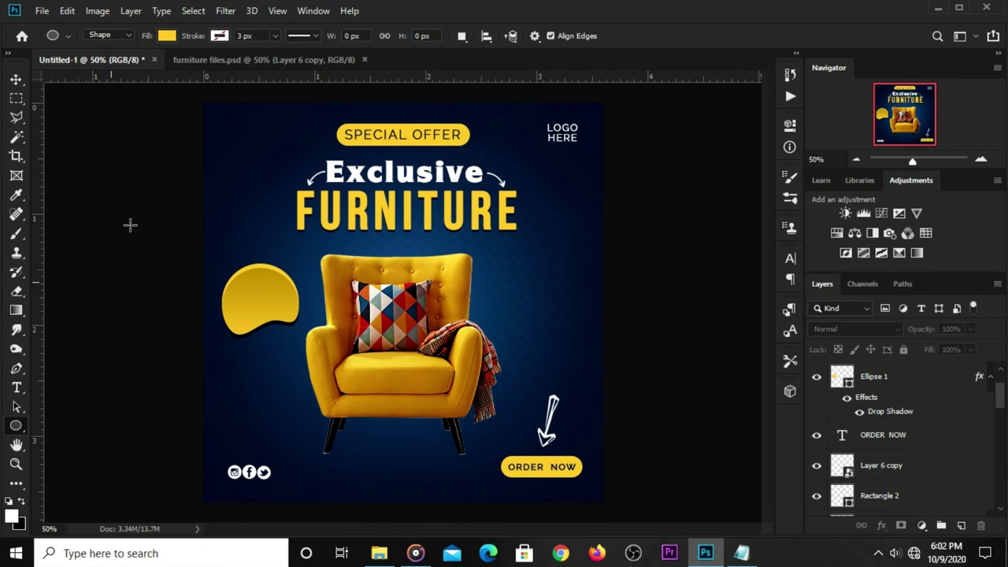
click(166, 38)
click(236, 65)
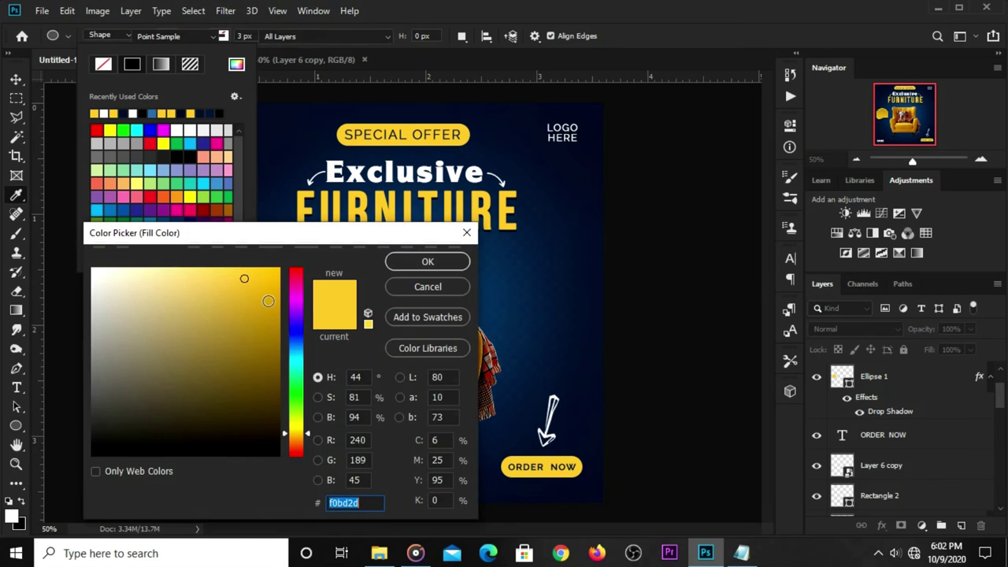
click(411, 262)
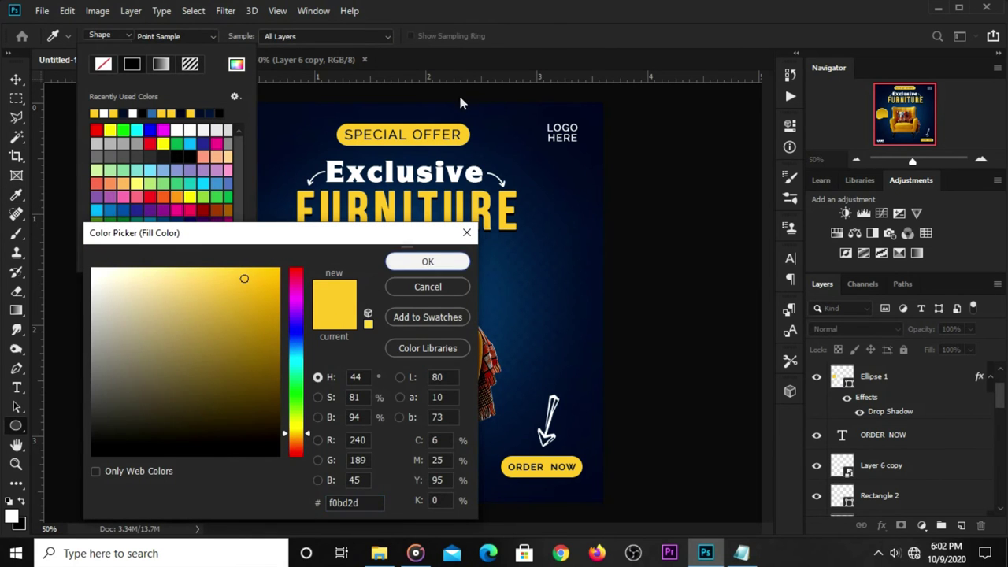
drag(230, 347, 247, 364)
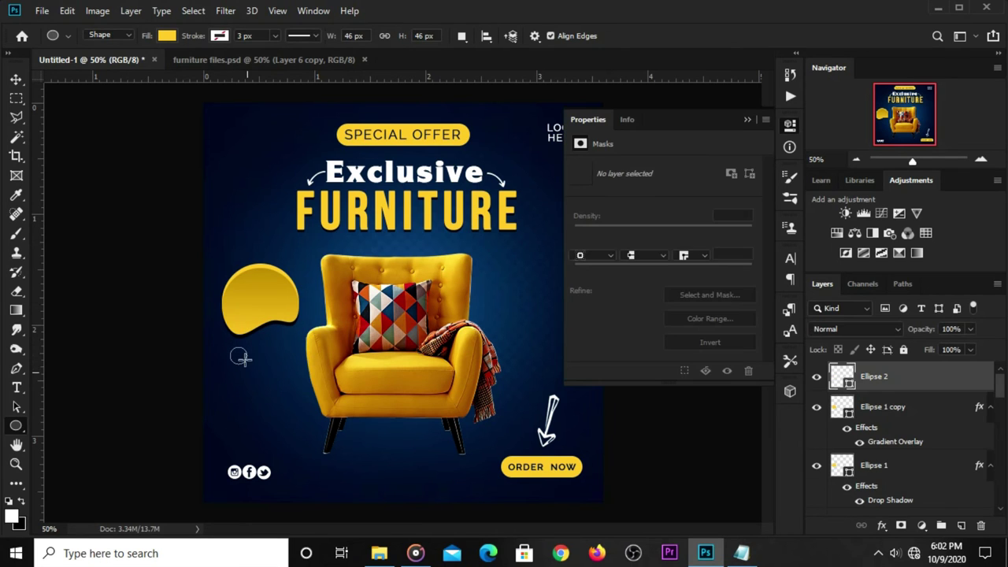
Shrink the small circle to about 76% of its size.
key(v)
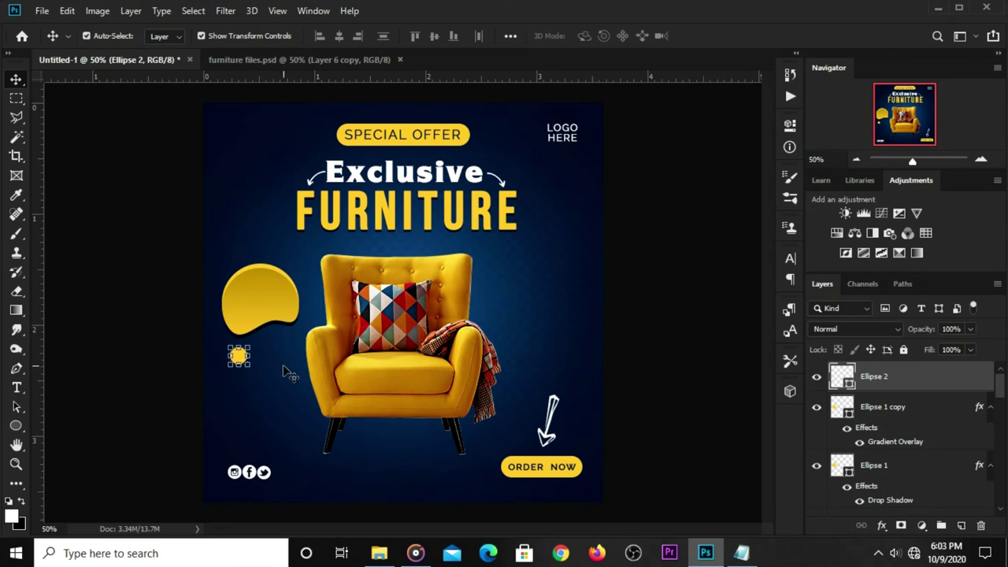
key(ctrl+t)
drag(250, 368, 248, 362)
key(Return)
Give the circle a yellow gradient overlay and duplicate it as Ellipse 2 copy.
click(882, 525)
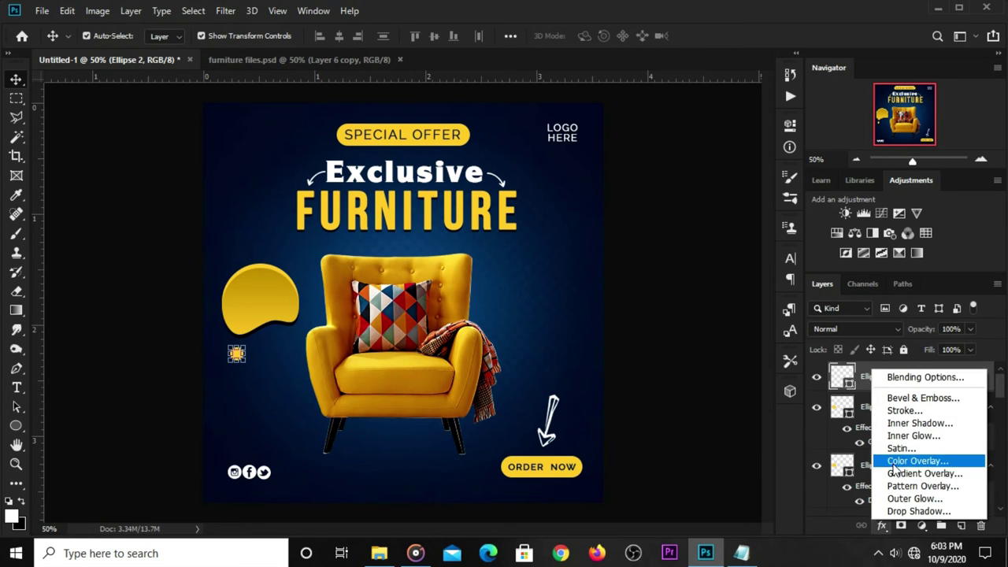
key(Escape)
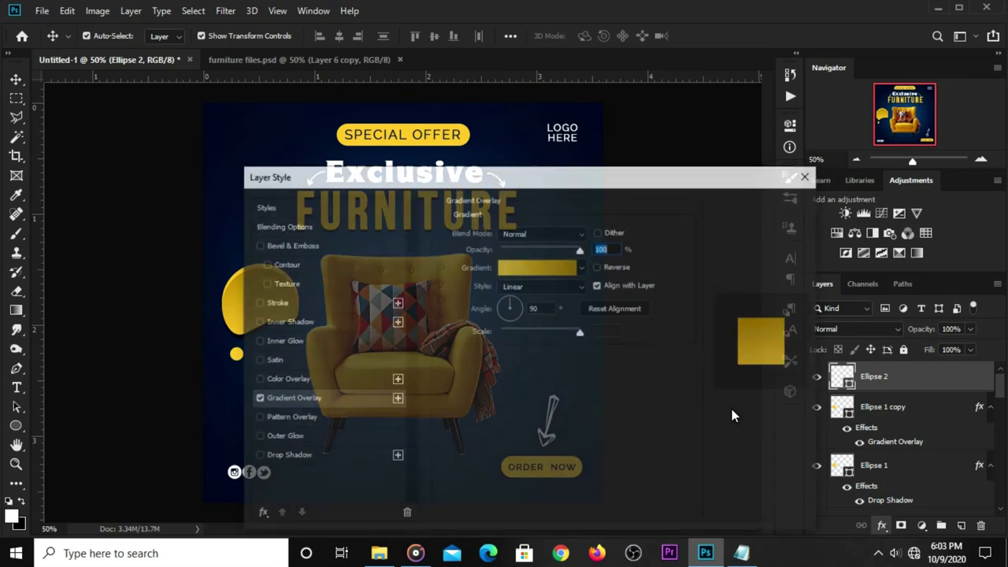
click(551, 267)
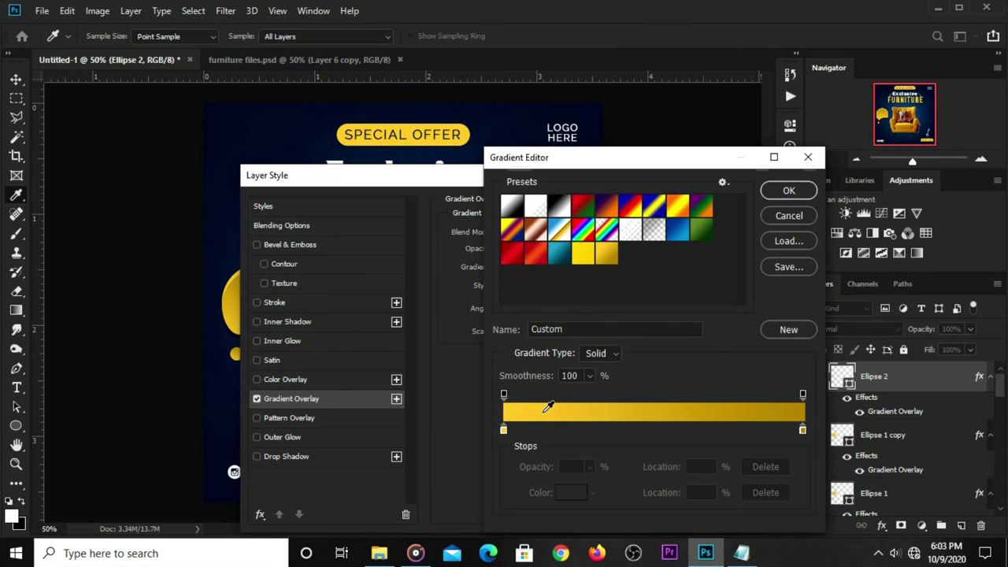
click(787, 191)
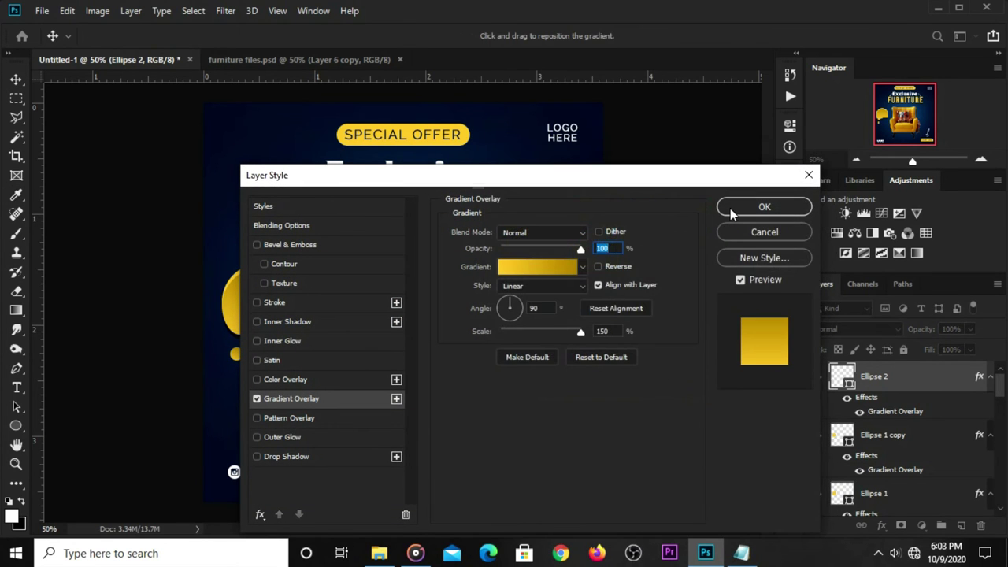
click(759, 206)
key(ctrl)
key(ctrl+j)
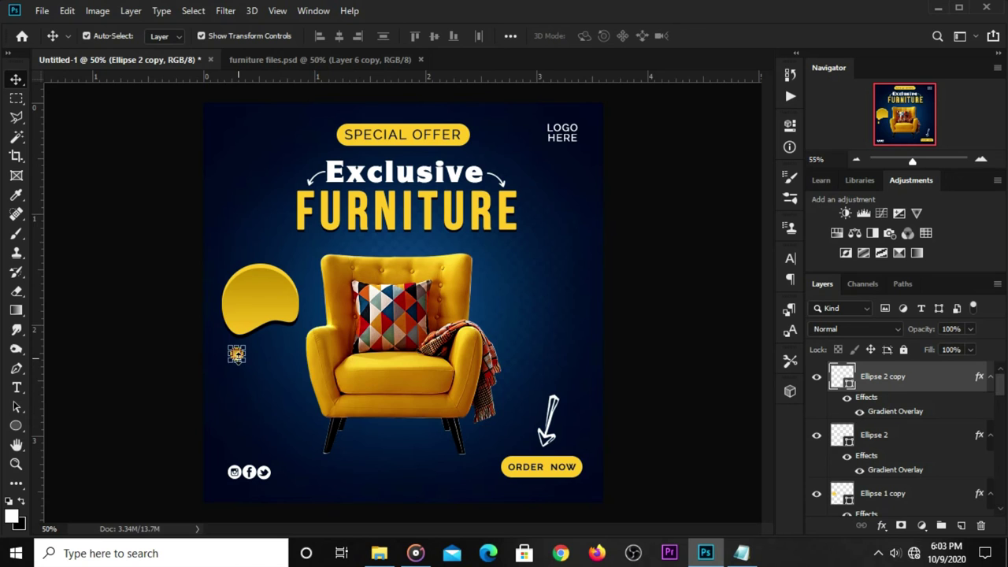
Move the circle copy up and to the right, under the blob.
scroll(236, 354, up, 1)
scroll(215, 359, up, 1)
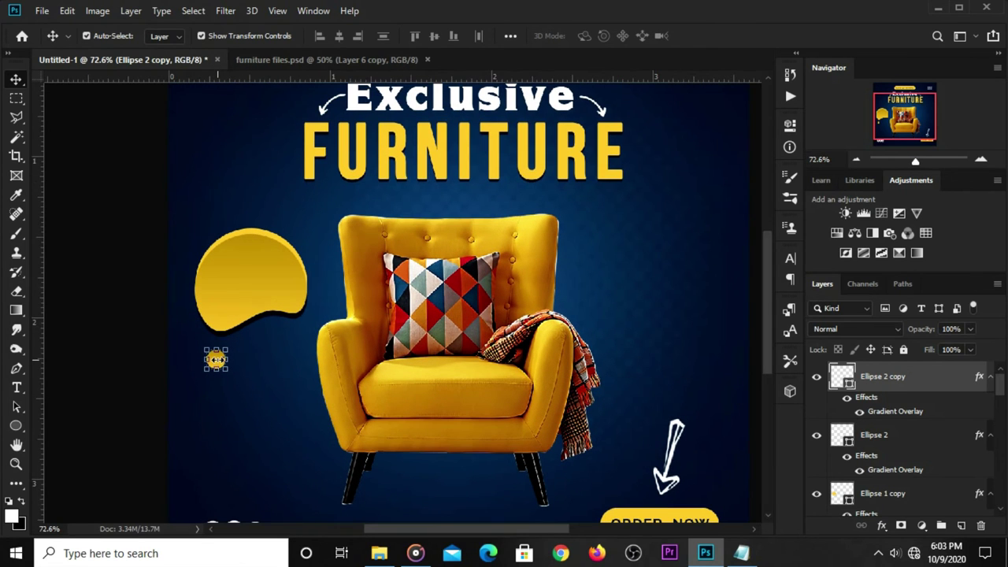
key(ctrl+t)
scroll(216, 359, up, 1)
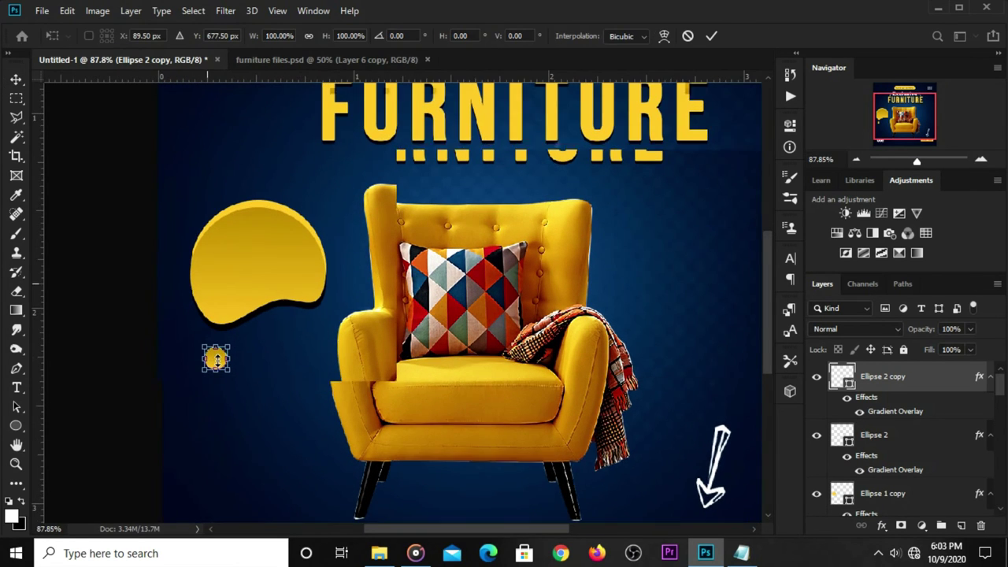
drag(215, 359, 301, 325)
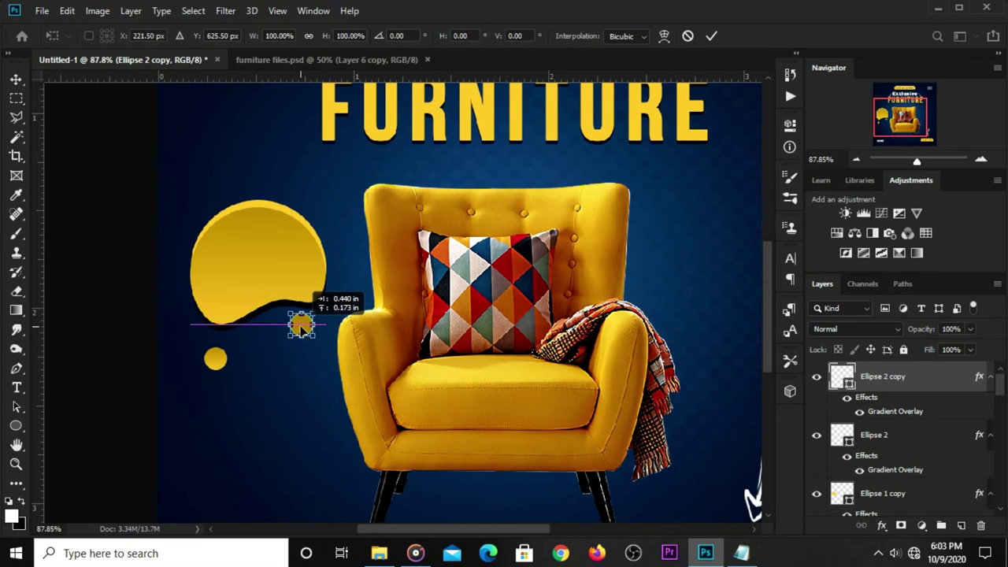
key(Return)
Add another dot shifted left, then Alt-drag a further copy above the yellow blob.
key(ctrl+j)
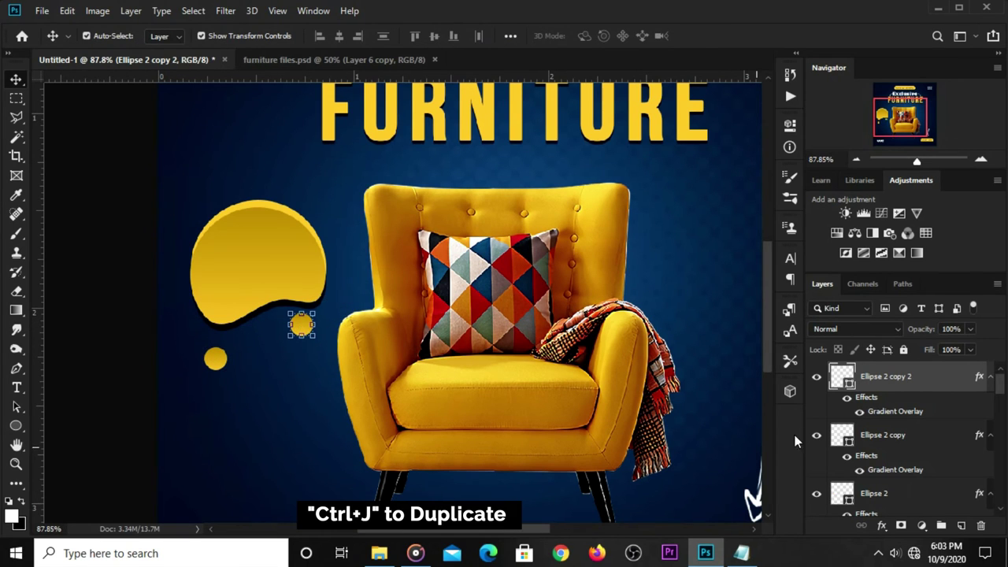
key(ctrl+t)
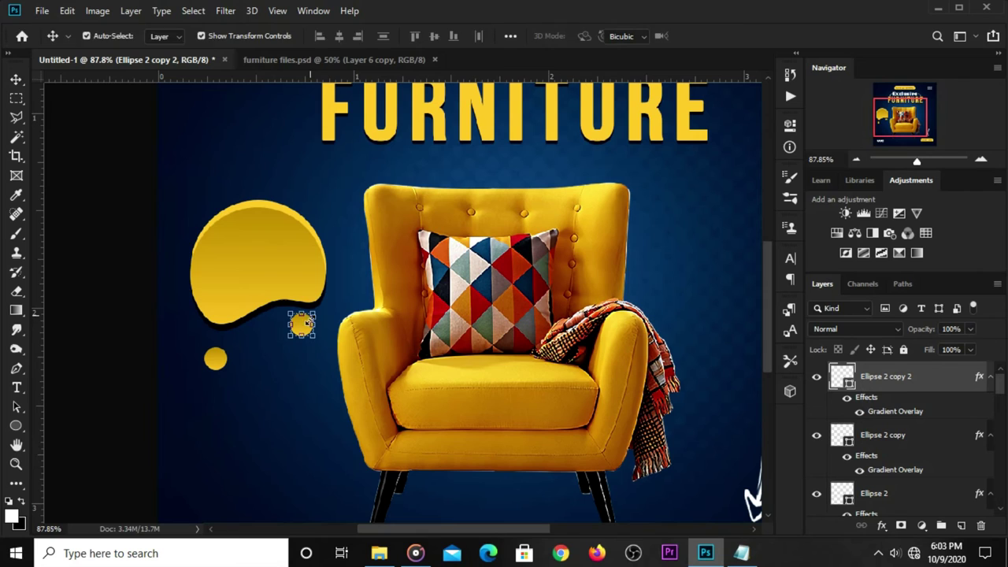
drag(301, 325, 275, 316)
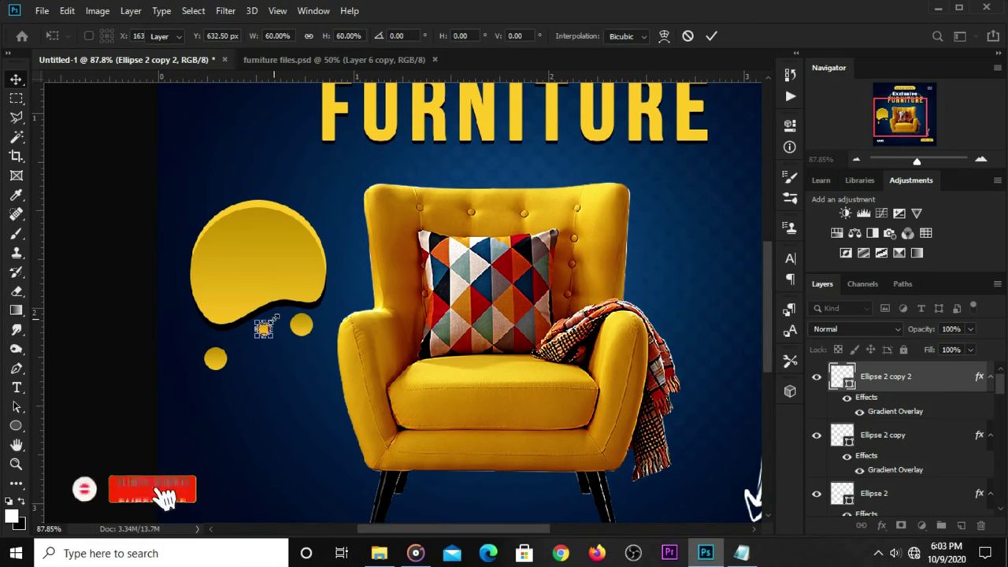
key(Return)
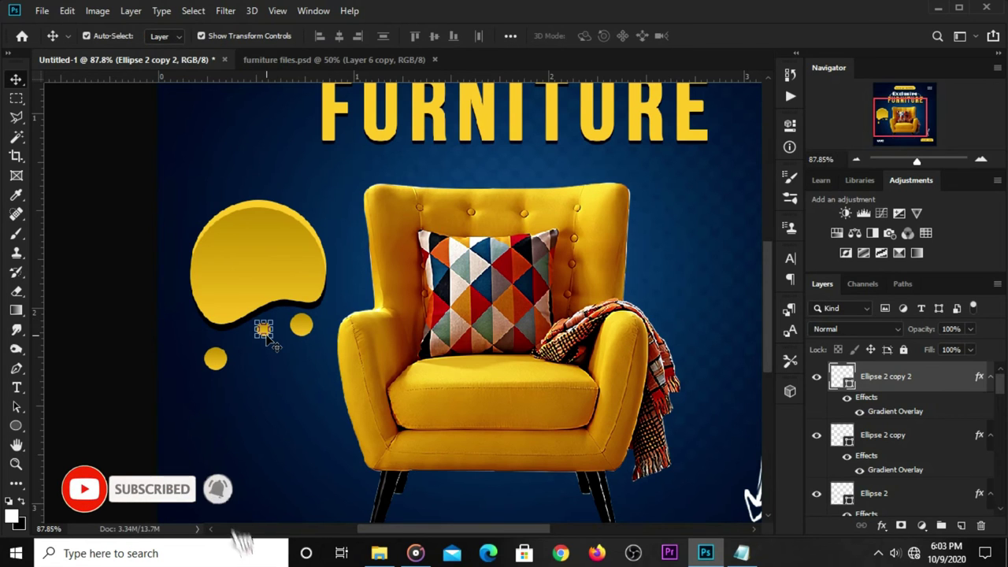
mouse_move(265, 334)
alt+mouse_down()
mouse_move(210, 192)
mouse_move(218, 185)
alt+mouse_up()
key(ctrl+minus)
key(ctrl+minus)
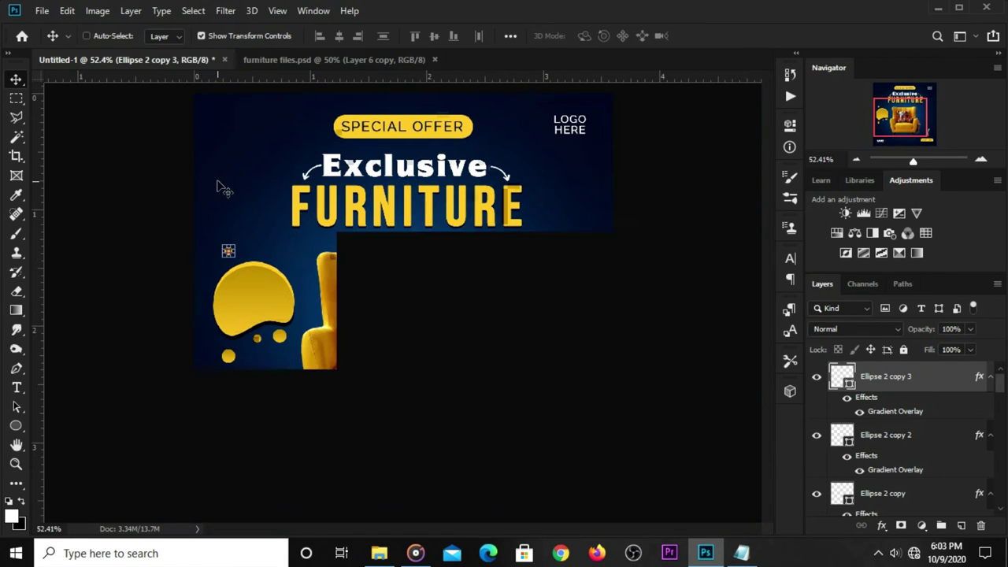
Copy the words 'up to' from the Notepad poster text.
click(17, 387)
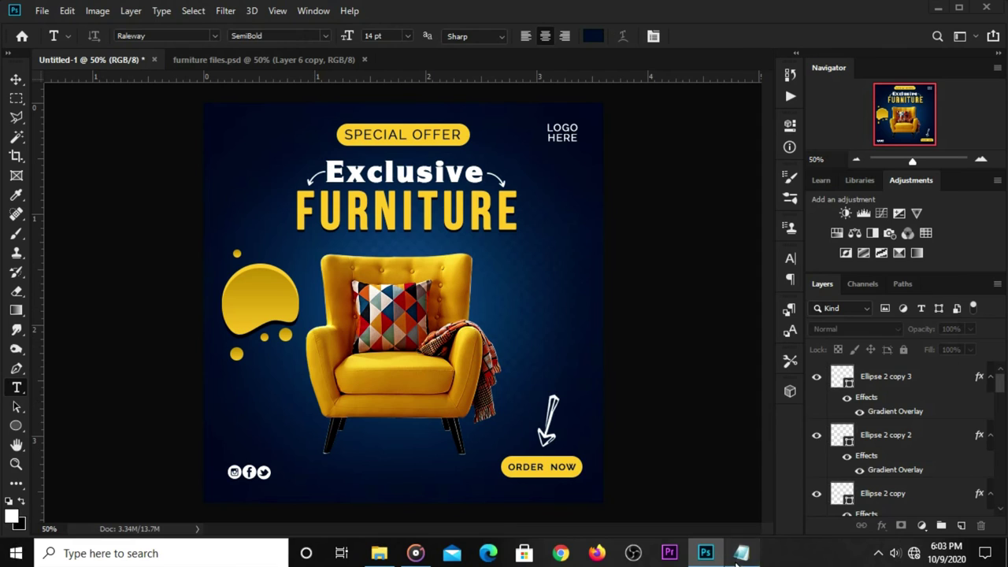
click(740, 552)
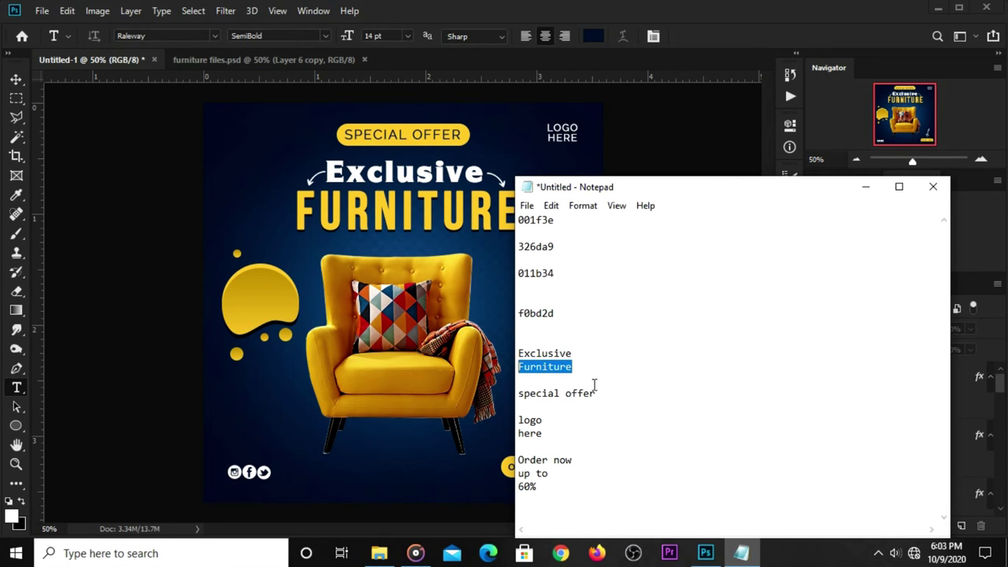
drag(553, 473, 497, 474)
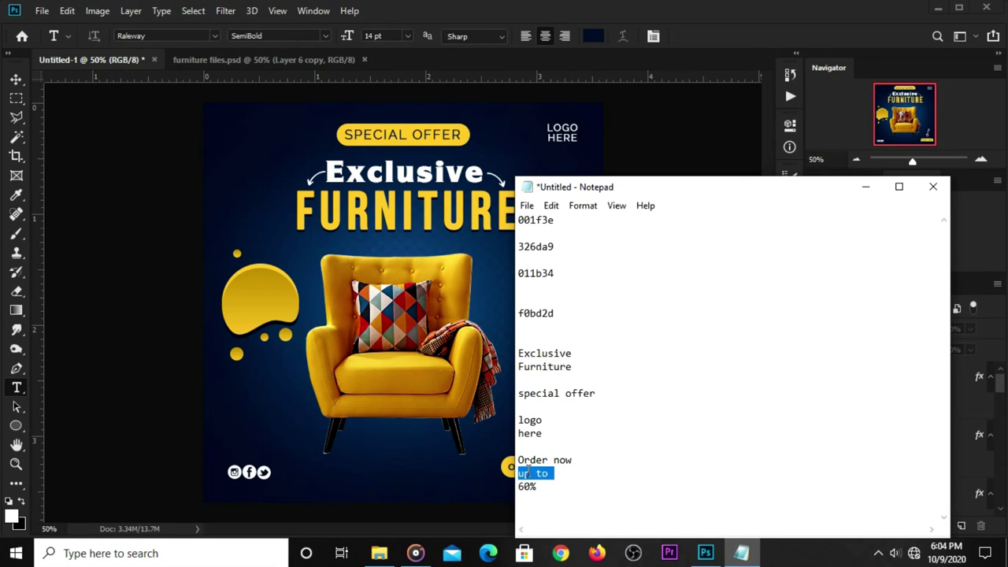
right_click(525, 472)
click(575, 292)
click(703, 39)
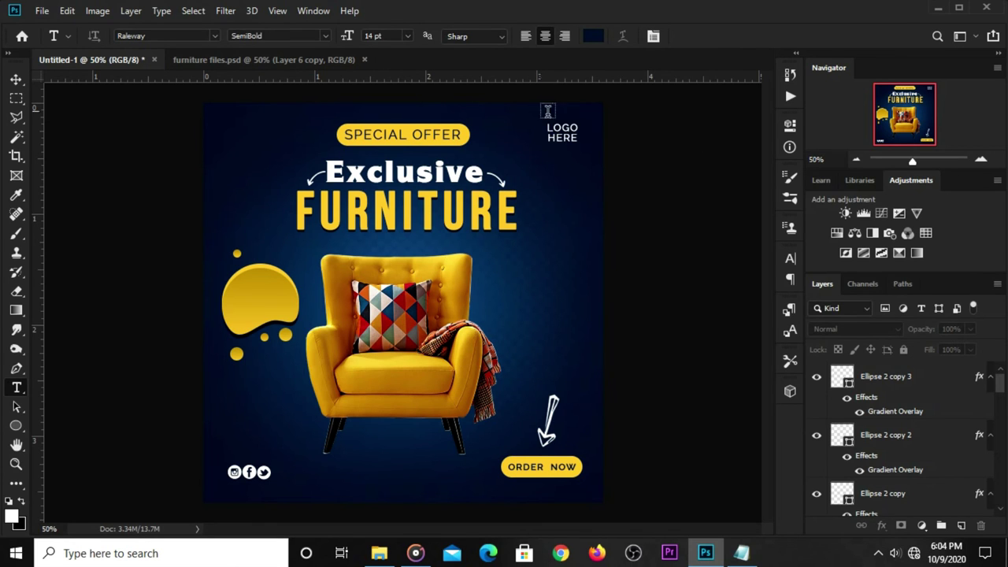
Paste 'up to' as a new dark navy (011b34) text layer below the chair.
click(592, 36)
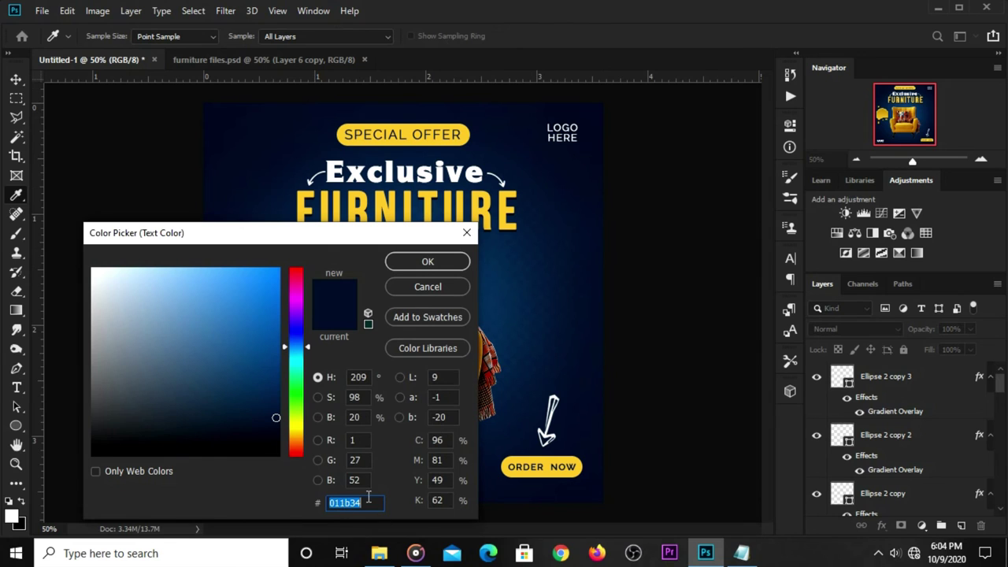
click(417, 265)
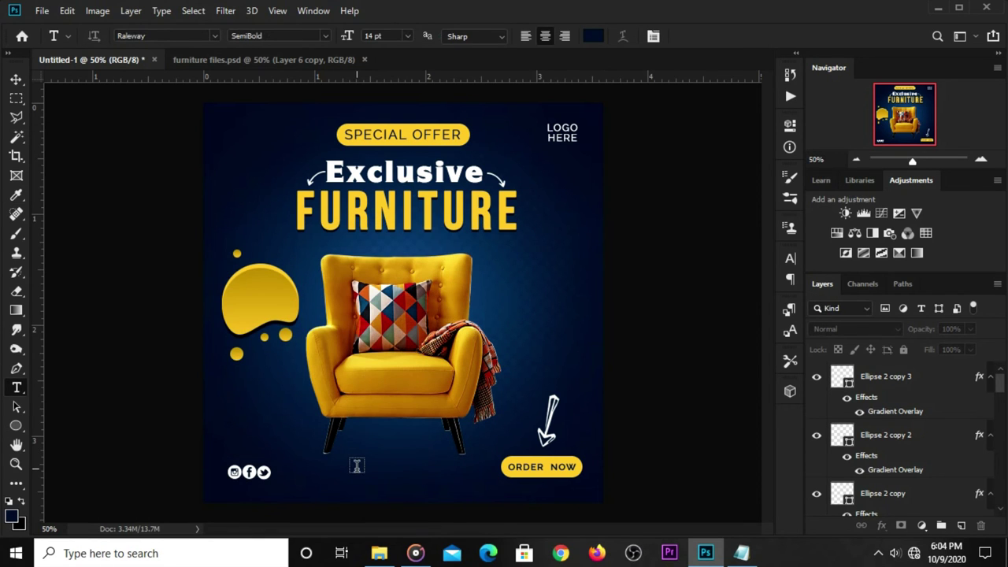
click(356, 466)
key(BackSpace)
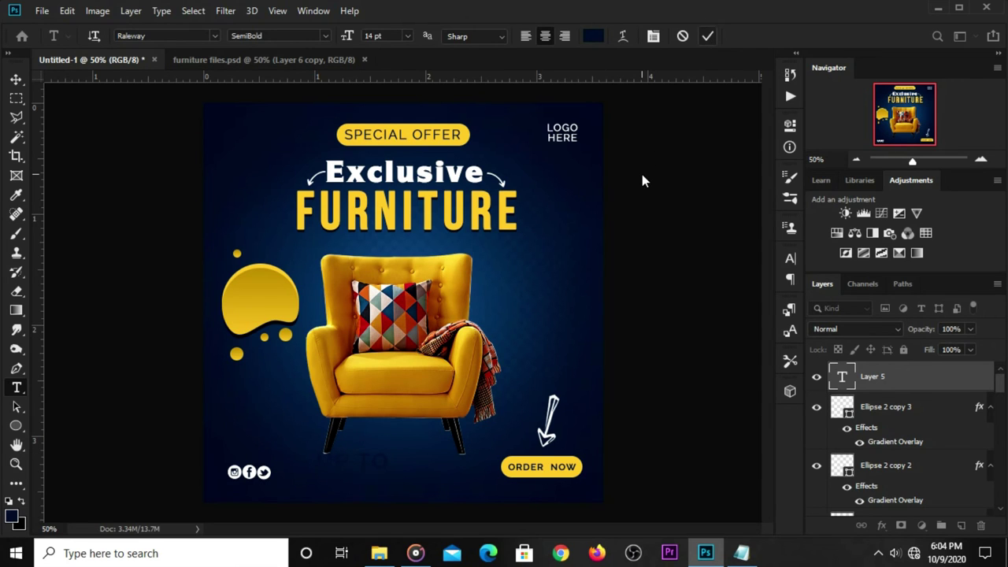
key(ctrl+Return)
key(v)
Set the UP TO text to Bebas Neue and move it onto the yellow blob.
click(789, 258)
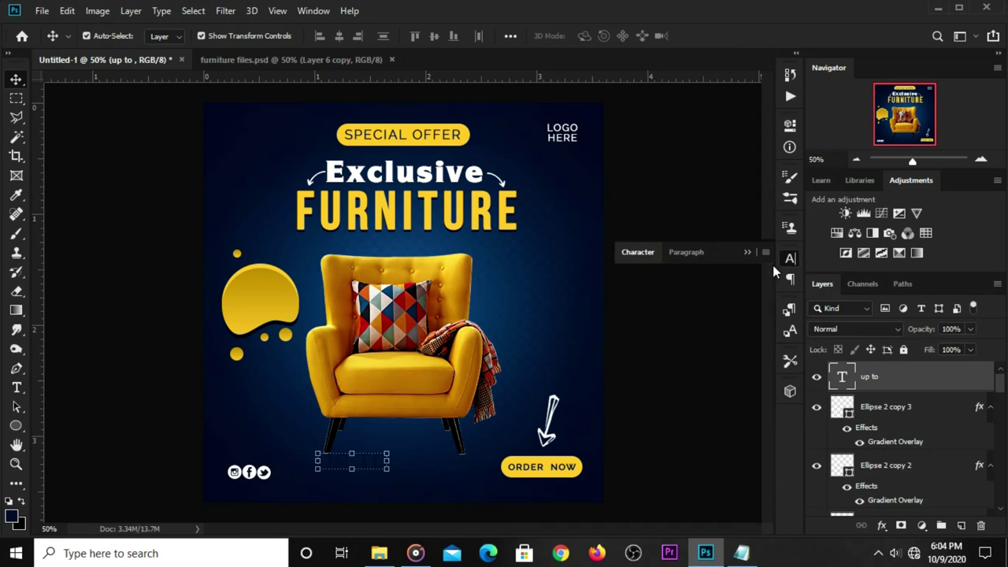
click(700, 280)
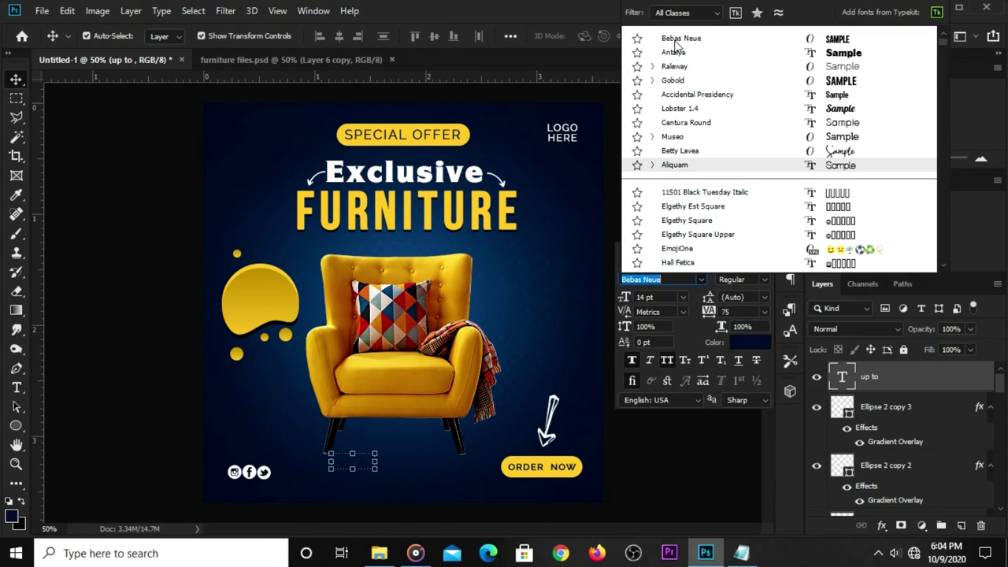
click(674, 39)
click(744, 252)
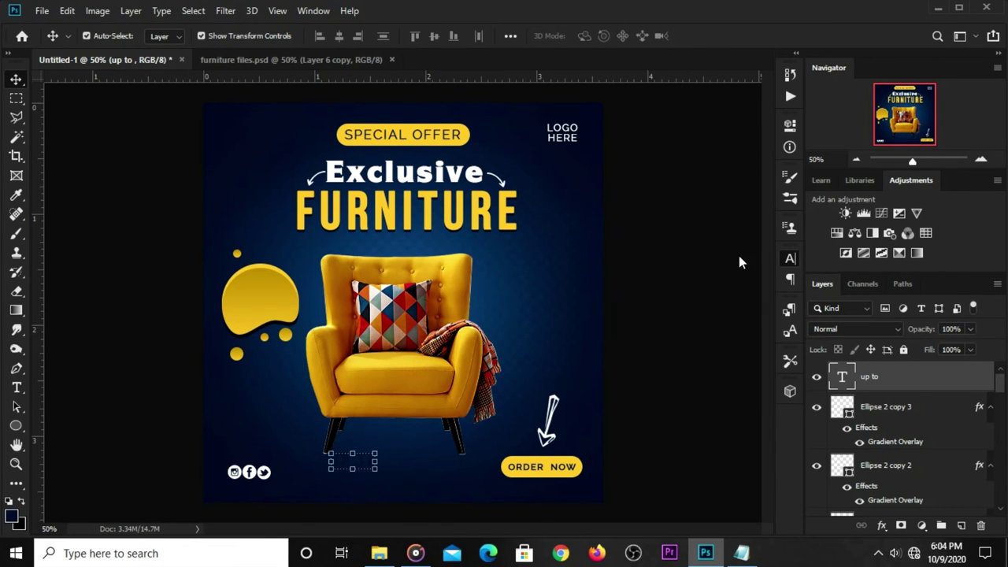
key(ctrl+t)
mouse_move(365, 465)
mouse_down()
mouse_move(270, 291)
mouse_move(266, 299)
mouse_up()
key(Return)
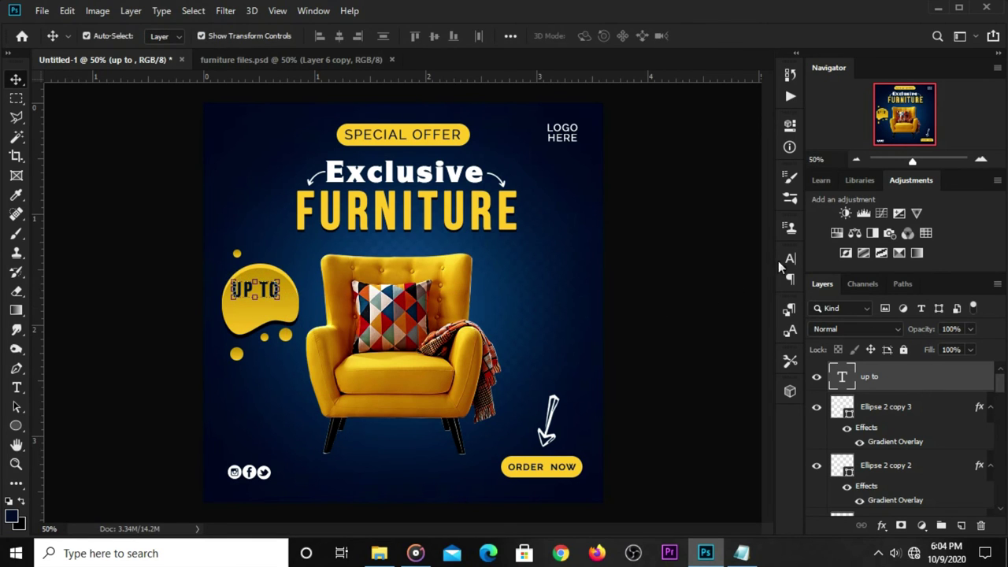
Set UP TO's letter tracking to 0 and Alt-drag a copy just below it.
click(778, 259)
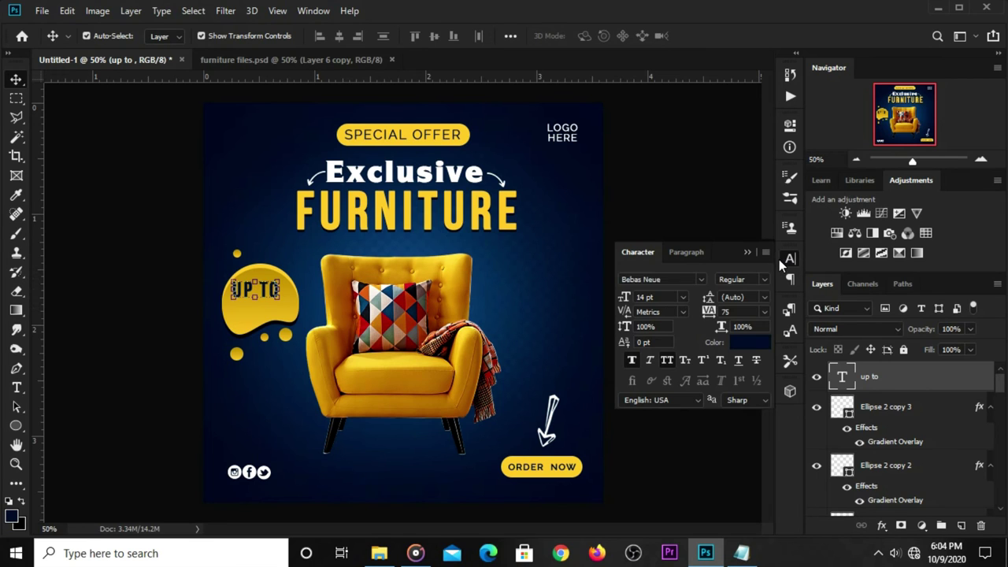
click(763, 311)
click(722, 395)
key(Return)
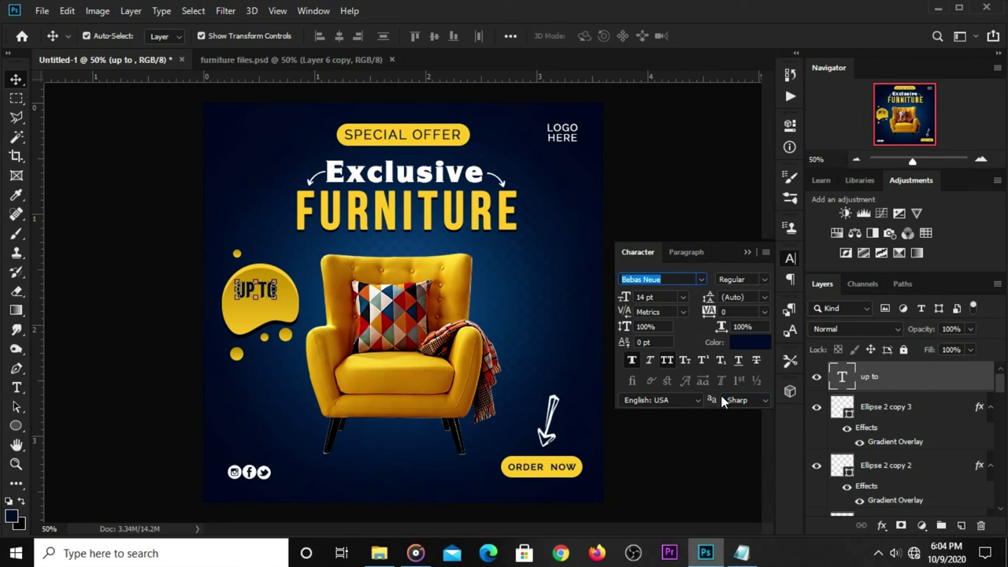
click(747, 251)
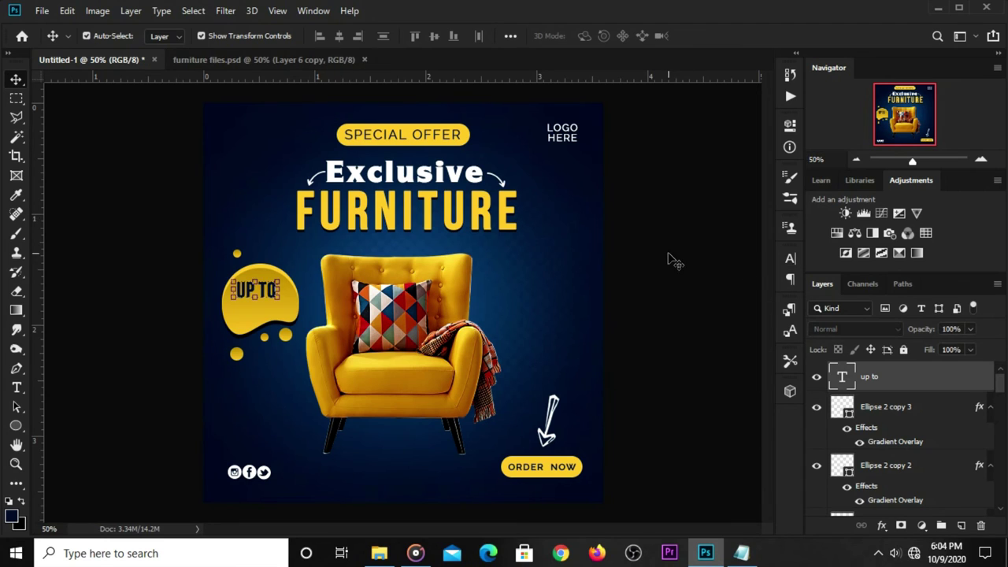
click(790, 258)
click(763, 311)
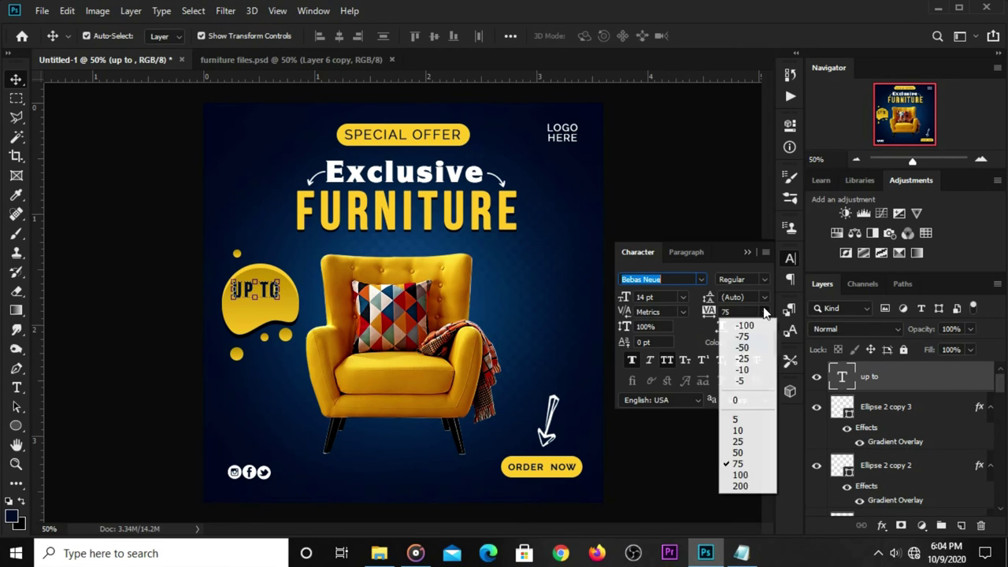
click(738, 400)
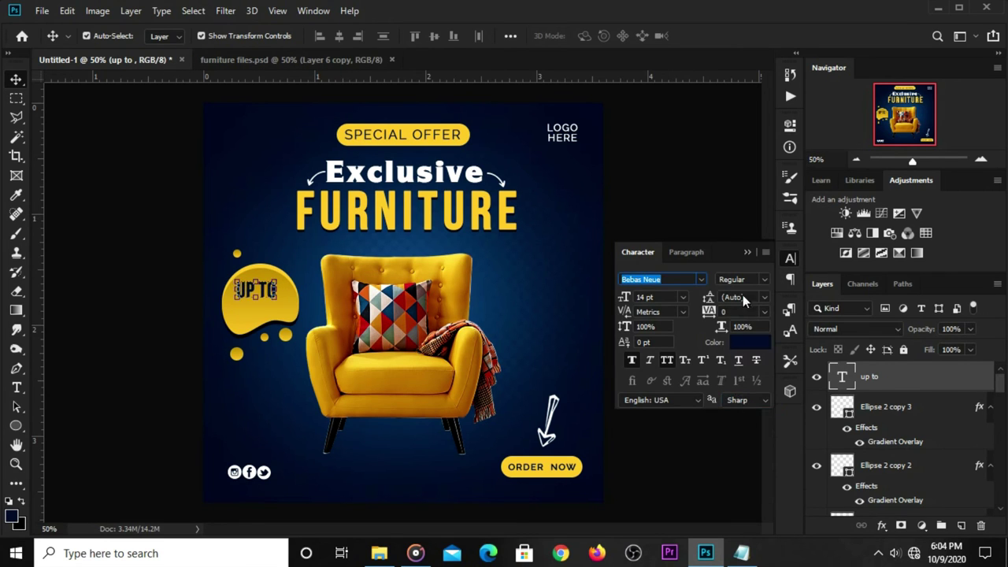
click(745, 251)
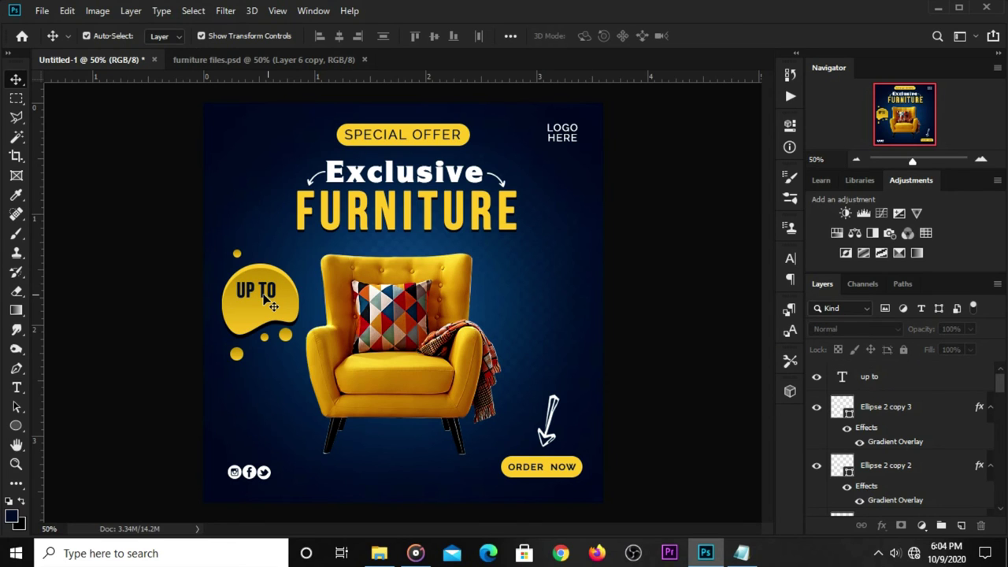
alt+drag(268, 297, 268, 316)
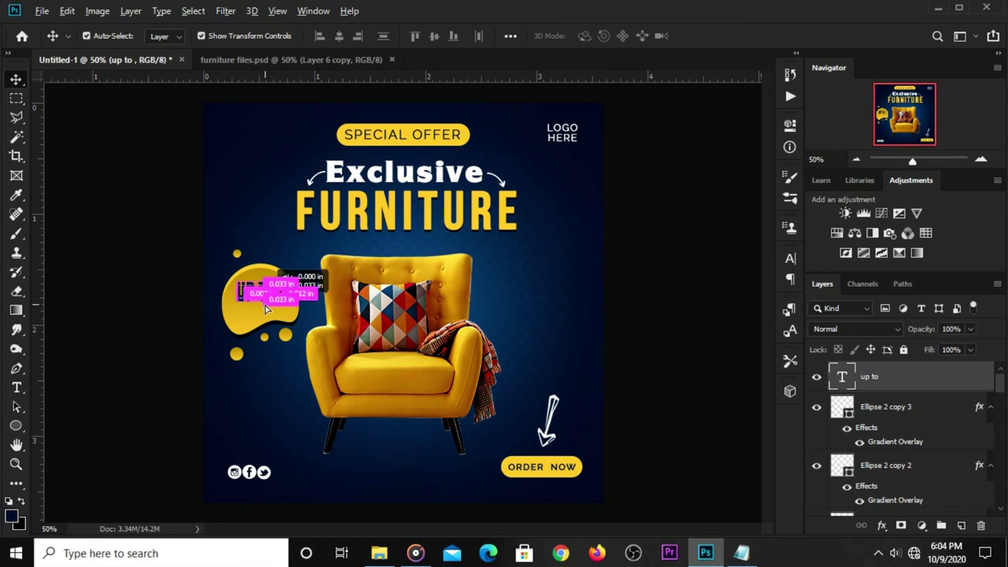
Change the duplicated text to '60%' and enlarge it to about 143%.
key(t)
click(259, 308)
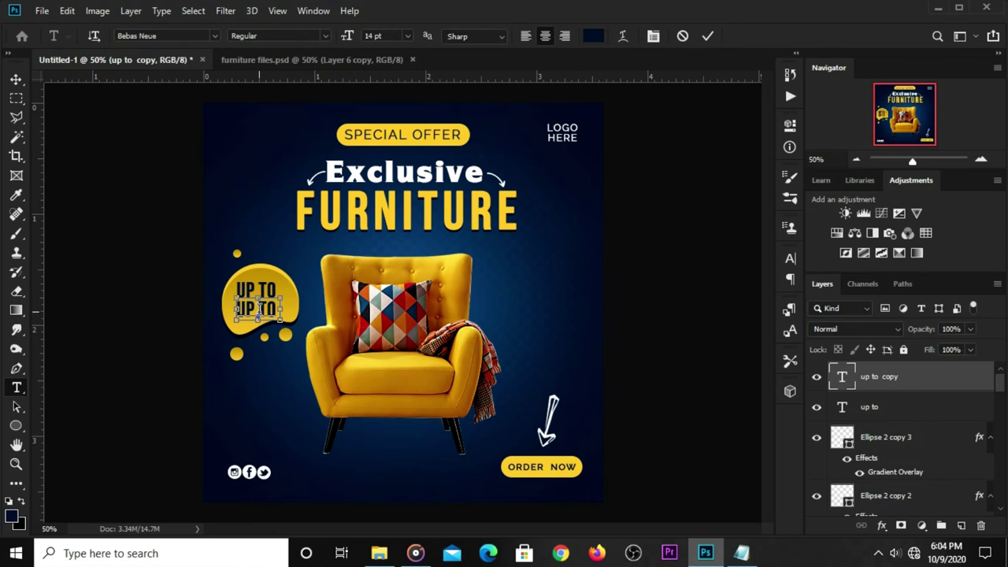
key(ctrl+a)
text(60%)
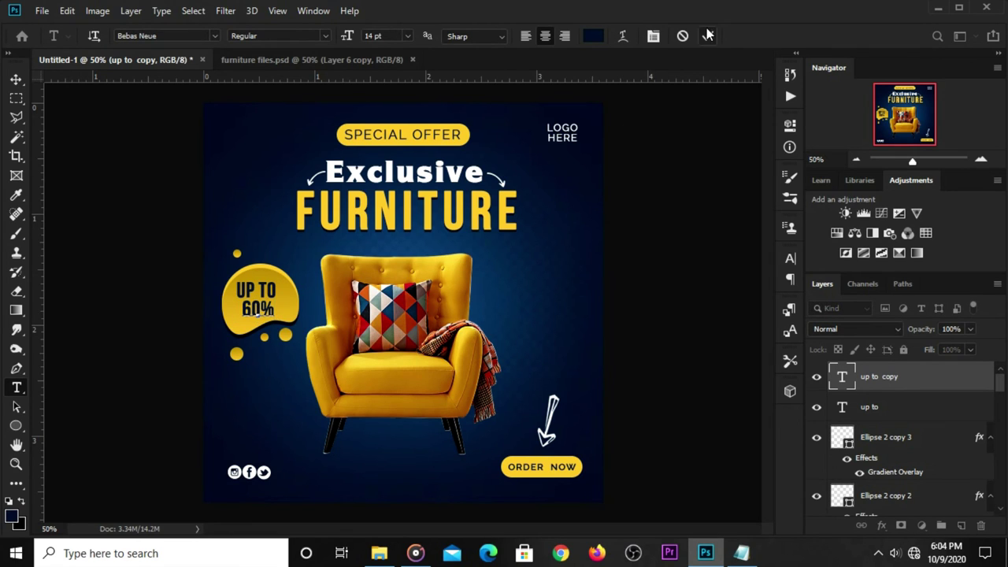
key(ctrl+Return)
key(v)
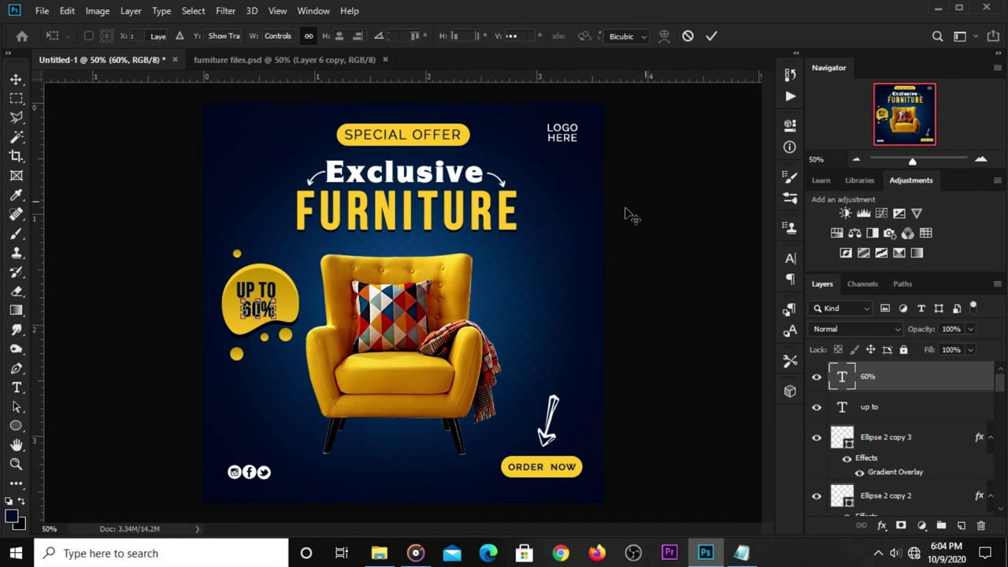
key(ctrl+t)
drag(259, 322, 262, 334)
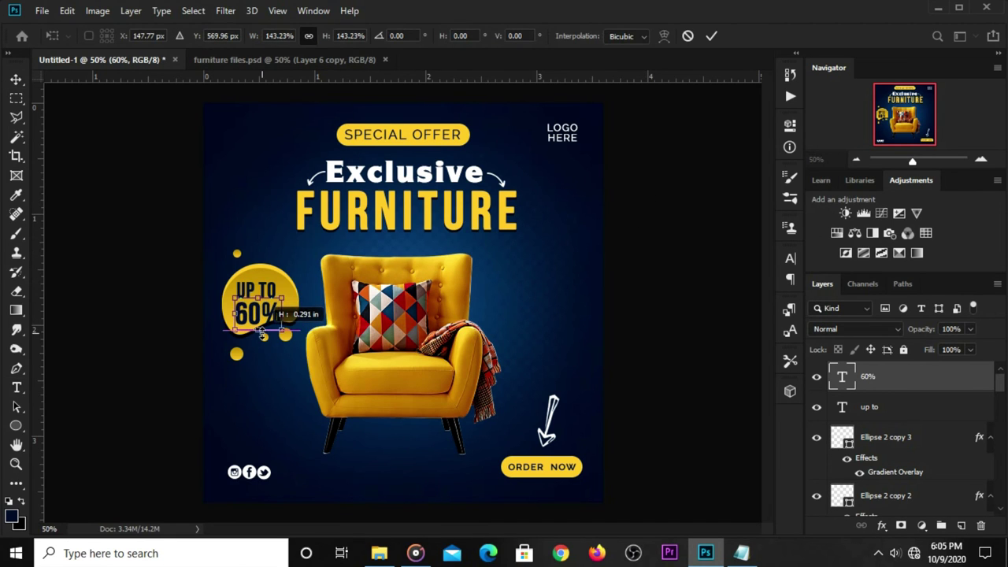
key(Return)
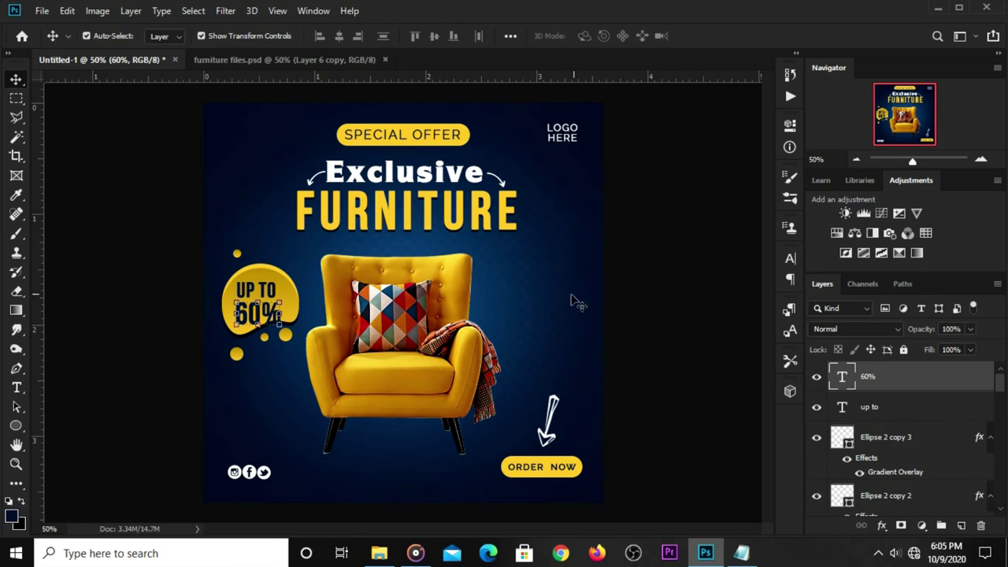
Shrink the UP TO text slightly and nudge it into place above 60%.
click(268, 324)
click(244, 288)
key(ctrl+t)
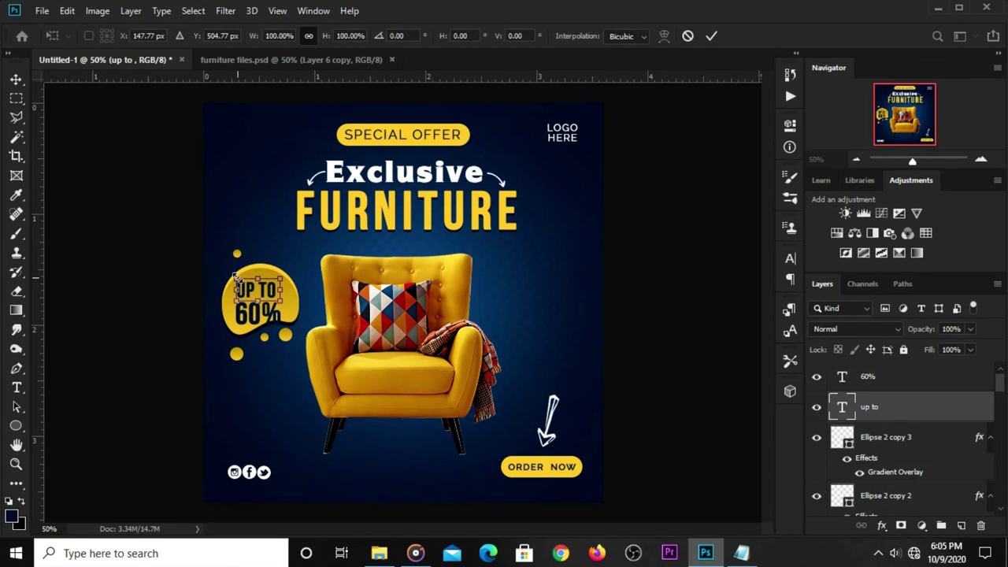
drag(237, 278, 247, 285)
click(180, 304)
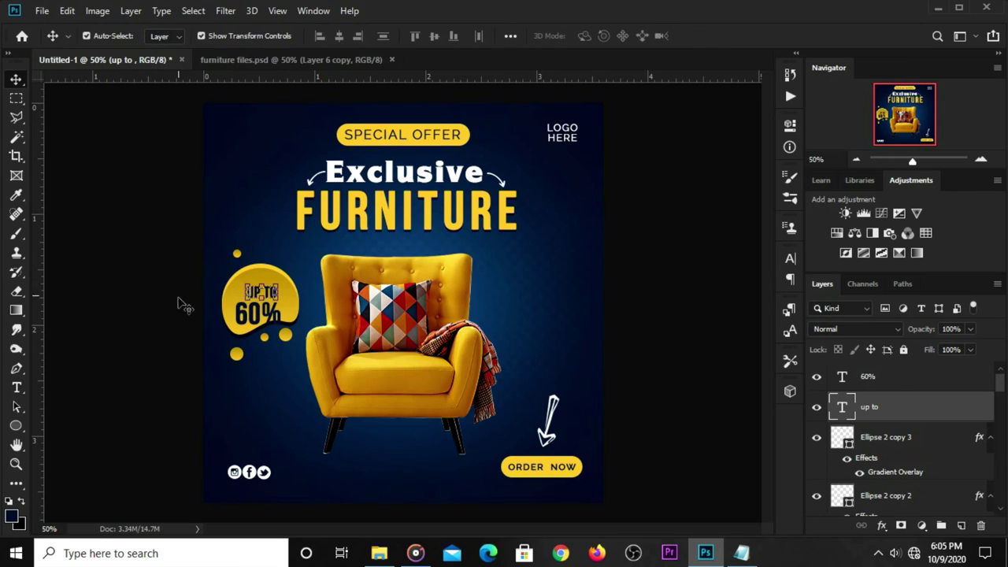
click(262, 293)
key(ctrl+t)
mouse_move(252, 291)
mouse_down()
mouse_move(254, 303)
mouse_move(289, 319)
mouse_up()
click(166, 313)
key(ctrl+t)
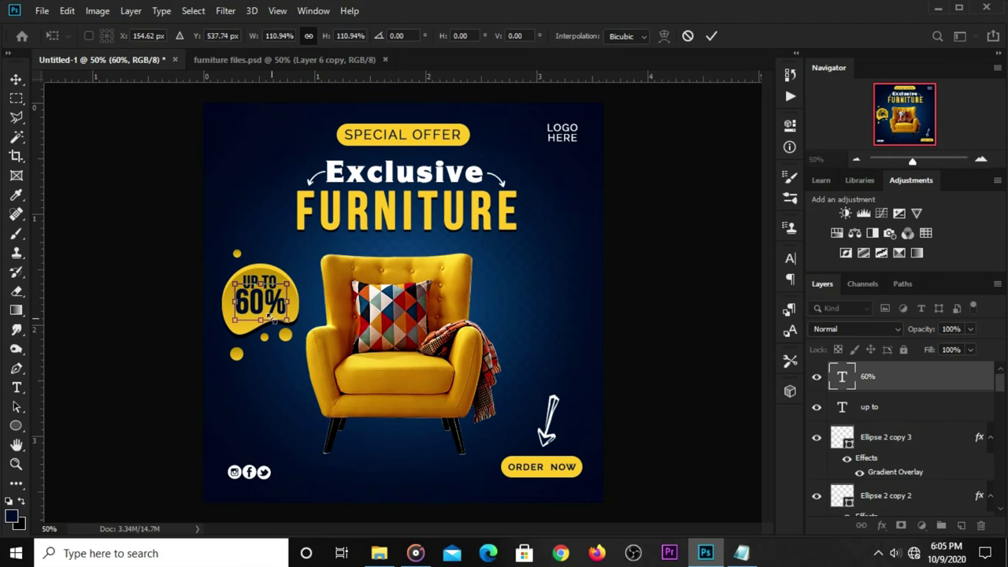
click(167, 326)
Group UP TO and 60% as Group 3, then enlarge and tilt the group.
click(167, 326)
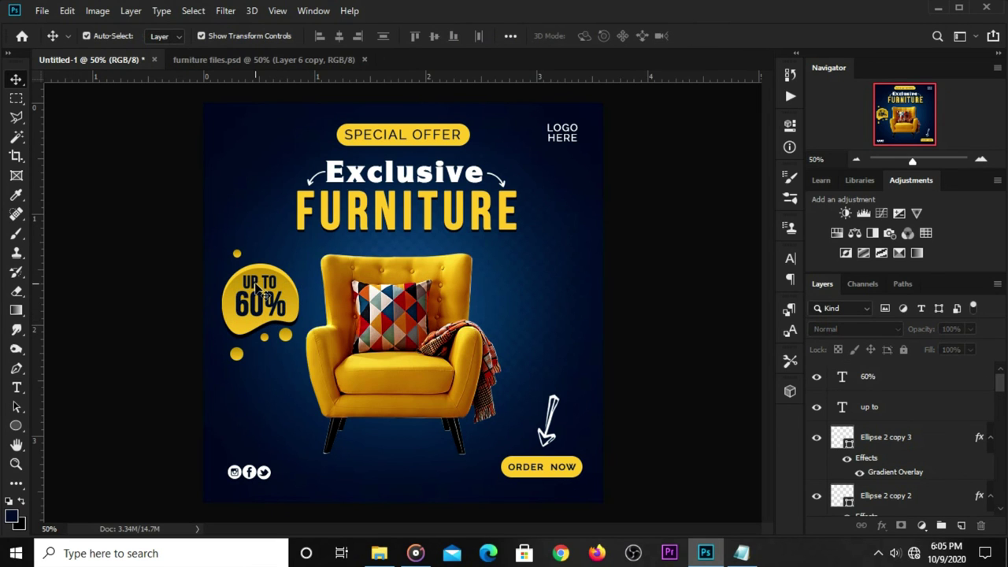
click(260, 281)
shift+click(866, 380)
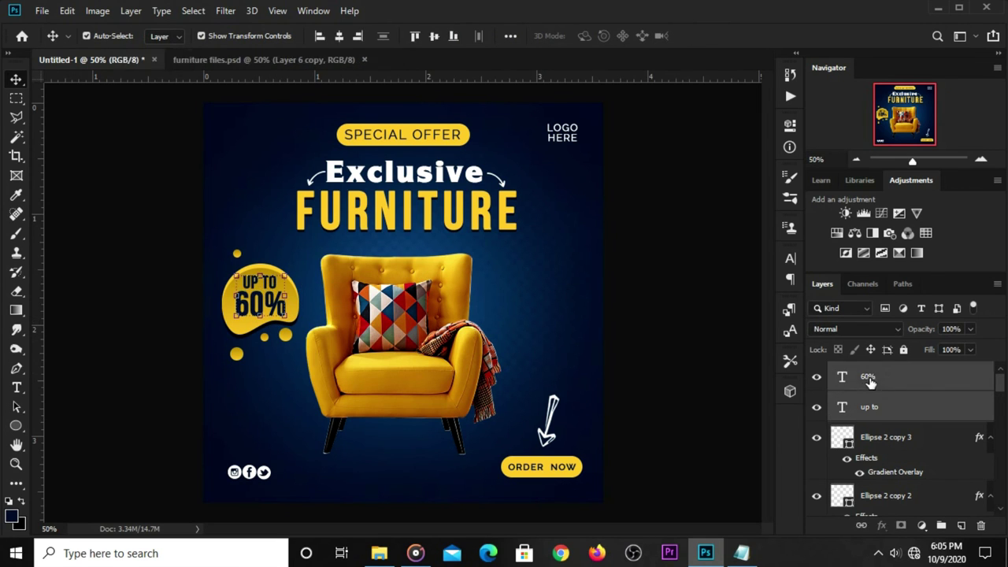
key(ctrl+g)
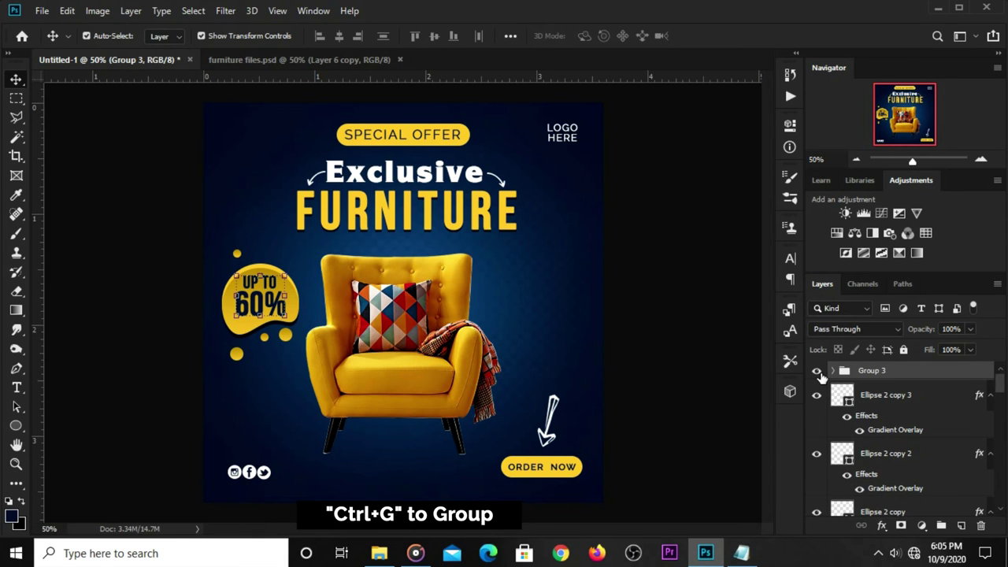
click(817, 372)
click(816, 371)
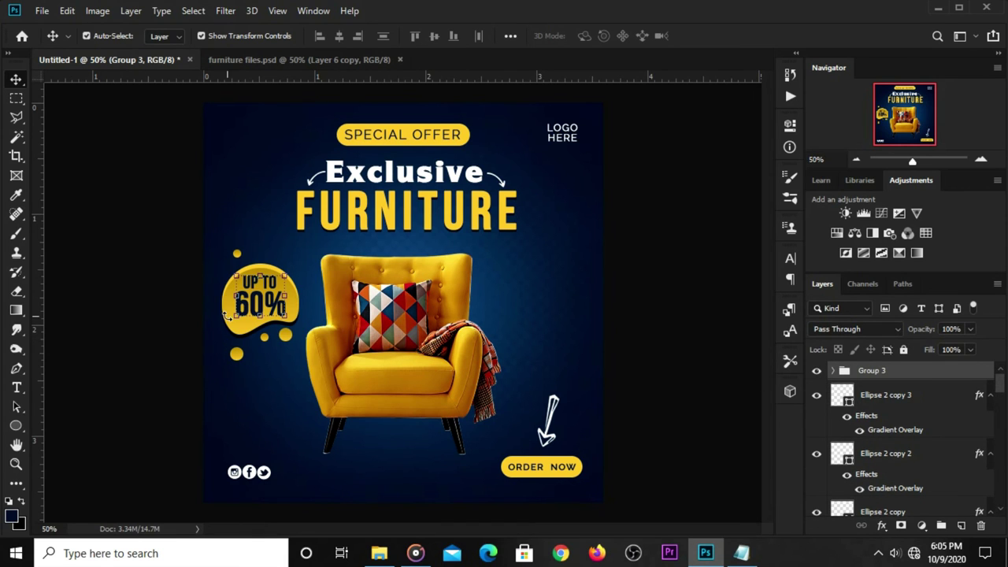
key(ctrl+t)
mouse_move(227, 315)
mouse_down()
mouse_move(211, 318)
mouse_move(210, 340)
mouse_move(203, 285)
mouse_up()
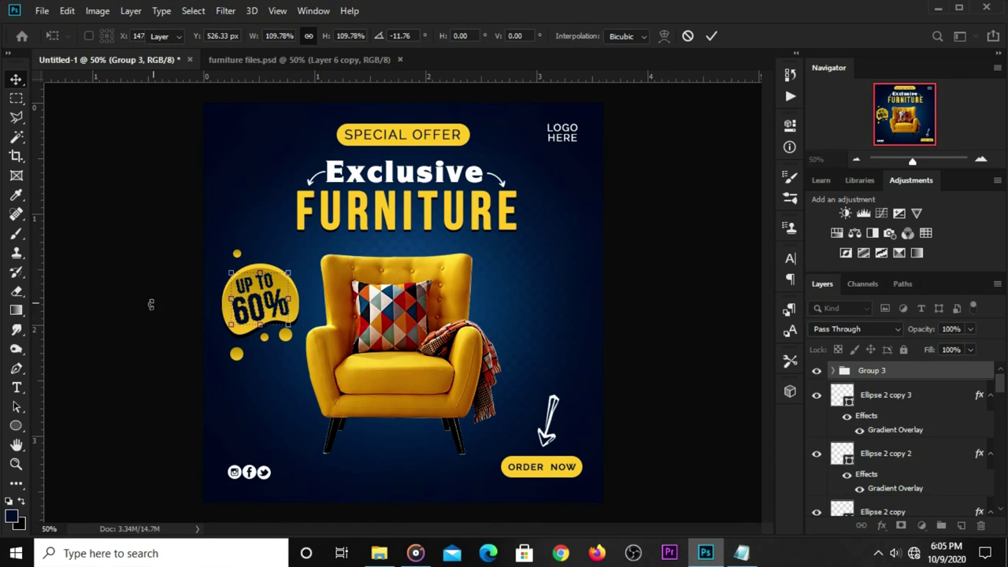
key(Return)
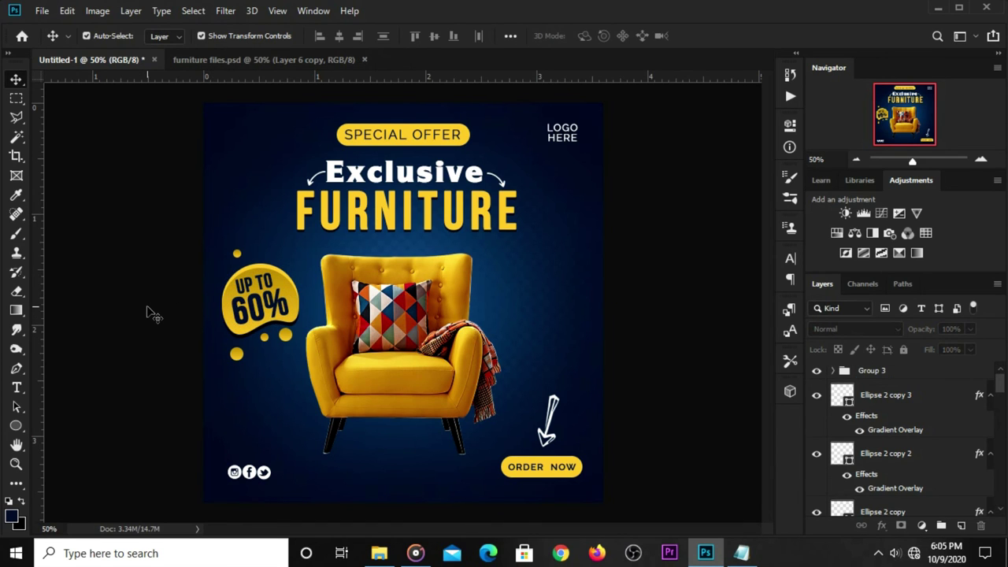
Add a new empty layer beneath the chair layer.
click(399, 337)
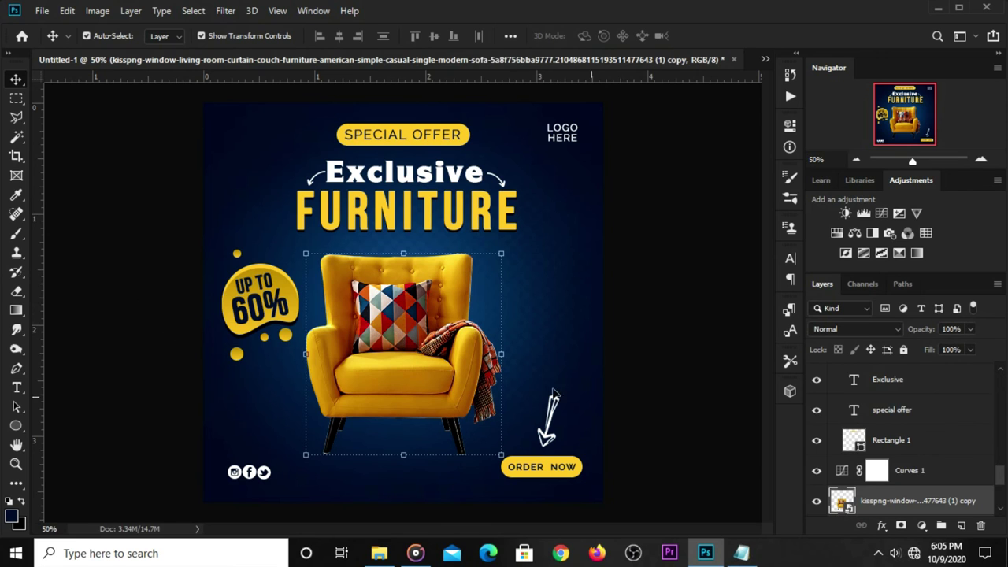
scroll(898, 466, down, 2)
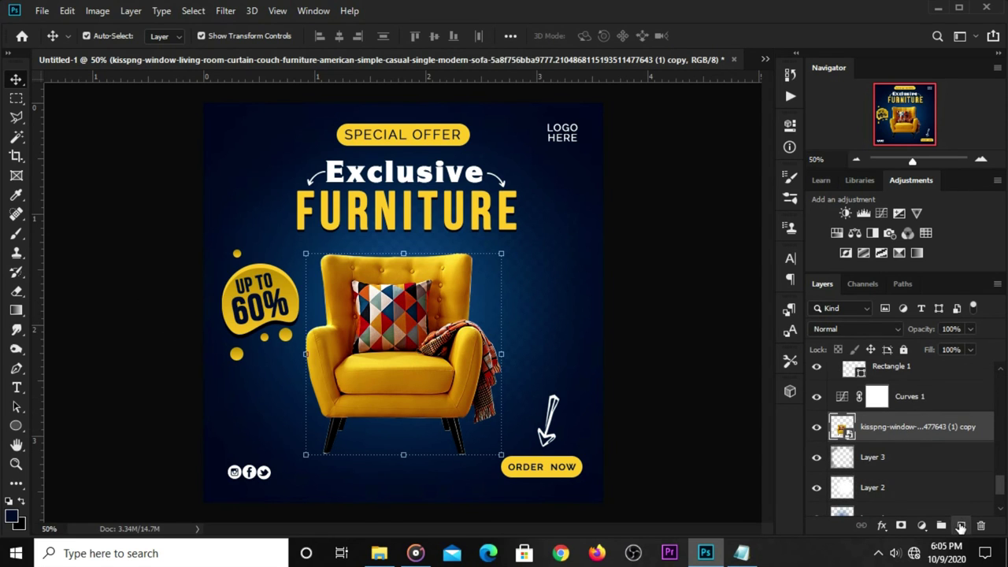
click(960, 525)
drag(913, 429, 905, 472)
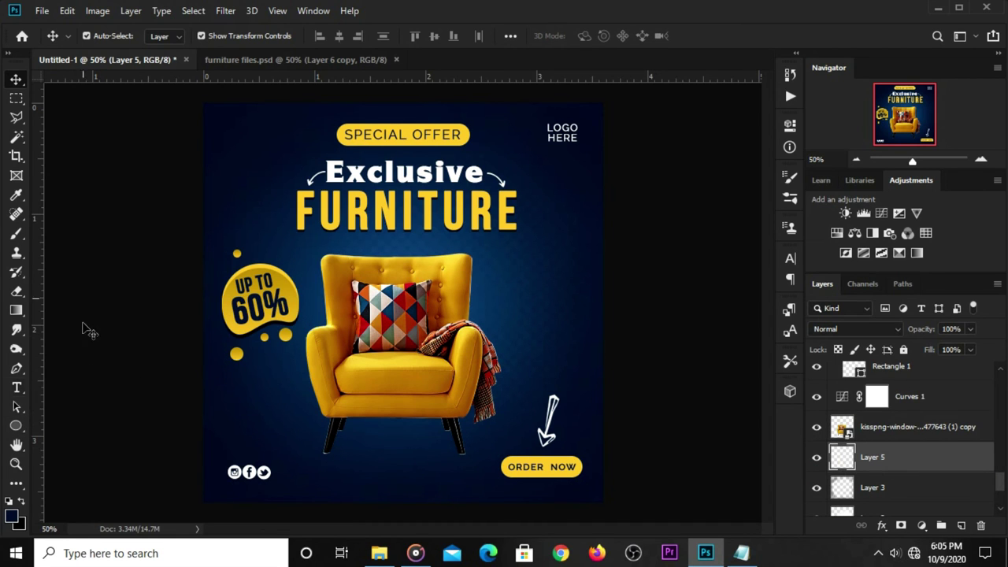
Paint one large 800 px soft black dab at full opacity over the chair.
click(14, 234)
click(70, 231)
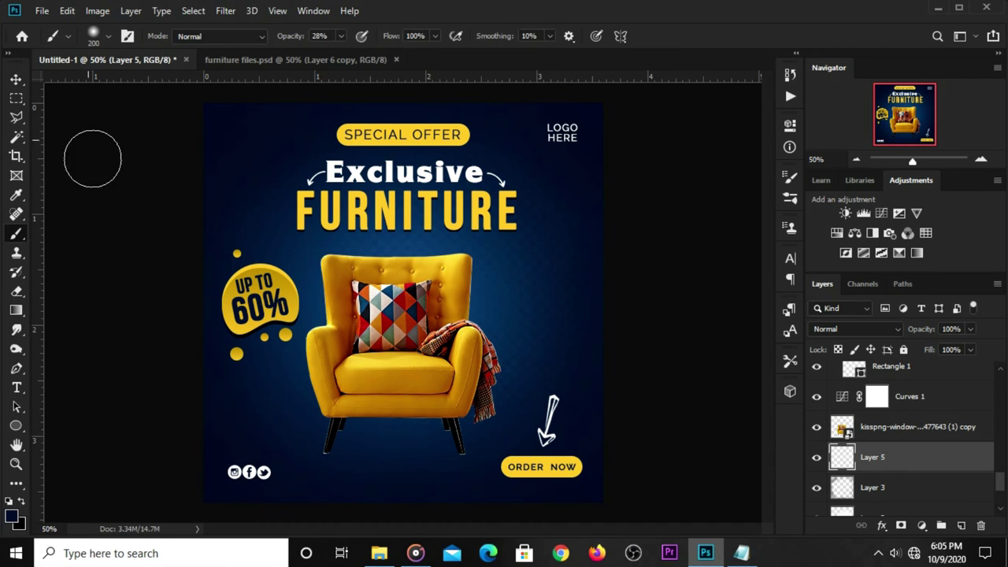
click(95, 38)
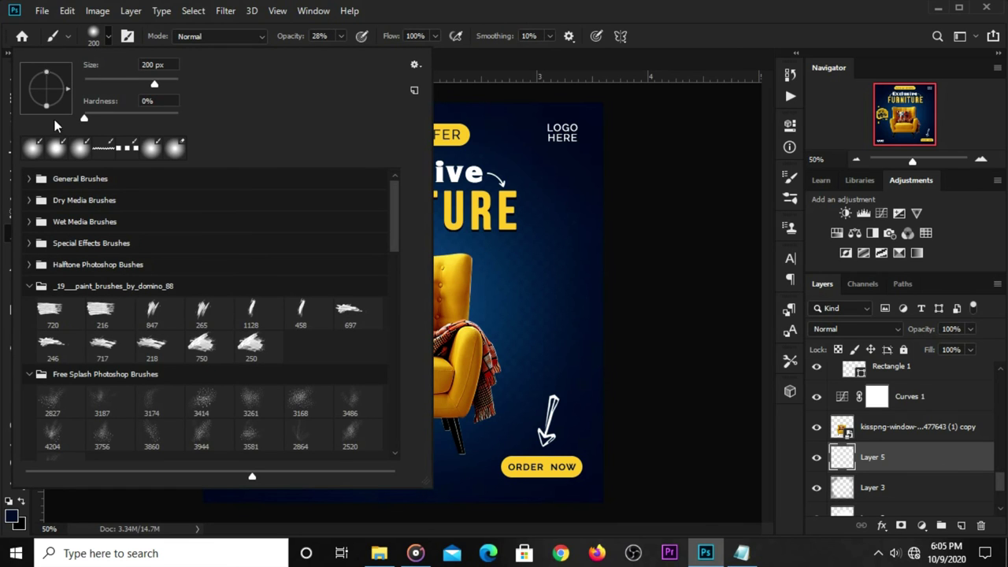
click(666, 35)
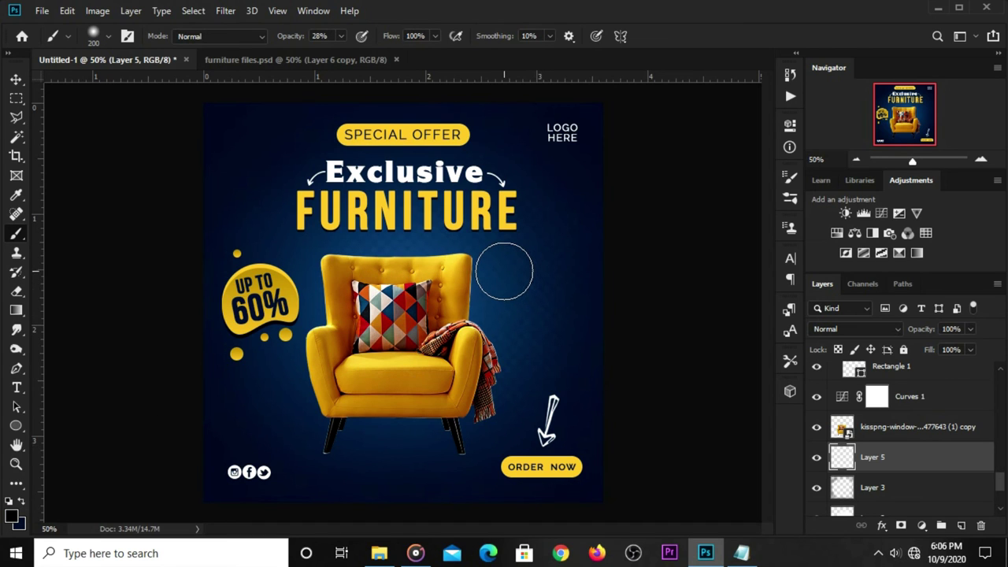
key(bracketright)
key(bracketright)
key(bracketright)
key(bracketright)
key(bracketright)
key(bracketright)
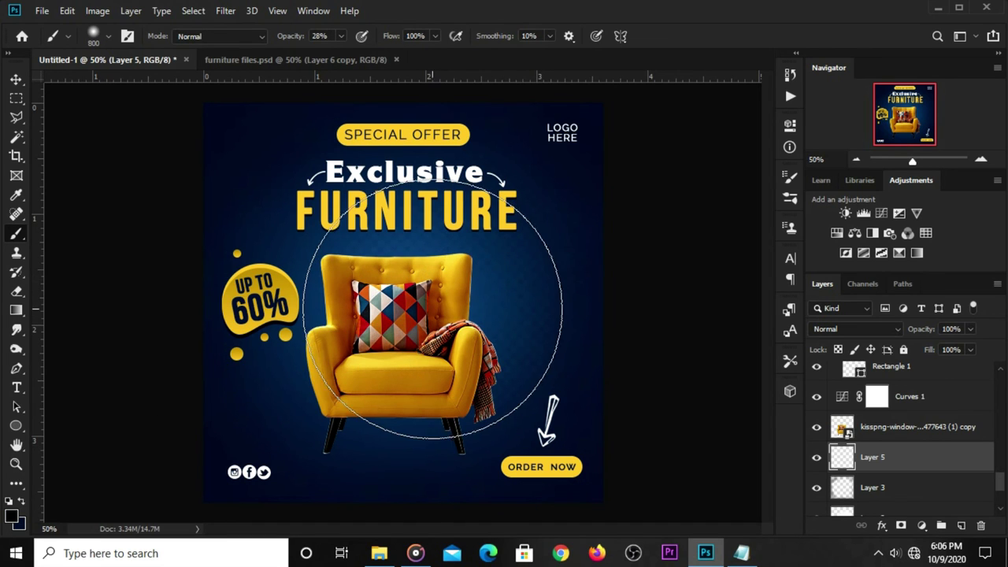
click(424, 308)
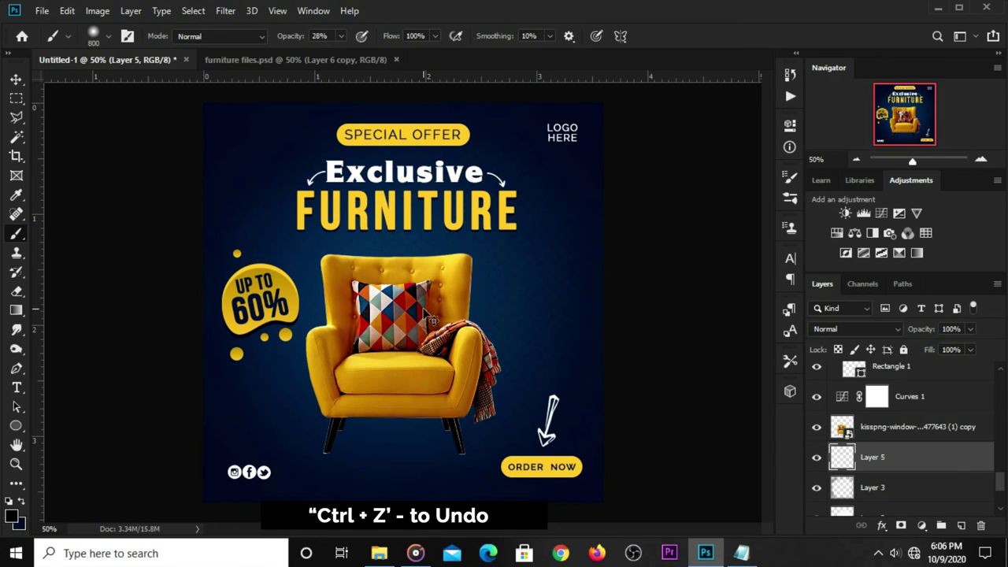
key(ctrl+z)
click(340, 36)
click(397, 64)
click(392, 282)
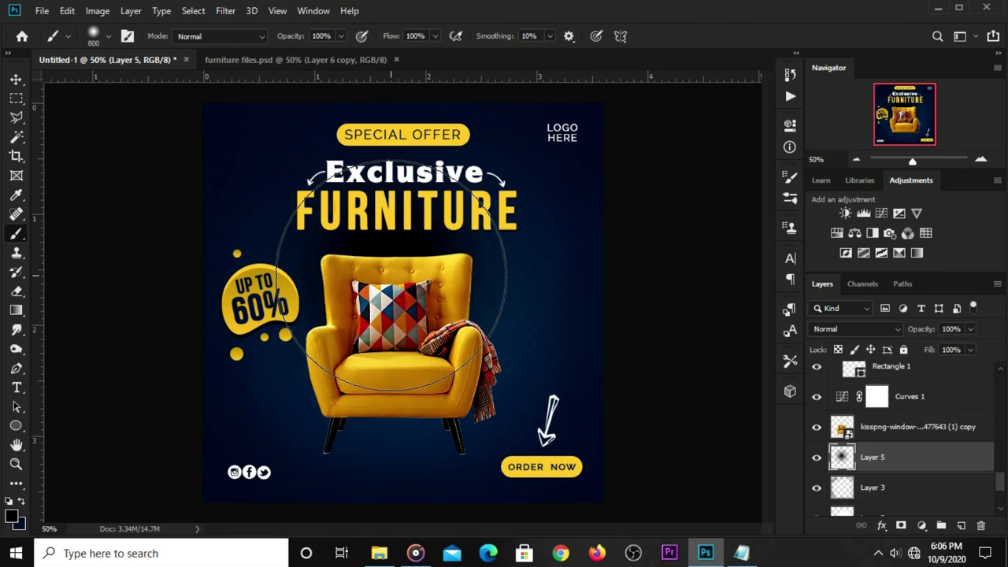
Squash and narrow the painted dab into a flat shadow under the chair legs.
key(v)
key(ctrl+t)
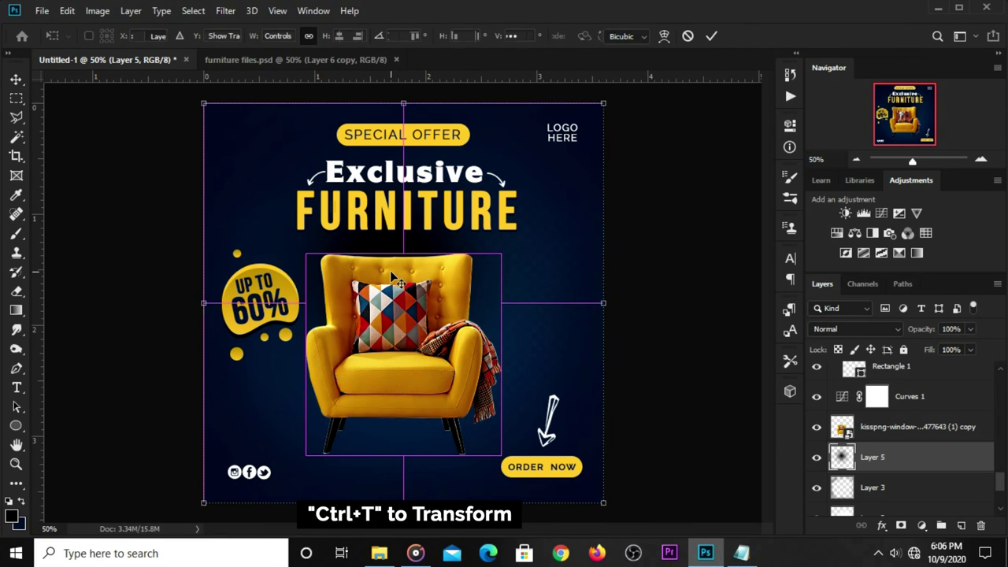
drag(403, 103, 403, 421)
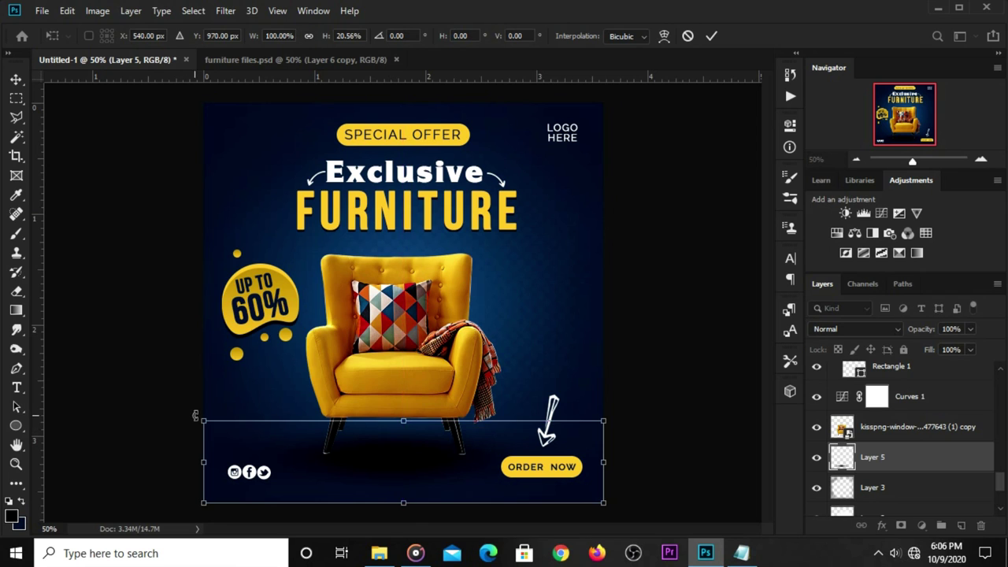
drag(204, 419, 252, 431)
drag(605, 497, 555, 481)
drag(386, 470, 393, 455)
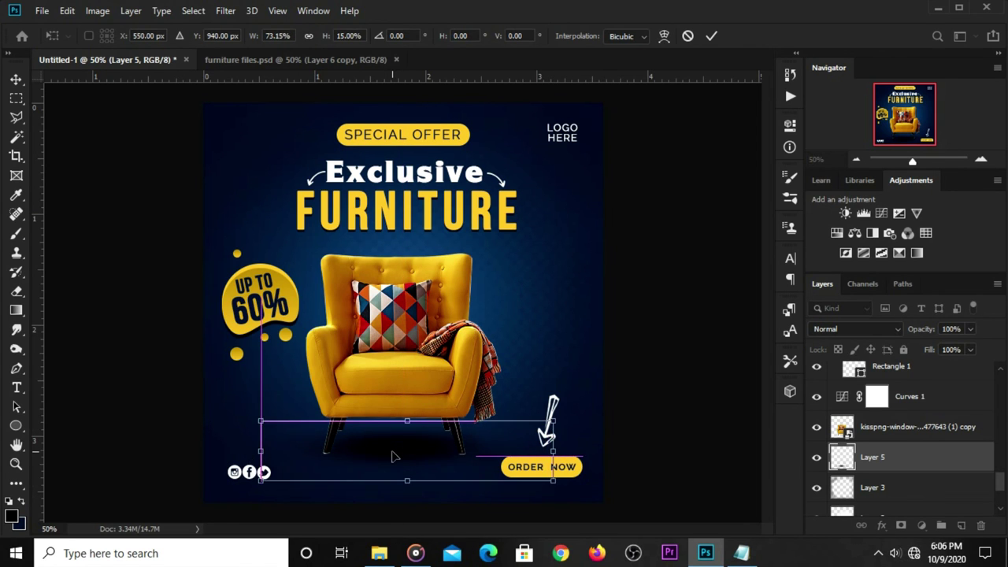
drag(259, 423, 288, 430)
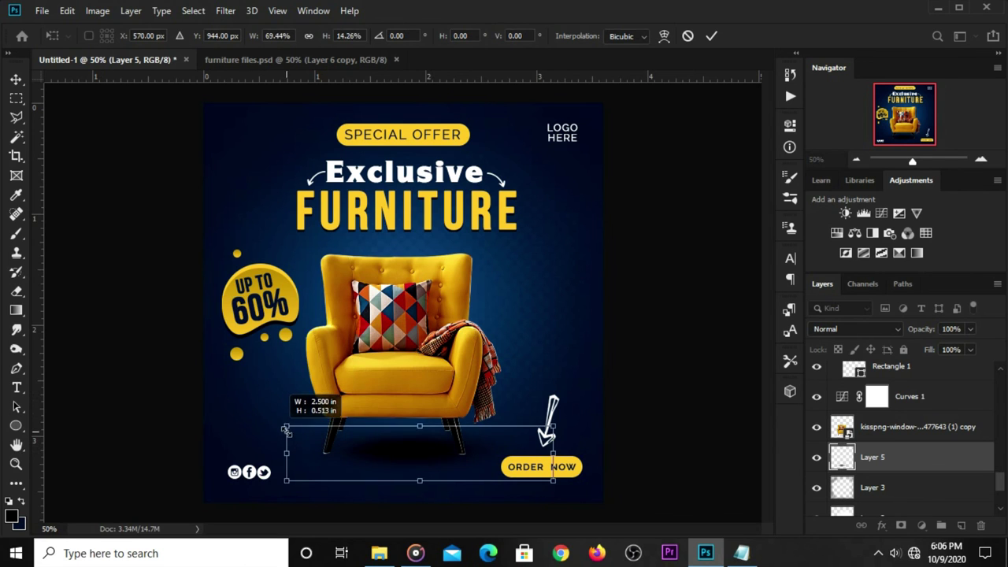
drag(411, 472, 397, 470)
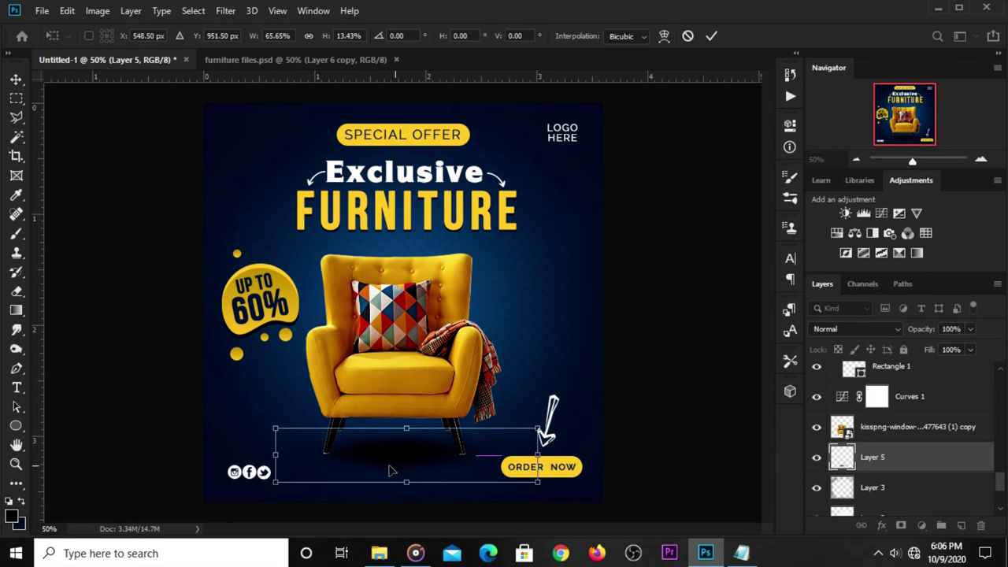
key(Return)
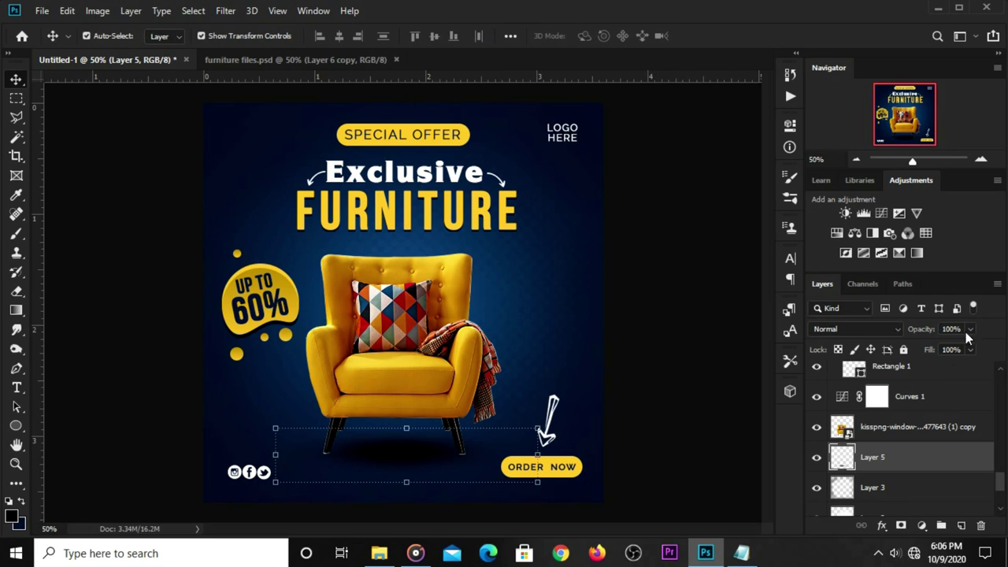
Set the shadow layer to 61% opacity and shrink it to about 97%.
drag(938, 350, 950, 349)
click(656, 353)
click(377, 468)
key(ctrl+t)
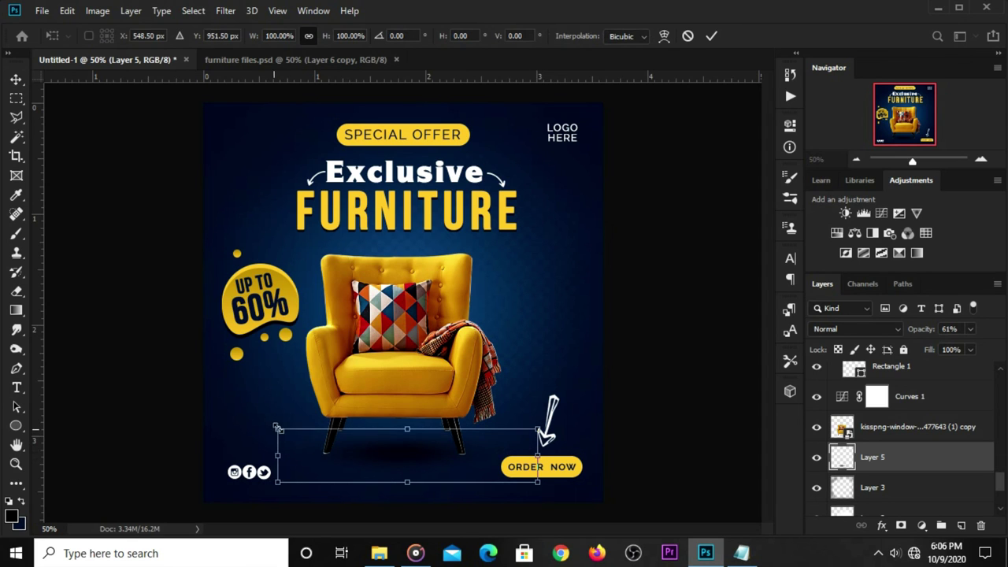
drag(274, 428, 282, 430)
key(Return)
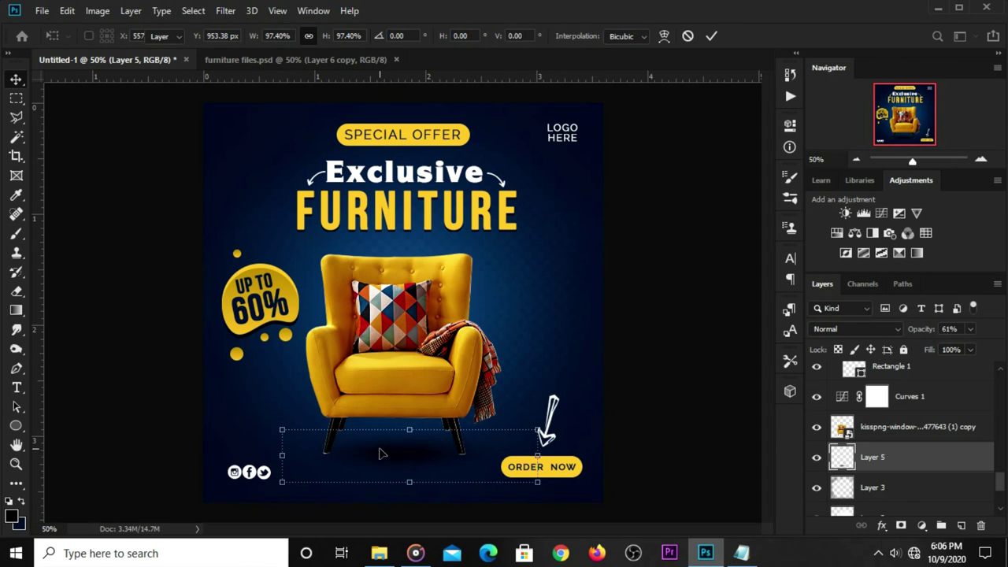
click(629, 383)
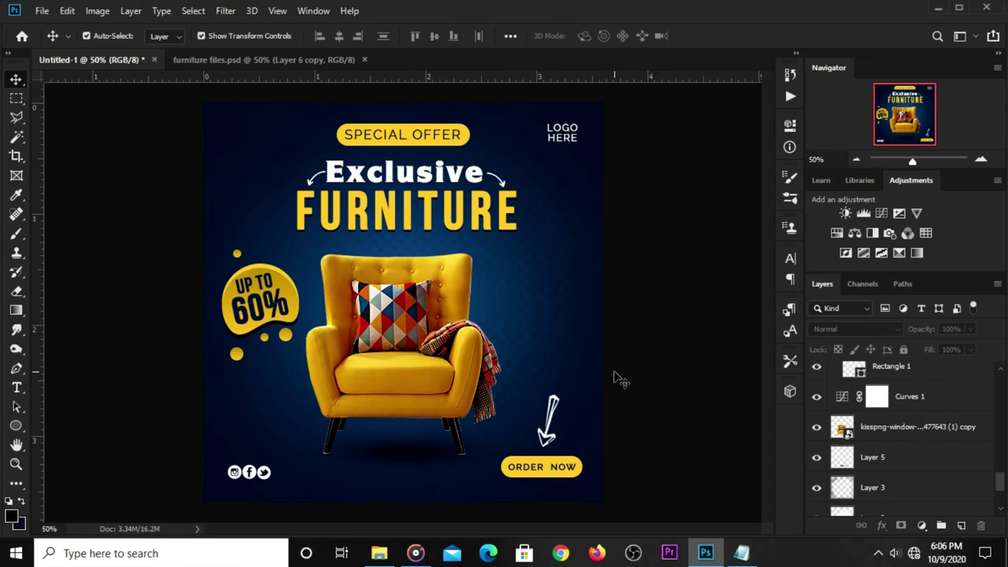
On a new layer, stamp white dots near the top-left with a 60 px square-dot brush.
click(962, 528)
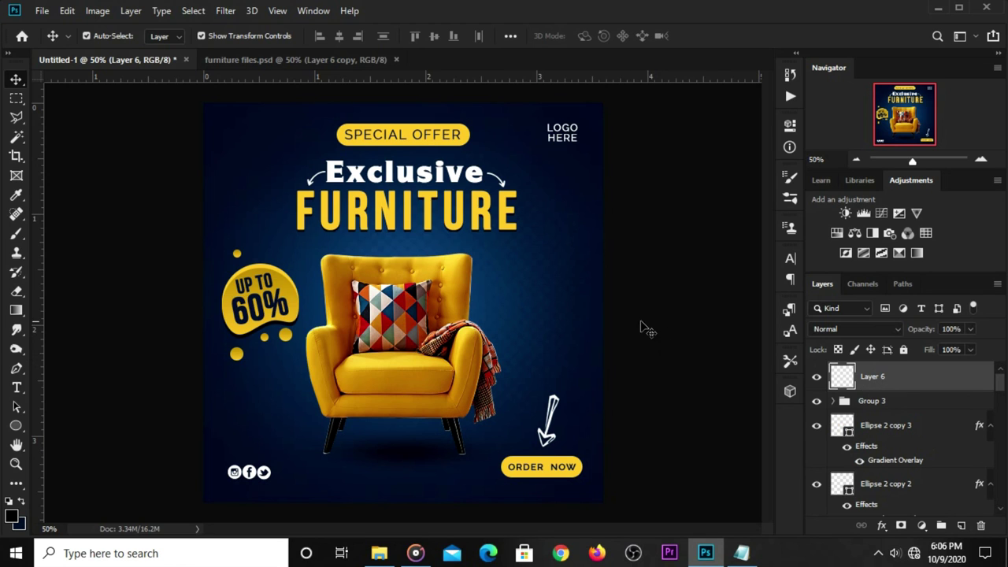
click(16, 234)
click(79, 228)
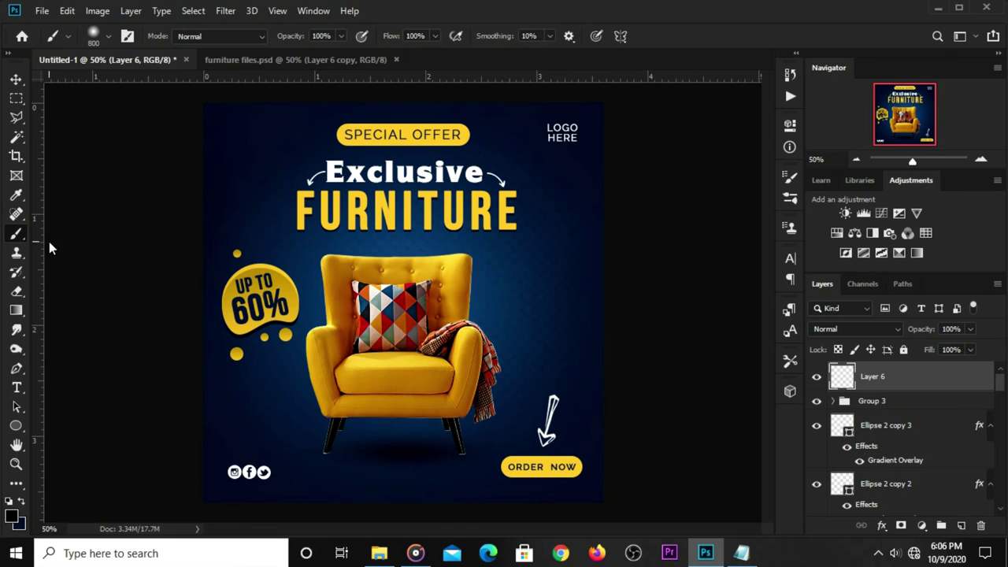
click(101, 38)
click(128, 149)
click(663, 36)
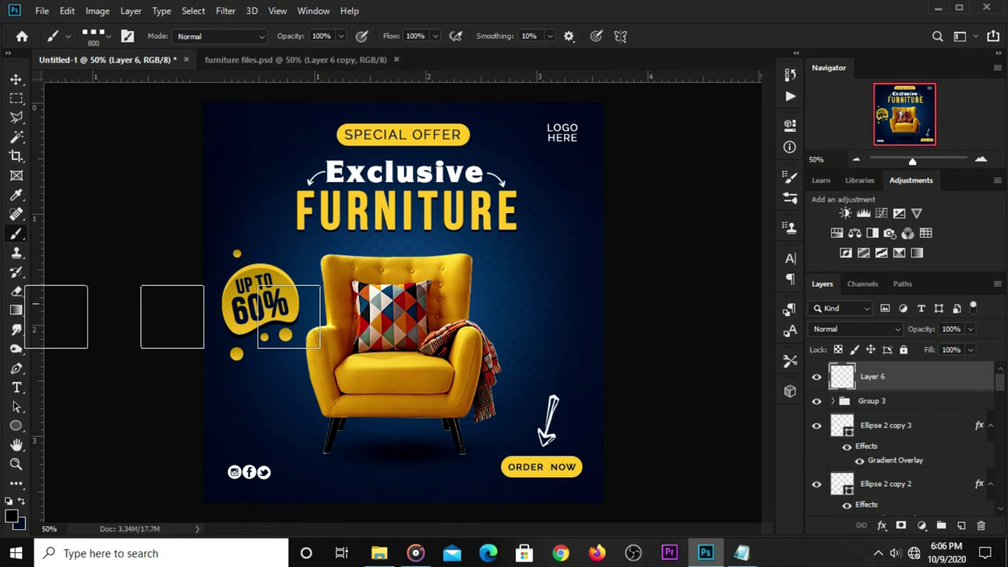
click(22, 502)
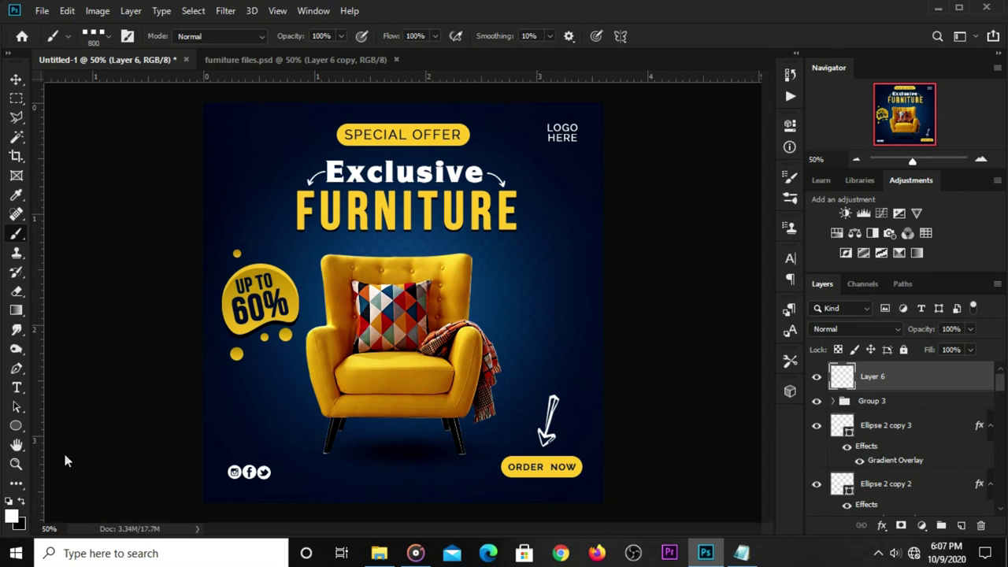
key(bracketleft)
key(bracketleft)
key(bracketleft)
key(bracketleft)
key(bracketleft)
key(bracketleft)
key(bracketleft)
click(16, 79)
click(201, 181)
Duplicate the row of white dots and nudge the copy down into a second row.
click(229, 159)
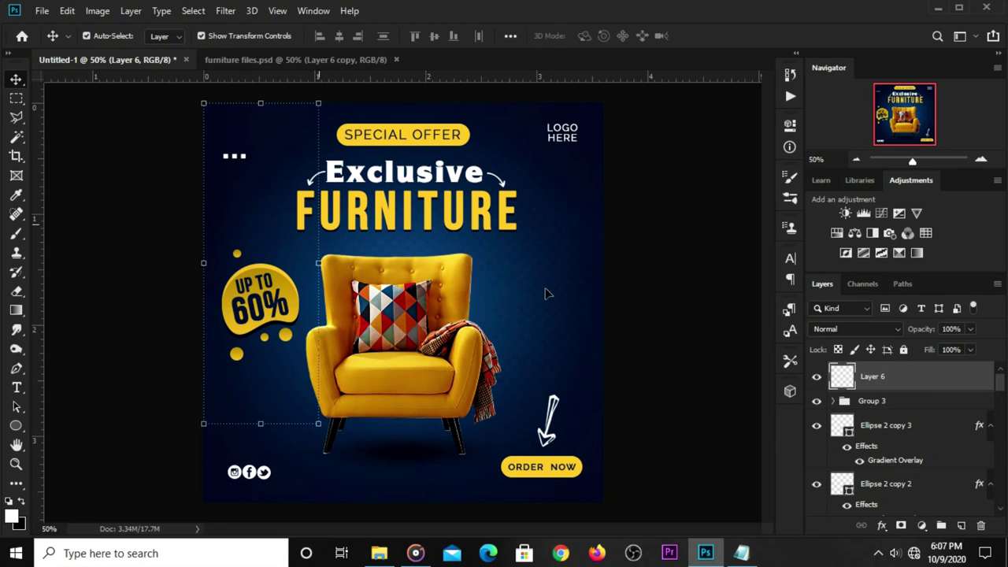
click(817, 377)
click(817, 377)
key(ctrl+j)
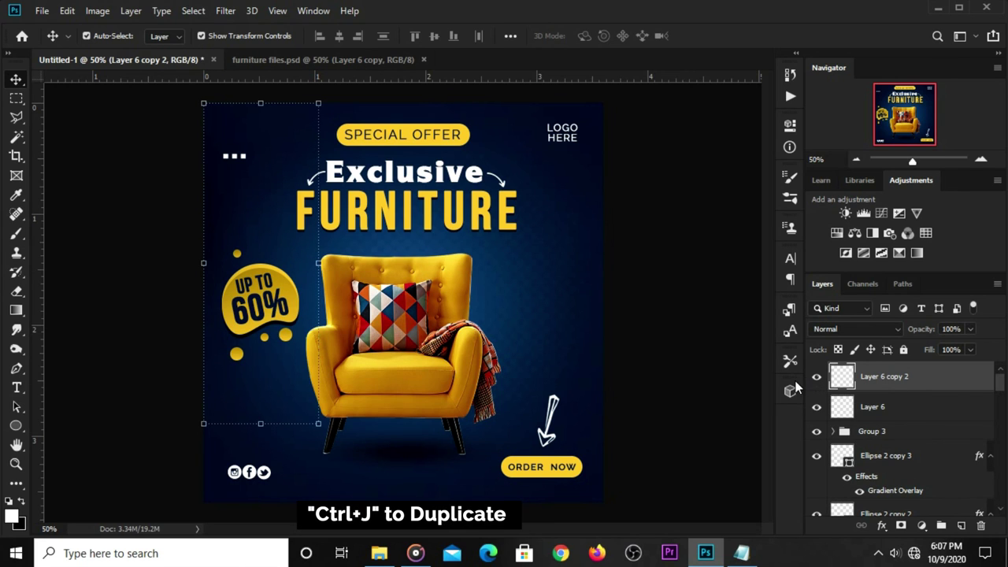
key(shift+Down)
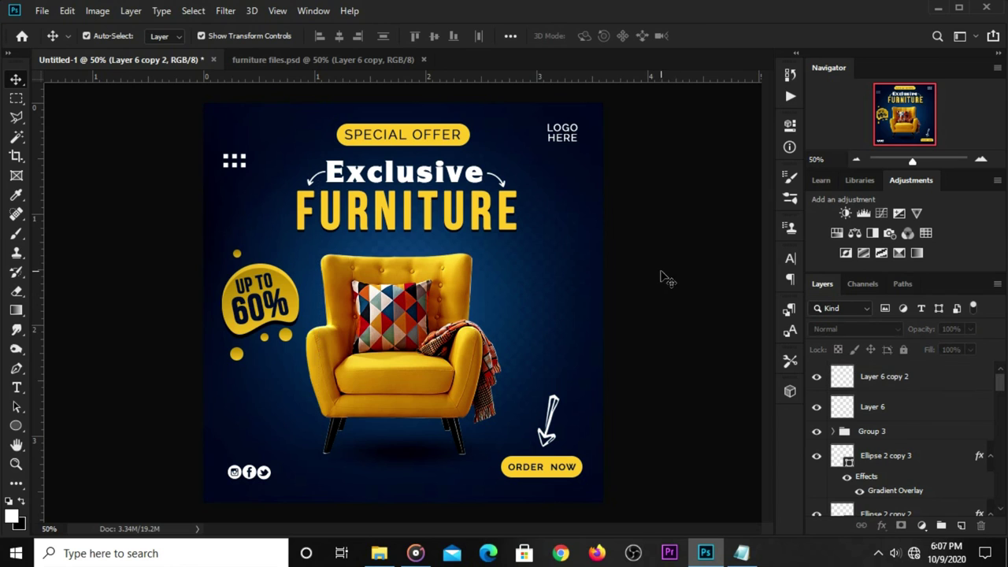
Set Layer 6 and Layer 6 copy 2 to 70% opacity, then add empty Layer 7 on top.
click(663, 275)
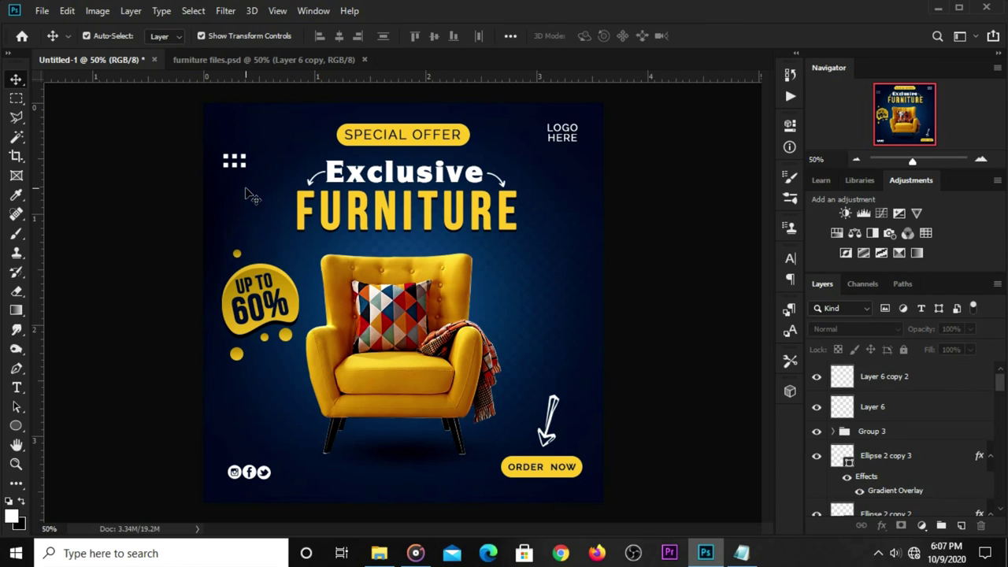
click(895, 409)
shift+click(893, 388)
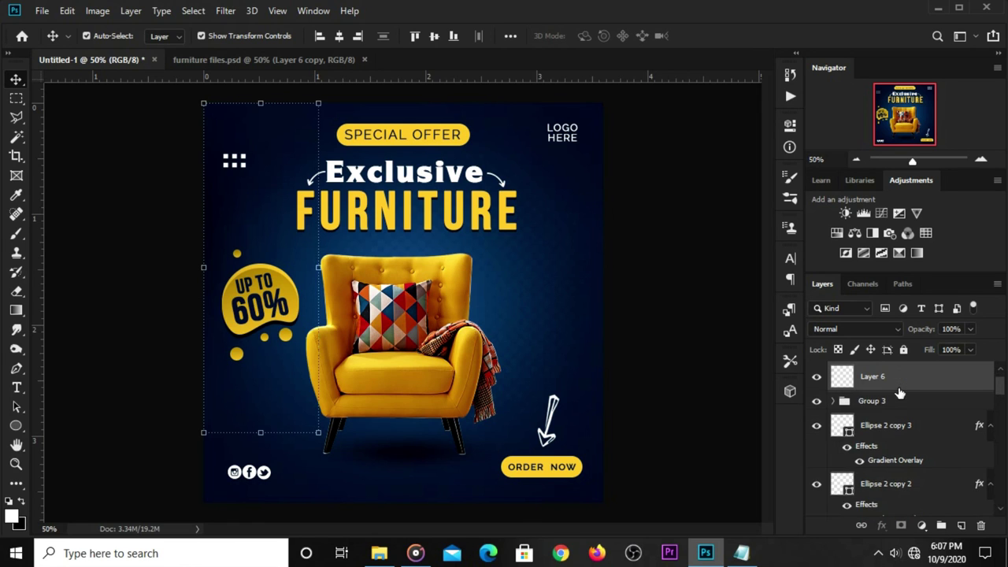
drag(956, 346, 951, 346)
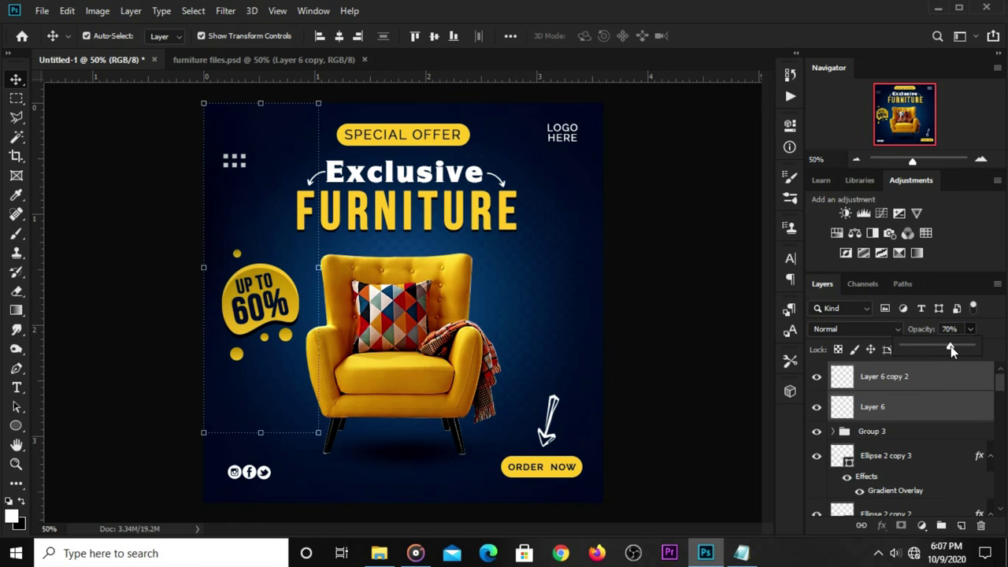
click(692, 283)
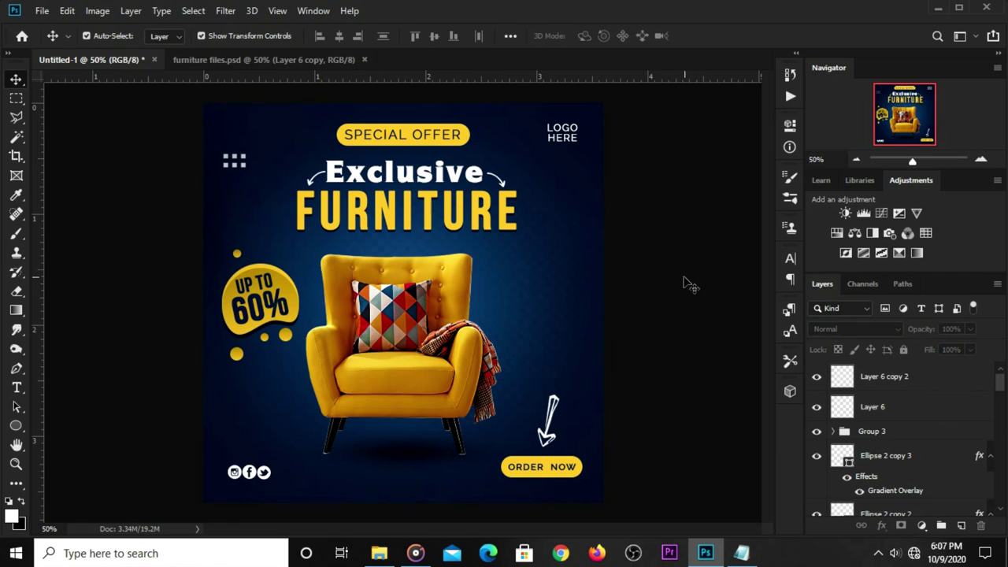
click(233, 171)
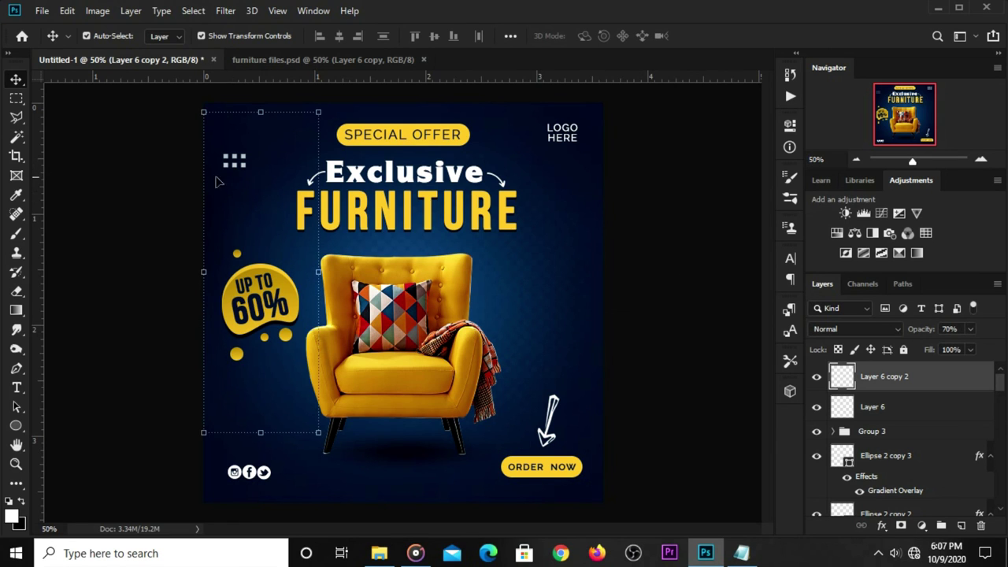
click(166, 219)
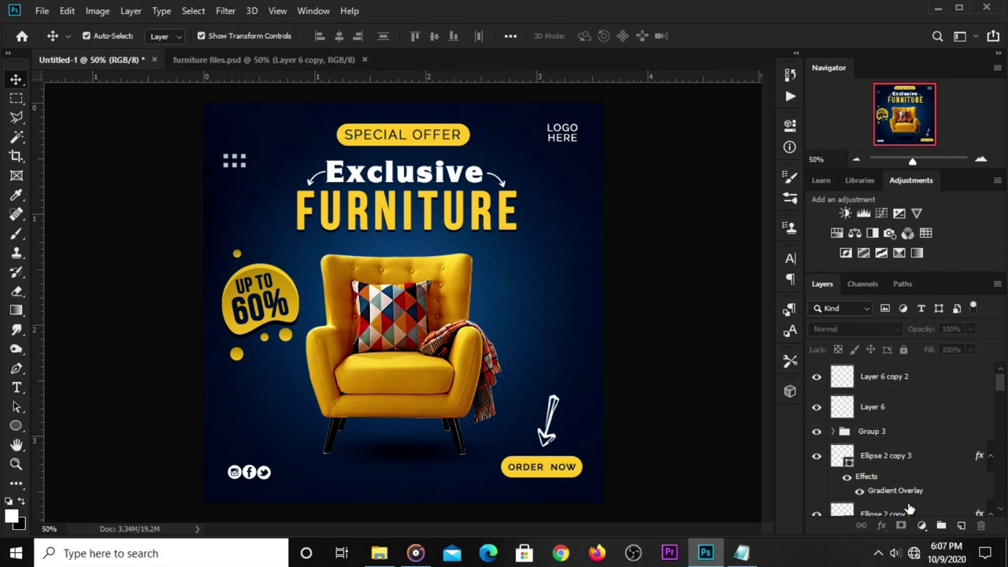
click(960, 525)
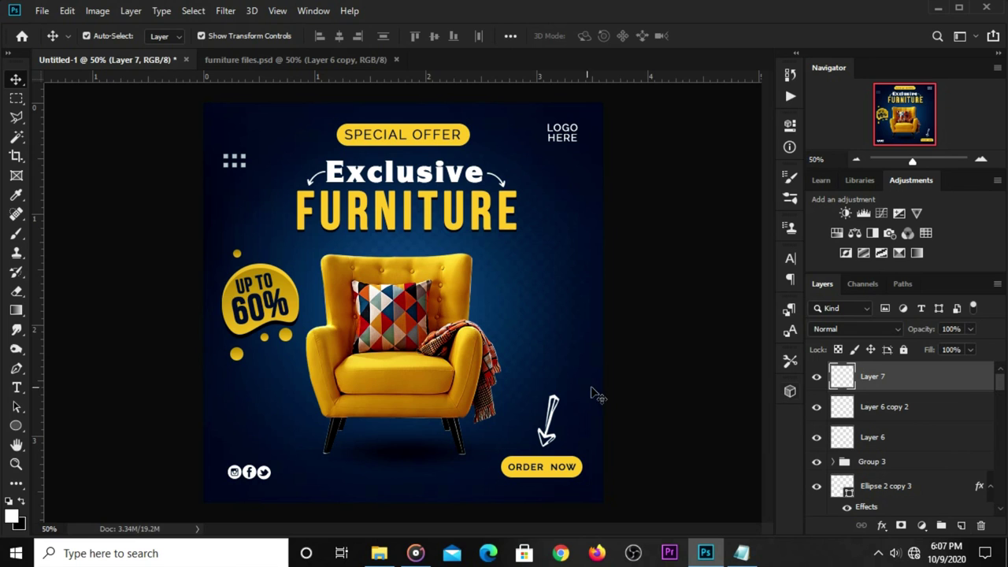
Stamp a 150 px zigzag right of the chair in the SPECIAL OFFER badge's yellow.
right_click(16, 234)
click(64, 233)
click(92, 36)
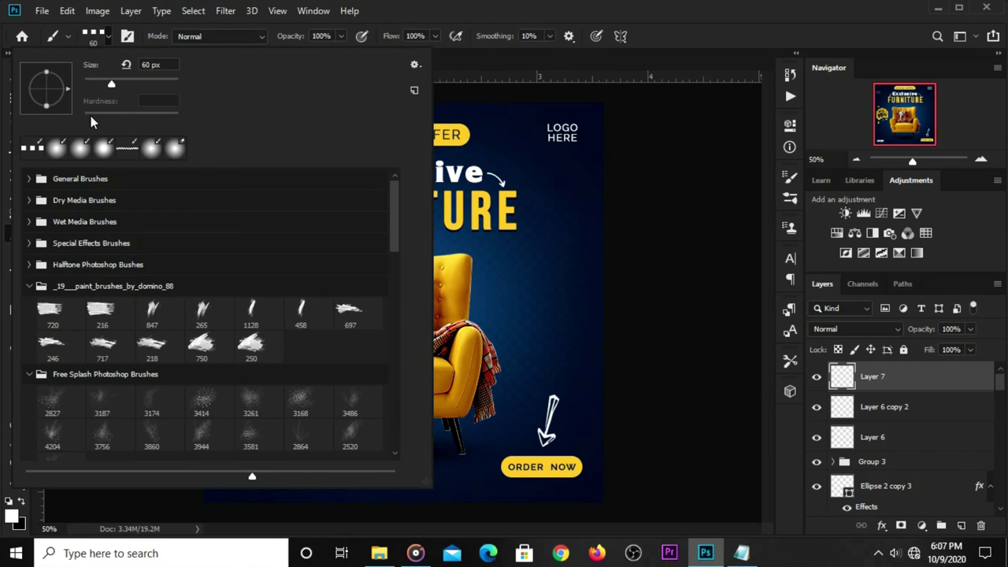
click(721, 39)
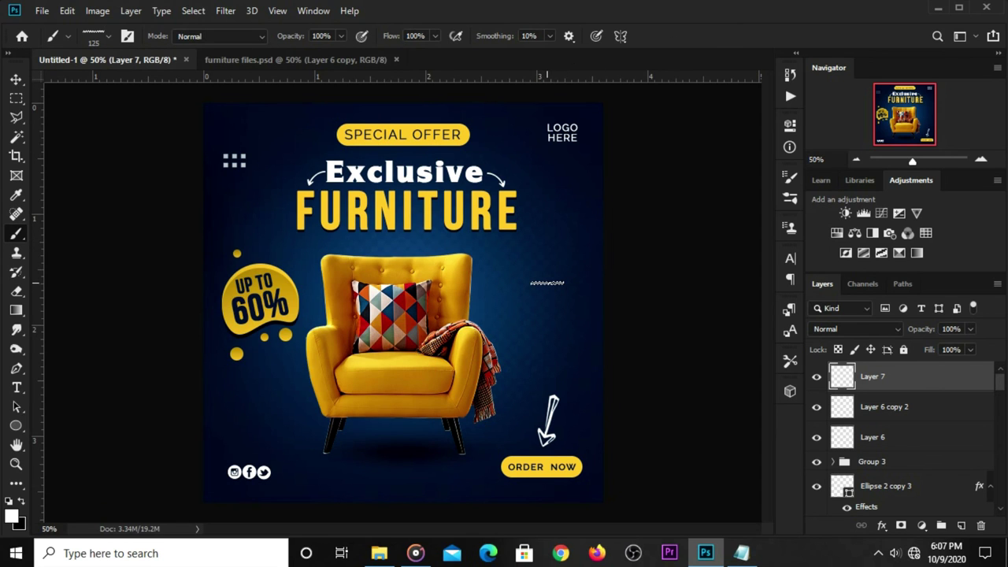
key(bracketright)
click(13, 518)
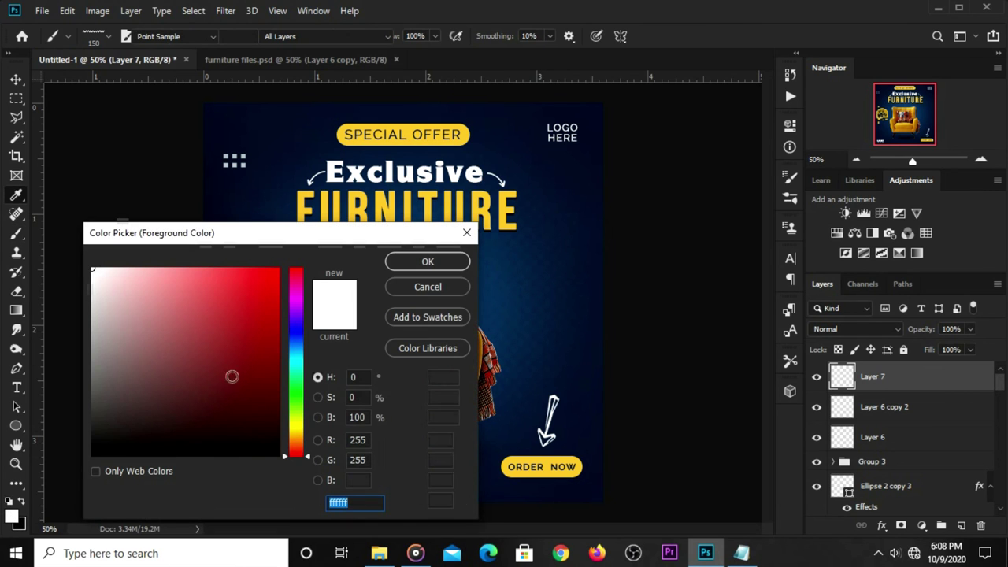
click(462, 129)
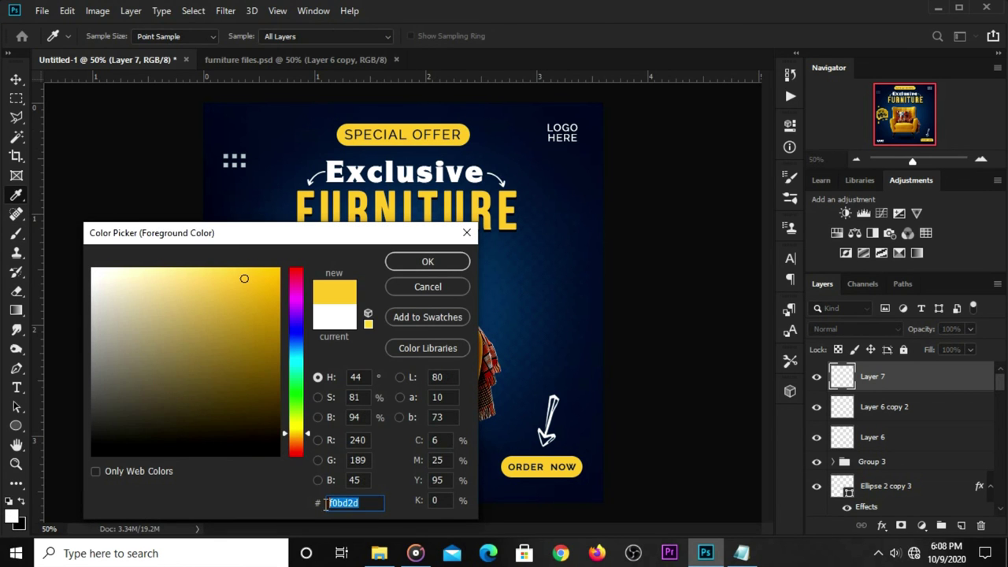
click(427, 261)
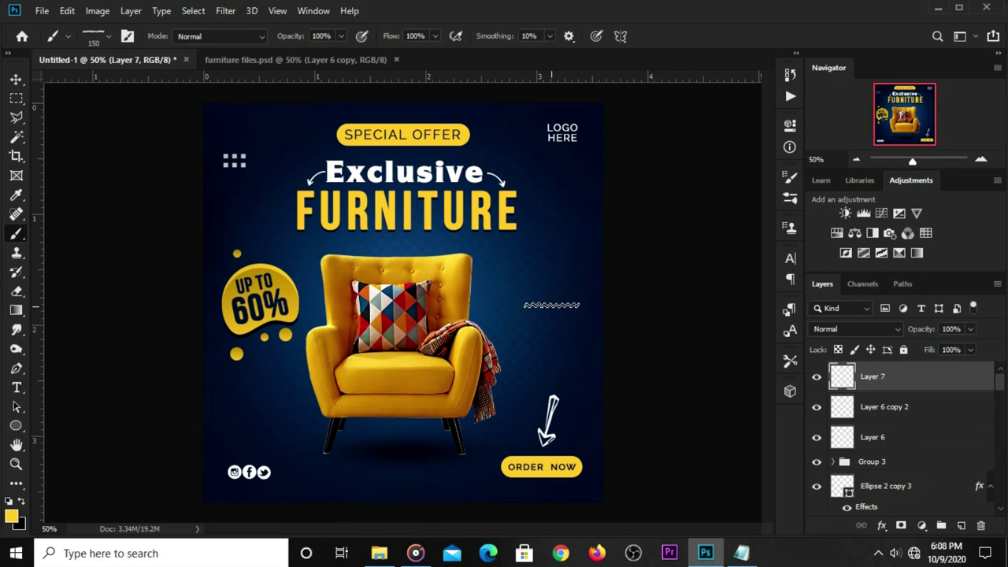
click(558, 318)
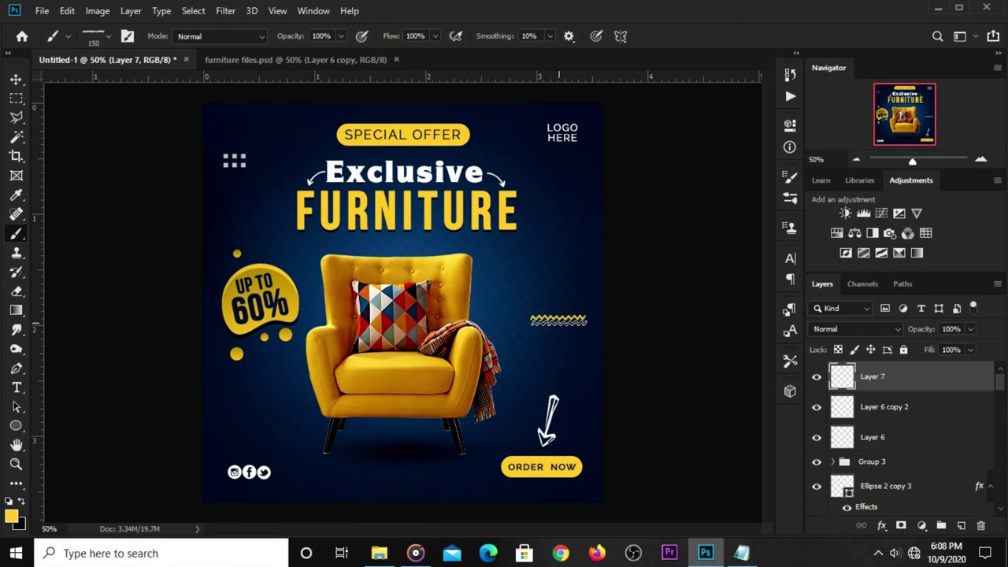
Shrink the zigzag to about 61% and lower its opacity to about 46%.
click(16, 80)
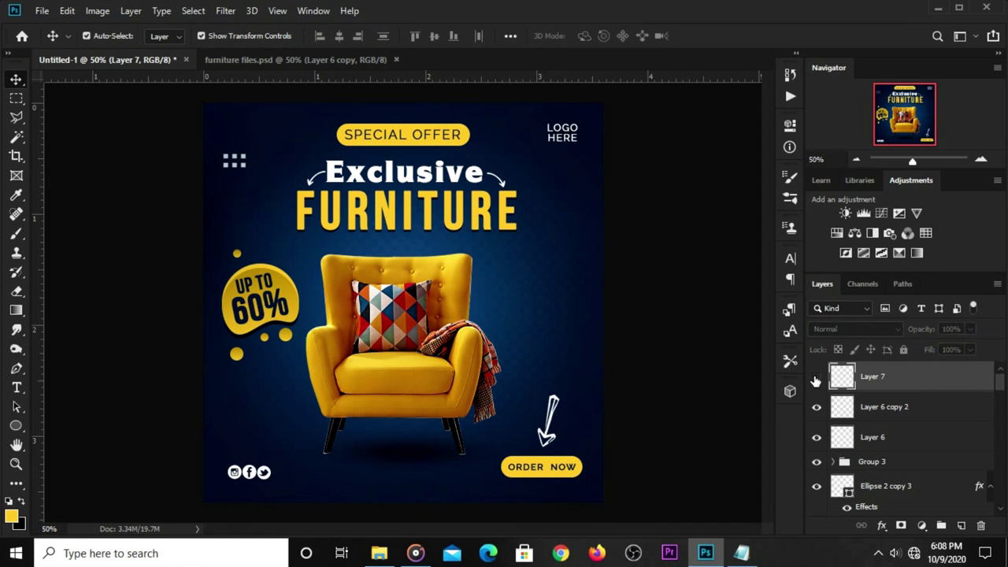
drag(527, 314, 549, 317)
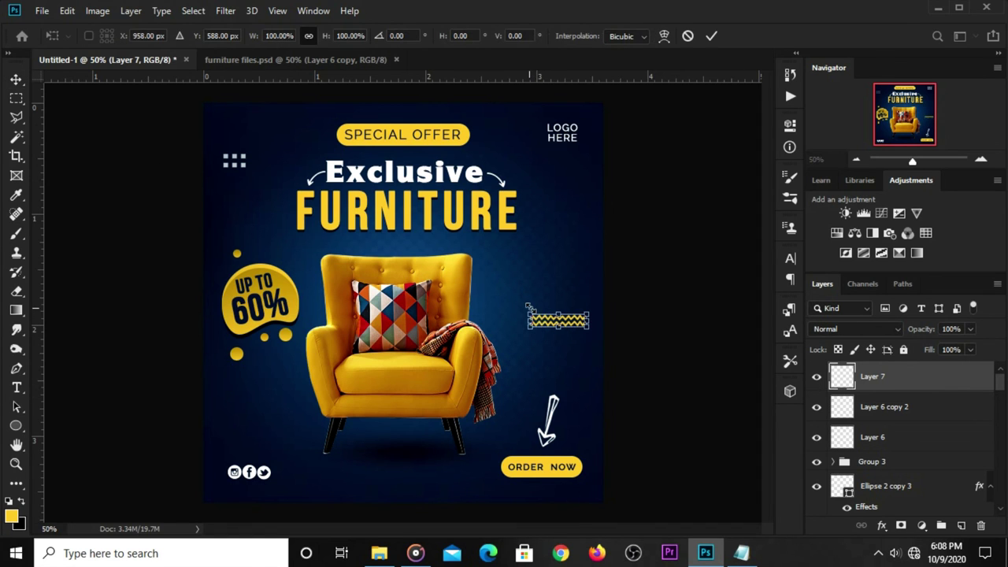
key(Return)
click(971, 329)
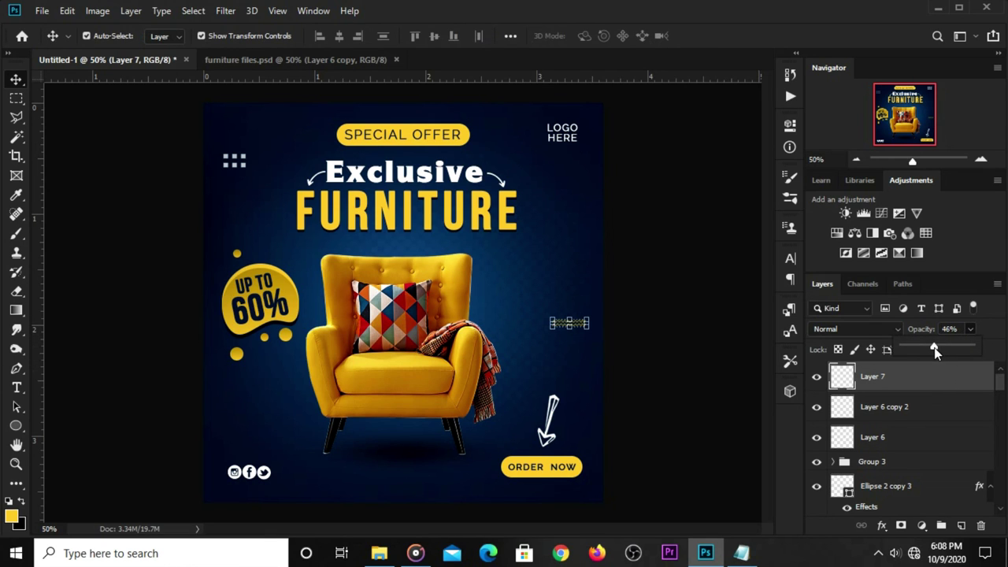
click(676, 307)
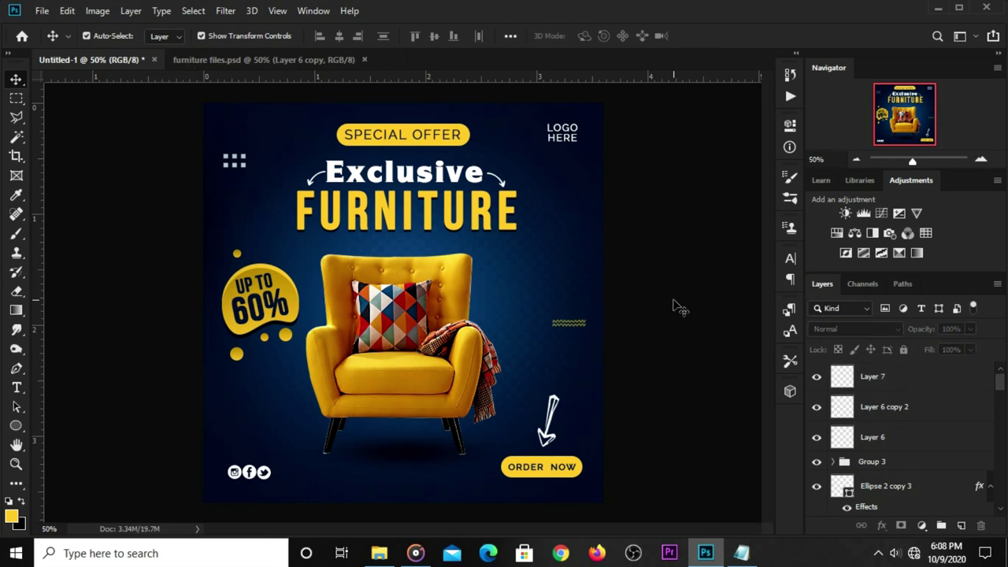
key(ctrl)
Group the SPECIAL OFFER text and Rectangle 1 into Group 4.
click(383, 140)
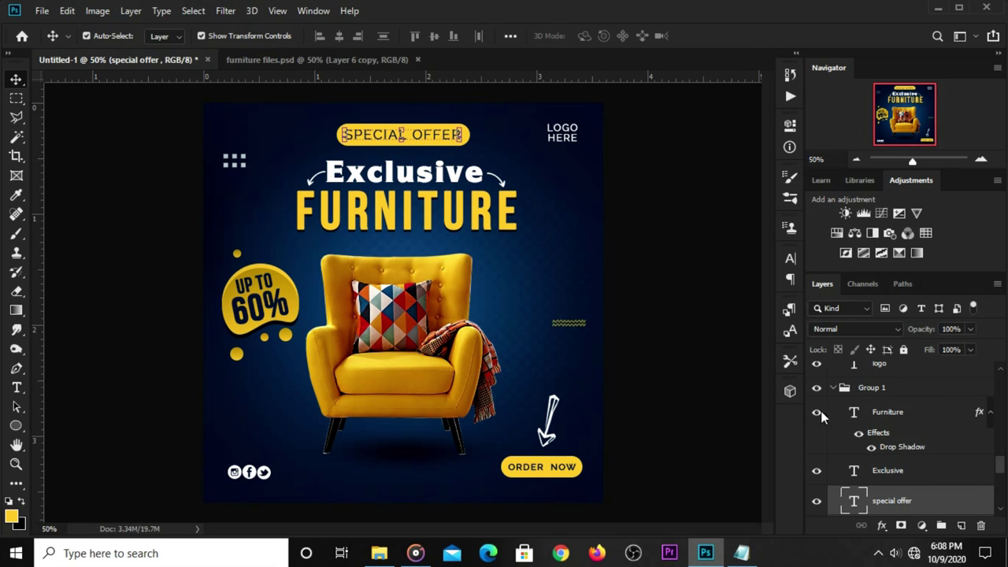
scroll(884, 473, down, 1)
scroll(884, 473, down, 1)
scroll(884, 473, down, 1)
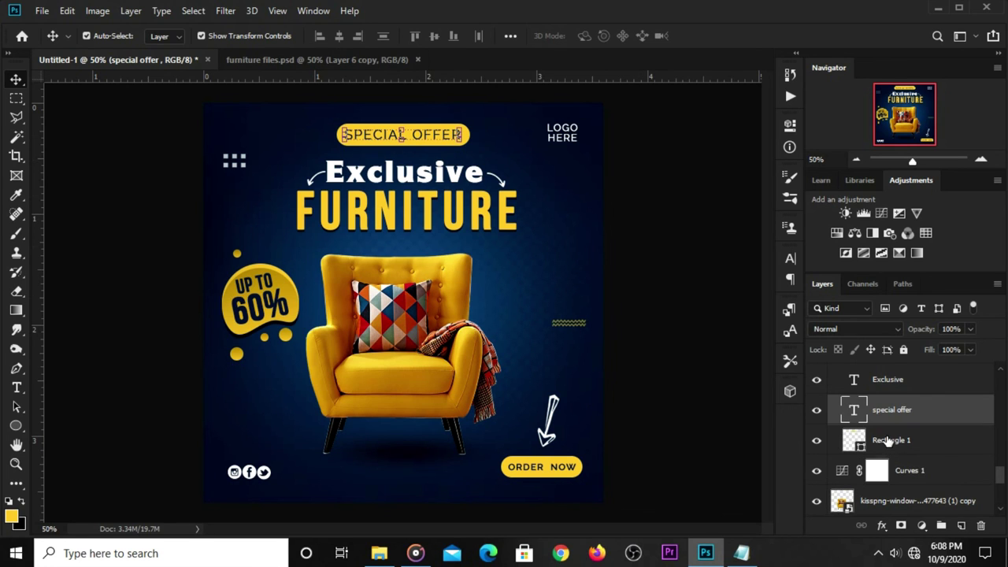
key(ctrl+g)
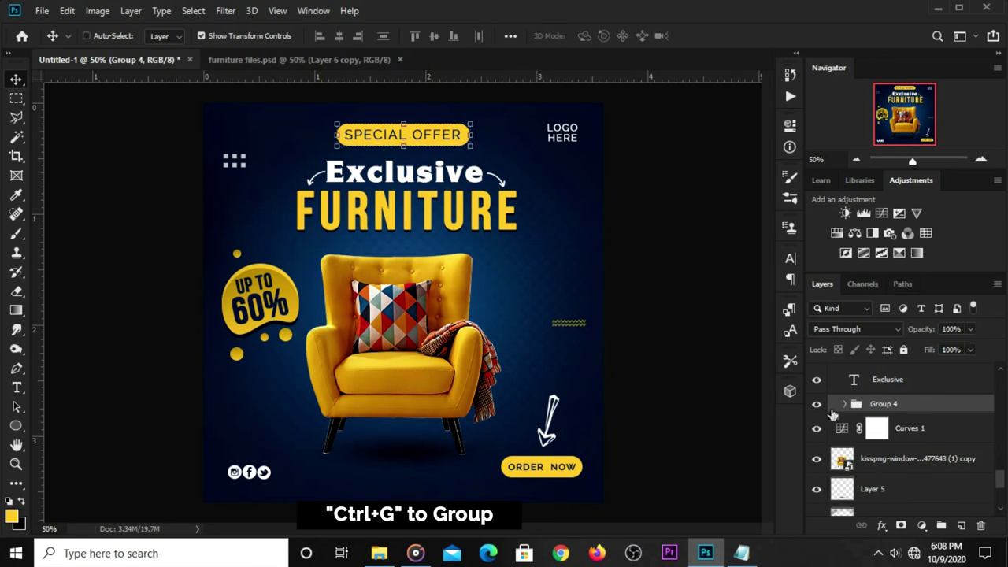
click(817, 405)
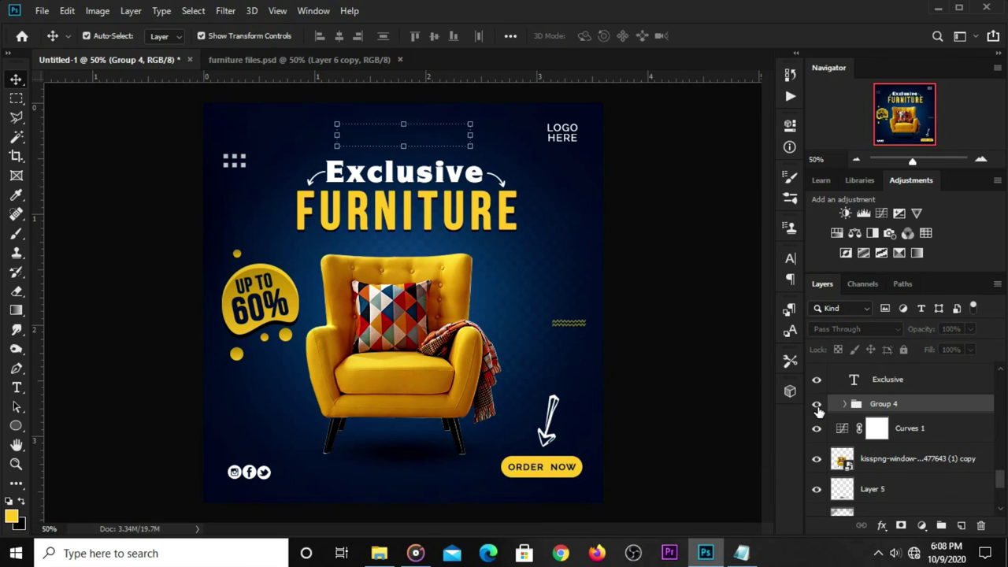
click(817, 406)
Scale the badge group down slightly and centre it horizontally on the canvas.
key(ctrl+t)
drag(474, 126, 450, 130)
key(Return)
key(ctrl+a)
click(339, 37)
key(ctrl+d)
click(626, 199)
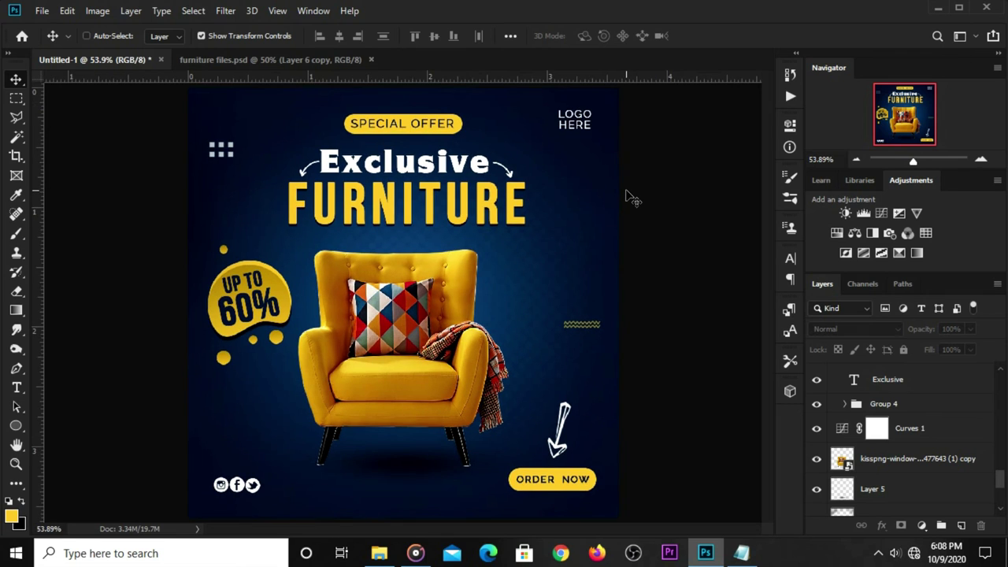
key(ctrl)
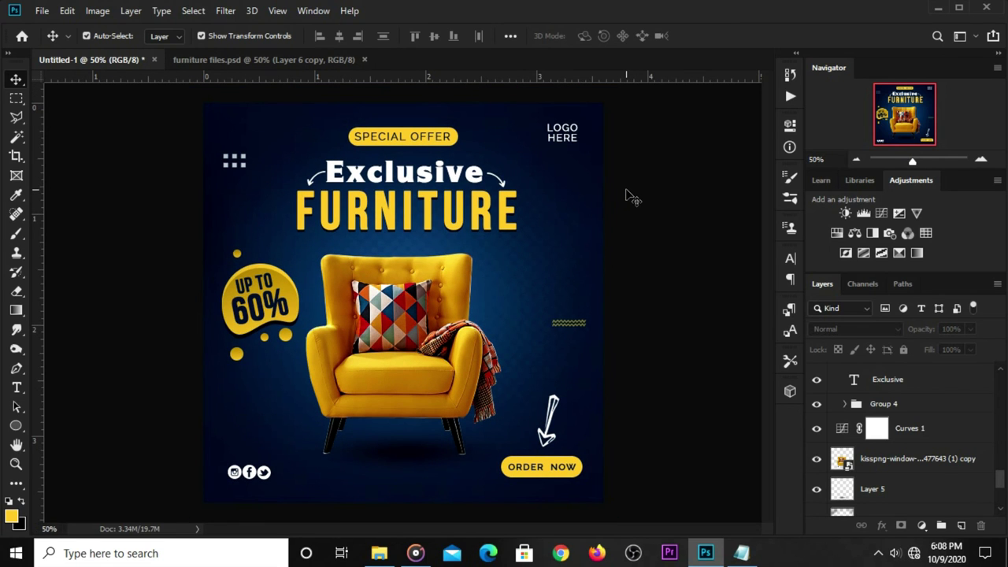